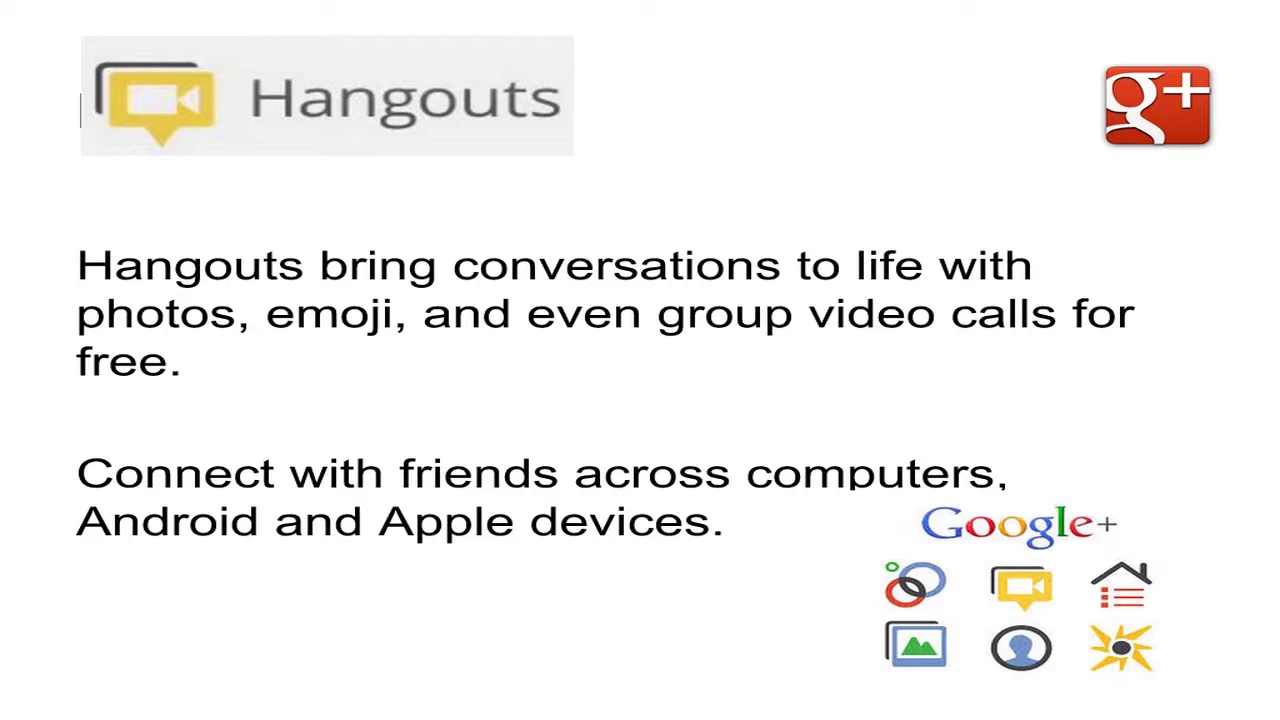
Step: Exit the full-screen slideshow to return to the Hangouts slide in the editor
key("Escape")
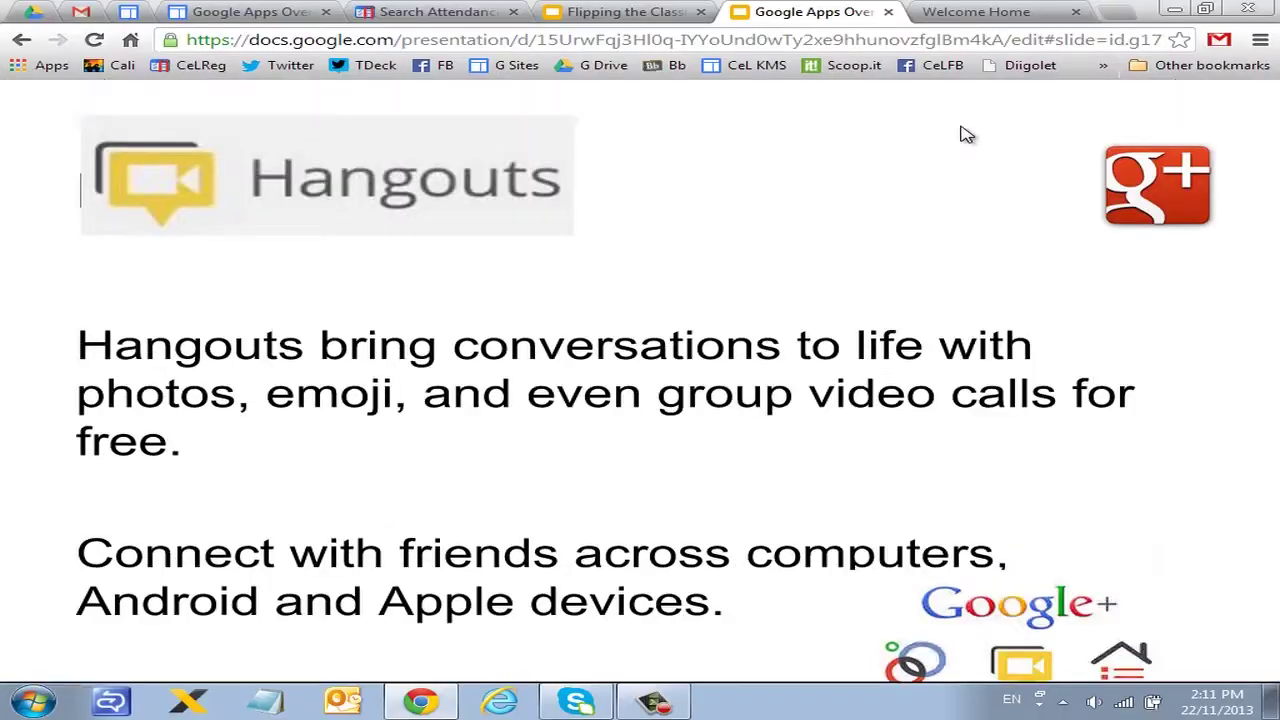
Step: Leave the Slides deck for the 'Activity 1 - Docs (15 mins)' Google Sites page
key("Escape")
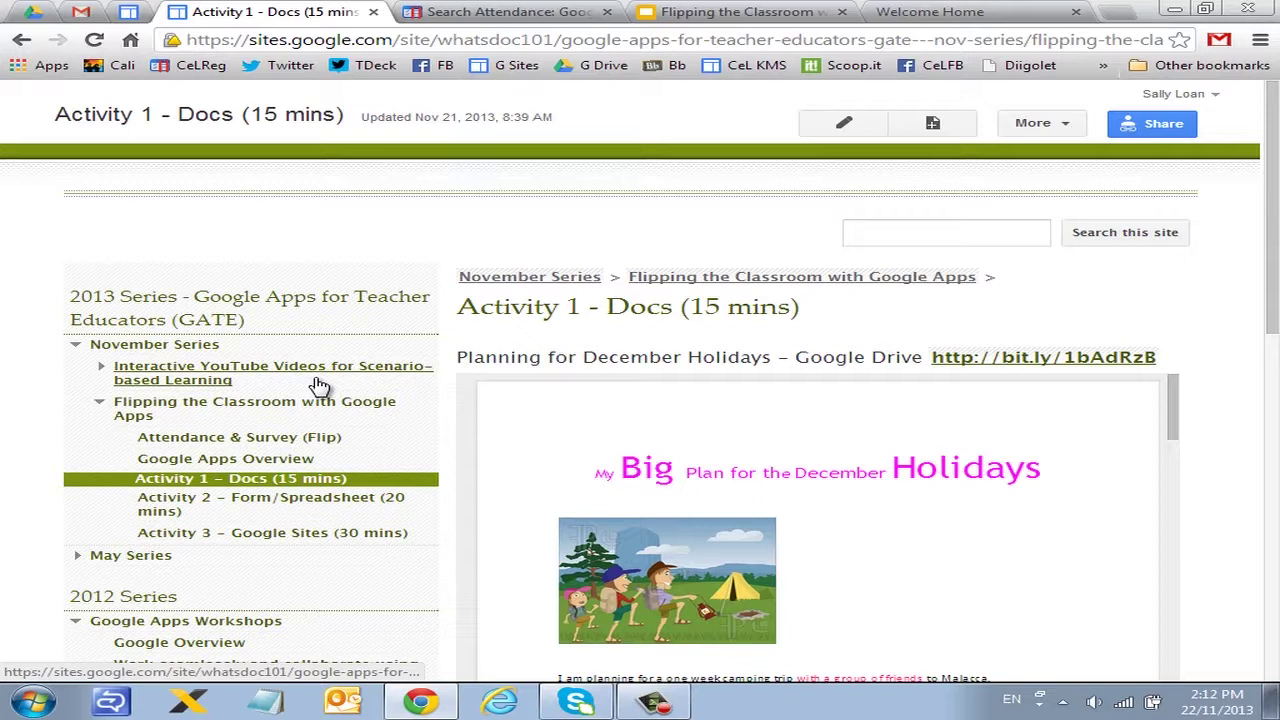
Step: Open the 'Planning for December Holidays' document from its link on the Sites page
left_click(1072, 360)
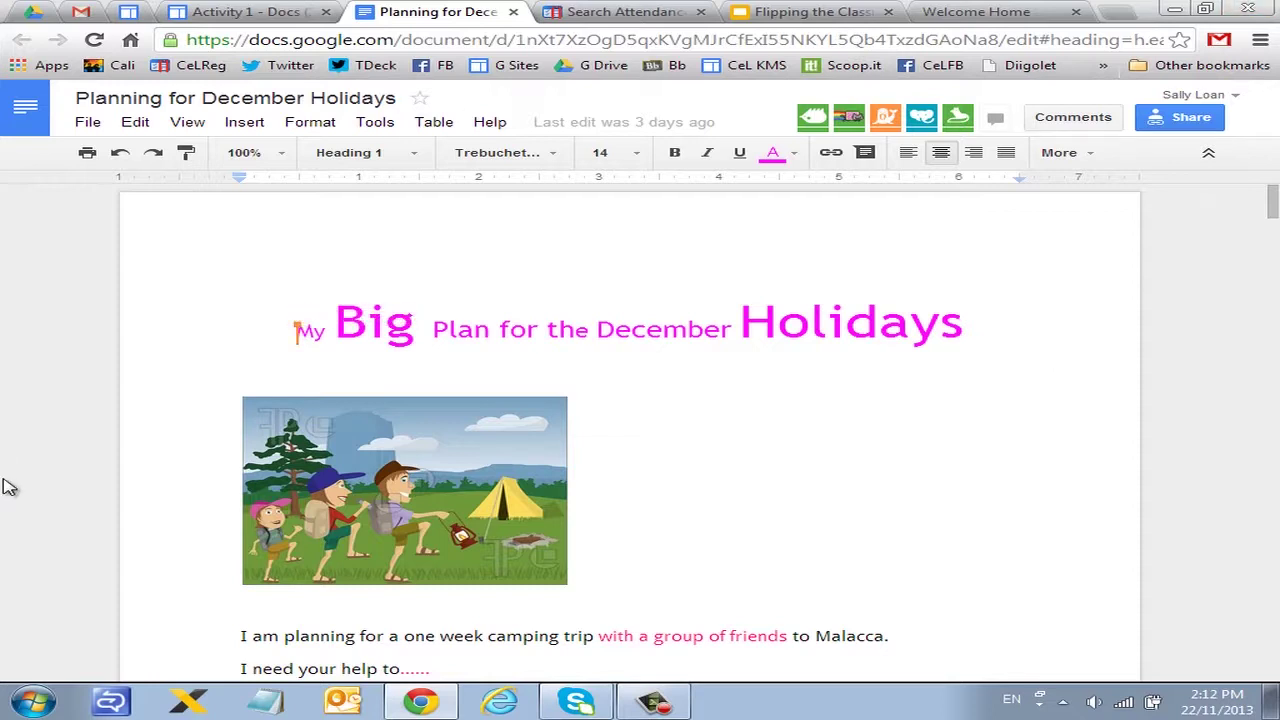
scroll(511, 488, "down", 3)
scroll(511, 488, "down", 5)
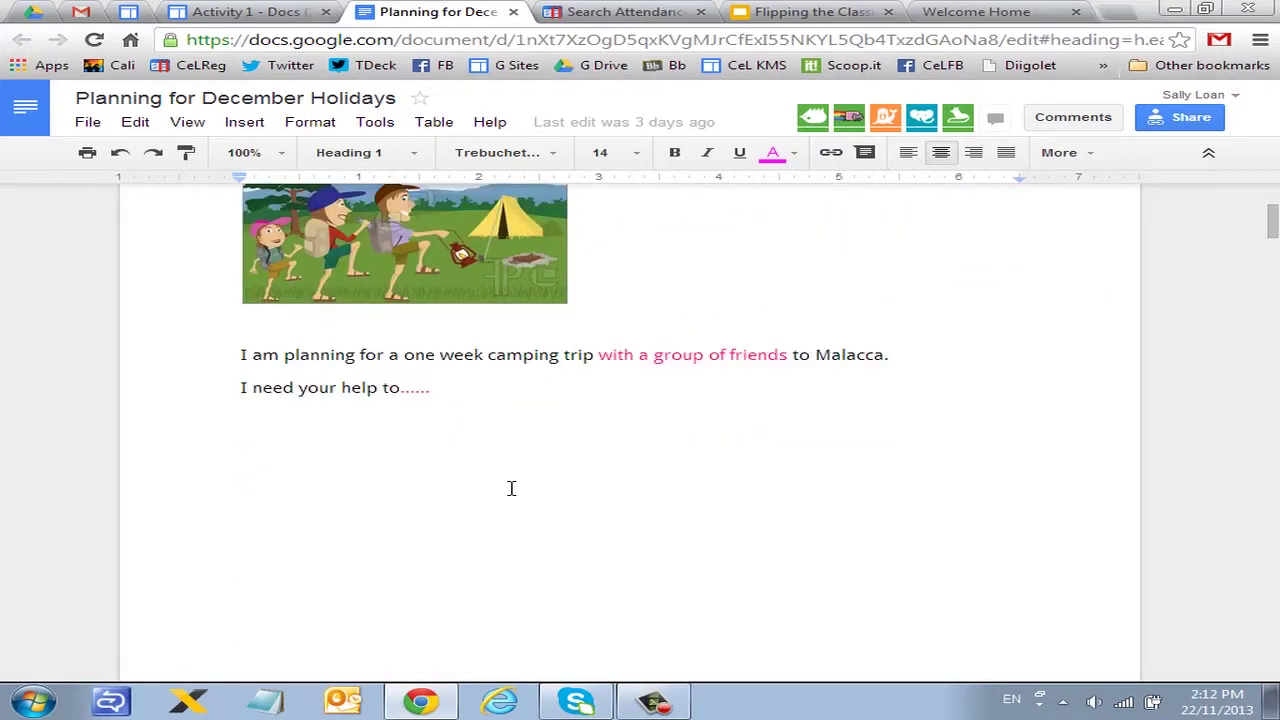
scroll(668, 482, "down", 2)
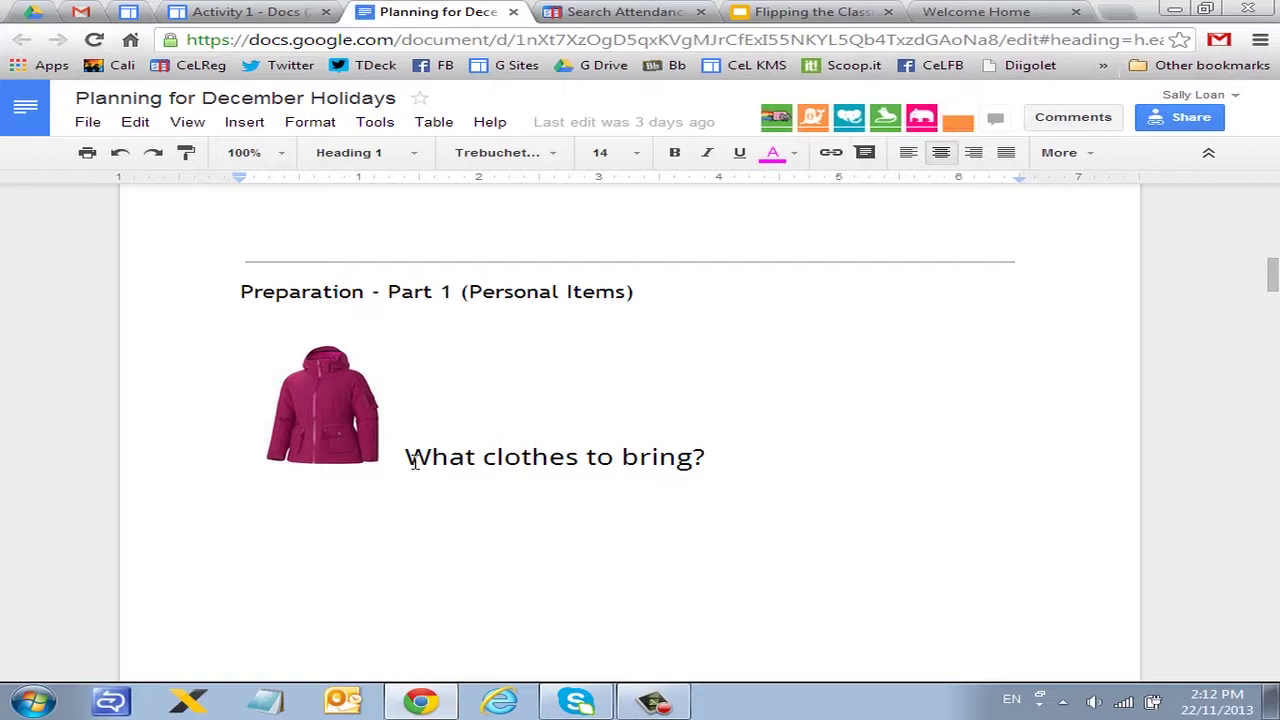
scroll(556, 463, "down", 7)
scroll(570, 461, "down", 3)
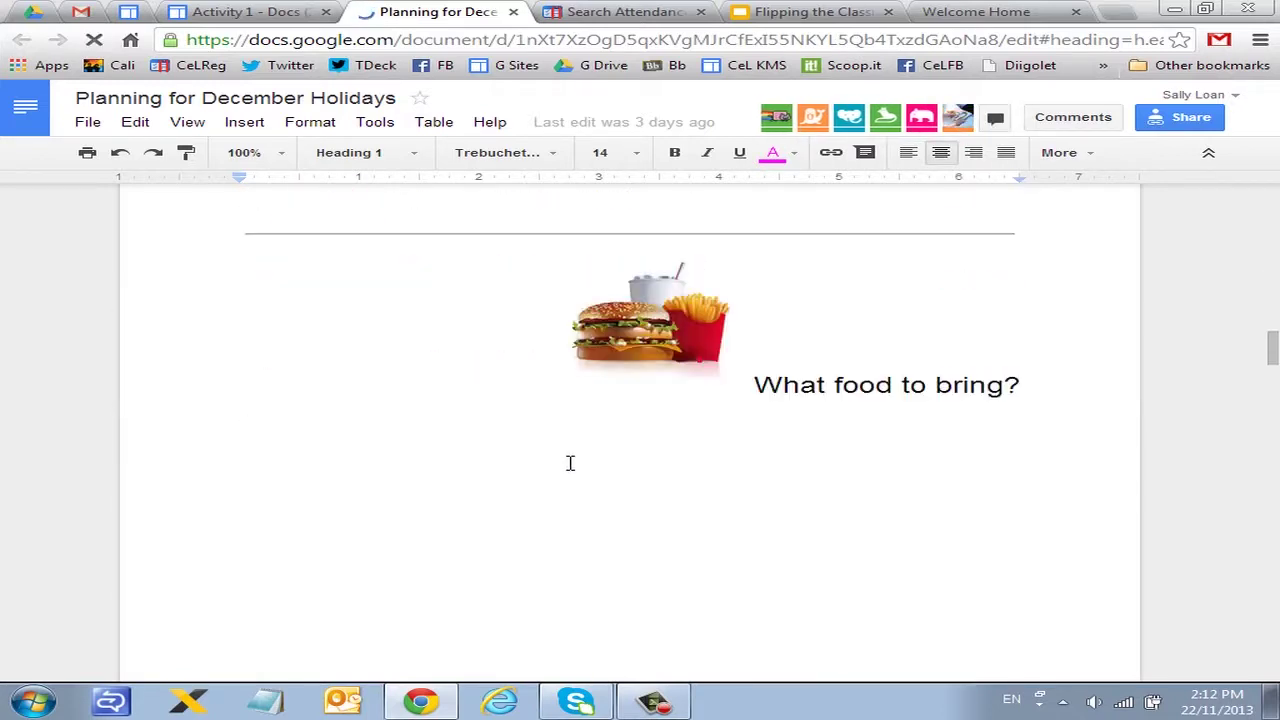
scroll(571, 461, "down", 4)
scroll(571, 461, "down", 5)
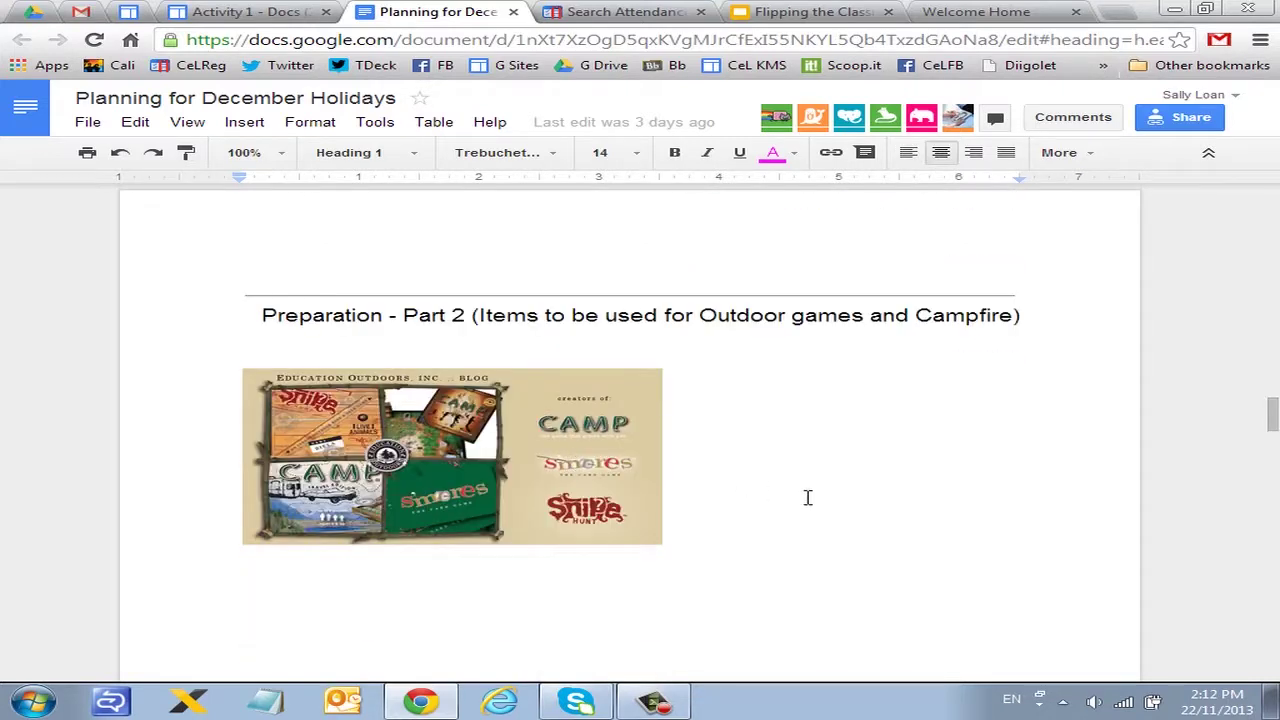
scroll(827, 507, "down", 10)
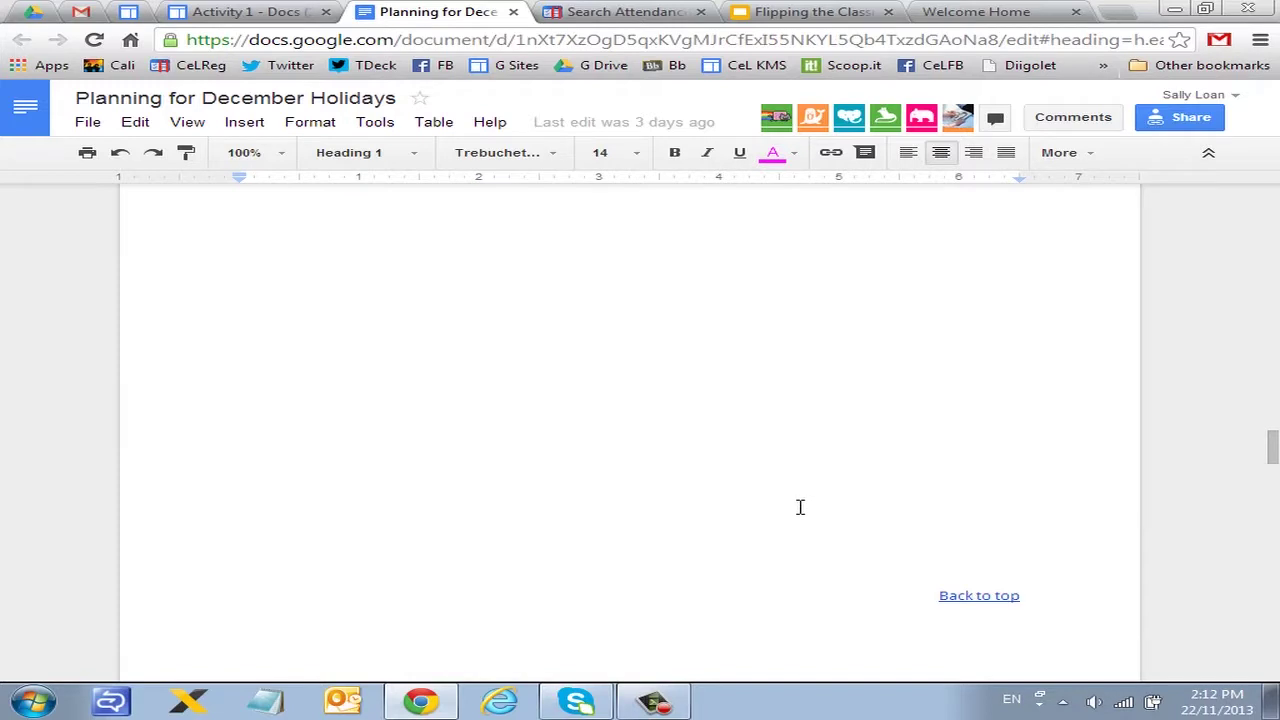
scroll(791, 508, "down", 2)
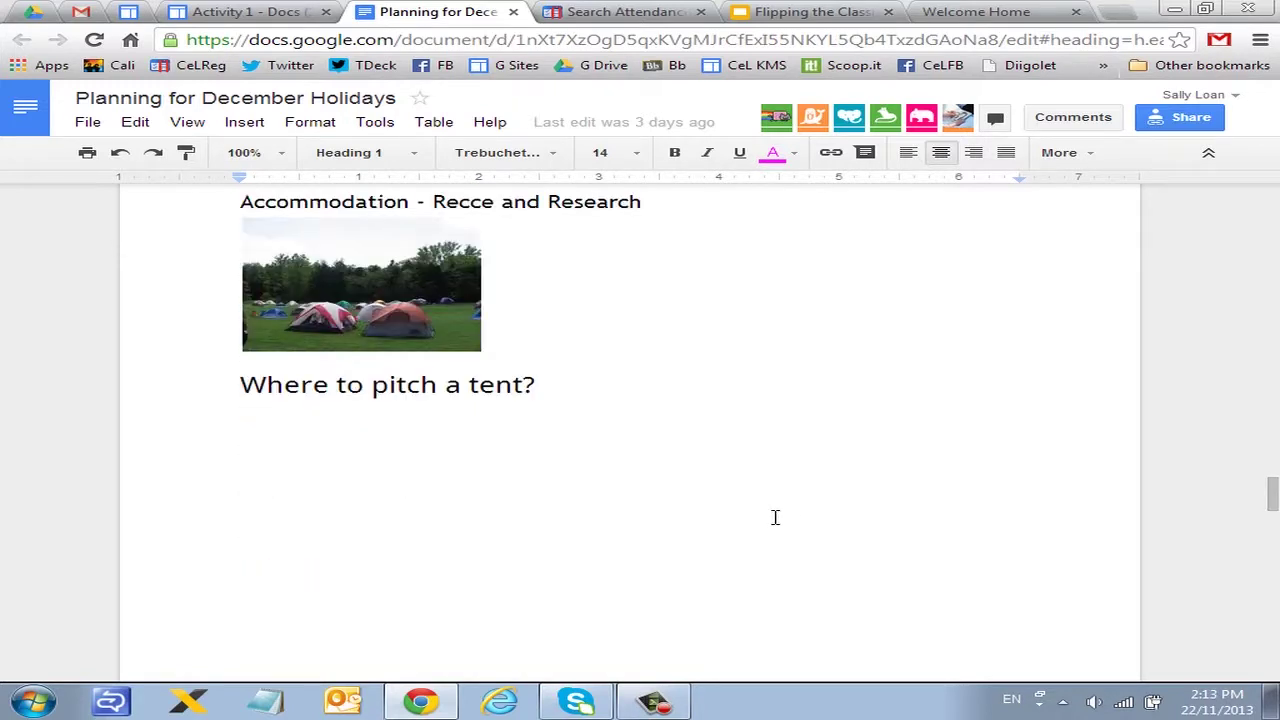
scroll(560, 437, "down", 10)
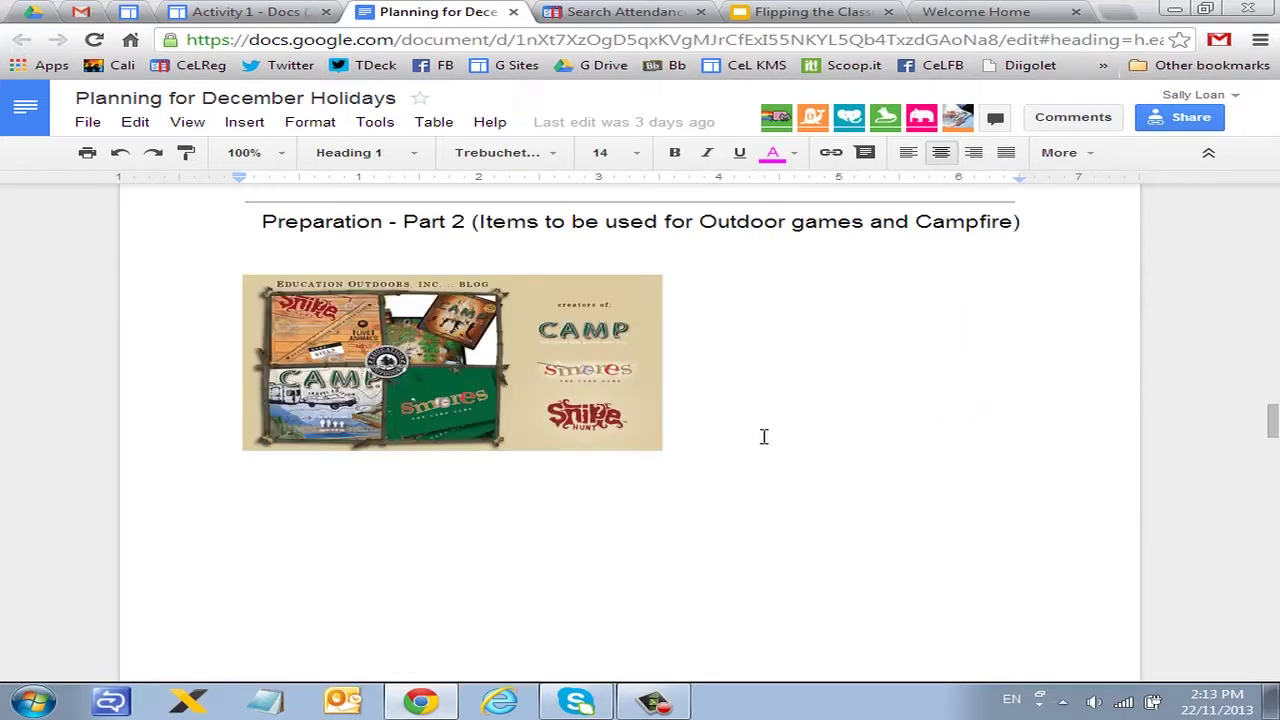
scroll(995, 475, "up", 3)
scroll(998, 466, "up", 2)
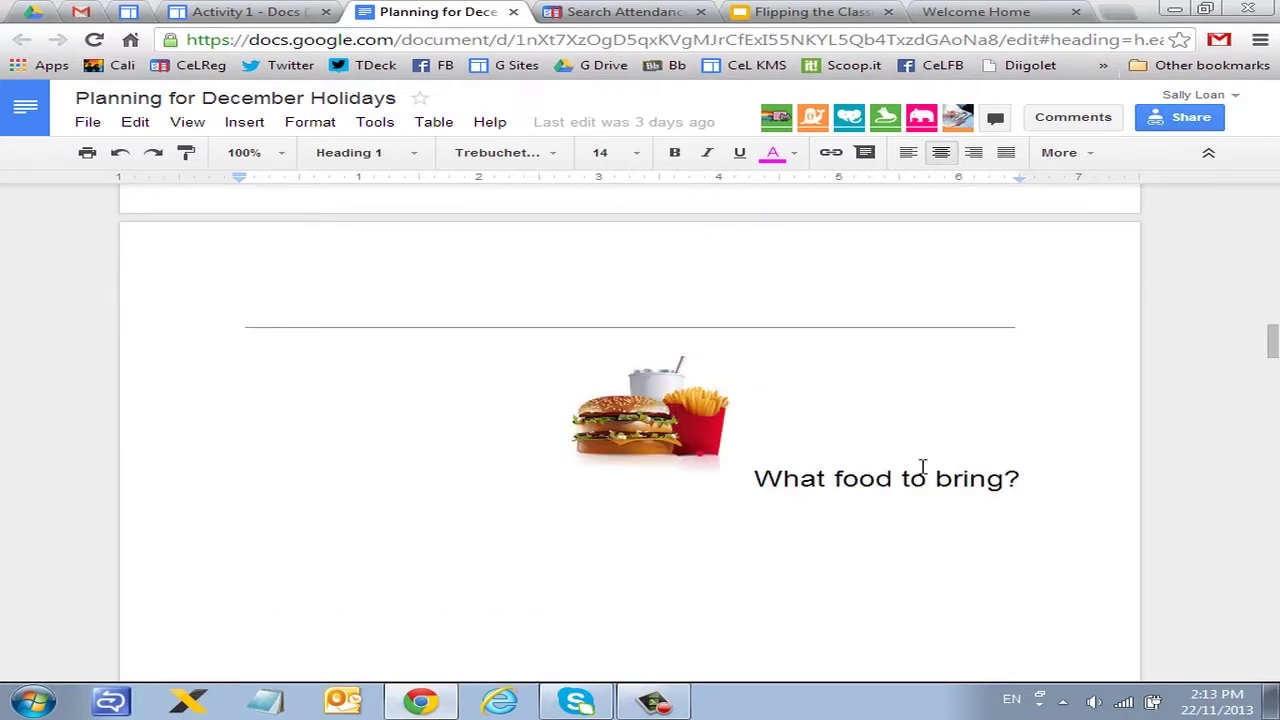
scroll(743, 366, "up", 10)
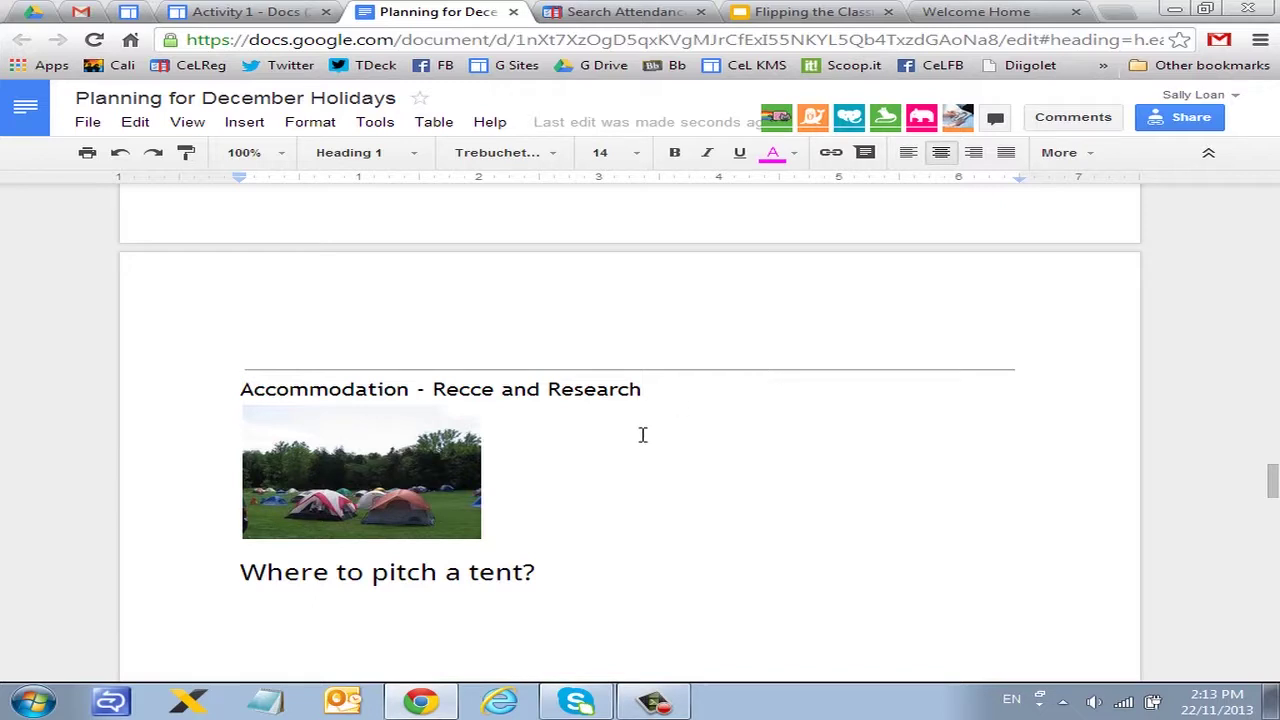
scroll(643, 434, "up", 10)
scroll(697, 390, "up", 10)
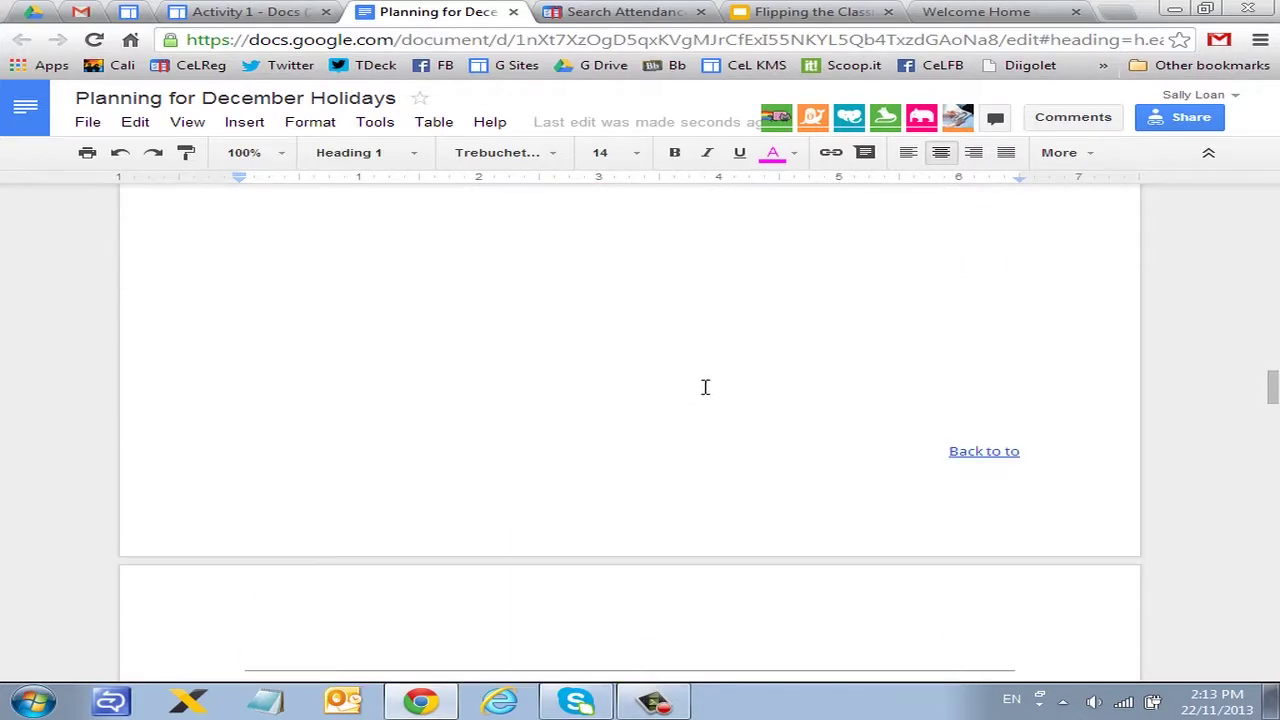
scroll(701, 394, "up", 2)
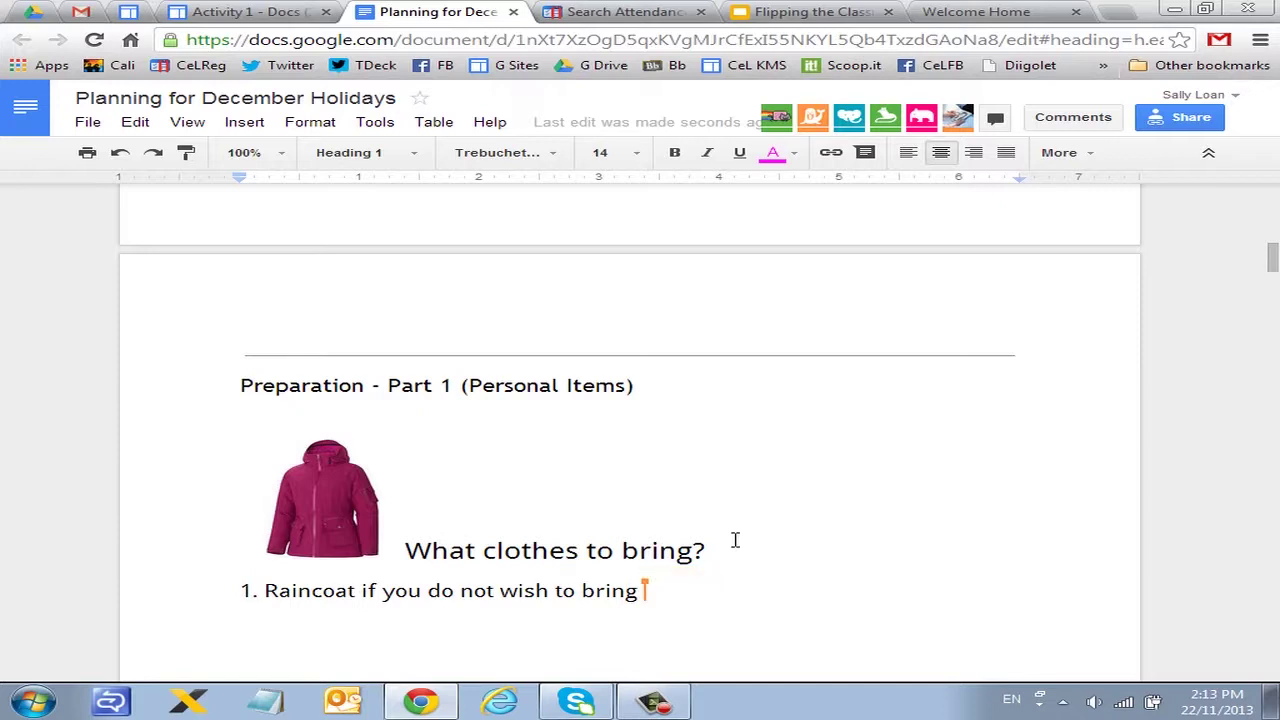
left_click(1072, 120)
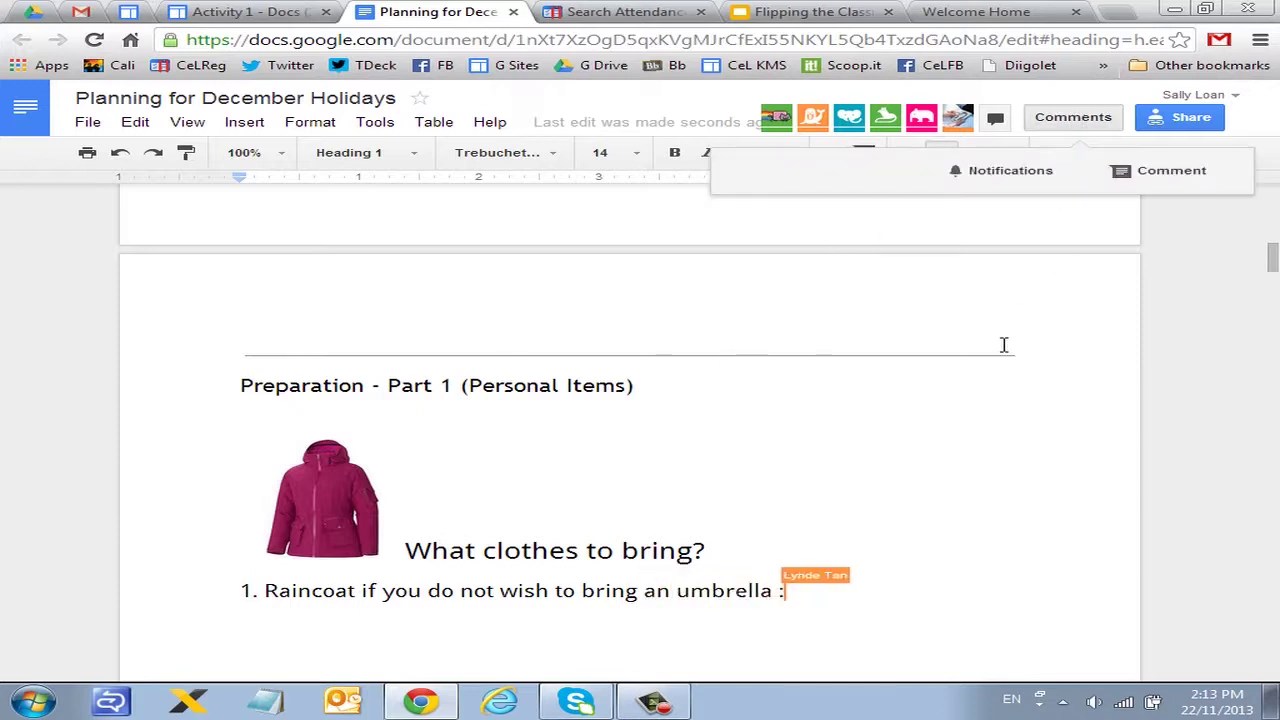
left_click(946, 416)
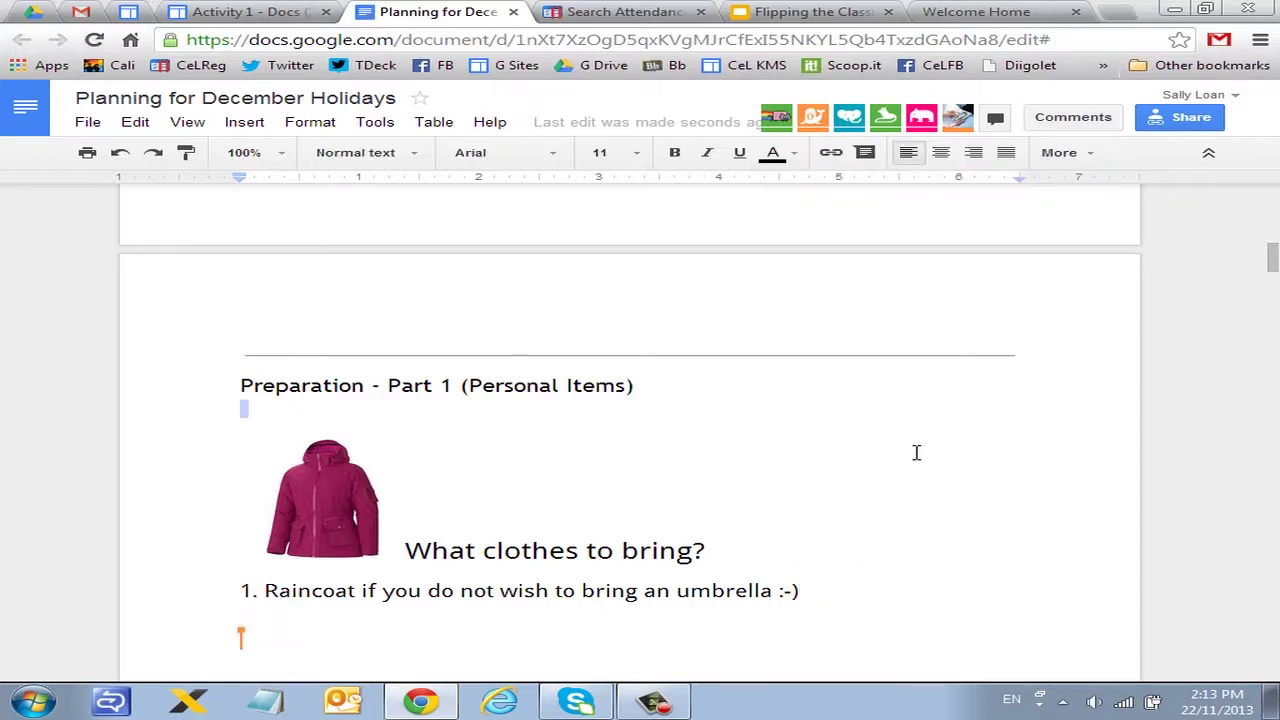
scroll(914, 451, "down", 1)
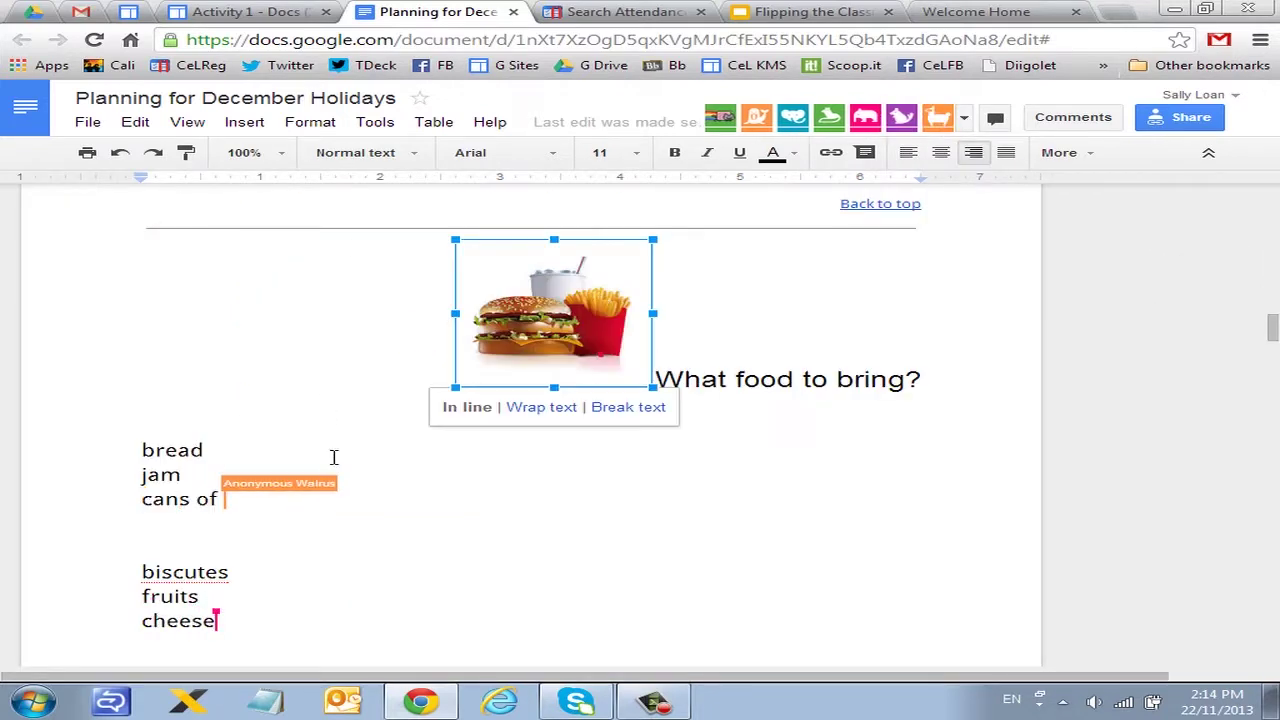
Step: Add the comment 'do we need butter?' to the word 'jam' in the food list
double_click(158, 475)
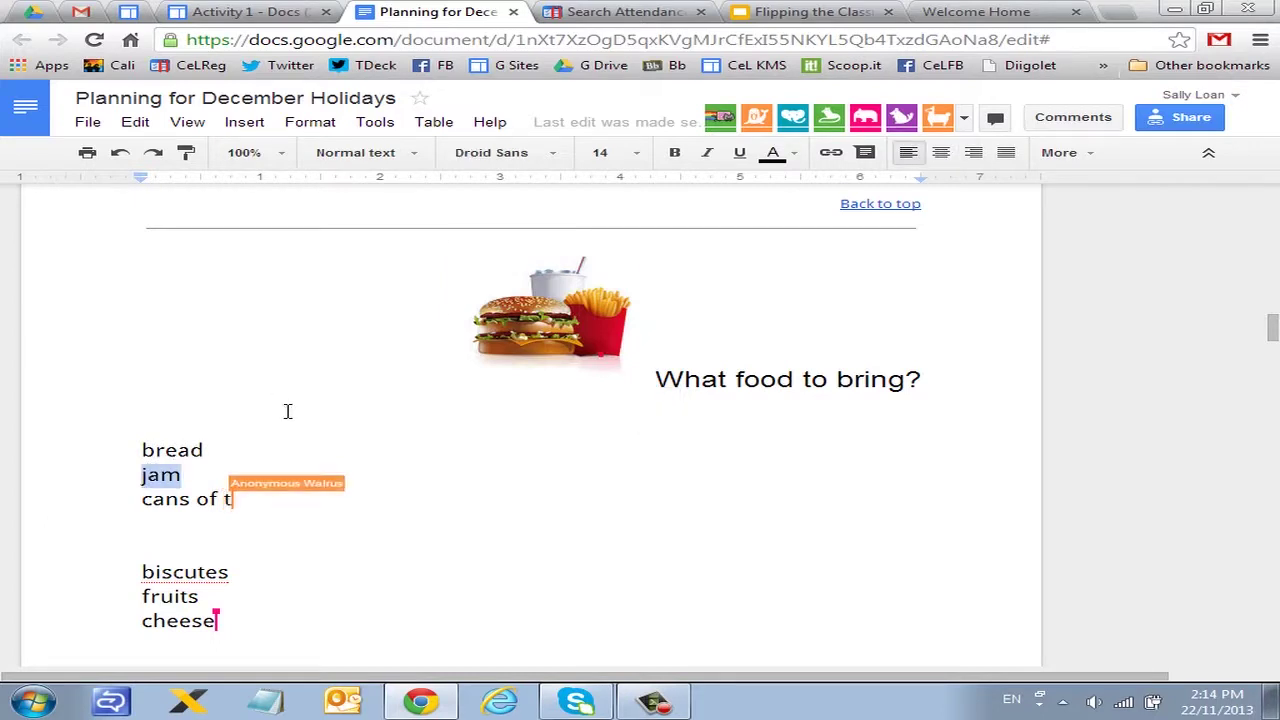
left_click(244, 122)
left_click(280, 294)
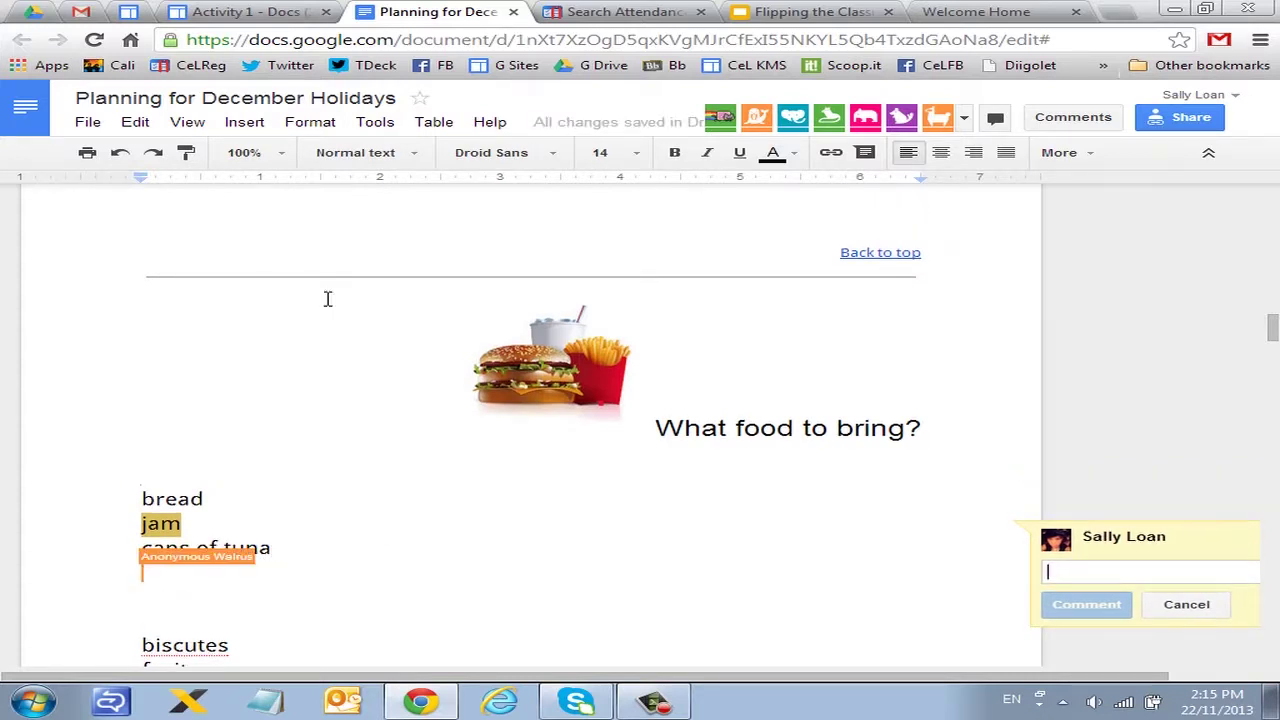
type("do we need m")
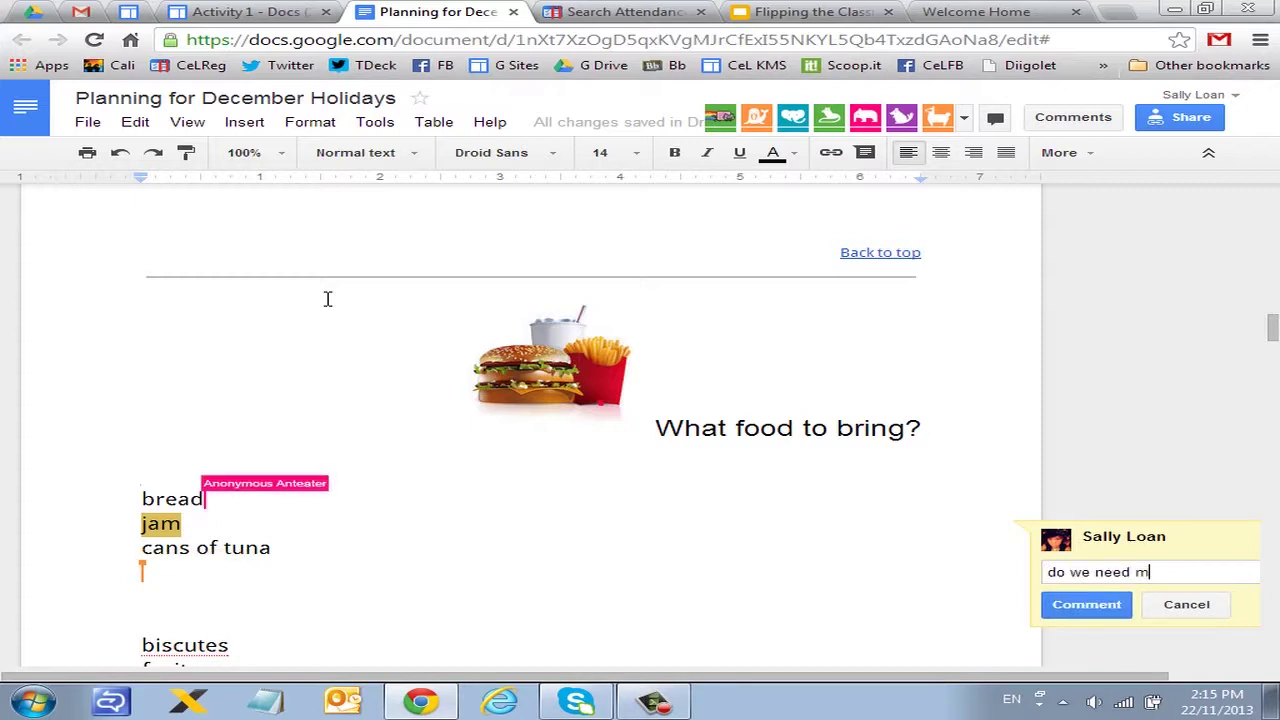
key("BackSpace")
type("butto")
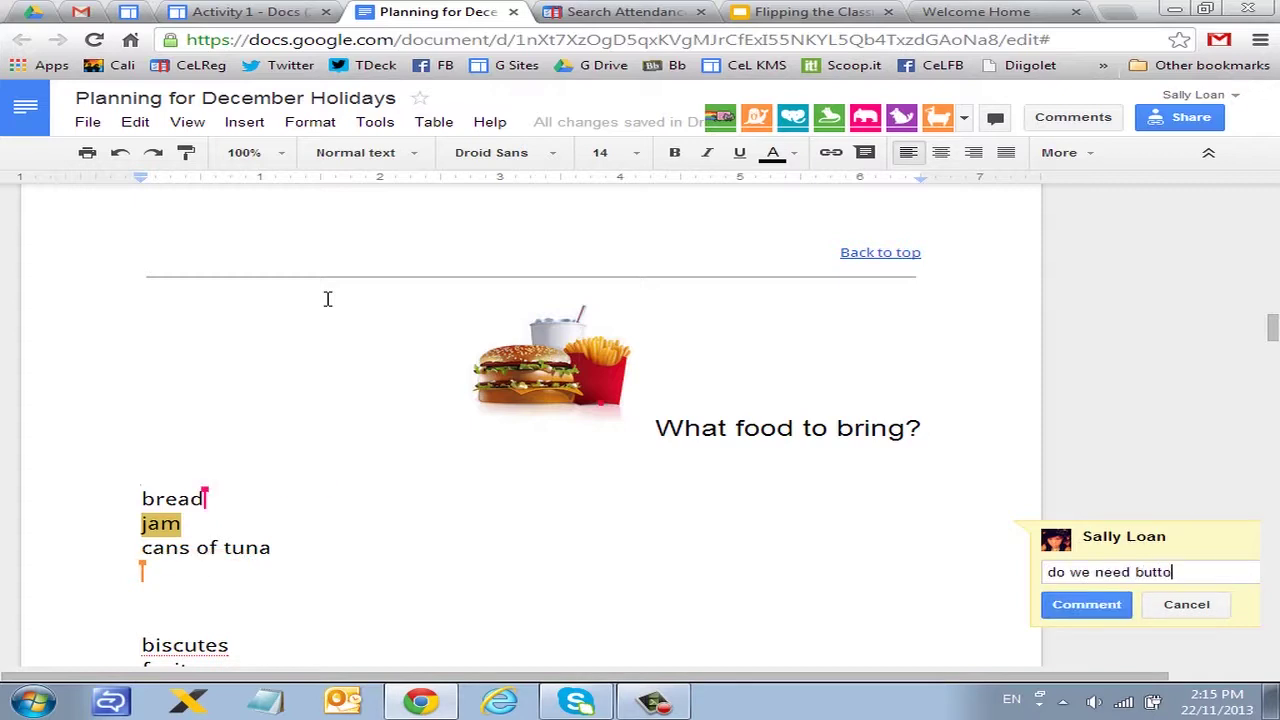
key("BackSpace")
type("er?")
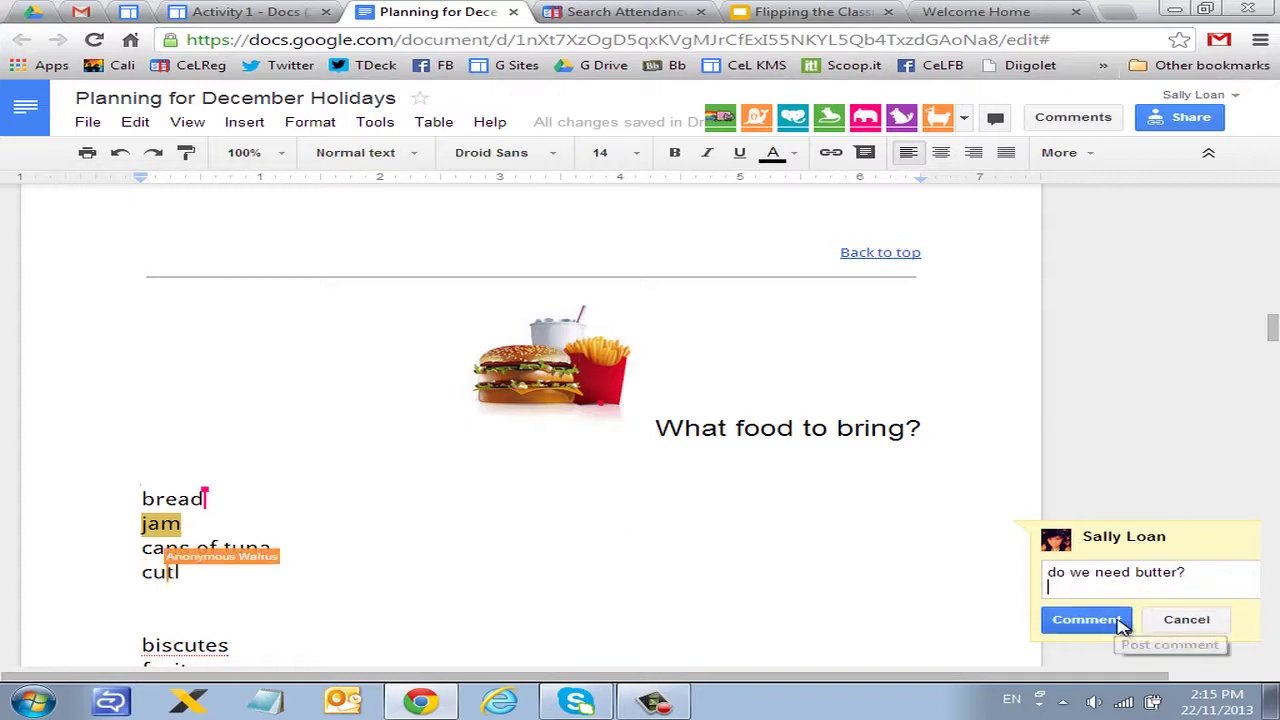
left_click(1124, 618)
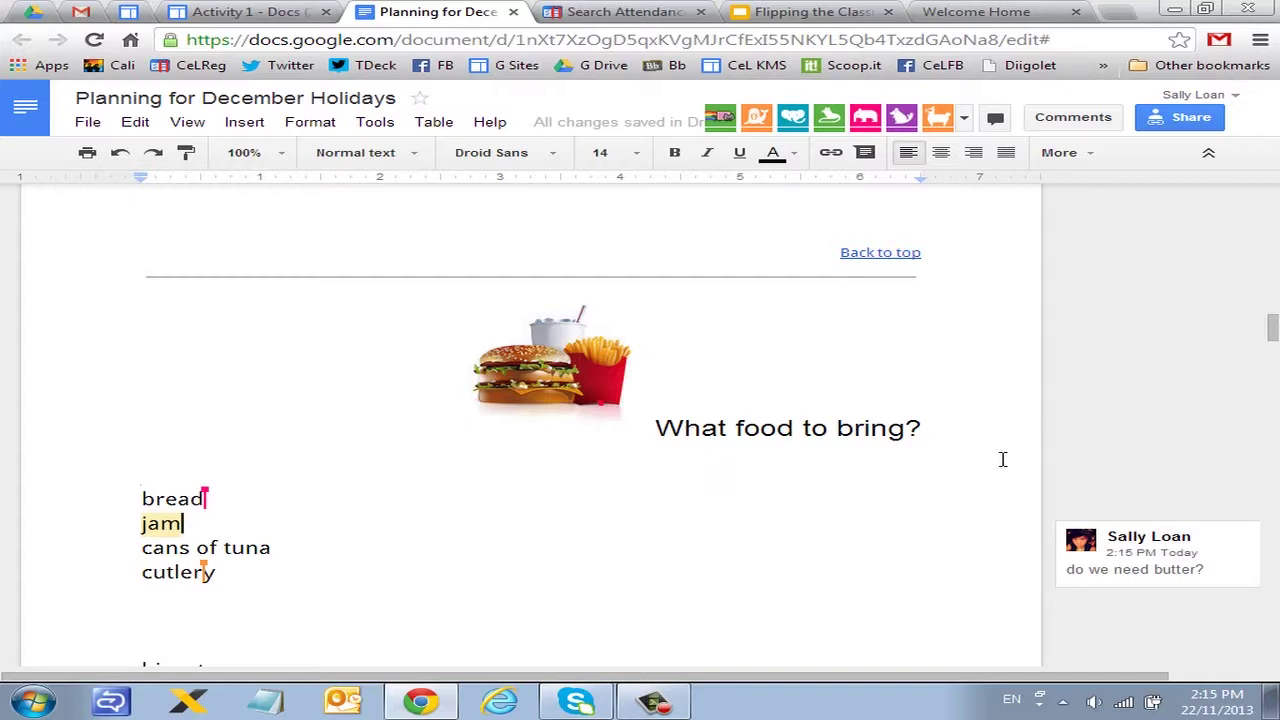
left_click(1152, 552)
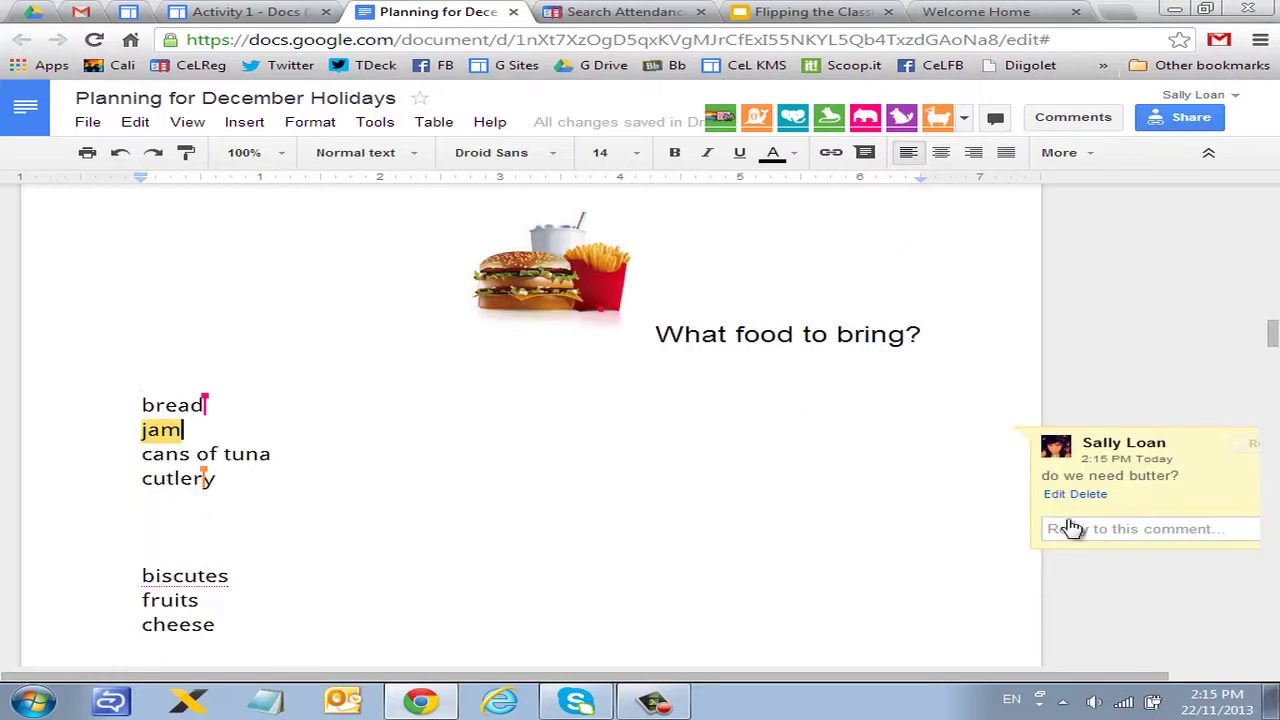
left_click(937, 117)
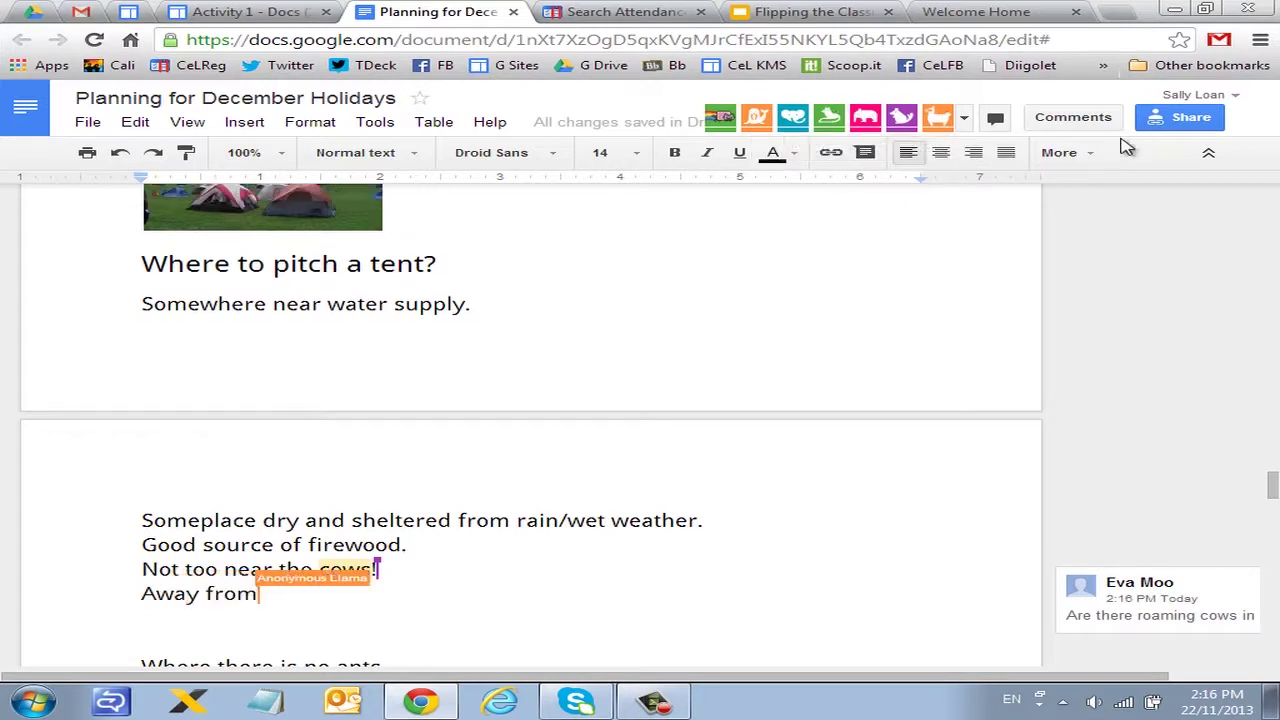
scroll(1152, 248, "up", 5)
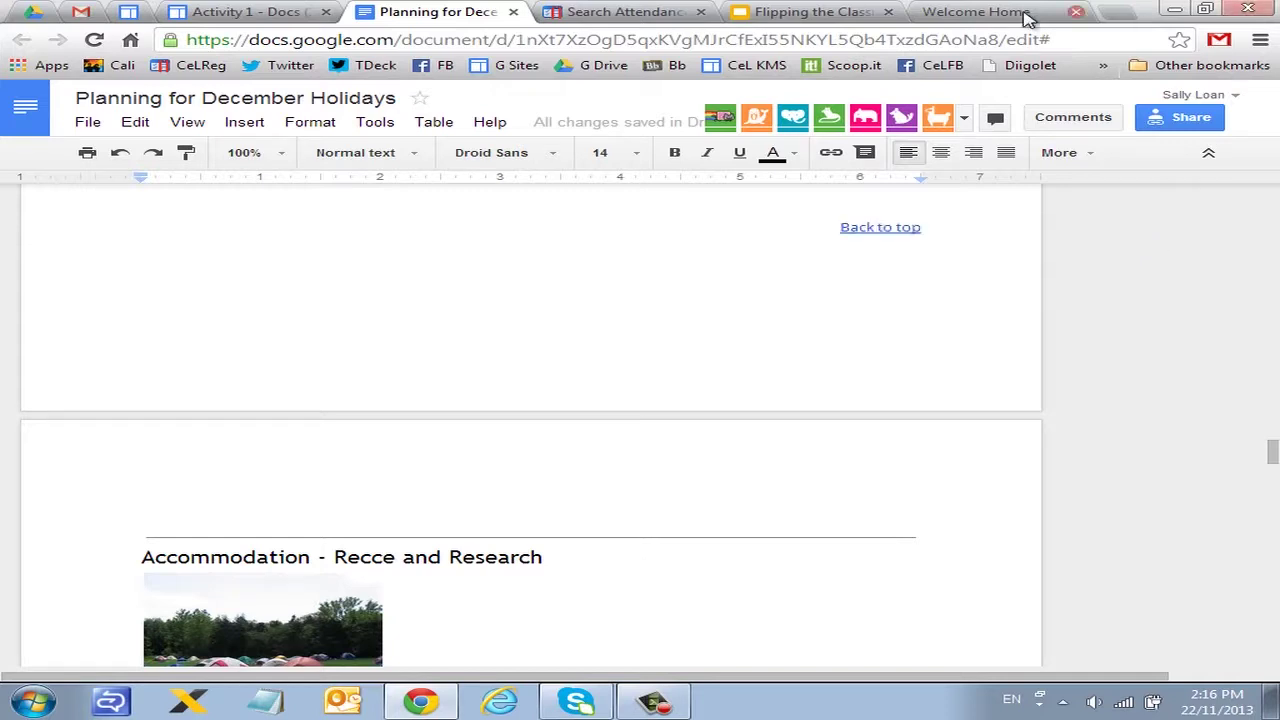
Step: Reopen the Share settings and show the link visibility options, where anyone with the link can edit
left_click(1185, 117)
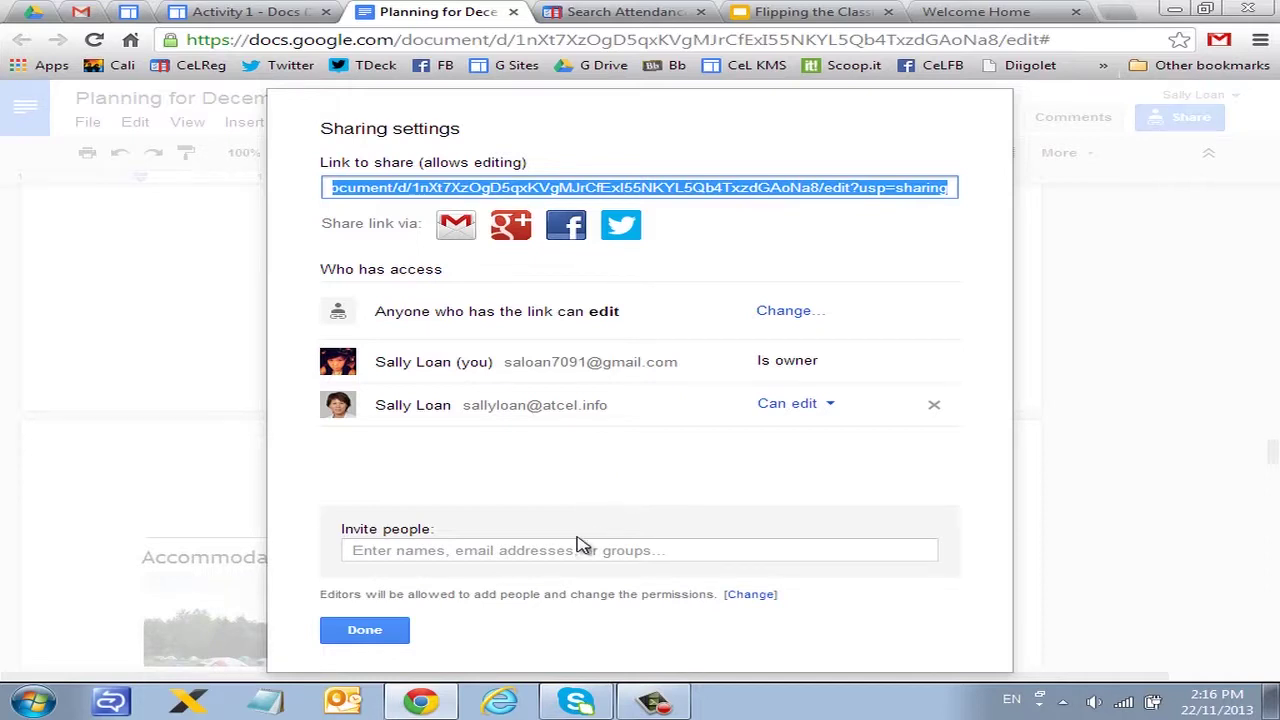
left_click(364, 632)
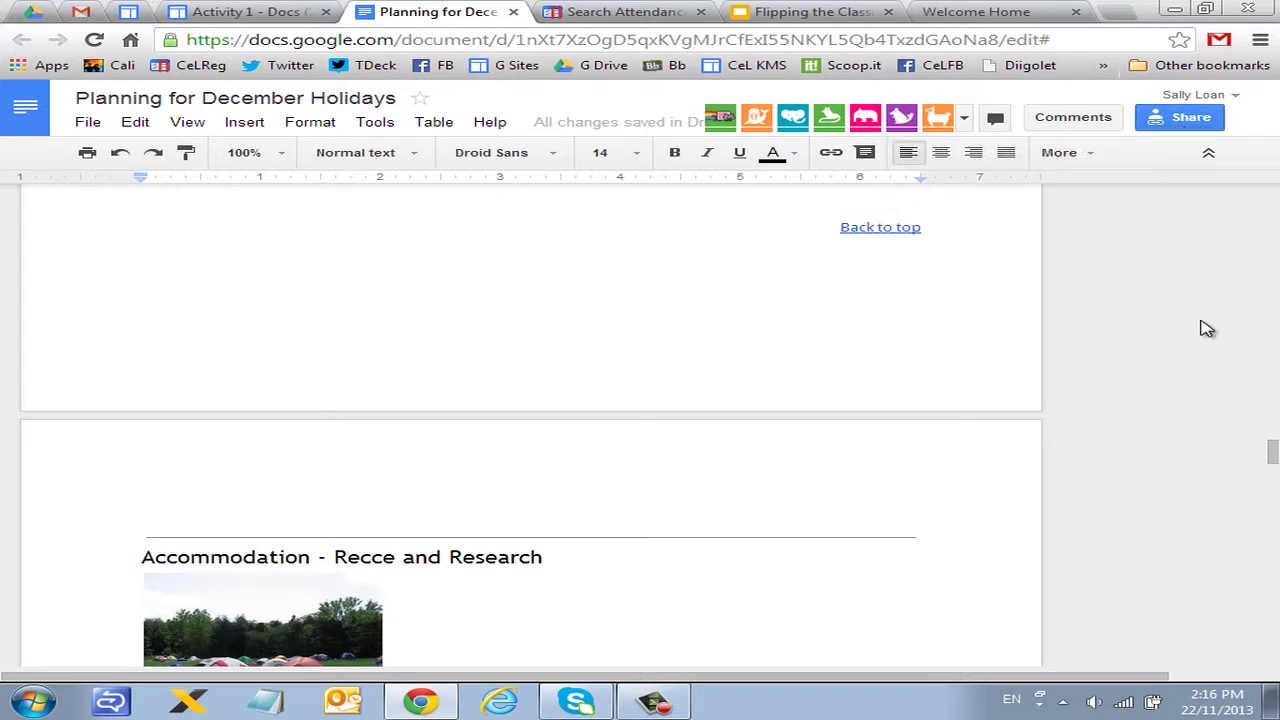
left_click(1186, 120)
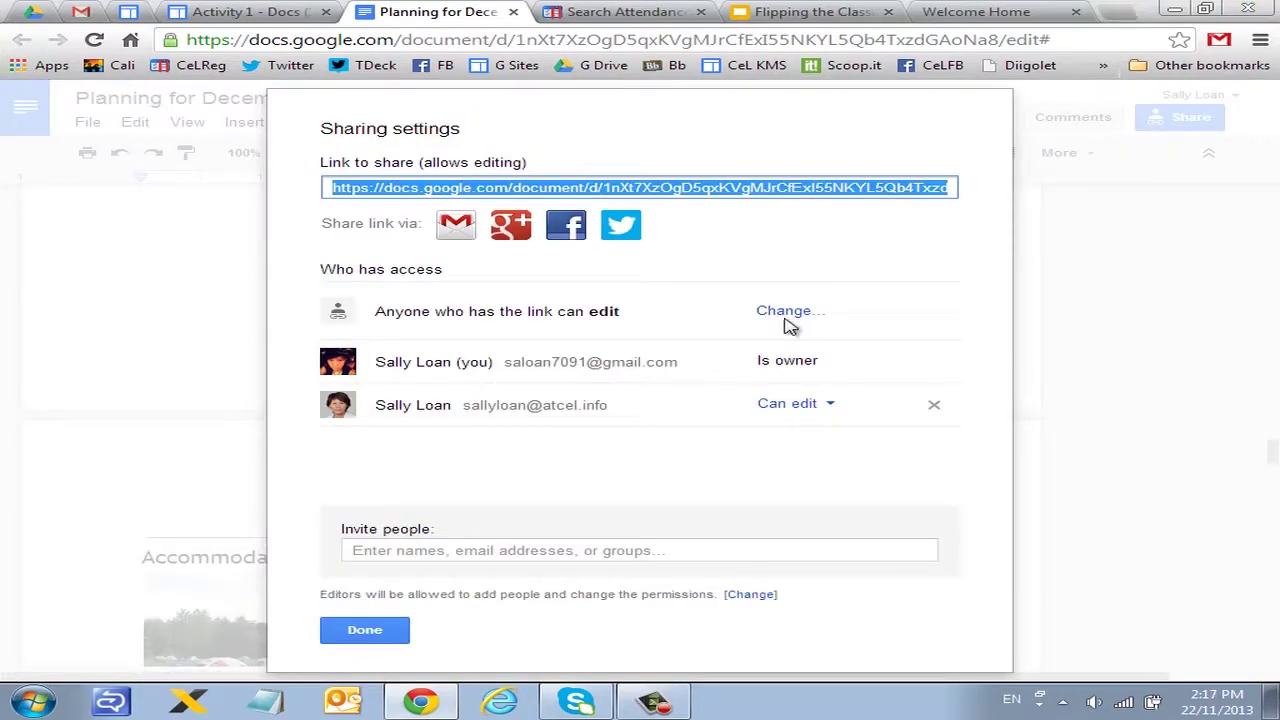
left_click(786, 316)
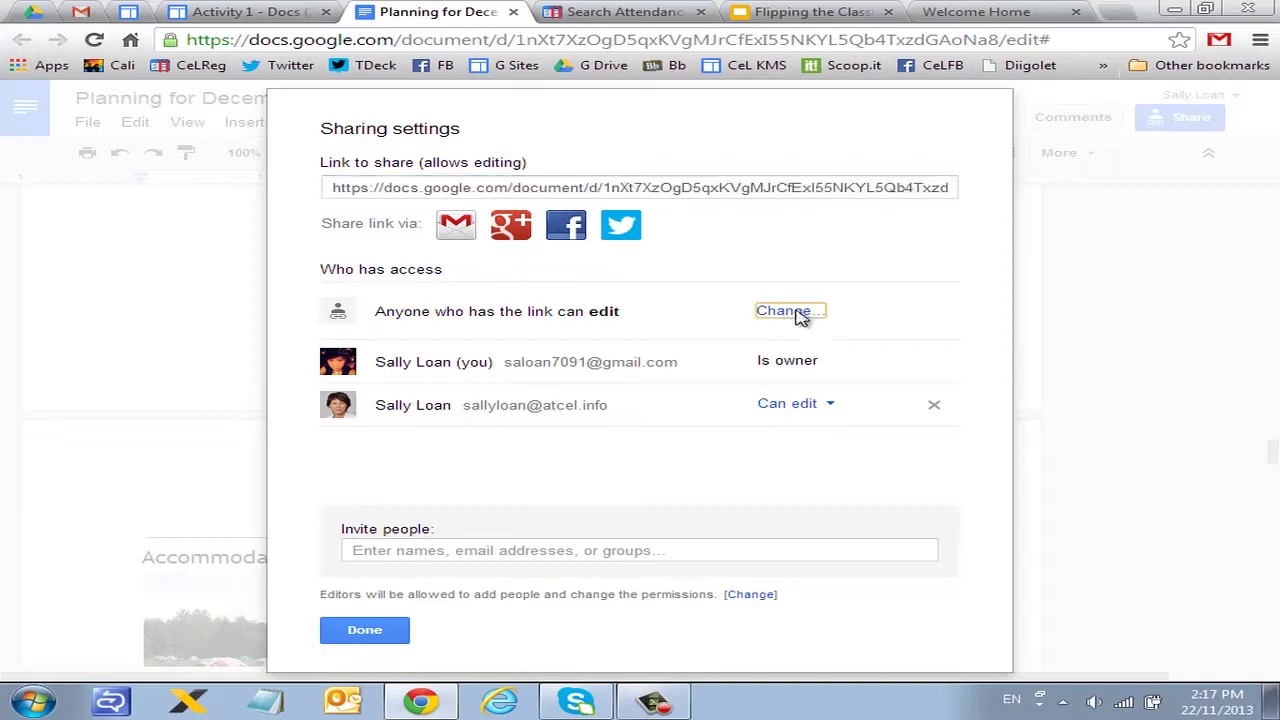
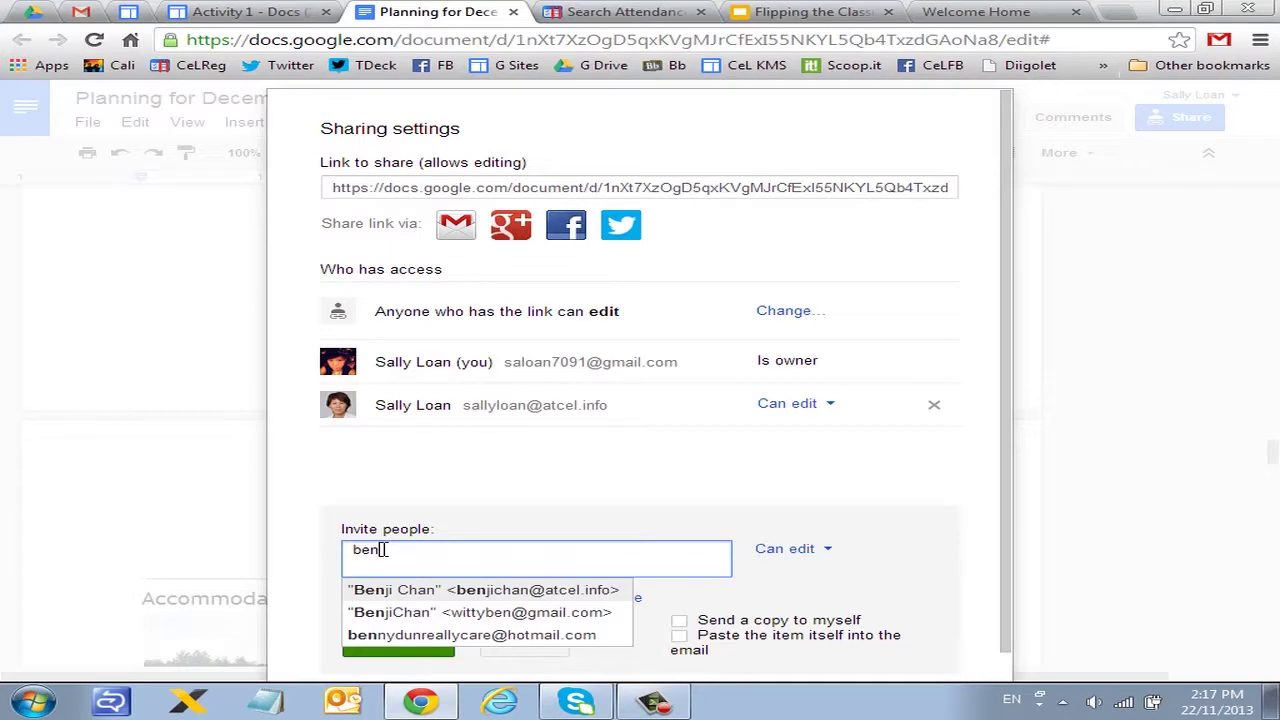
Step: Select the invitee from the suggestions and begin a personal message greeting them by name
left_click(506, 611)
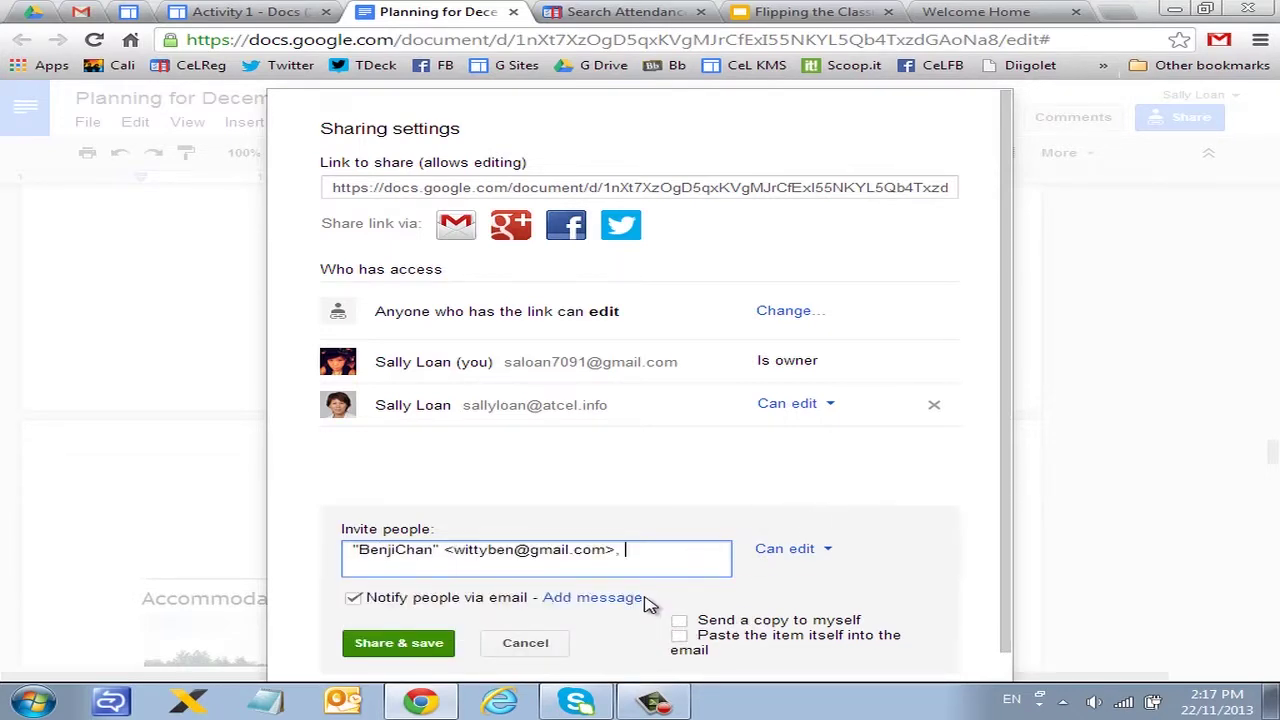
left_click(628, 600)
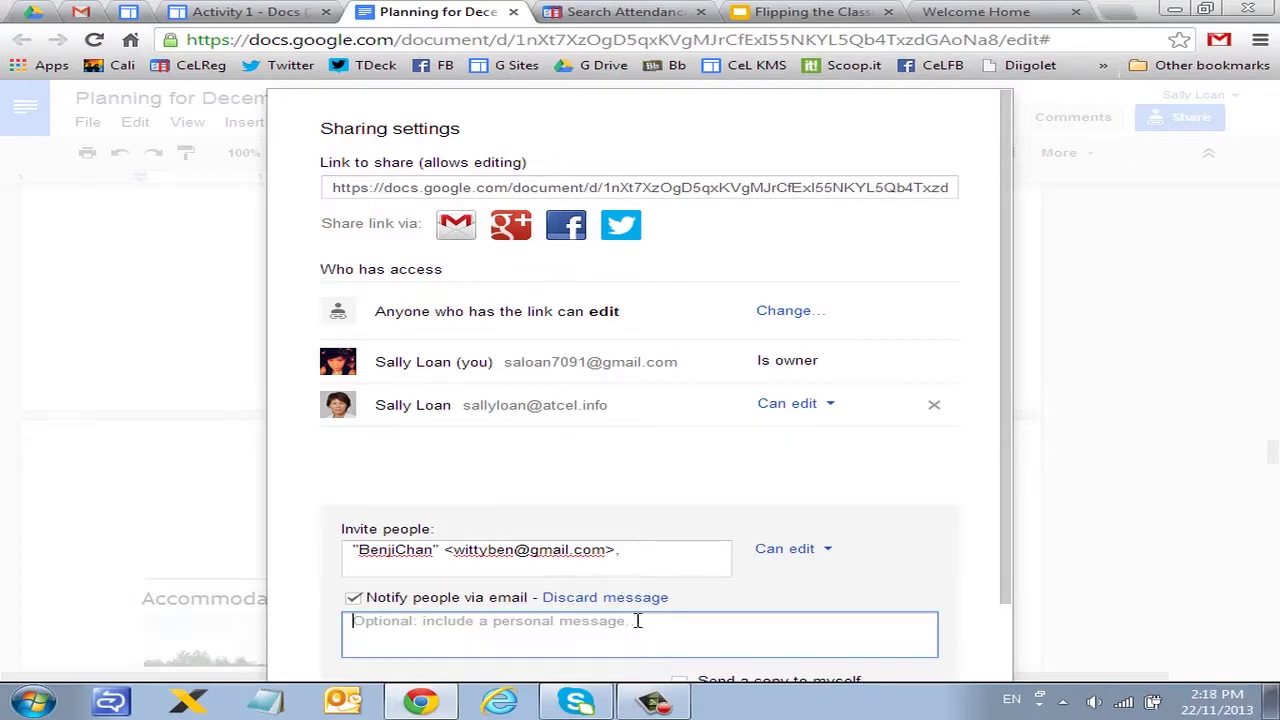
type("Bej")
key("BackSpace")
type("n")
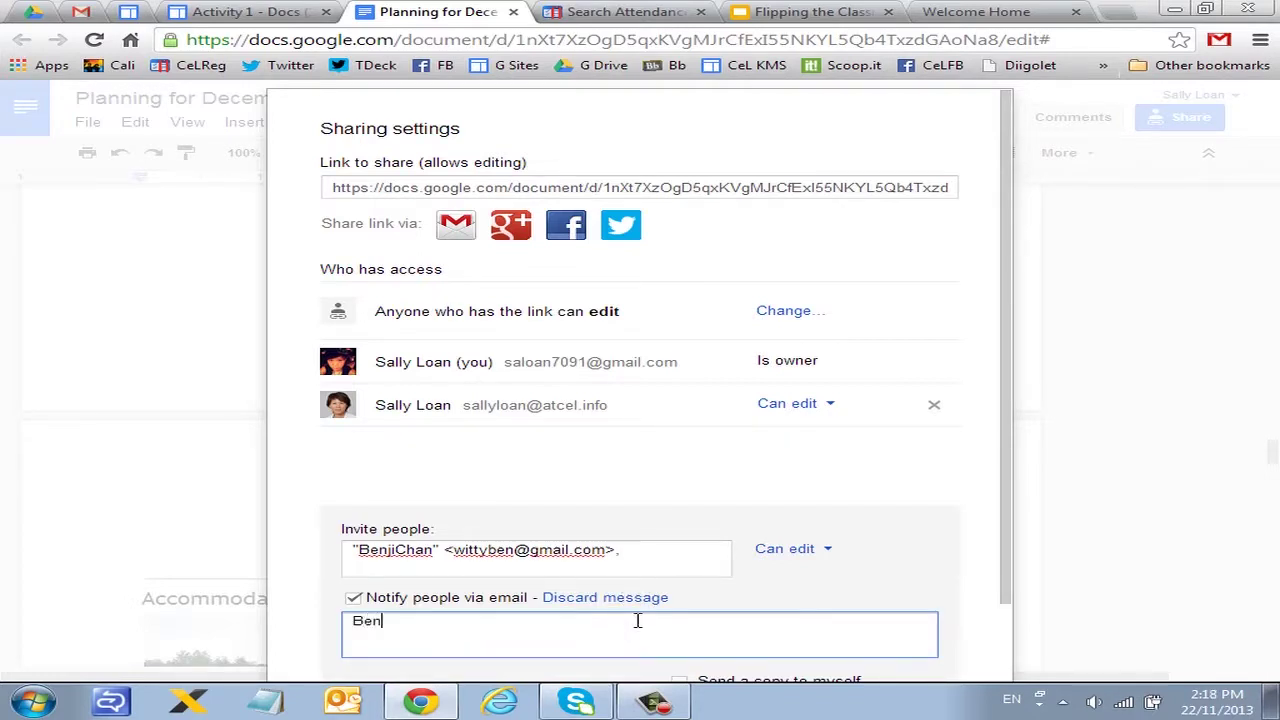
type("ji,")
Step: Add the line 'here is the doc.' and sign off with the sender's name
key("Return")
type("here")
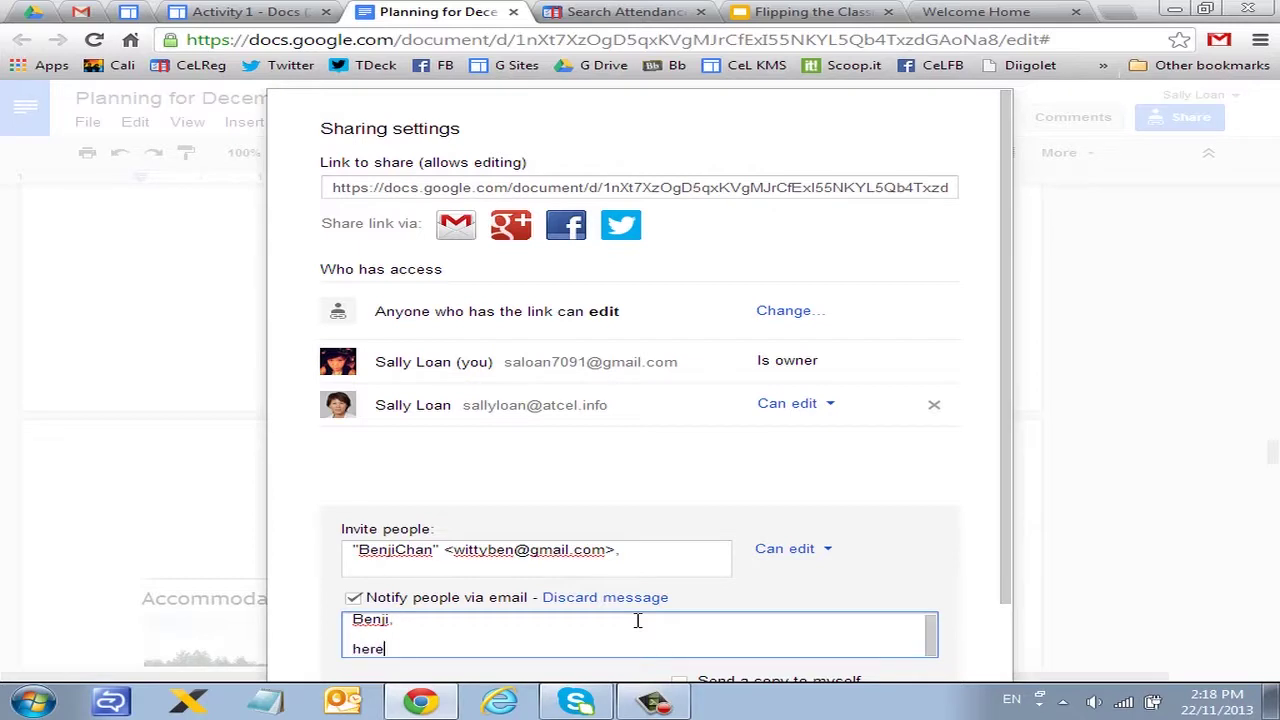
type(" is the doc.")
key("Return")
key("Return")
type("Sally")
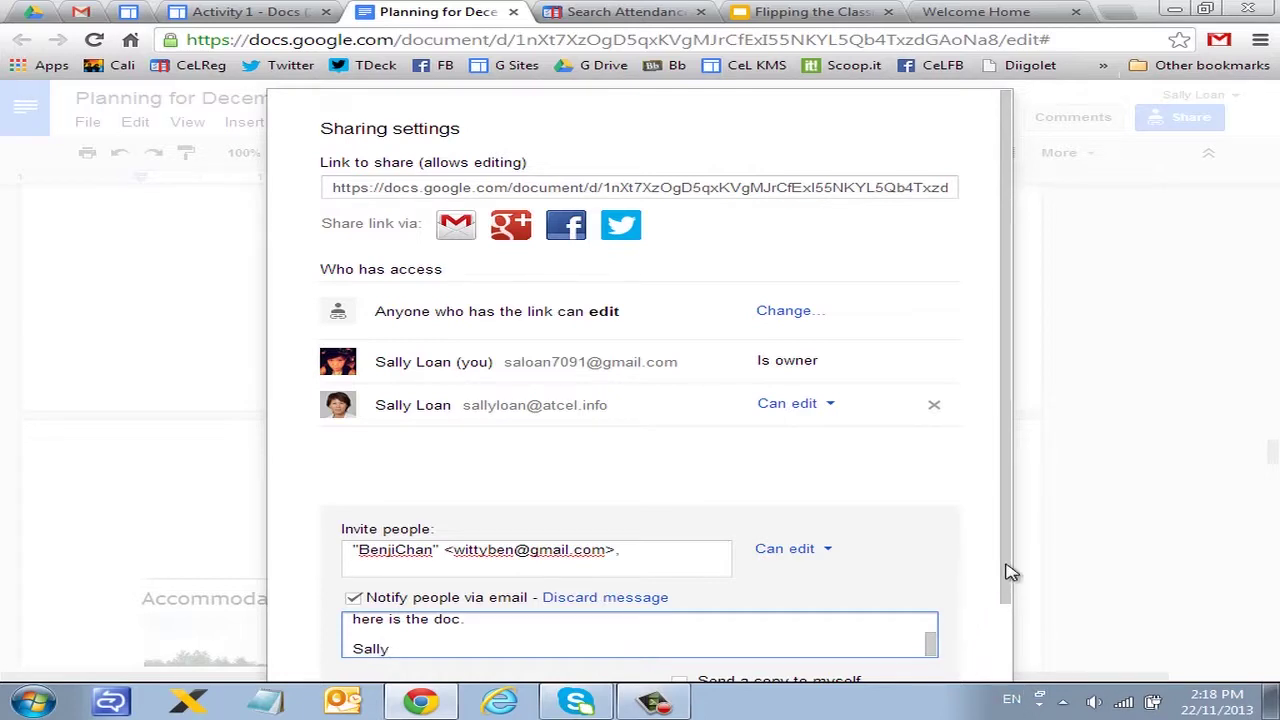
scroll(993, 627, "down", 2)
scroll(993, 627, "down", 1)
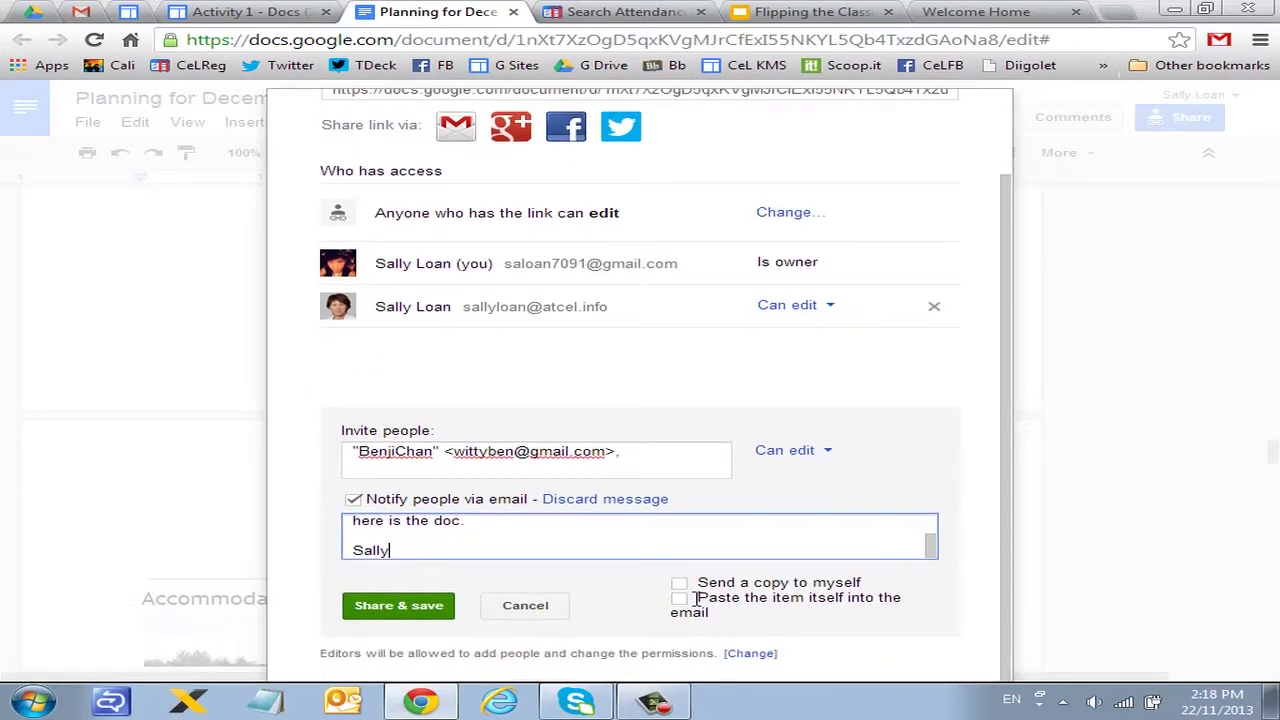
Step: Request a copy of the invitation email to yourself and send the invitation with Share & save
left_click(681, 586)
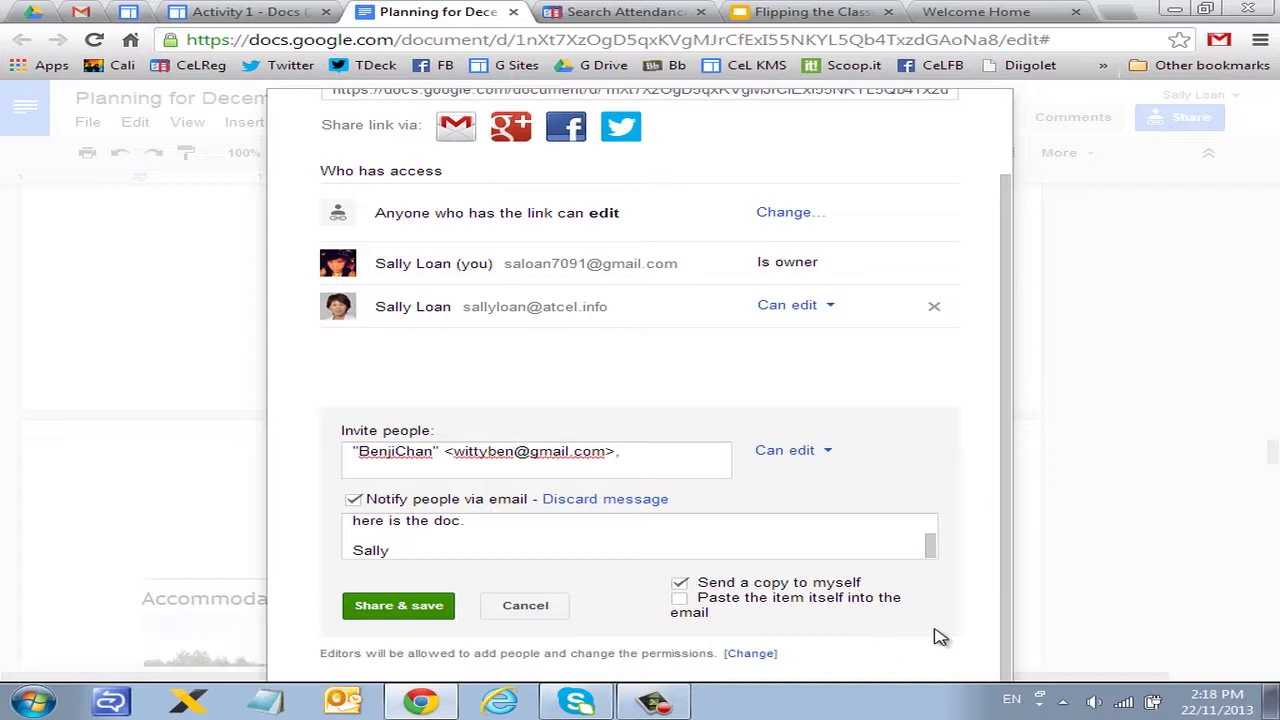
left_click(420, 608)
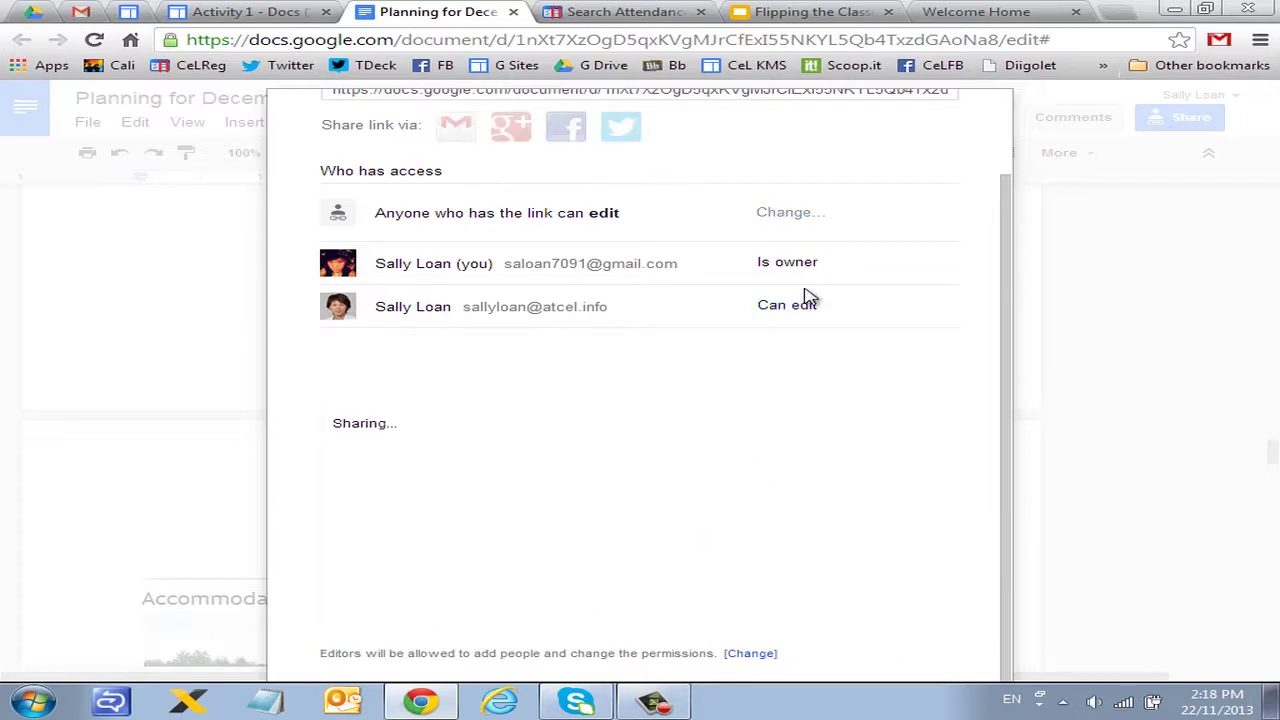
Step: Close the sharing settings, now listing the new editor, and view their profile card in the header
left_click_drag(368, 450, 566, 449)
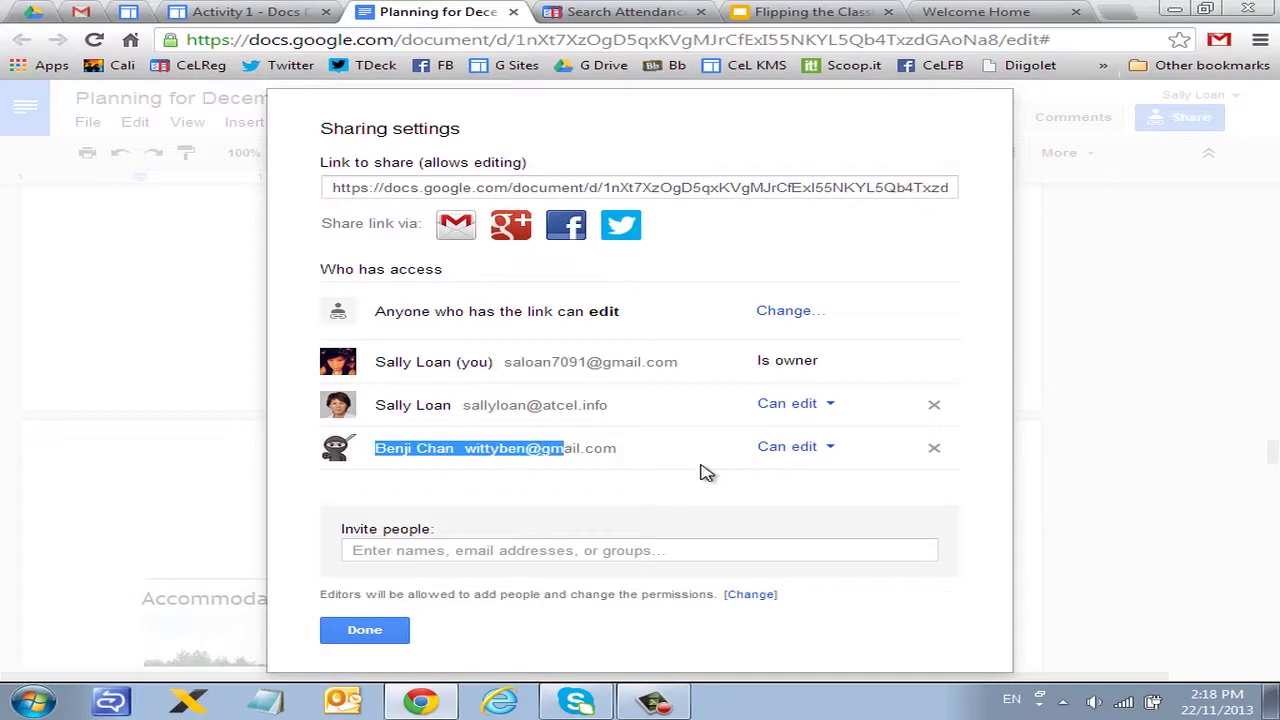
left_click(705, 472)
left_click(393, 626)
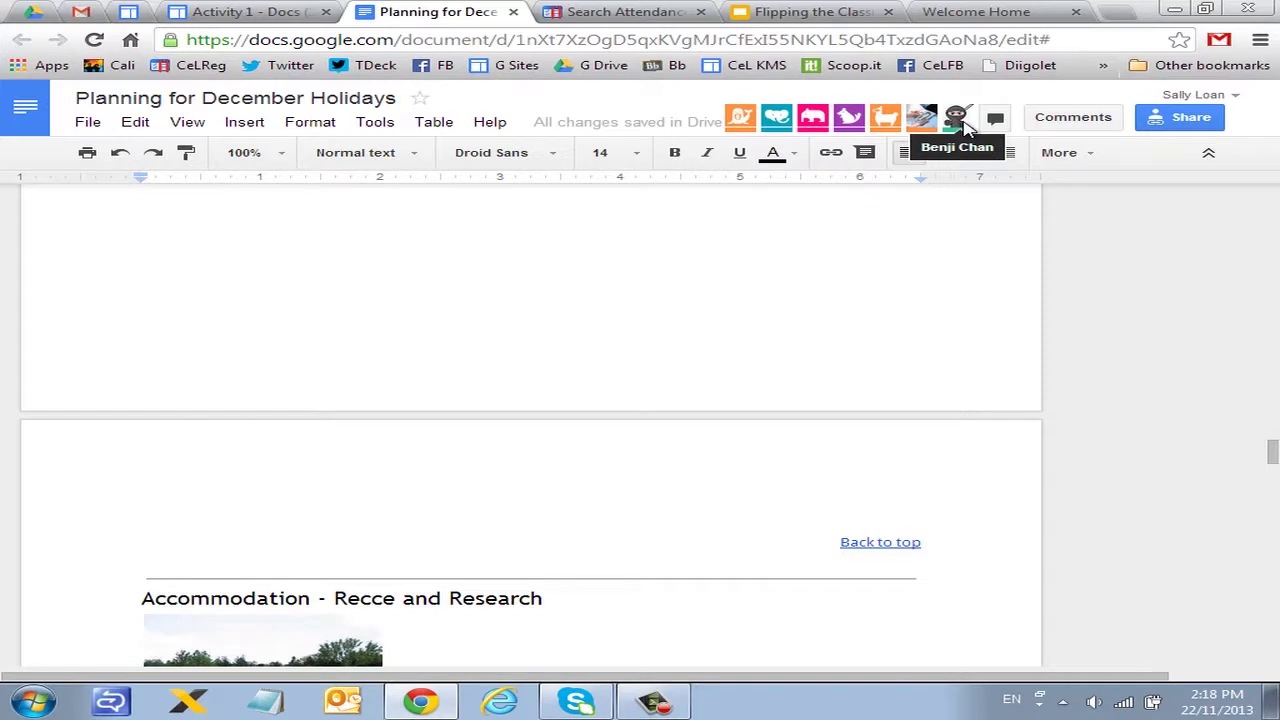
mouse_move(960, 120)
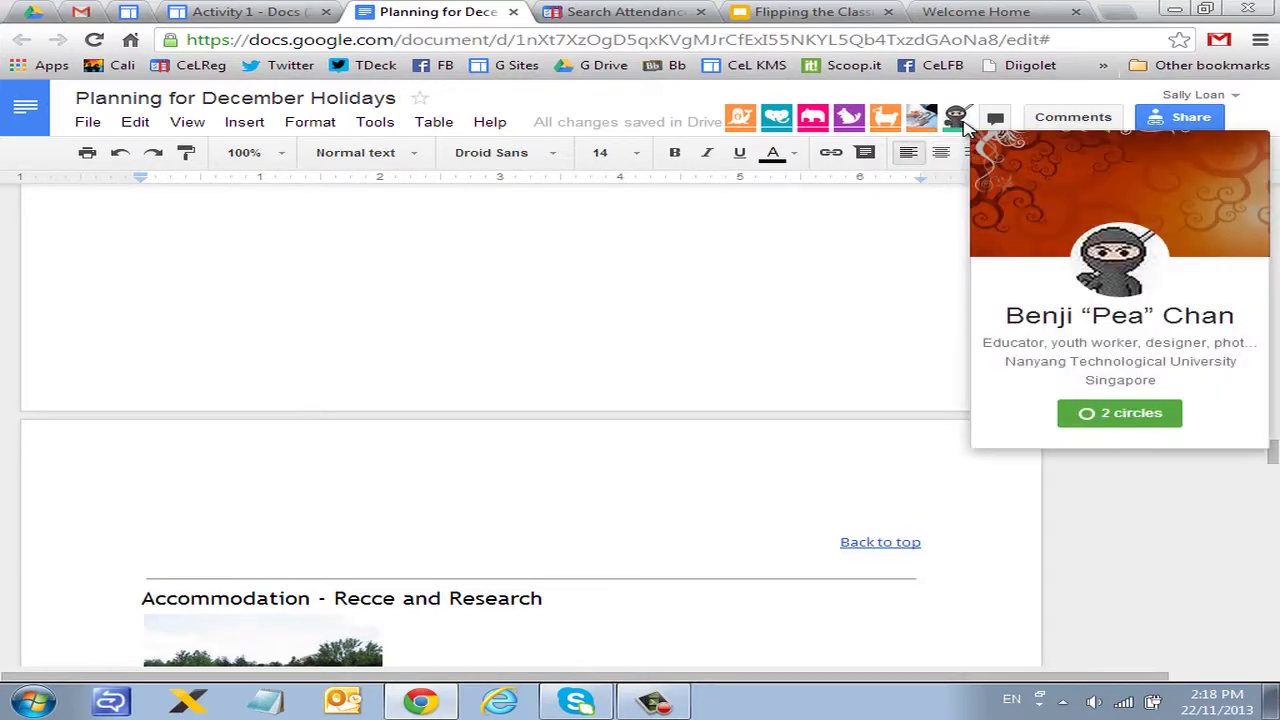
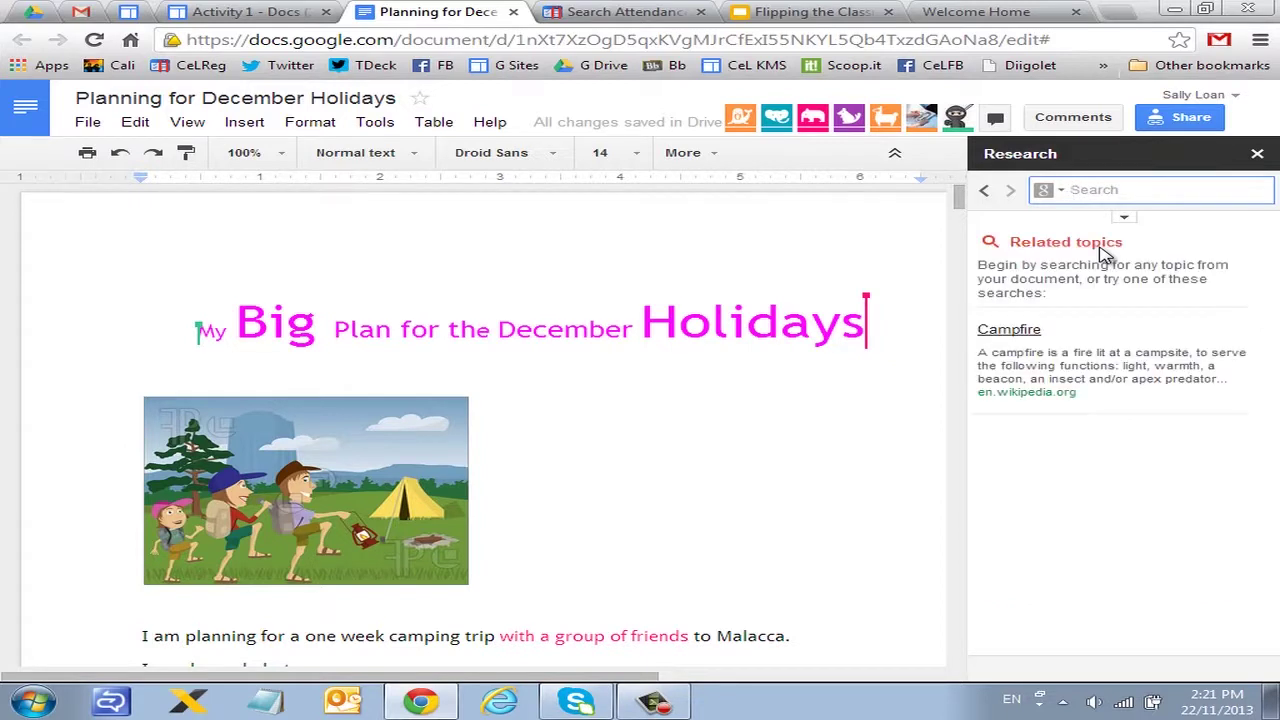
Step: Search the Research pane for 'camp' instead of 'holidays' and browse the camping results
type("holidays")
key("Return")
key("BackSpace")
key("BackSpace")
key("BackSpace")
key("BackSpace")
key("BackSpace")
key("BackSpace")
key("BackSpace")
key("BackSpace")
type("camp")
key("Return")
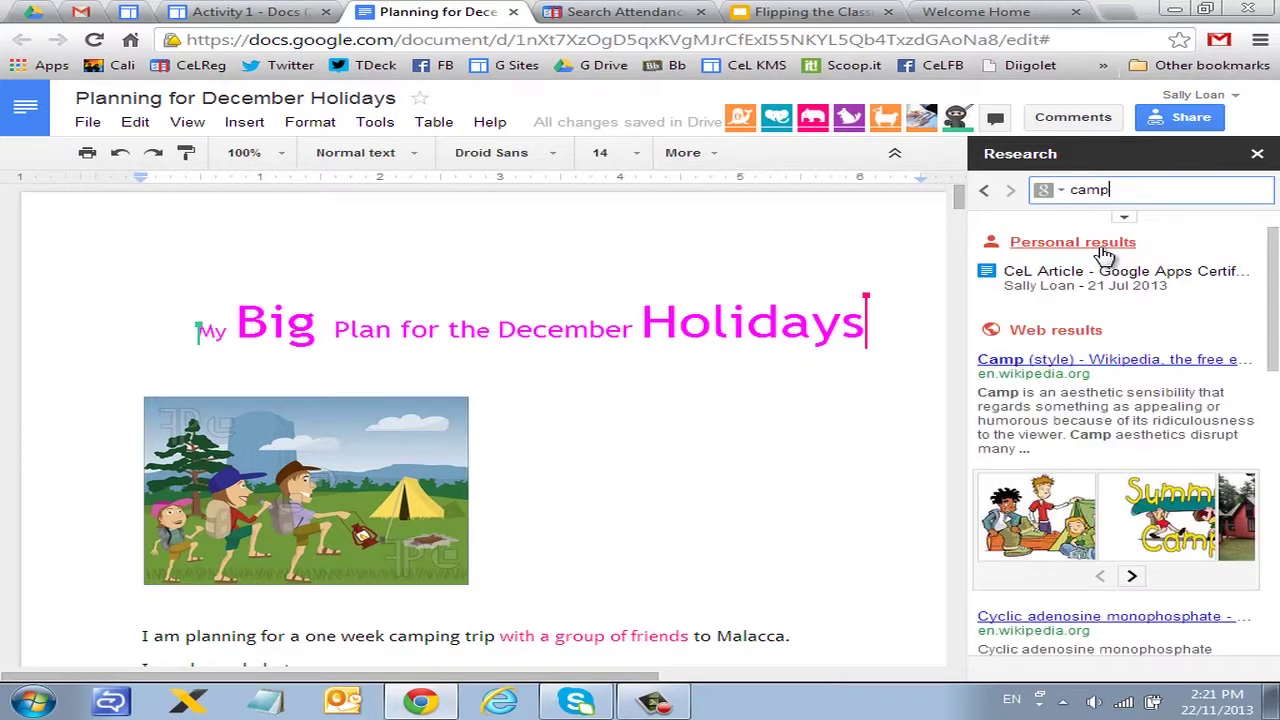
scroll(1123, 355, "down", 2)
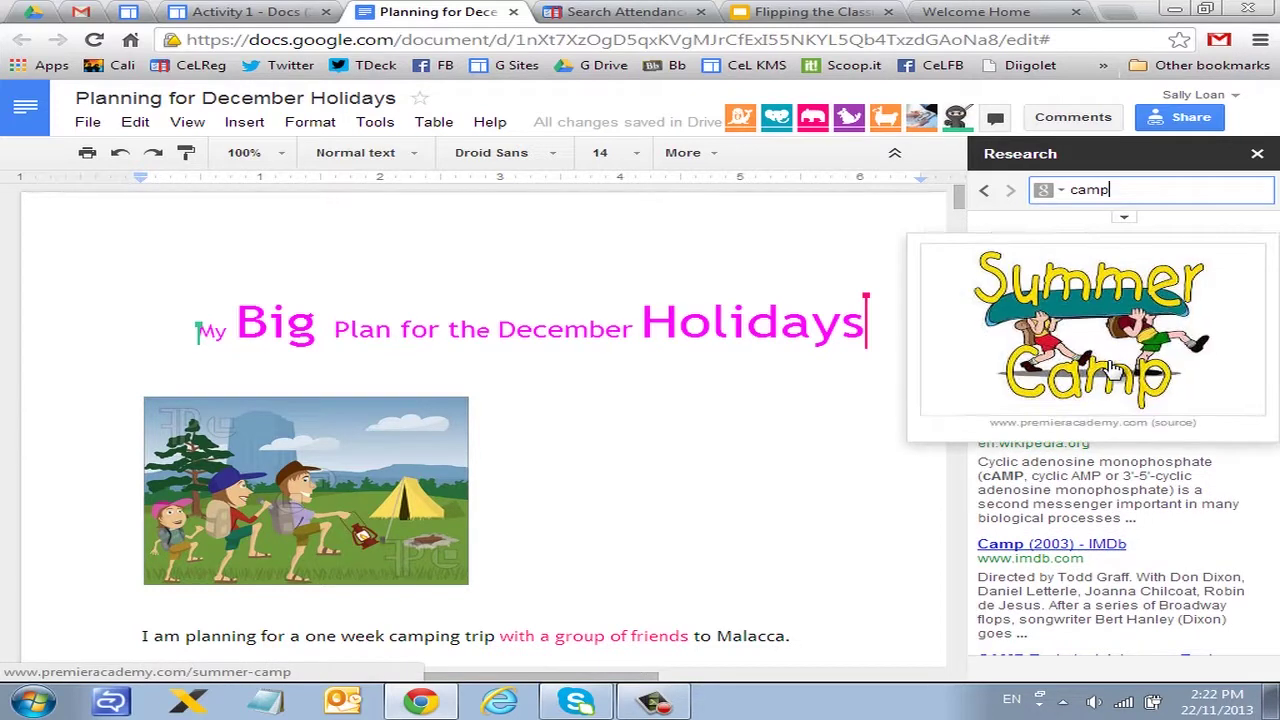
scroll(750, 550, "down", 1)
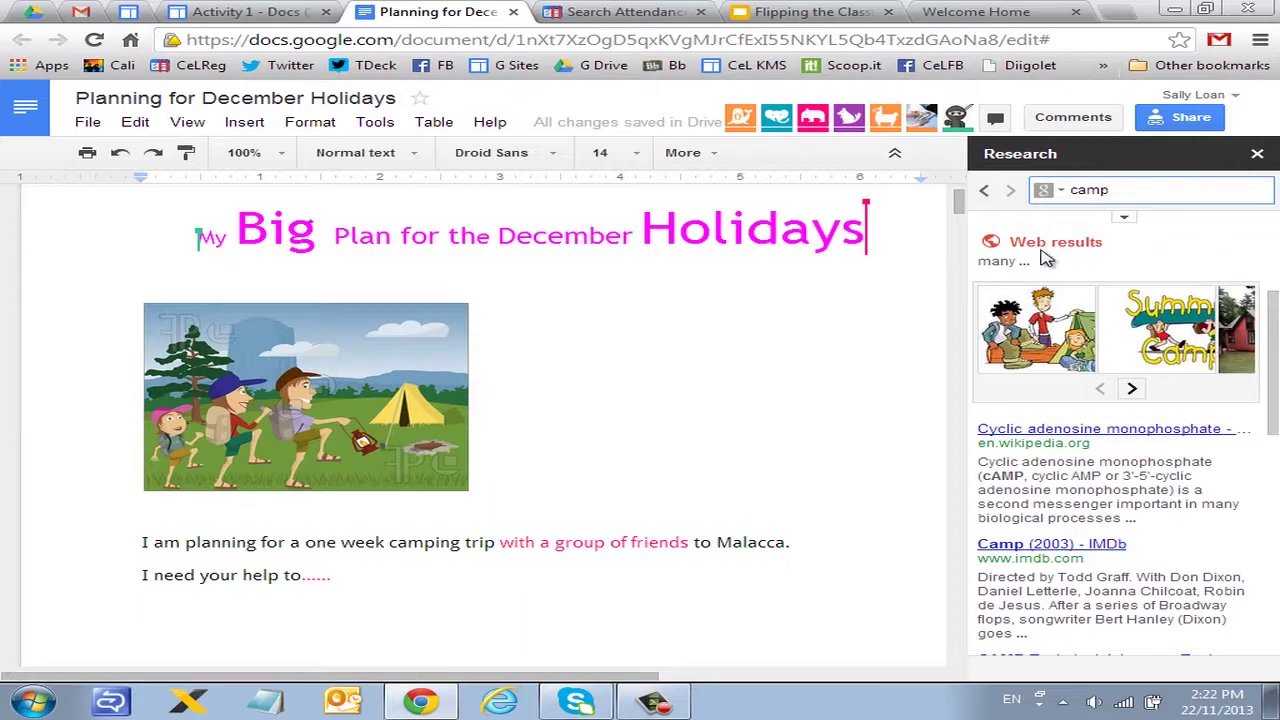
Step: Expand the research filter options and review the image usage-rights choices without changing them
left_click(1122, 218)
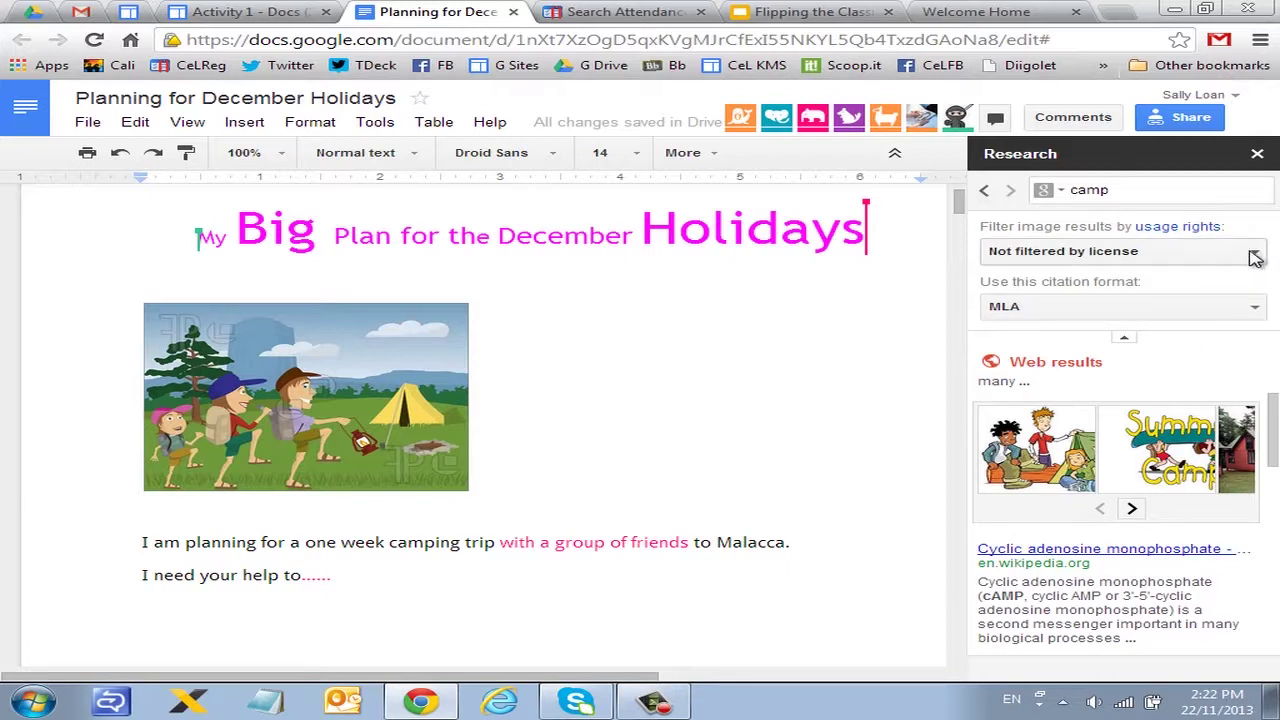
left_click(1254, 256)
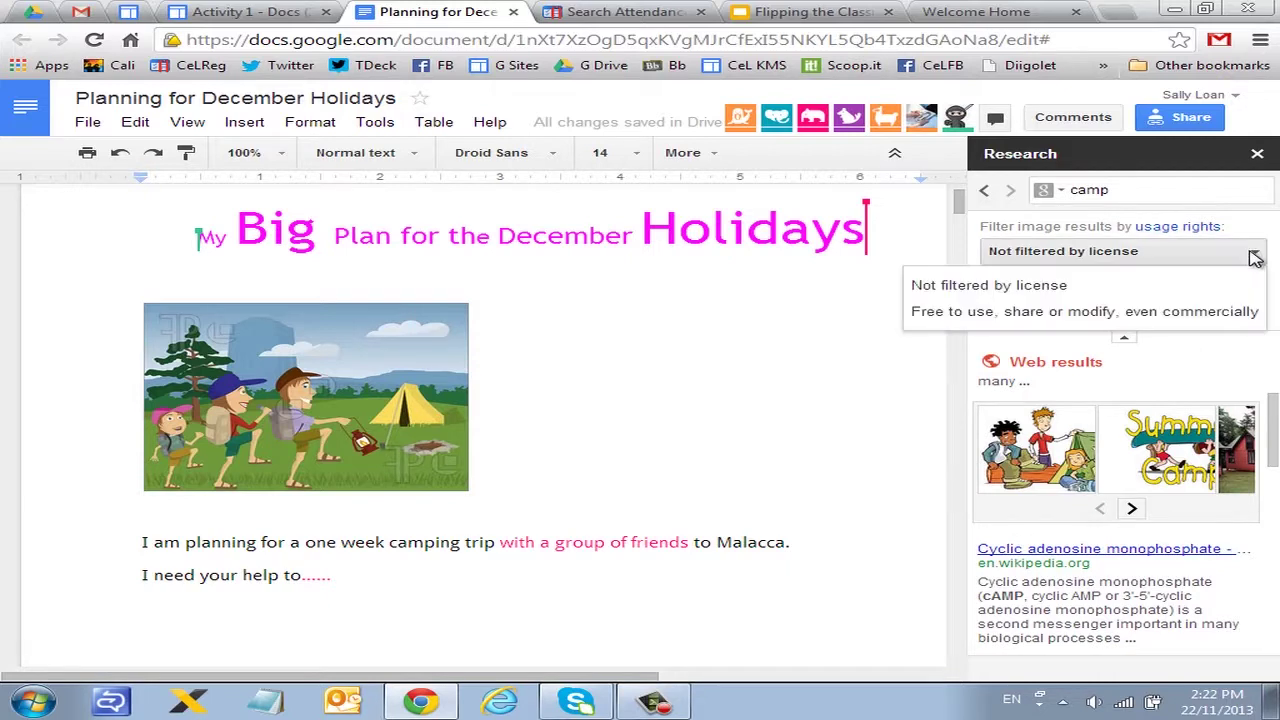
left_click(809, 286)
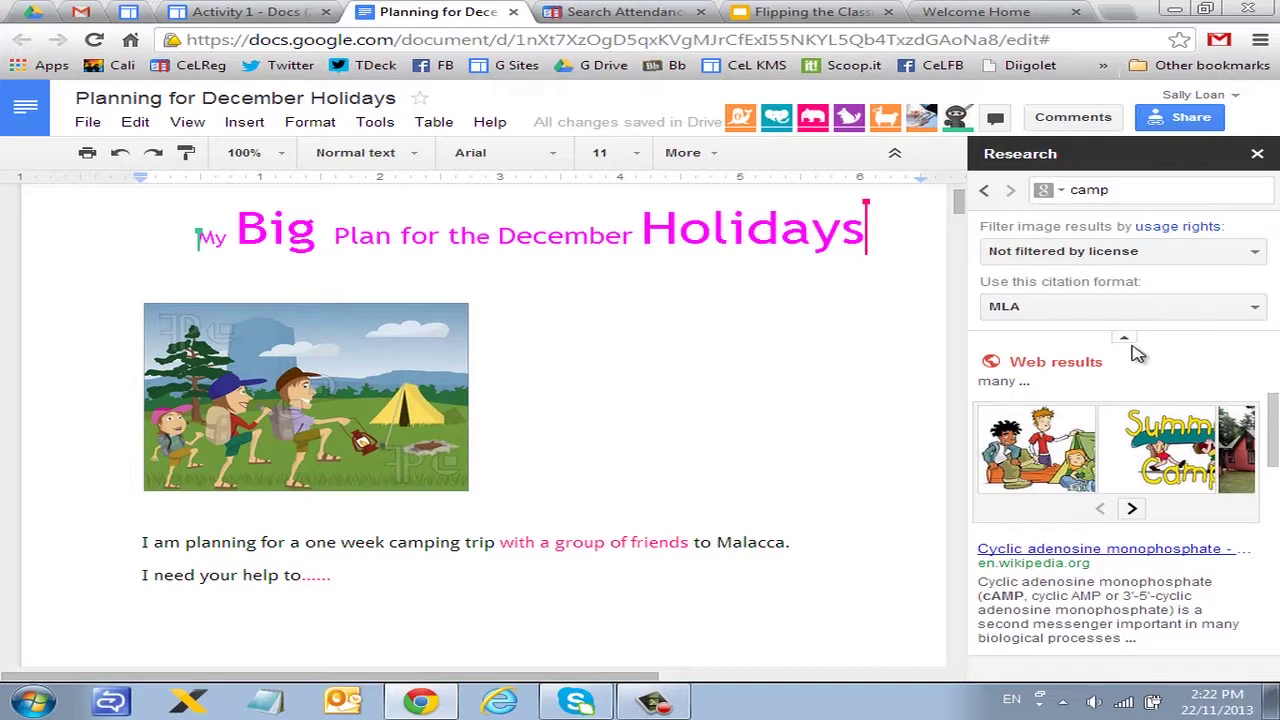
scroll(1149, 347, "down", 1)
scroll(1149, 347, "down", 3)
mouse_move(1118, 296)
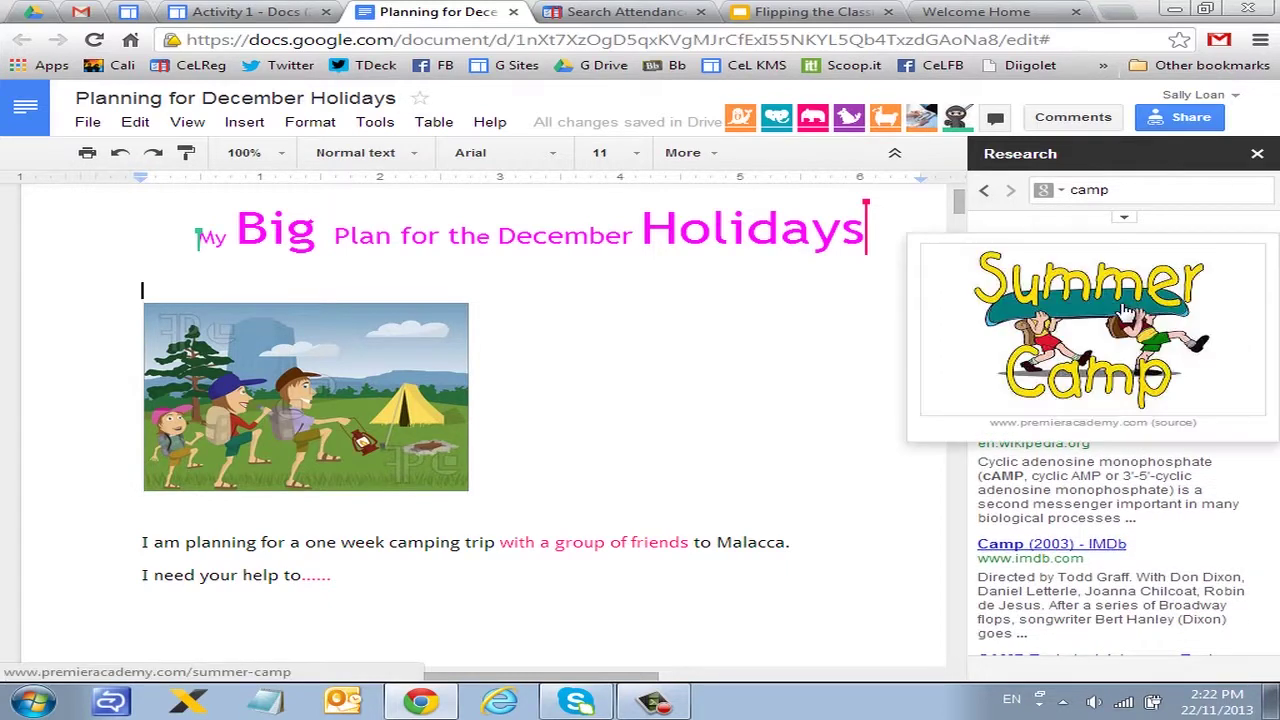
Step: Close the Research sidebar and scroll to the Preparation - Part 1 clothes list with its comment
left_click(1125, 220)
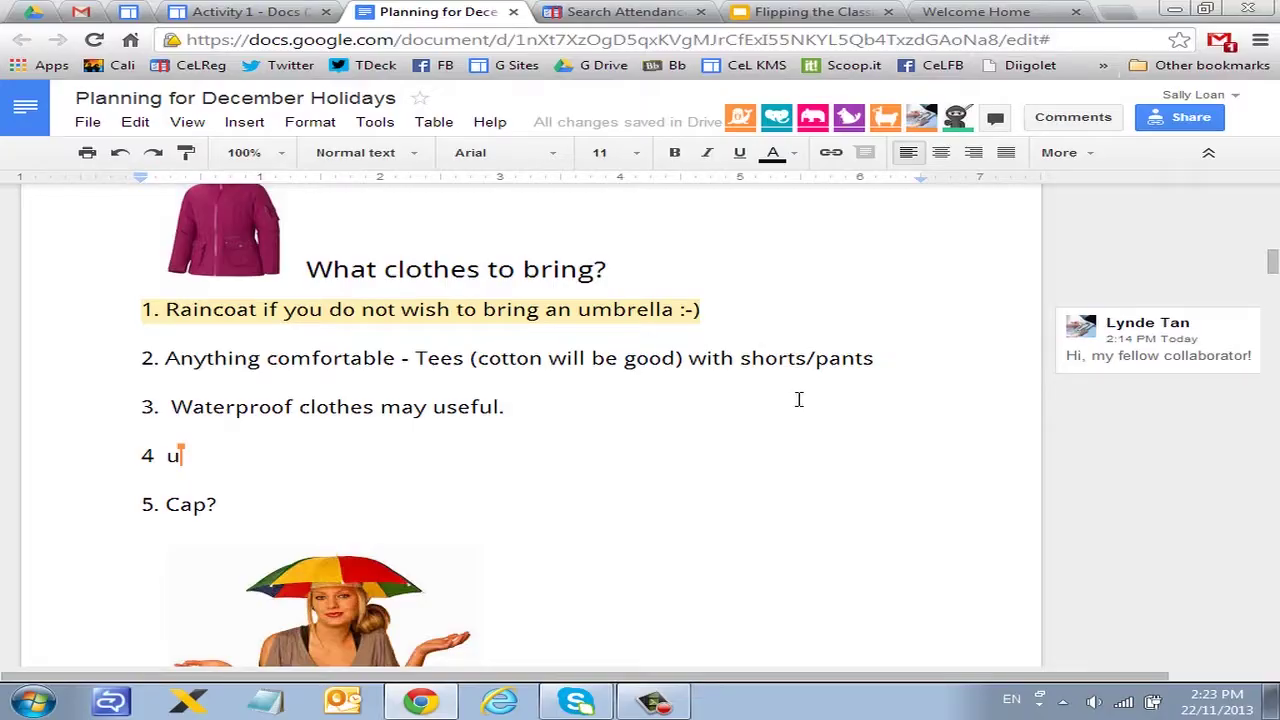
scroll(1086, 486, "up", 2)
scroll(1049, 480, "down", 1)
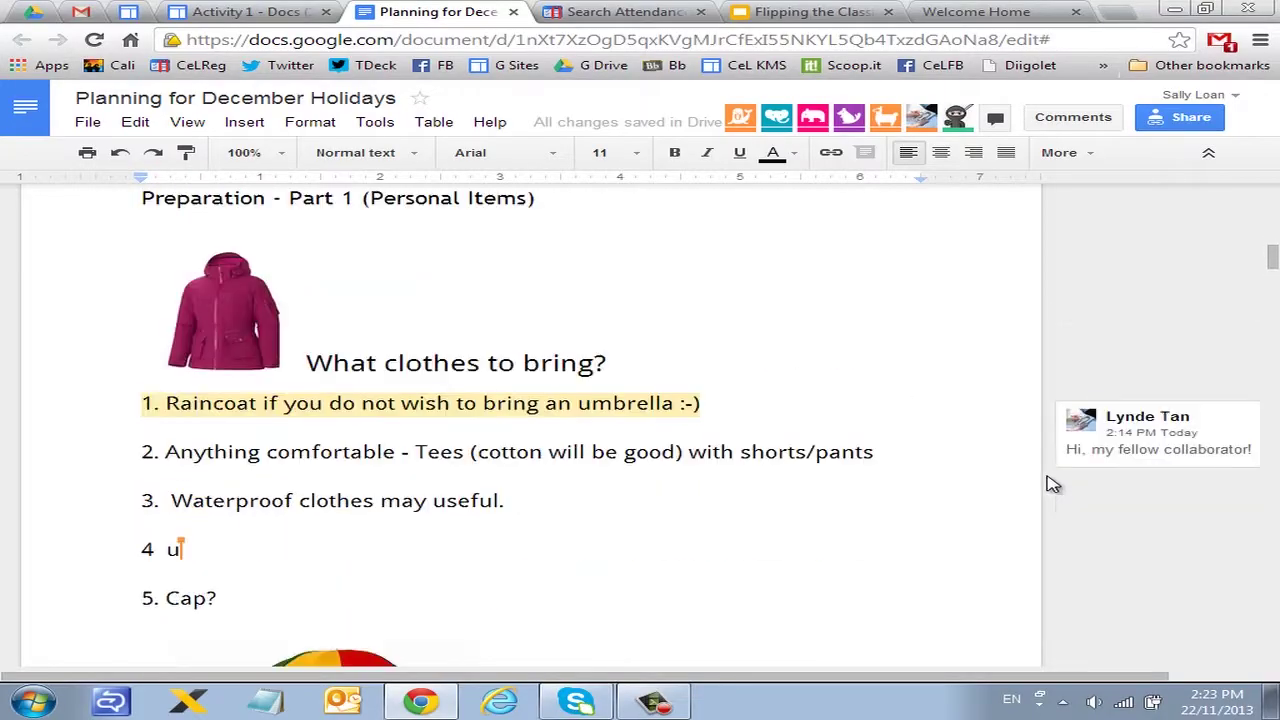
scroll(1125, 432, "down", 2)
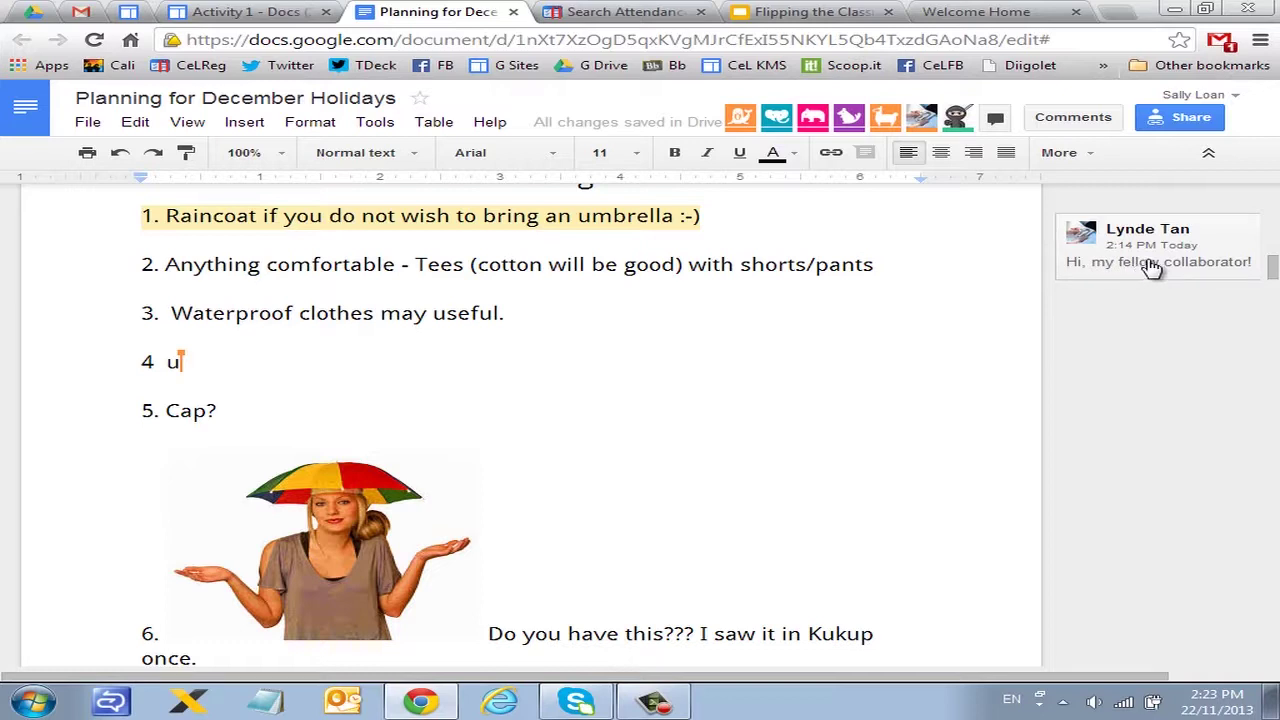
Step: Reply 'wear coat' to the collaborator's comment on the raincoat item
left_click(1153, 266)
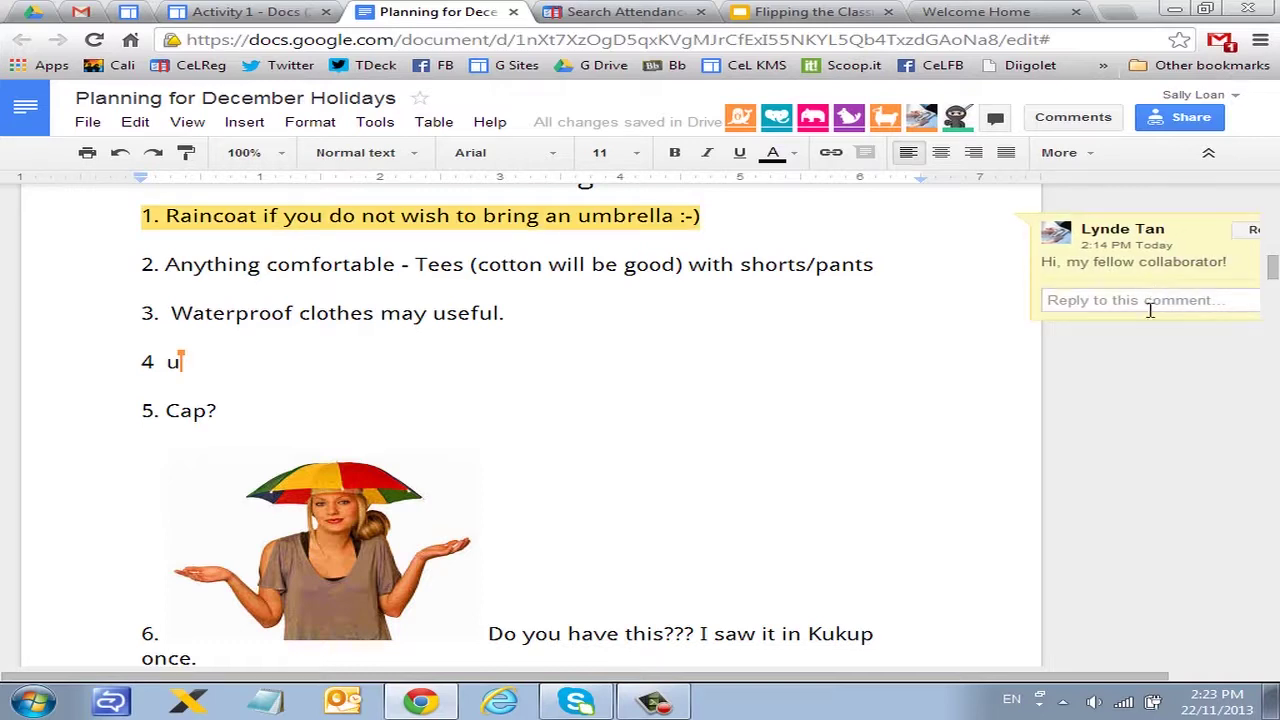
left_click(1149, 300)
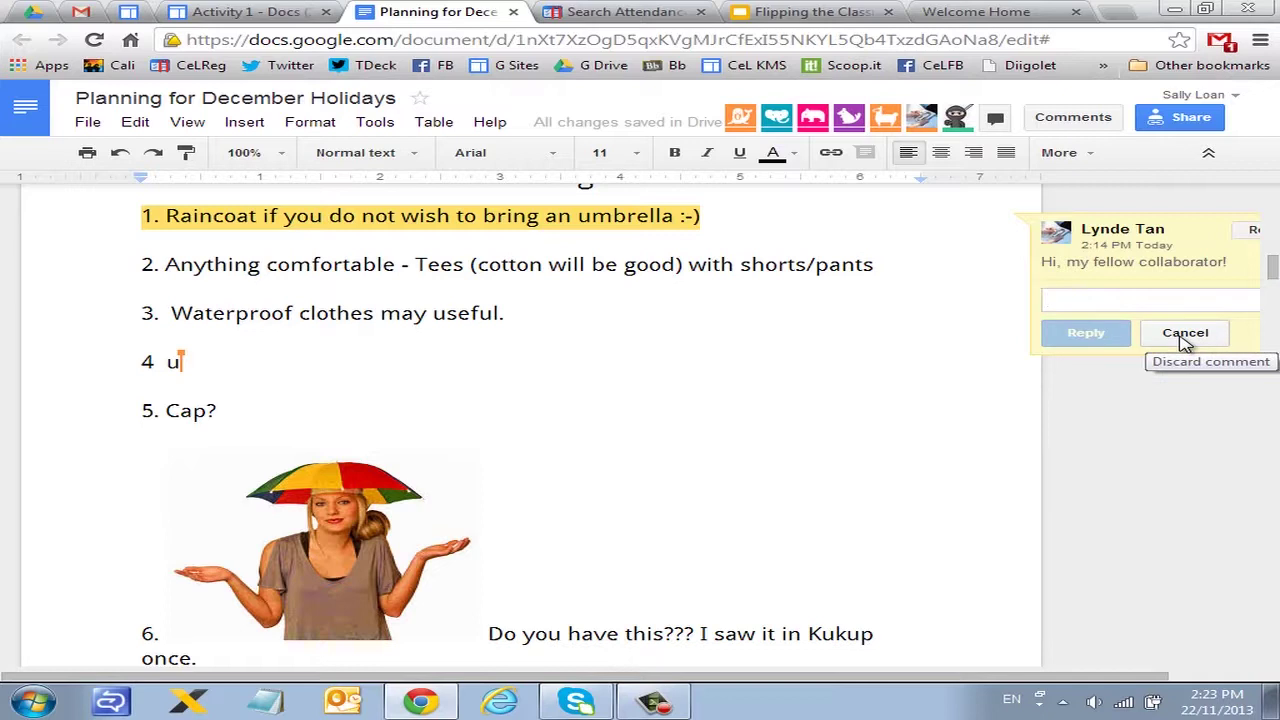
type("e")
key("BackSpace")
type("ea")
key("BackSpace")
key("BackSpace")
type("ea")
key("BackSpace")
key("BackSpace")
type("we")
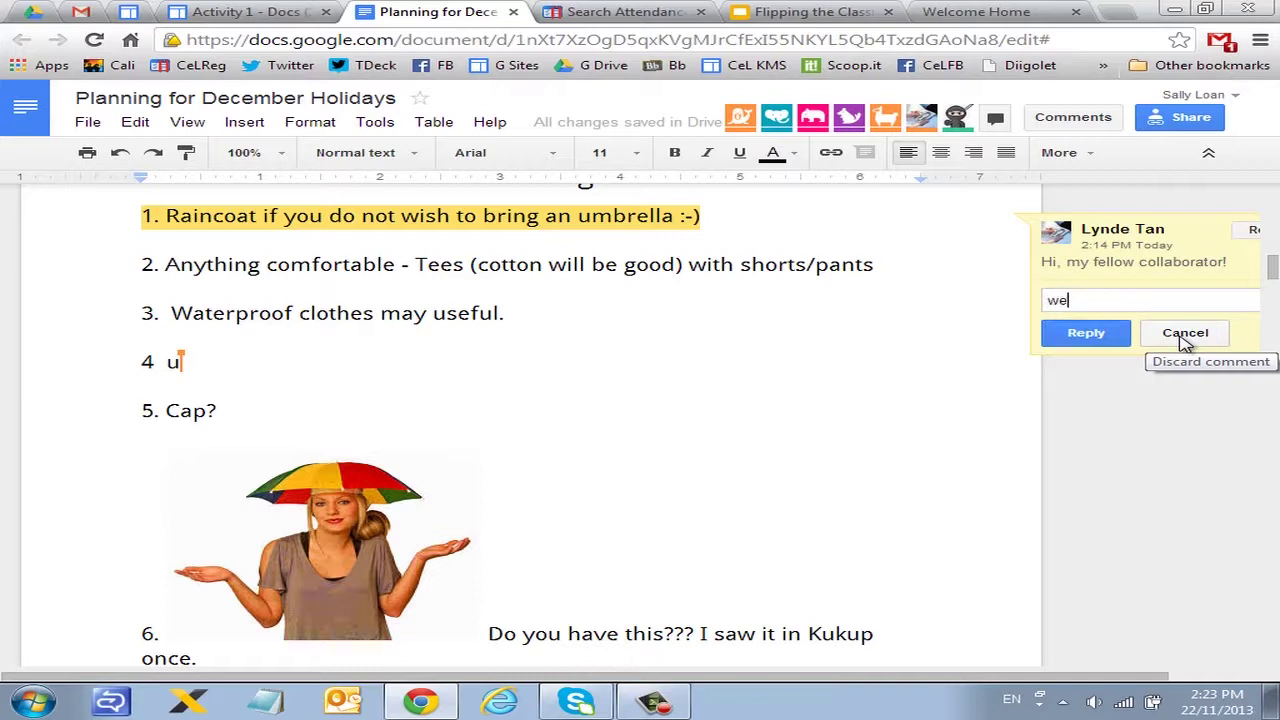
type("ar coat")
left_click(1088, 334)
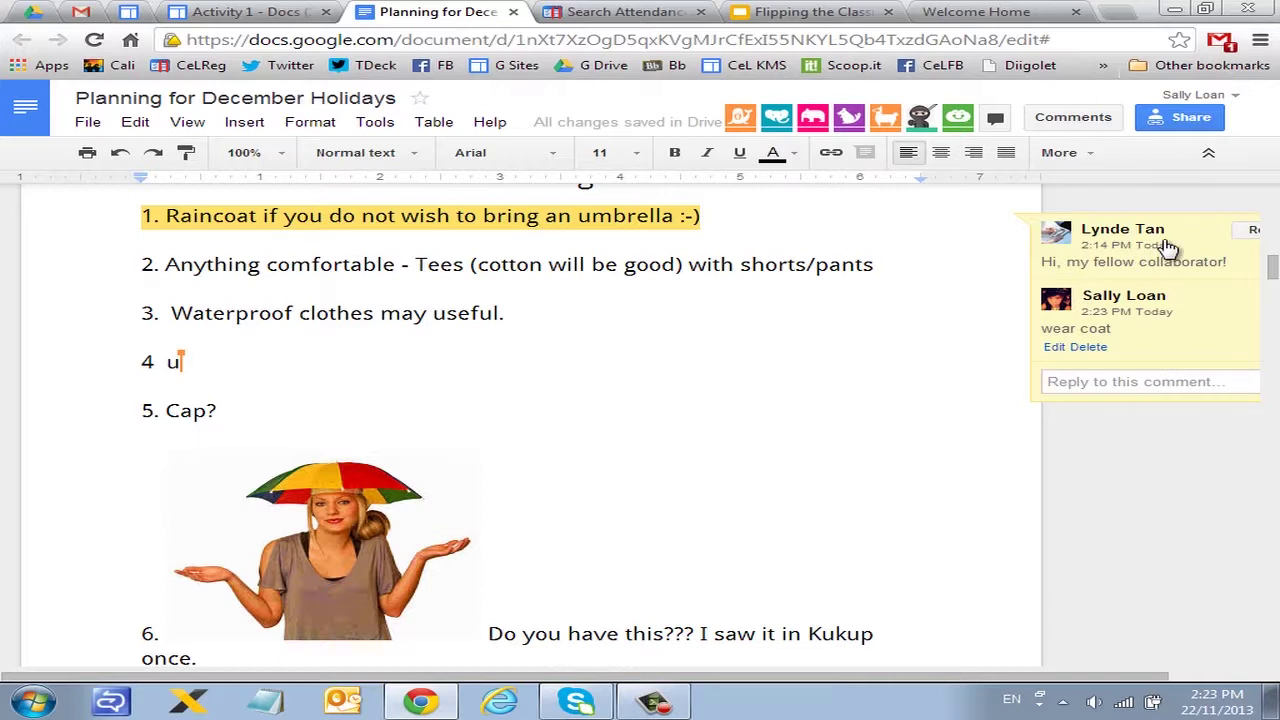
Step: Resolve the comment thread
mouse_move(1190, 243)
left_click_drag(955, 685, 1050, 685)
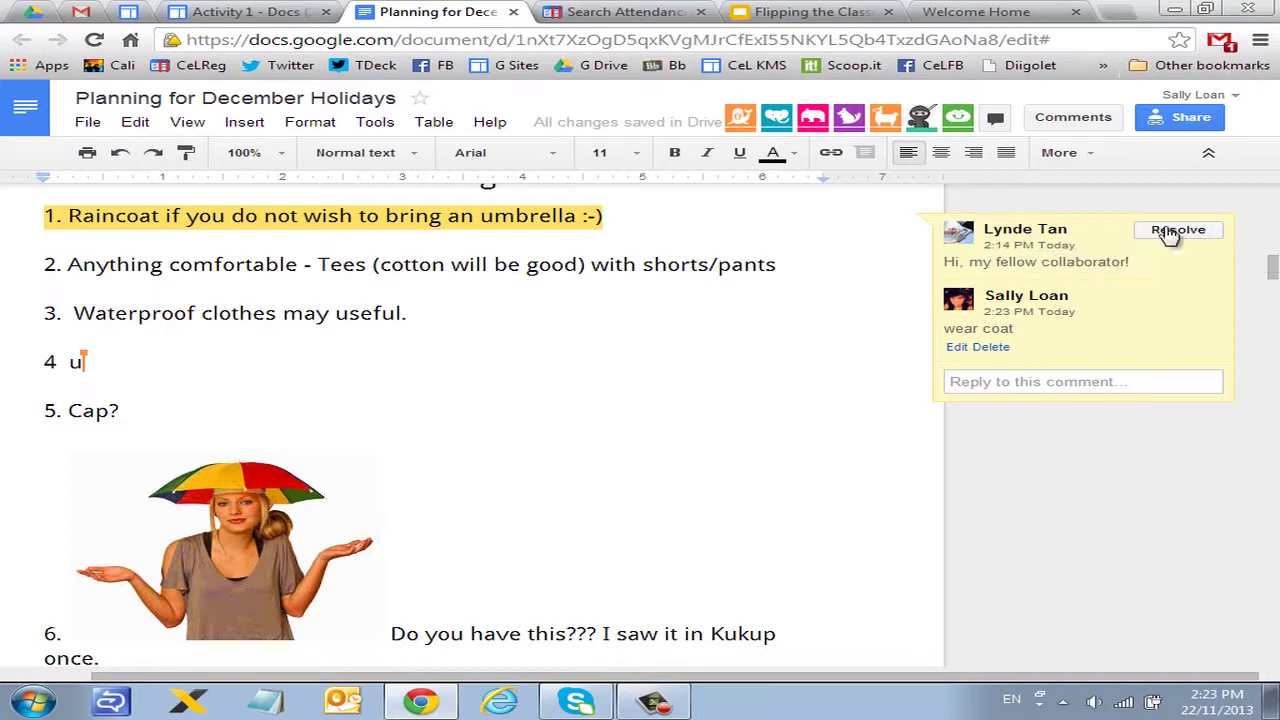
left_click(1170, 232)
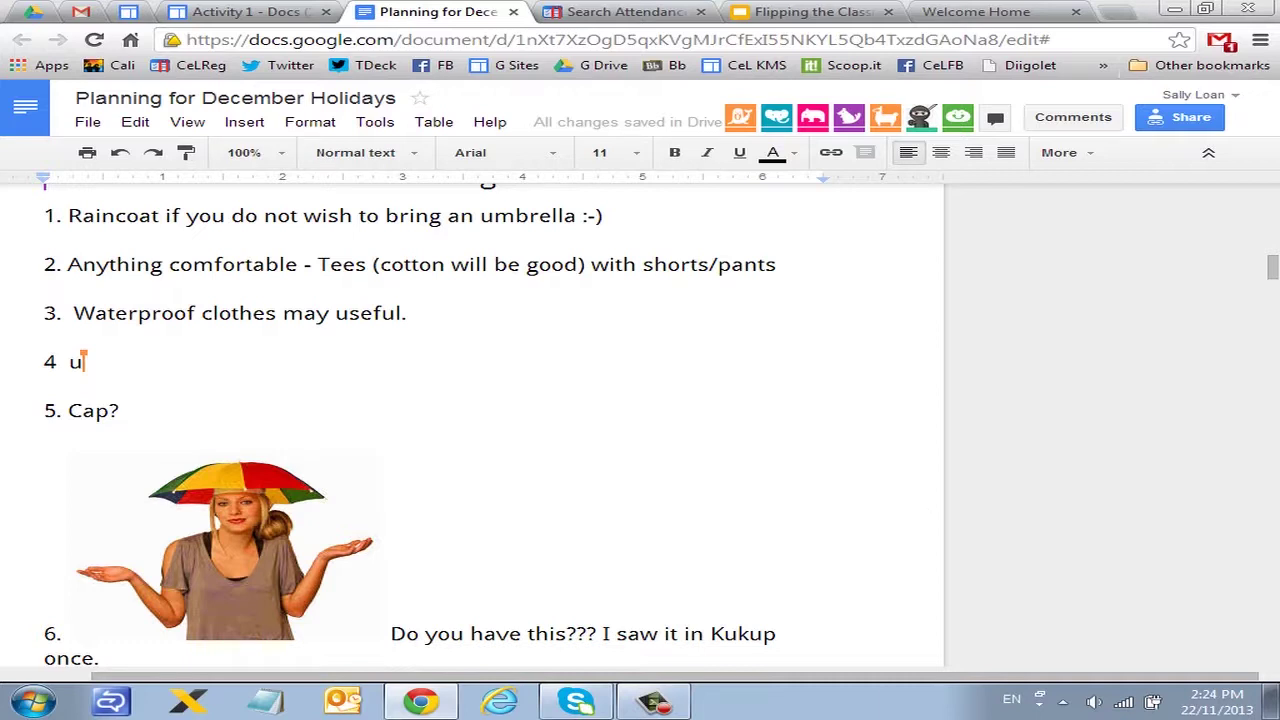
scroll(891, 537, "down", 5)
scroll(895, 530, "up", 8)
scroll(900, 506, "up", 10)
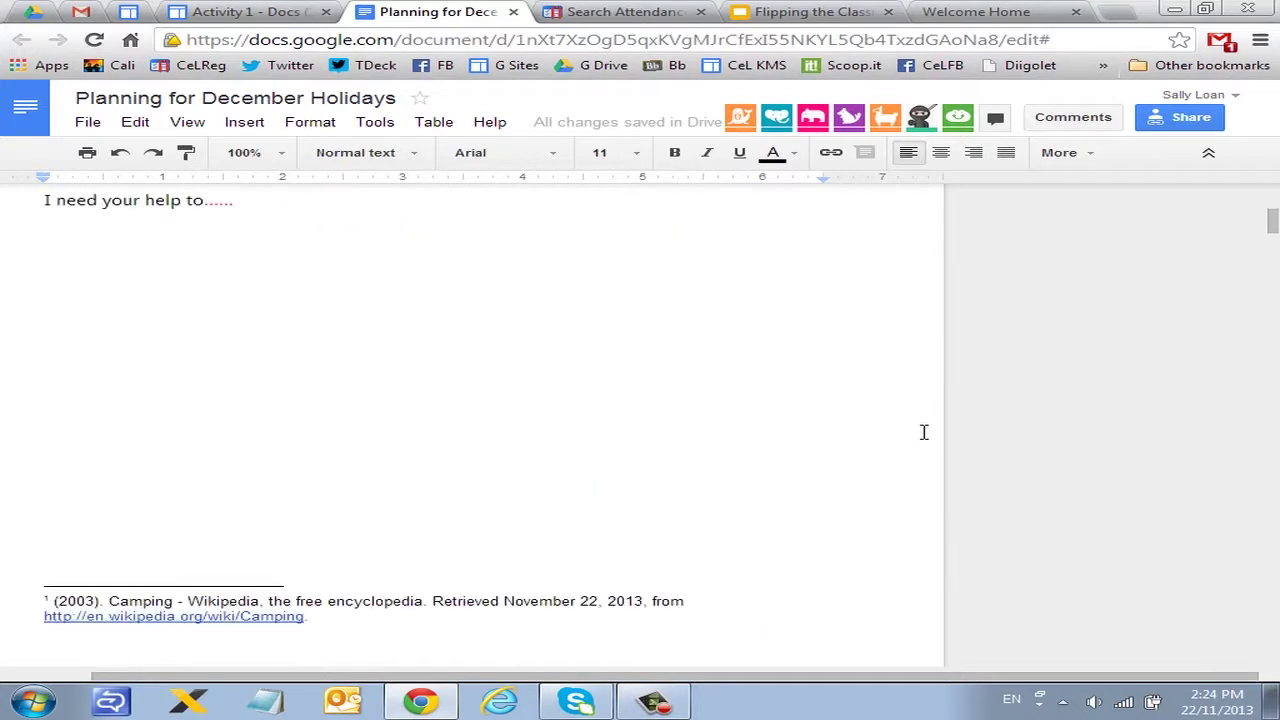
scroll(960, 397, "down", 12)
scroll(859, 316, "up", 10)
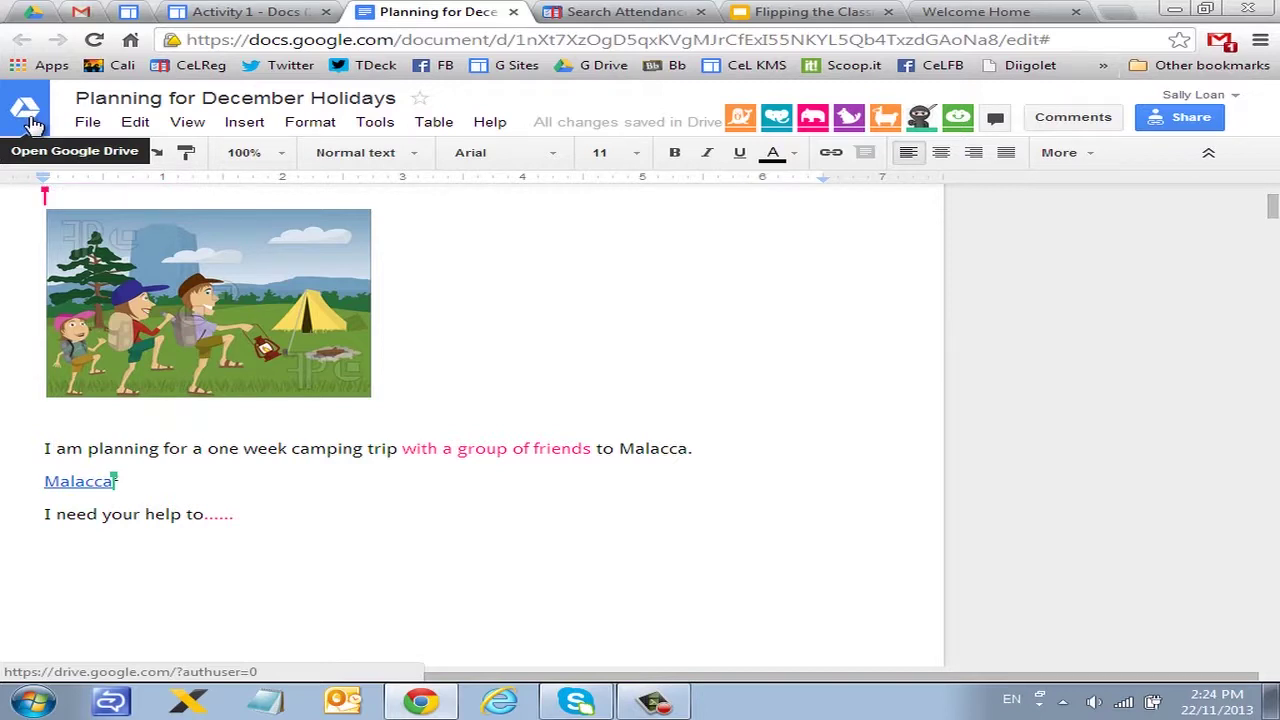
Step: Go to Google Drive and drag the CeL folder into the Blackboard folder
left_click(30, 110)
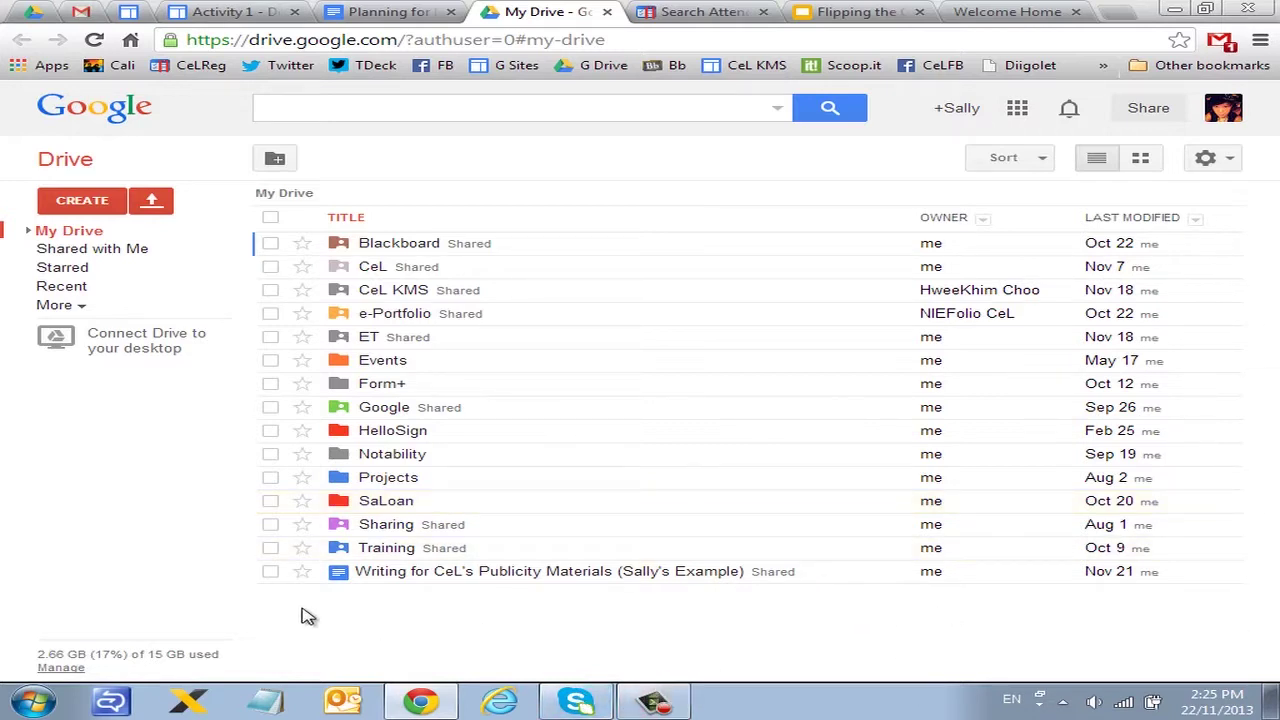
left_click_drag(372, 266, 400, 244)
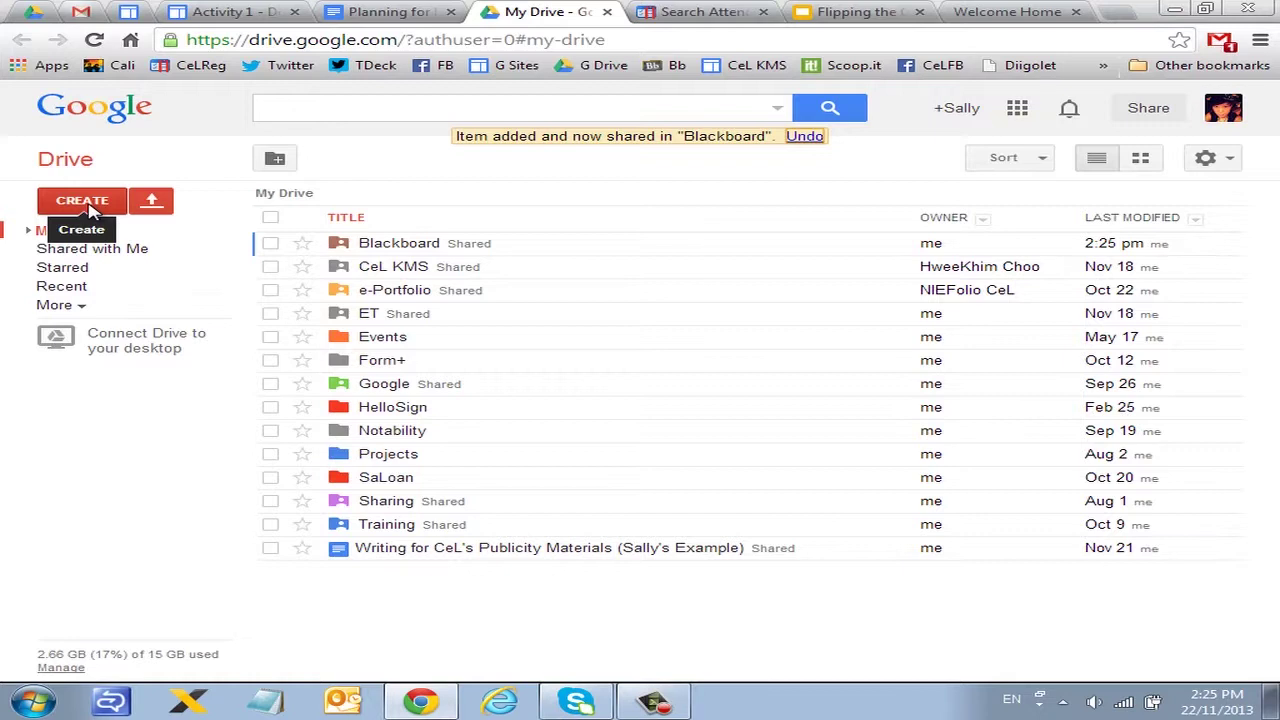
Step: Create a new blank document from Drive's CREATE menu and bring up its Rename document dialog
left_click(90, 205)
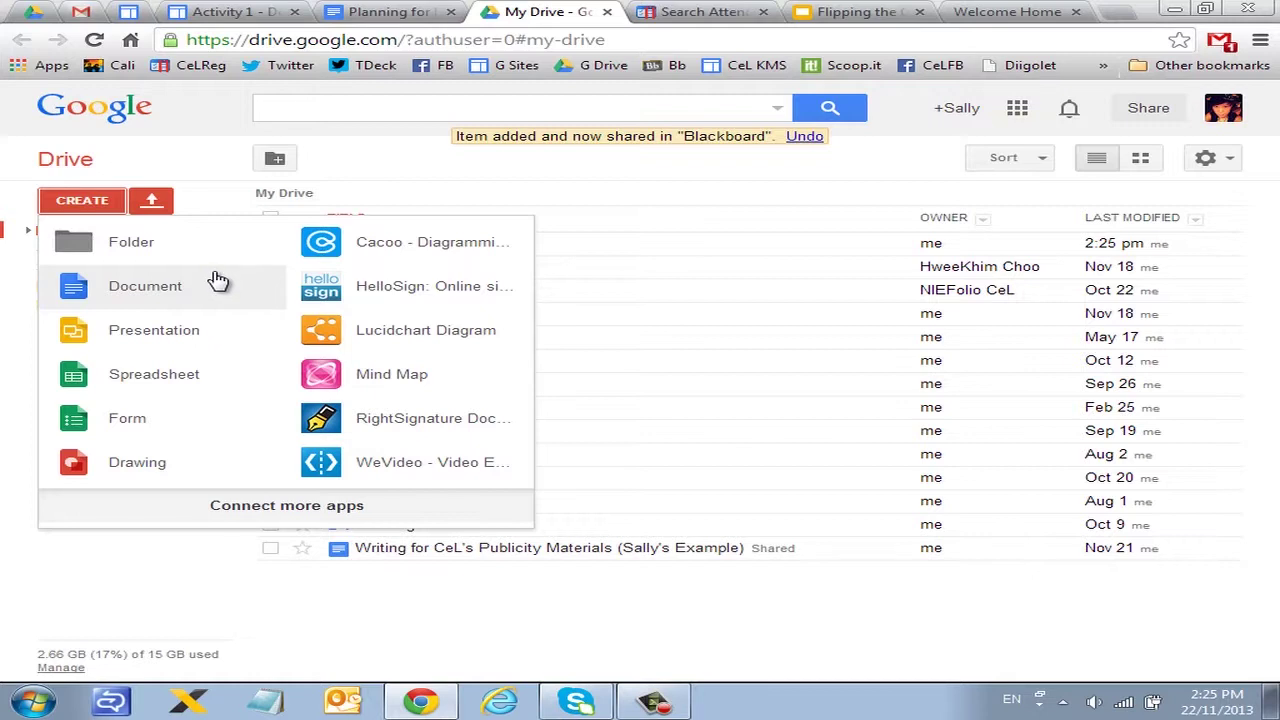
left_click(220, 277)
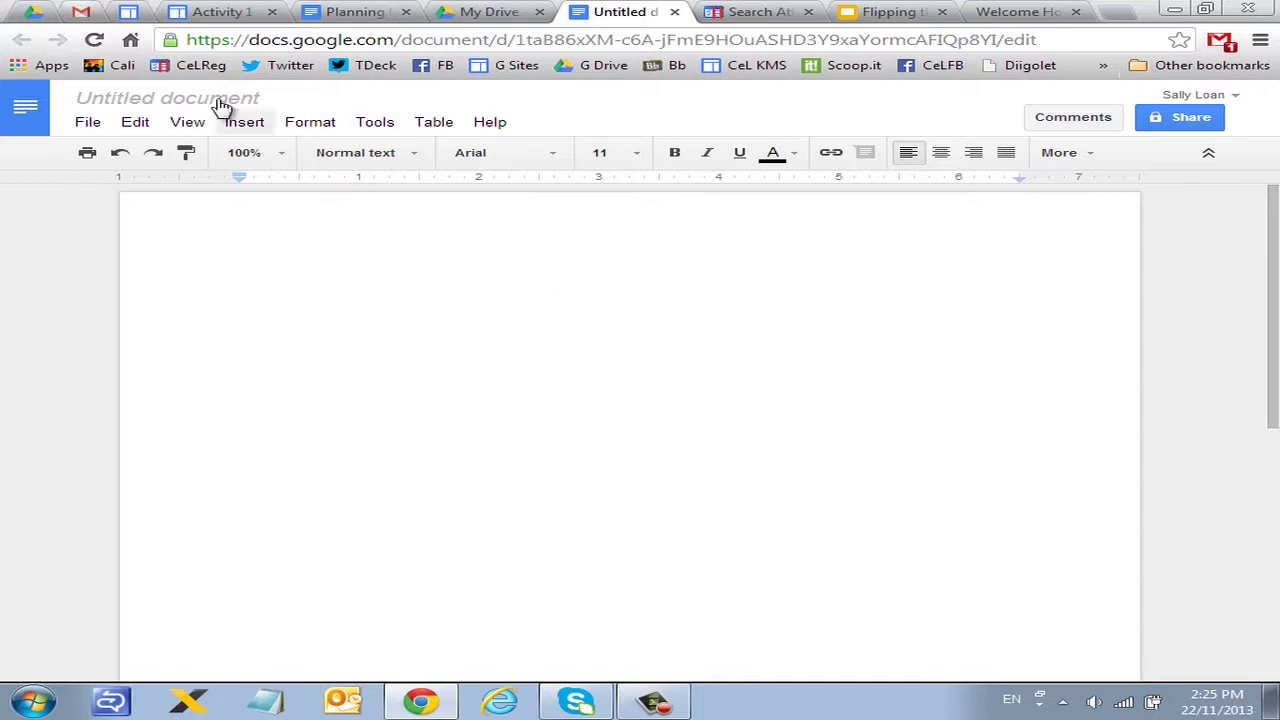
left_click(86, 124)
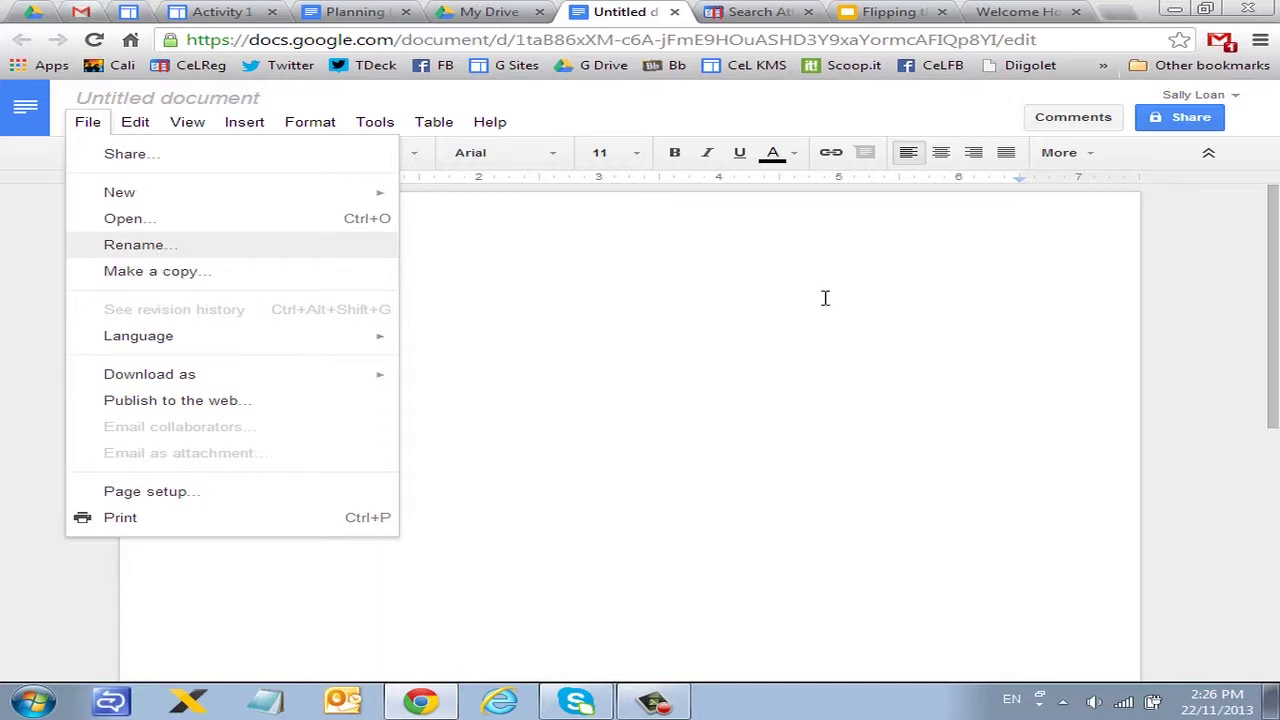
left_click(880, 305)
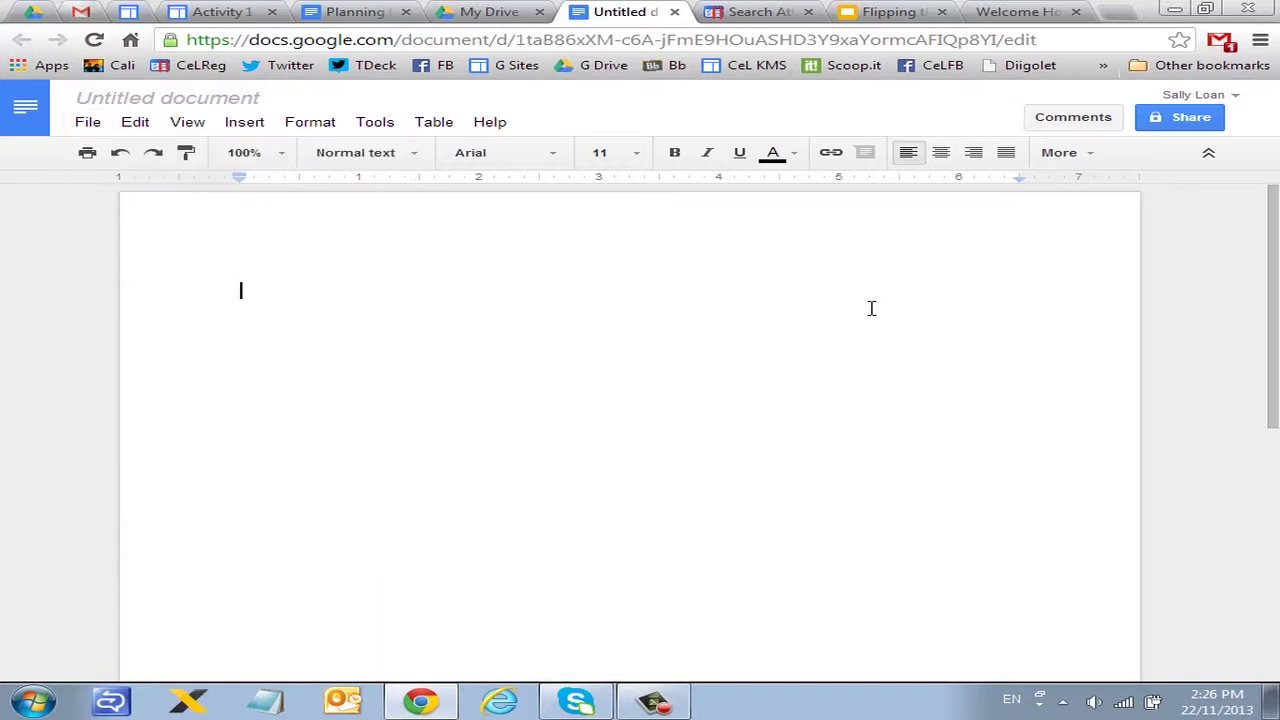
left_click(145, 100)
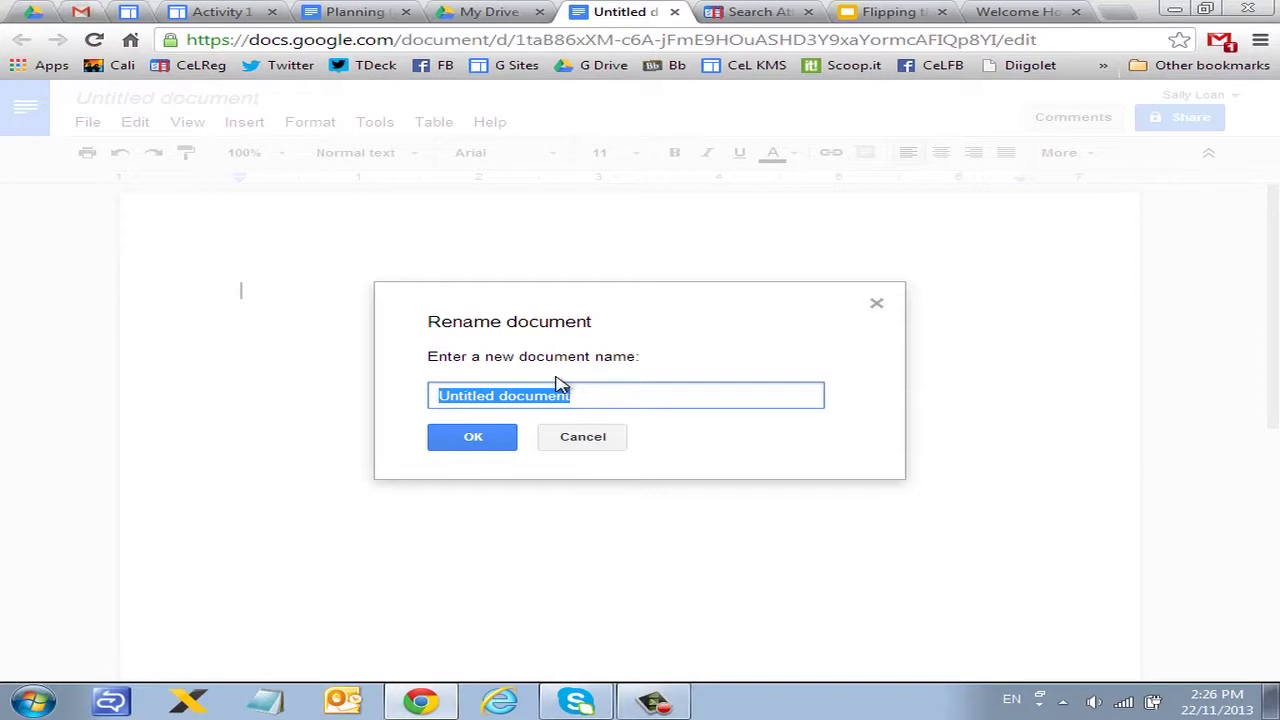
Step: Rename the untitled document to 'Camping Trip'
type("Camping ")
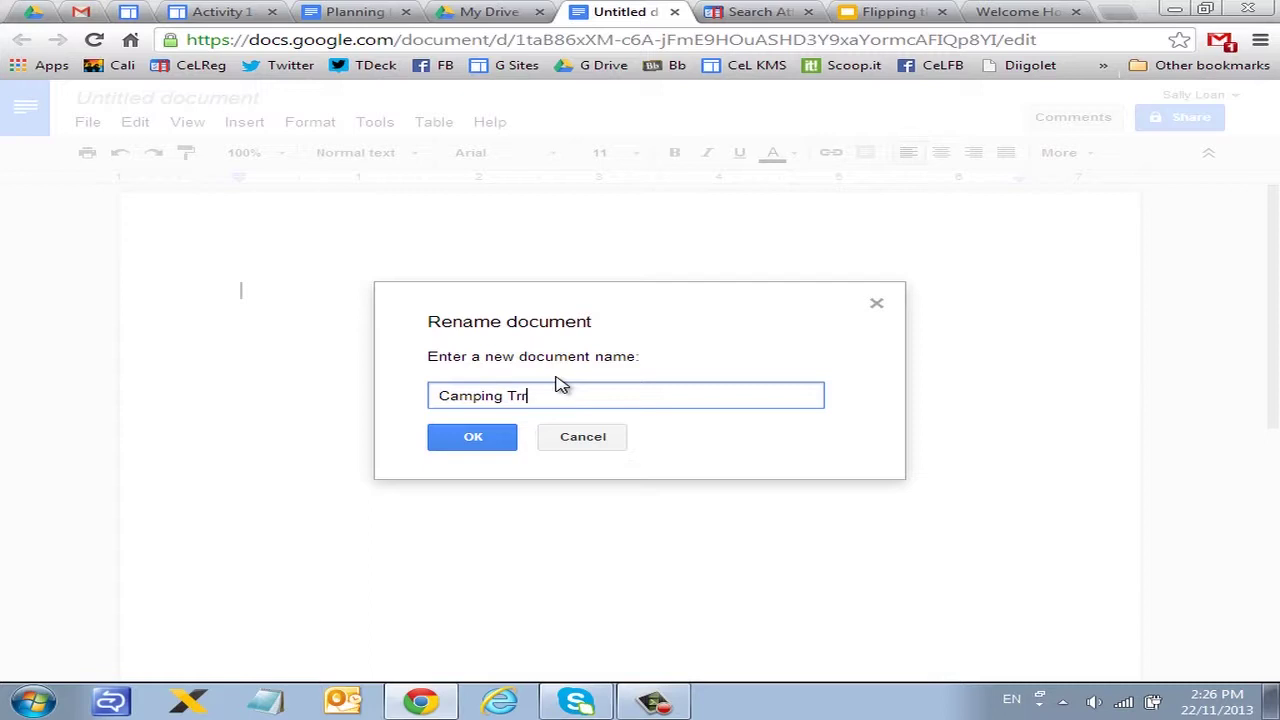
type("Trip")
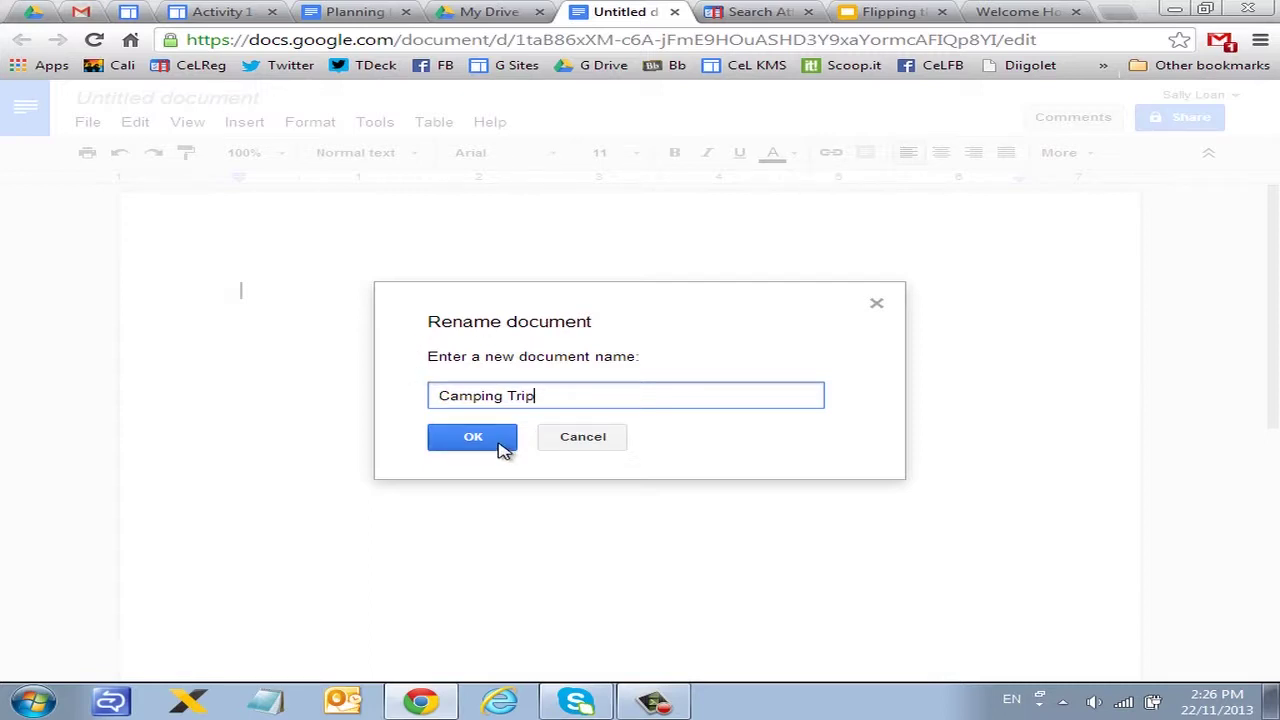
left_click(473, 437)
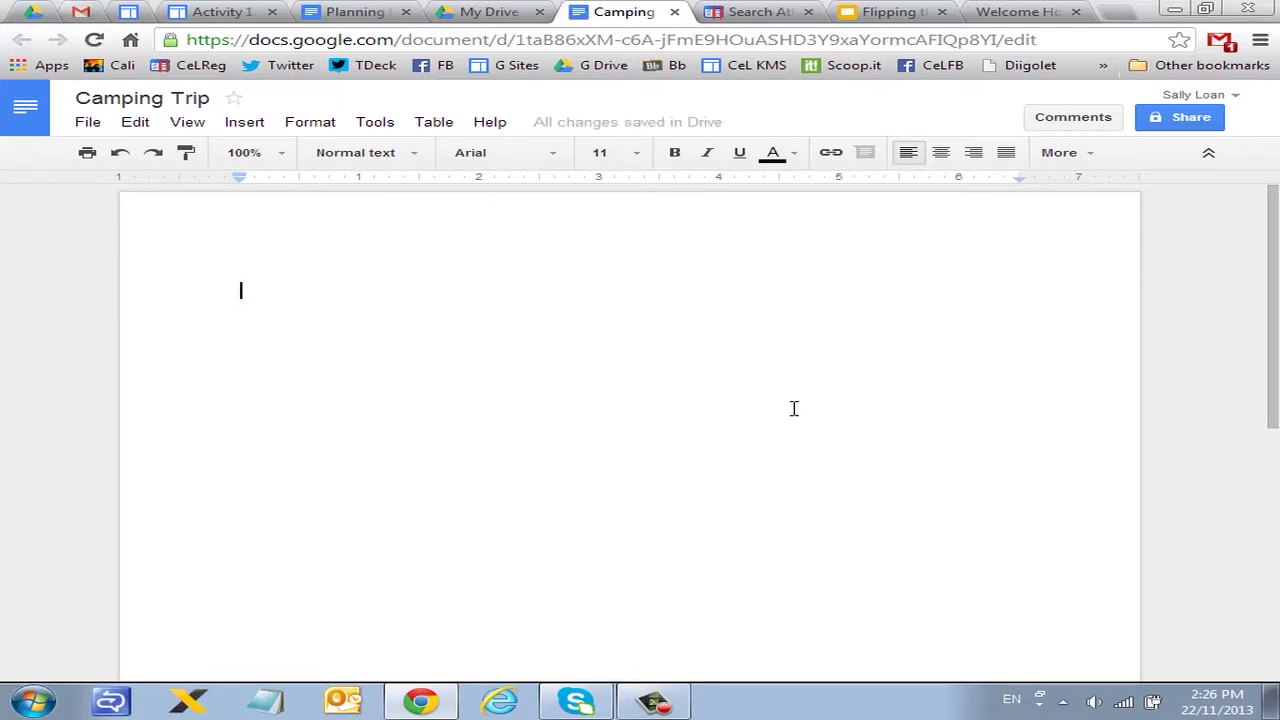
Step: Type the placeholder text 'sdfgsdfgdsfg' and reveal the extra toolbar formatting tools
type("sdfgsdfgdsfg")
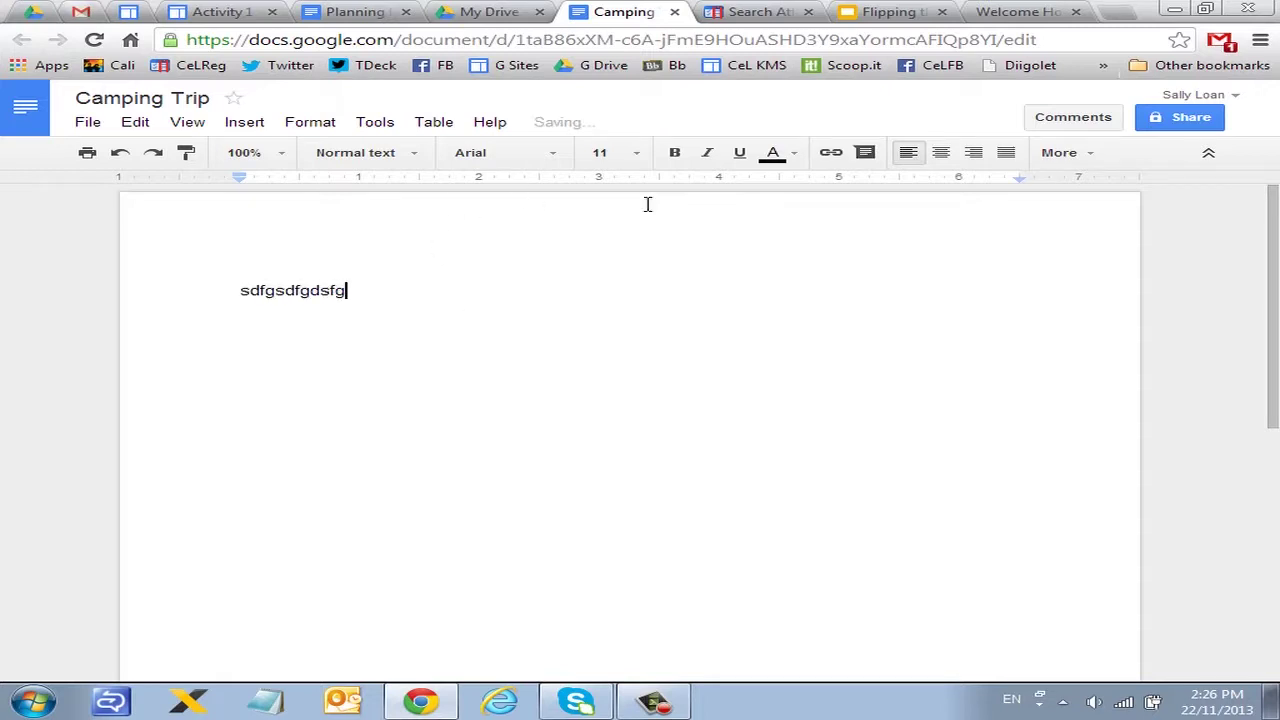
left_click(1090, 160)
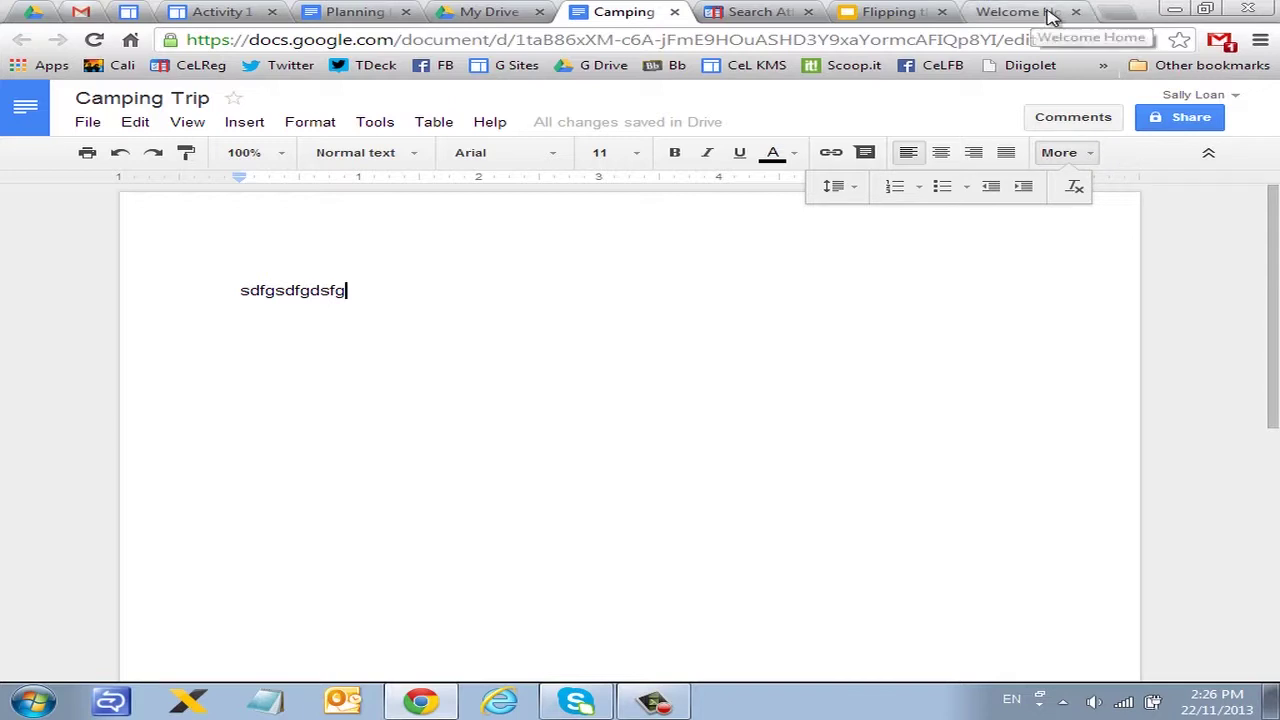
Step: In a new tab, search for 'straits times' and open The Straits Times website
left_click(1040, 12)
type("dt")
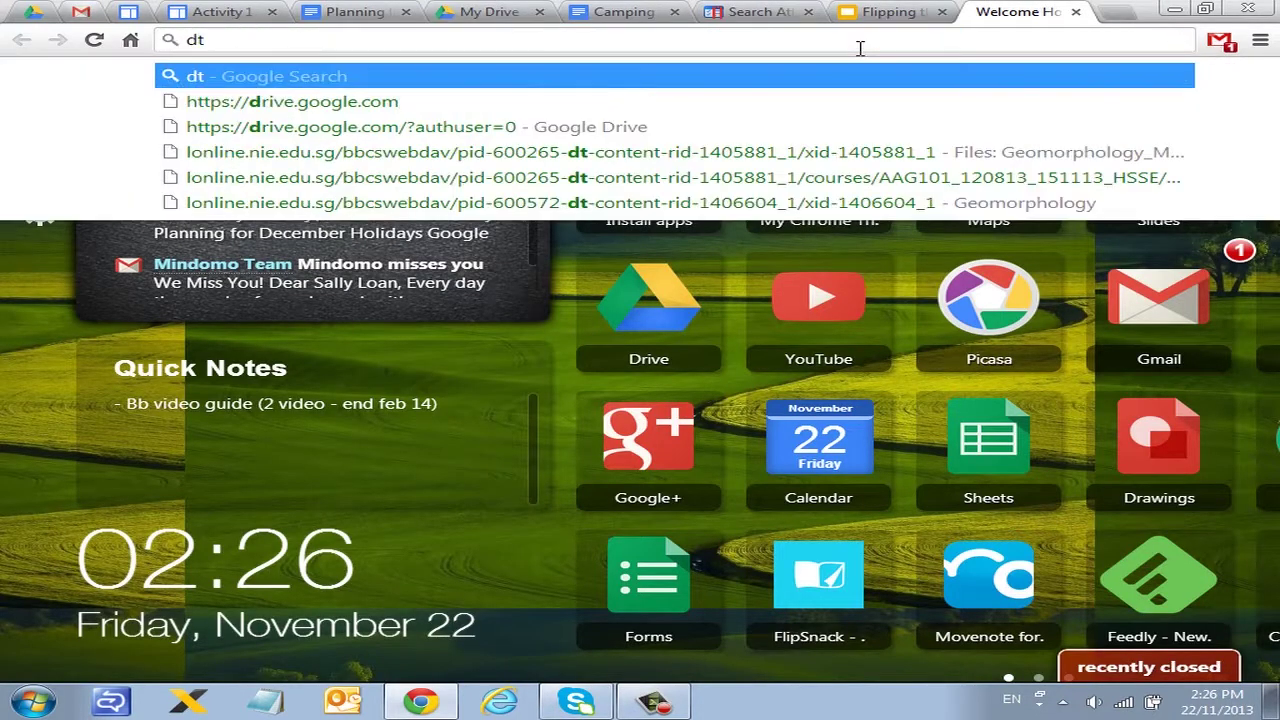
key("BackSpace")
key("BackSpace")
type("stri")
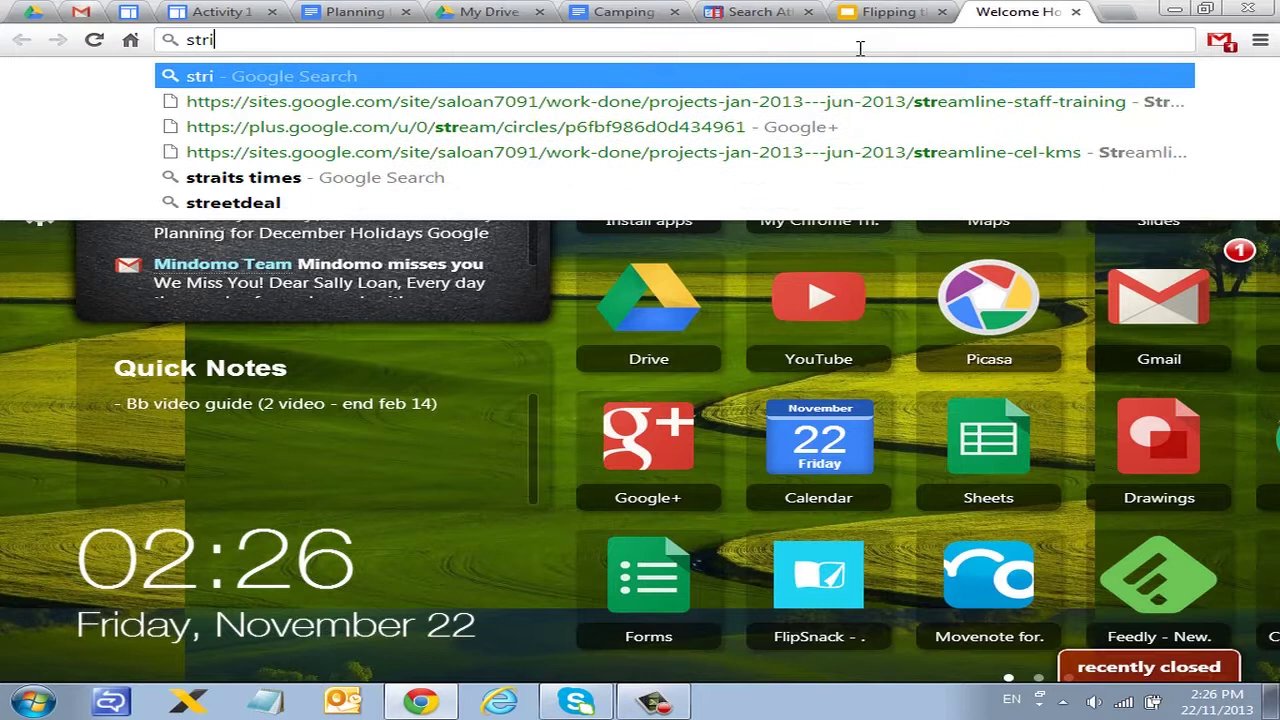
type("g")
key("BackSpace")
type("ats im")
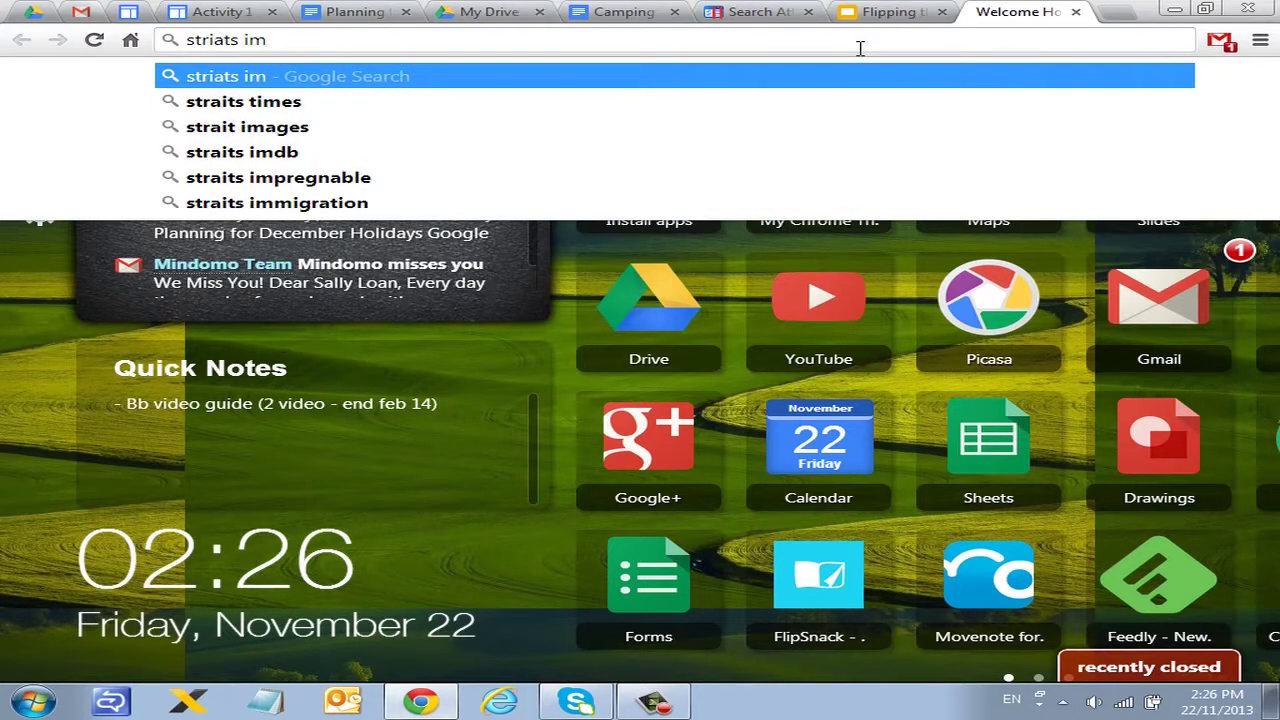
key("Down")
key("Return")
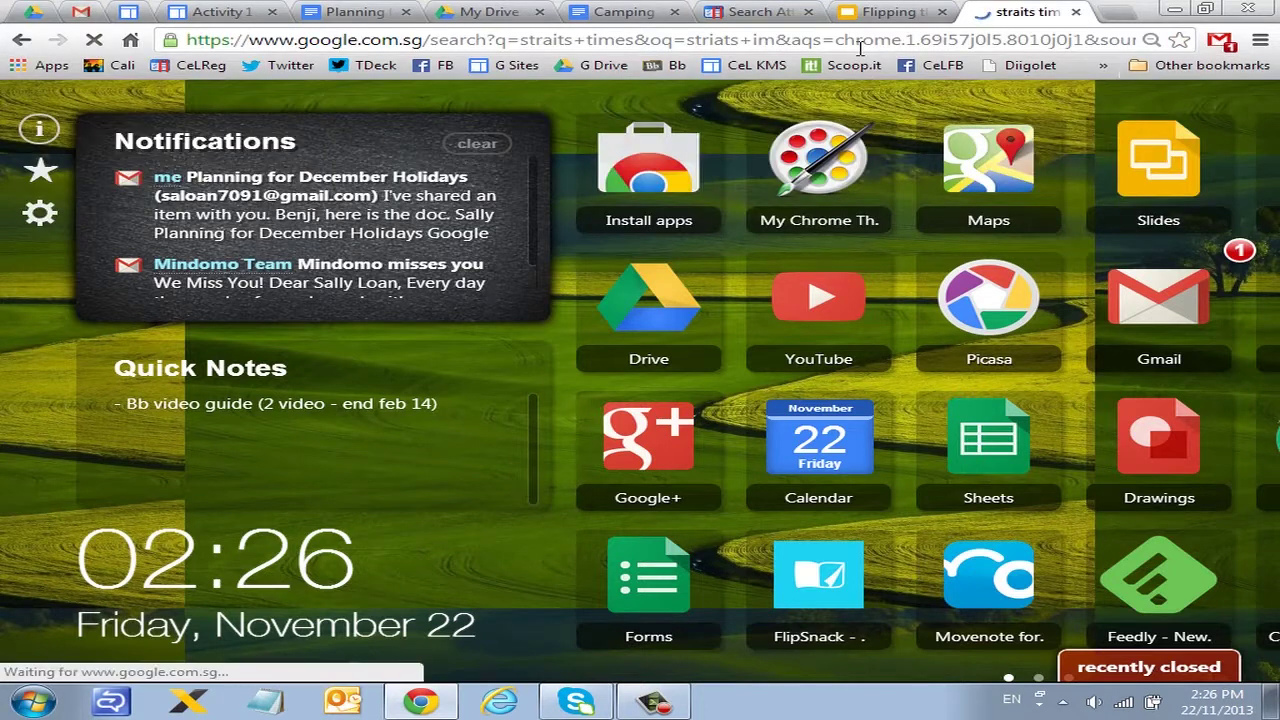
left_click(290, 362)
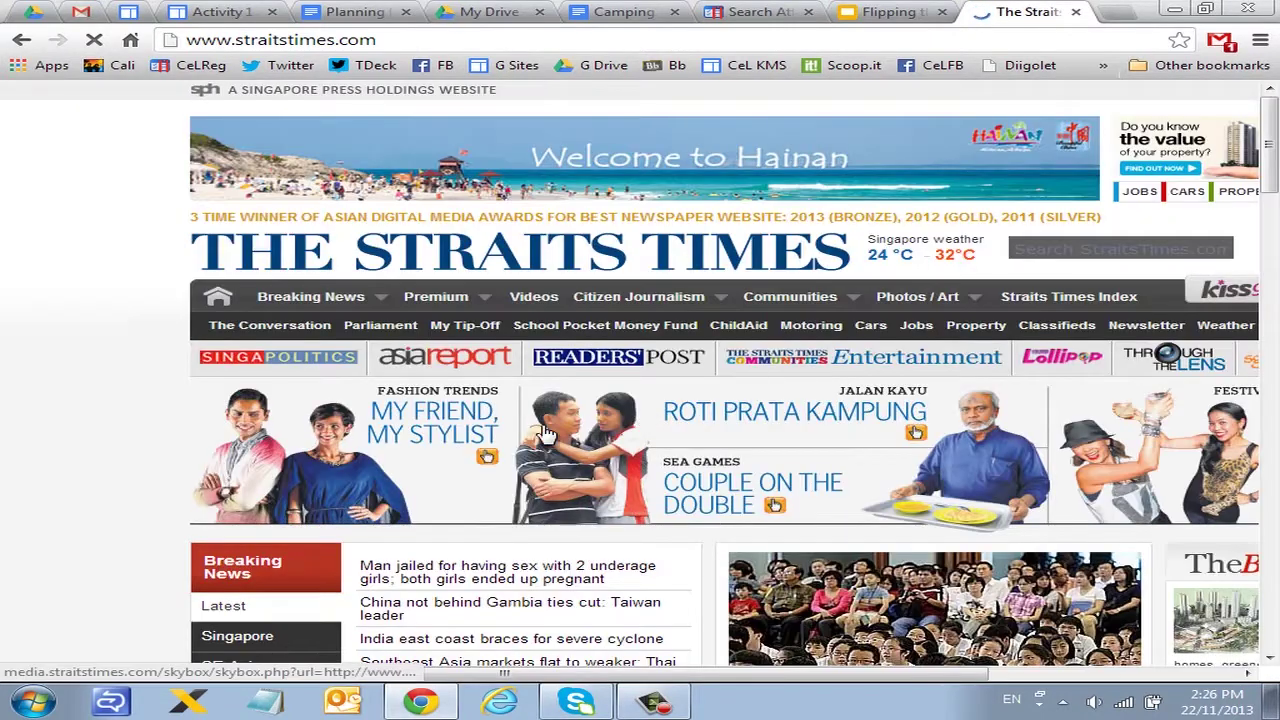
Step: Copy the opening paragraphs of the China–Gambia ties article, then select Camping Trip's placeholder line
scroll(560, 460, "down", 2)
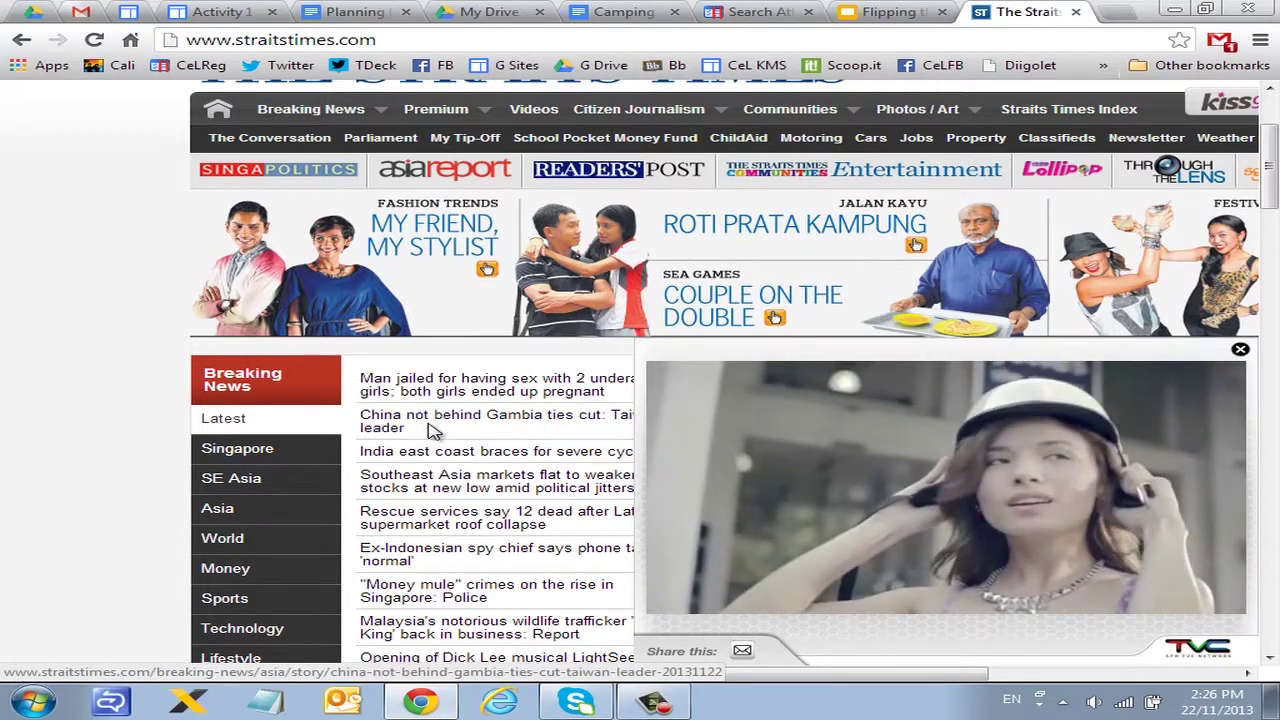
left_click(563, 423)
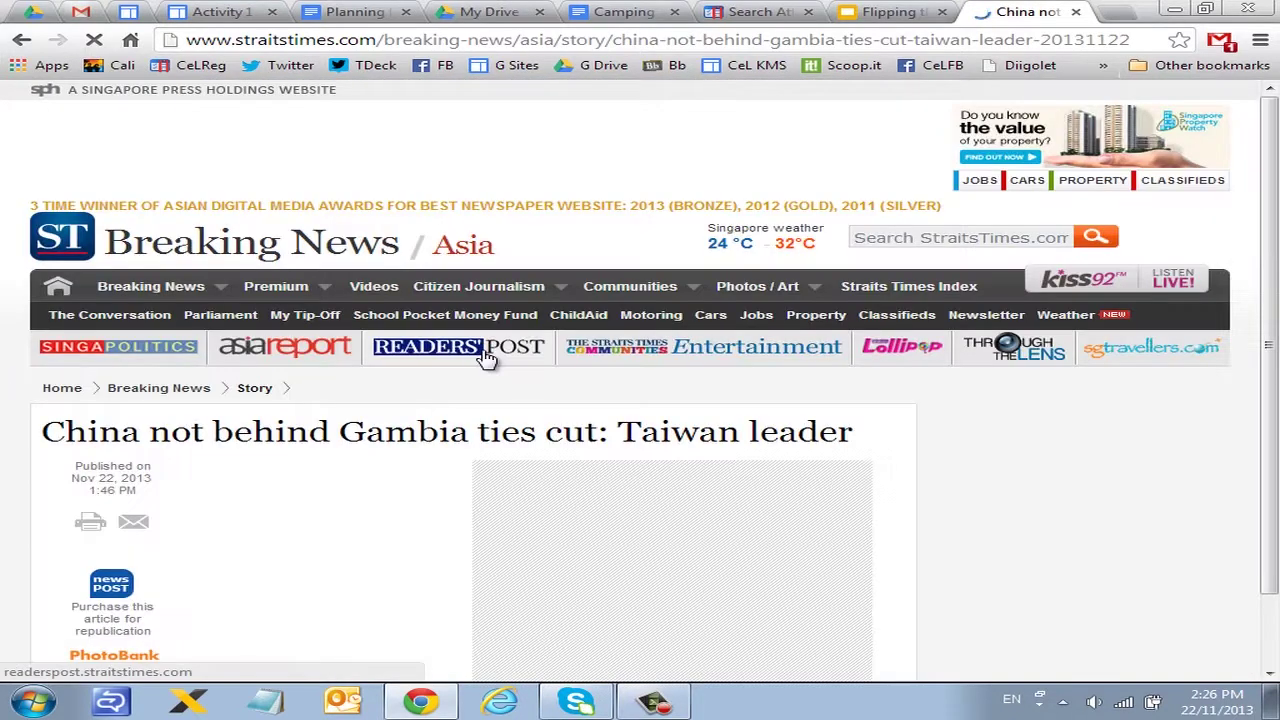
scroll(489, 357, "down", 4)
scroll(363, 282, "up", 2)
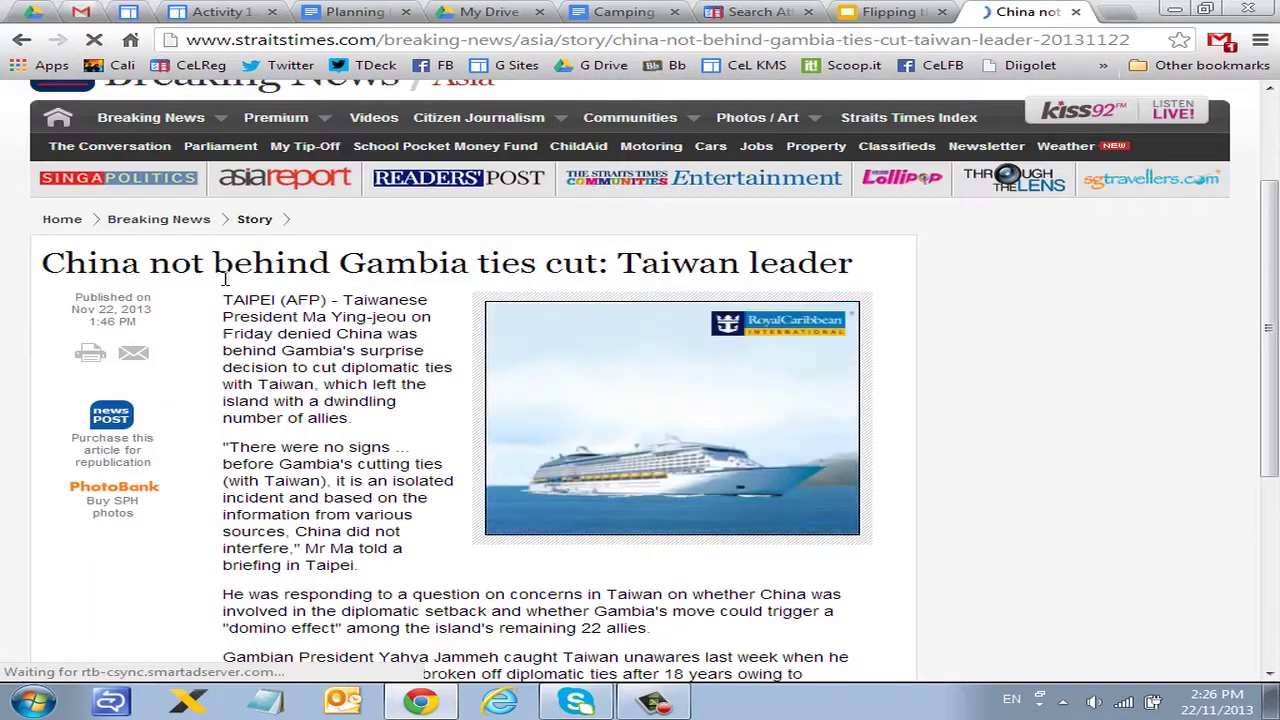
left_click_drag(60, 290, 253, 320)
left_click(253, 320)
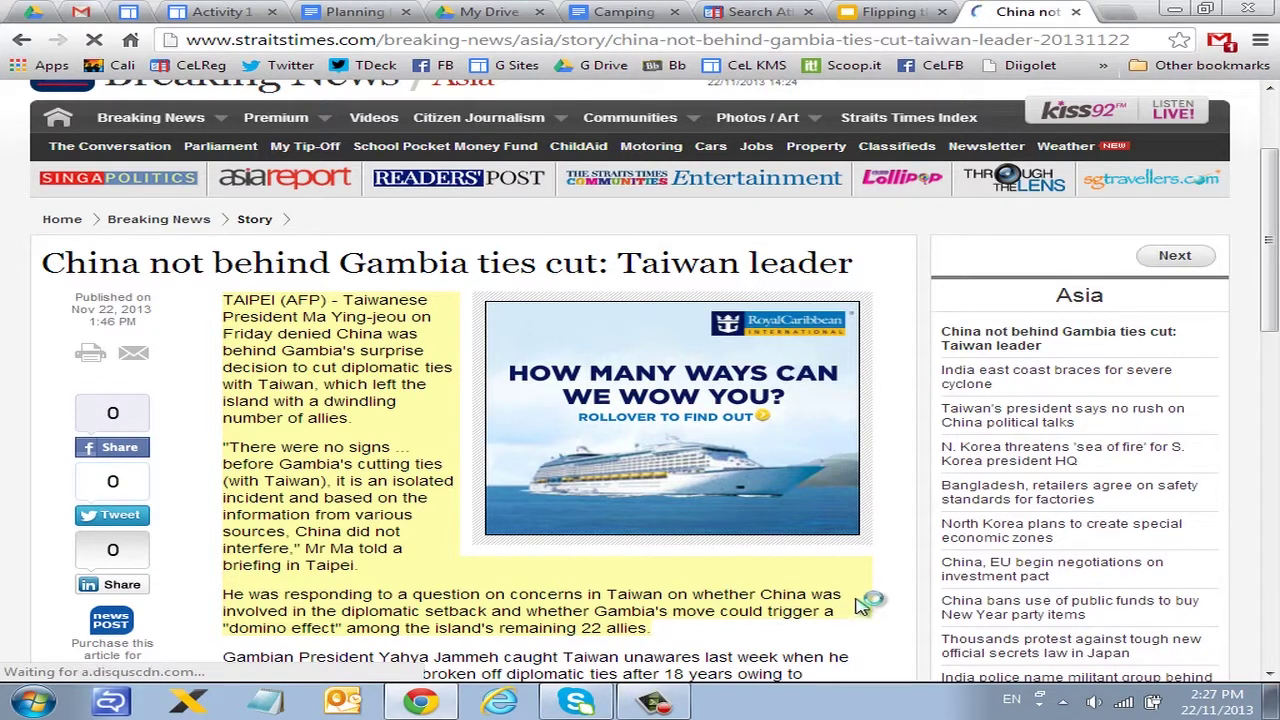
left_click(616, 12)
left_click_drag(416, 297, 8, 300)
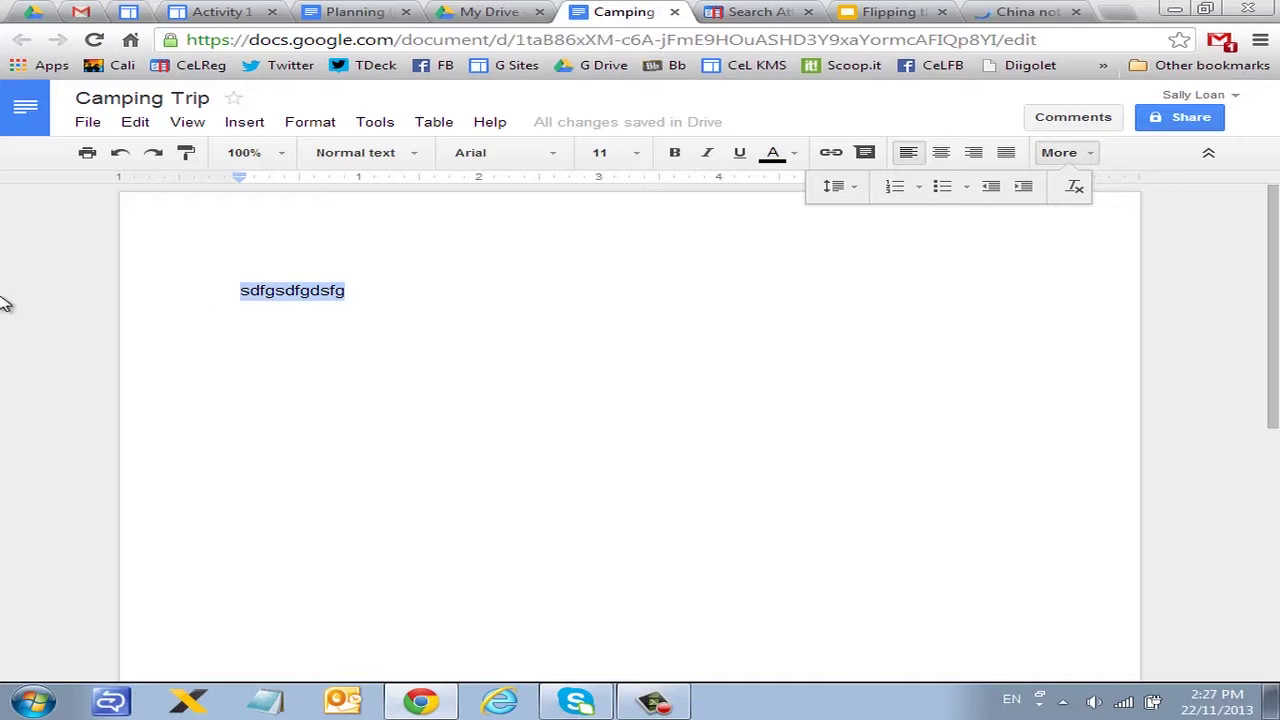
Step: Paste the three Straits Times paragraphs over the placeholder and clear their formatting
type("TAIPEI (AFP) - Taiwanese President Ma Ying-jeou on Friday denied China was behind Gambia's surprise decision to cut diplomatic ties with Taiwan, which left the island with a dwindling number of allies. \"There were no signs ... before Gambia's cutting ties (with Taiwan), it is an isolated incident and based on the information from various sources, China did not interfere,\" Mr Ma told a briefing in Taipei. He was responding to a question on concerns in Taiwan on whether China was involved in the diplomatic setback and whether Gambia's move could trigger a \"domino effect\" among the island's remaining 22 allies.")
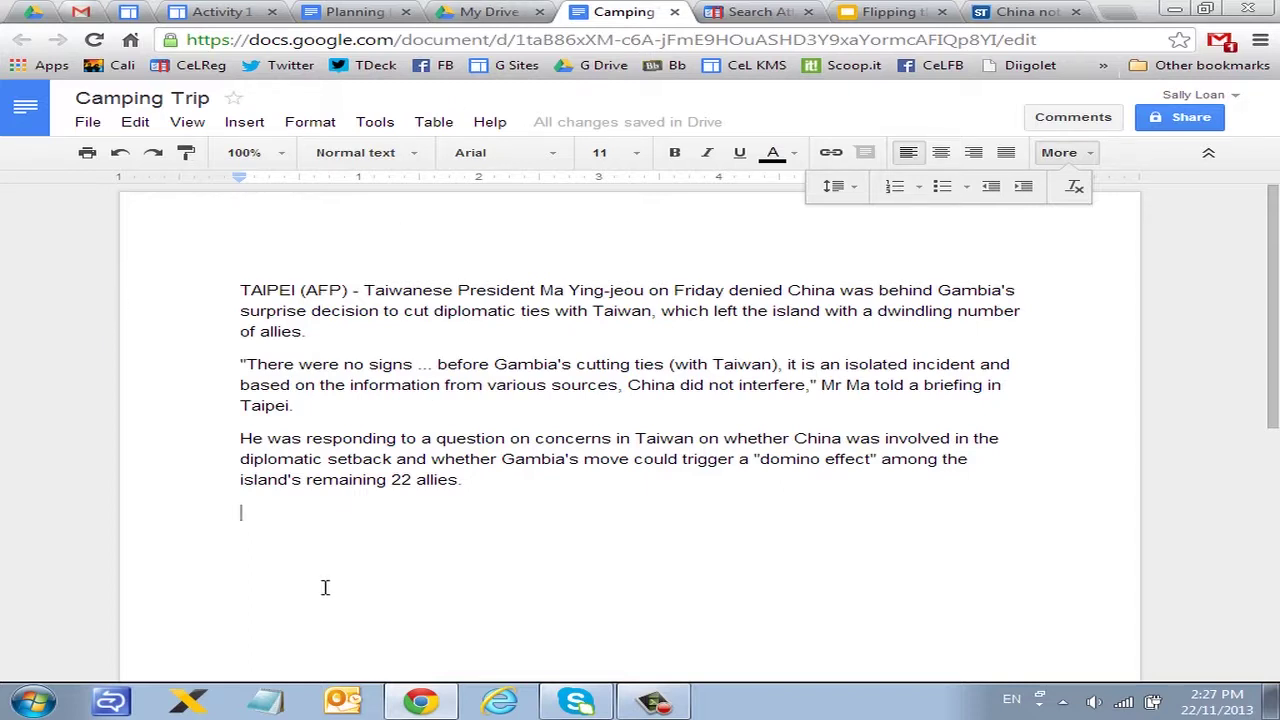
left_click_drag(506, 478, 84, 300)
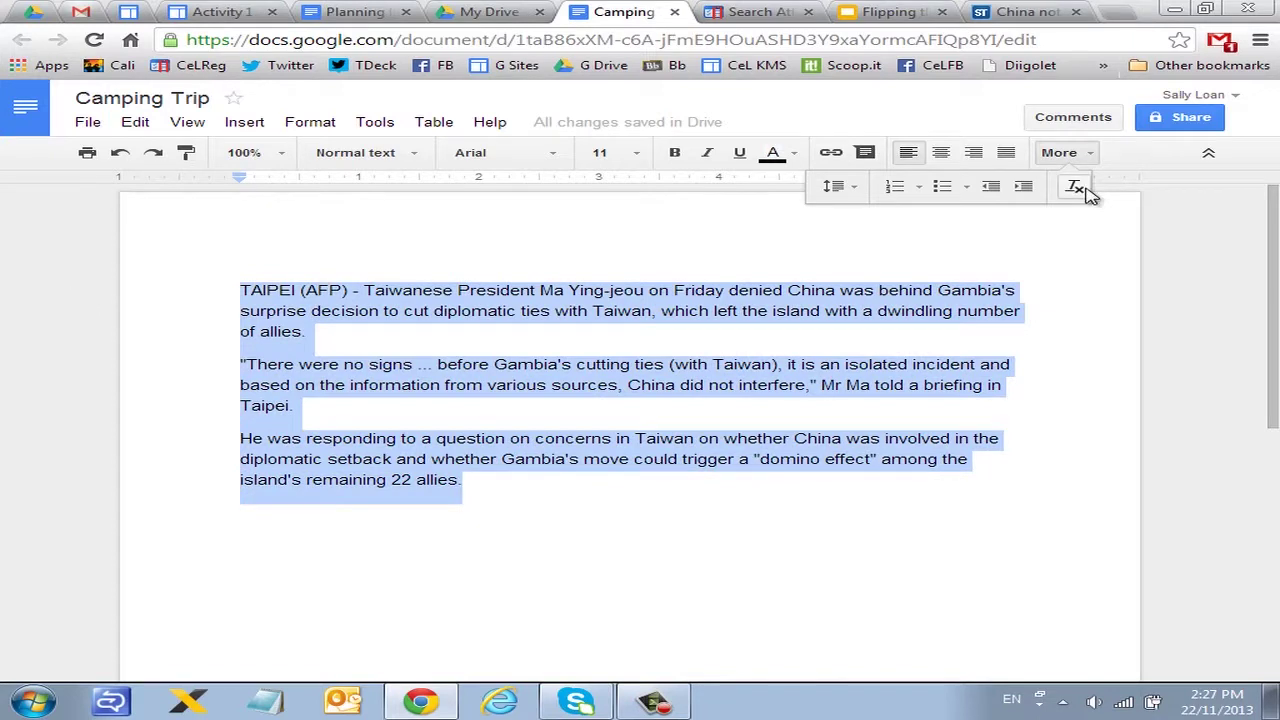
left_click(1074, 191)
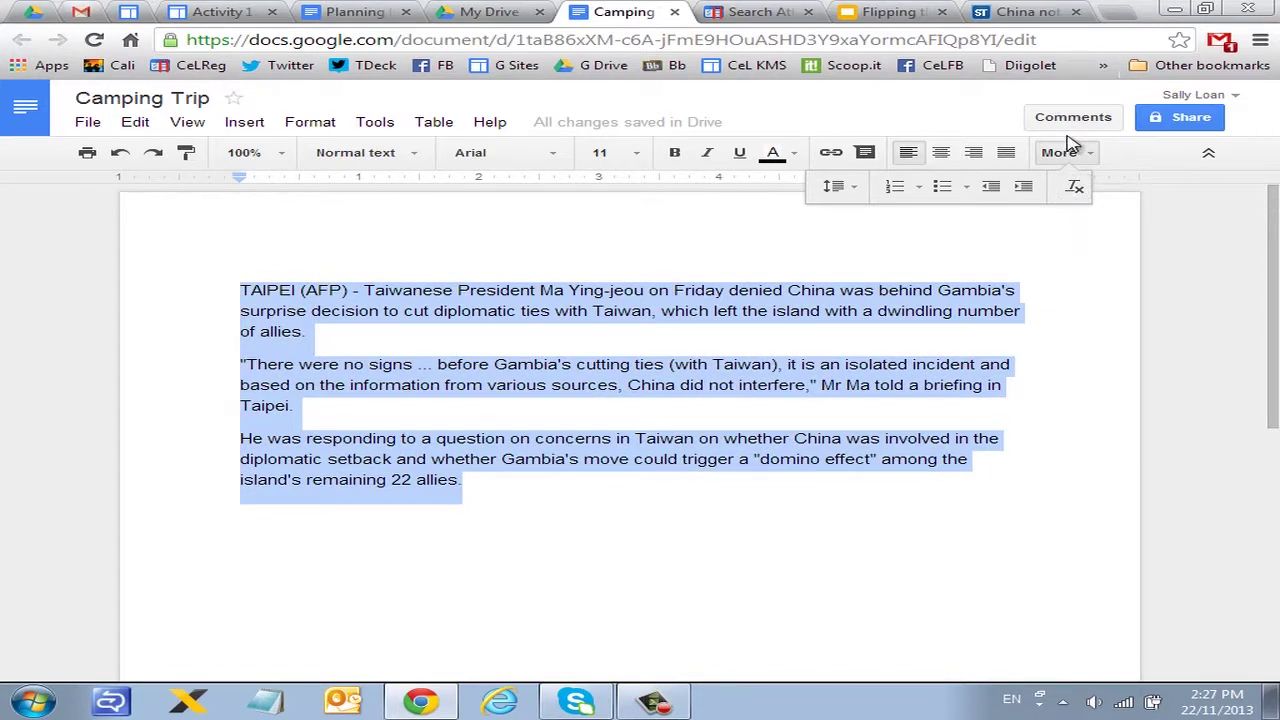
left_click(1076, 155)
Step: Clear the remaining web formatting from the pasted article paragraphs
left_click(1082, 157)
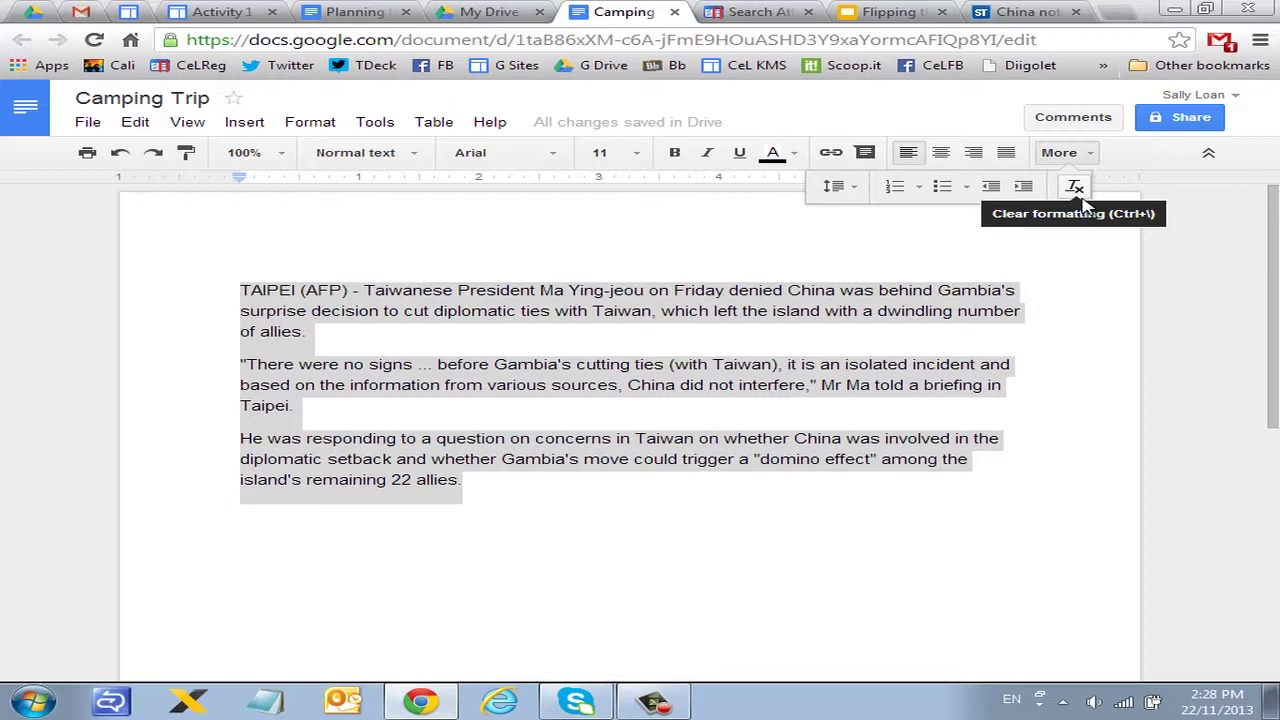
left_click(1075, 187)
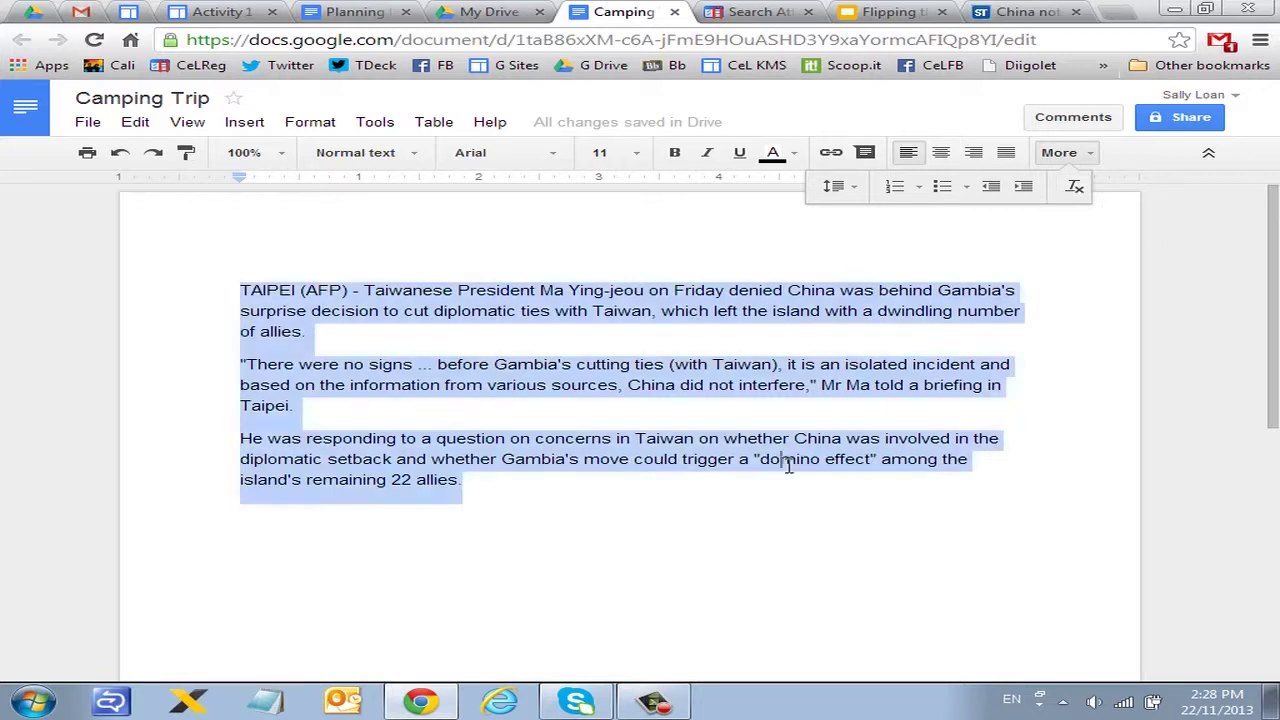
left_click(297, 407)
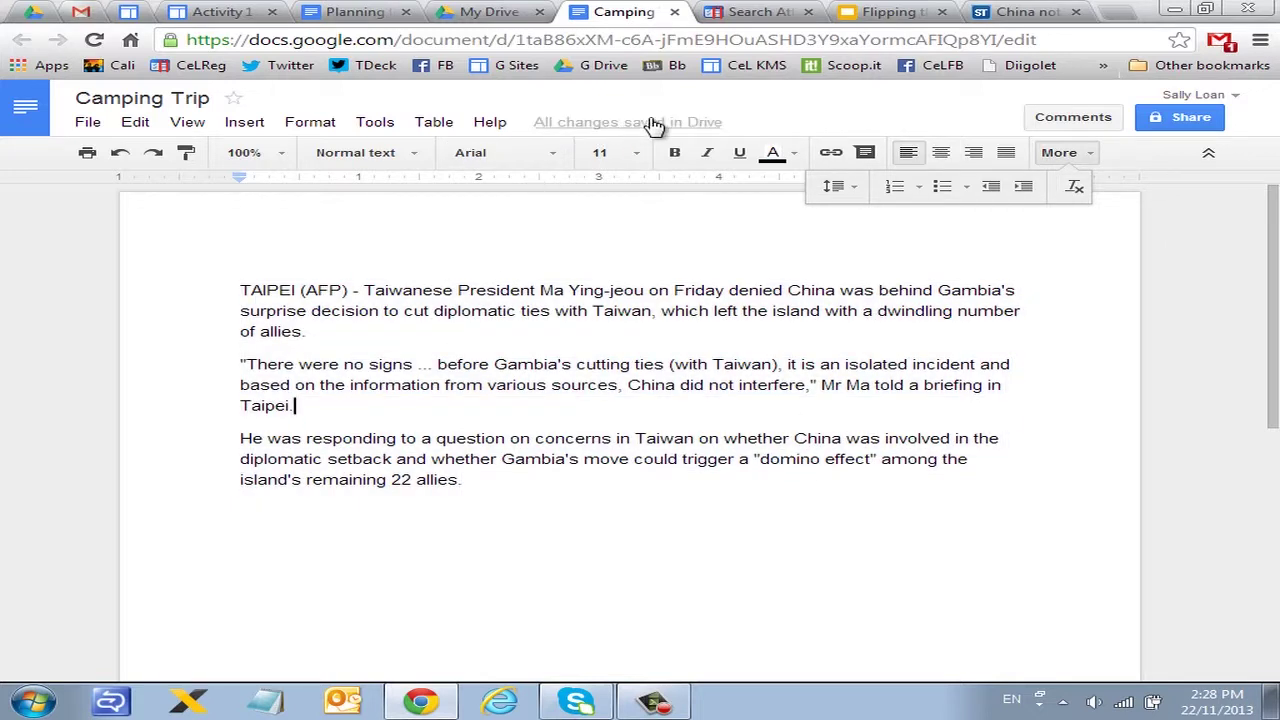
Step: Delete 'surprise decision to' from the first Taipei paragraph
left_click_drag(294, 409, 228, 318)
left_click(320, 318)
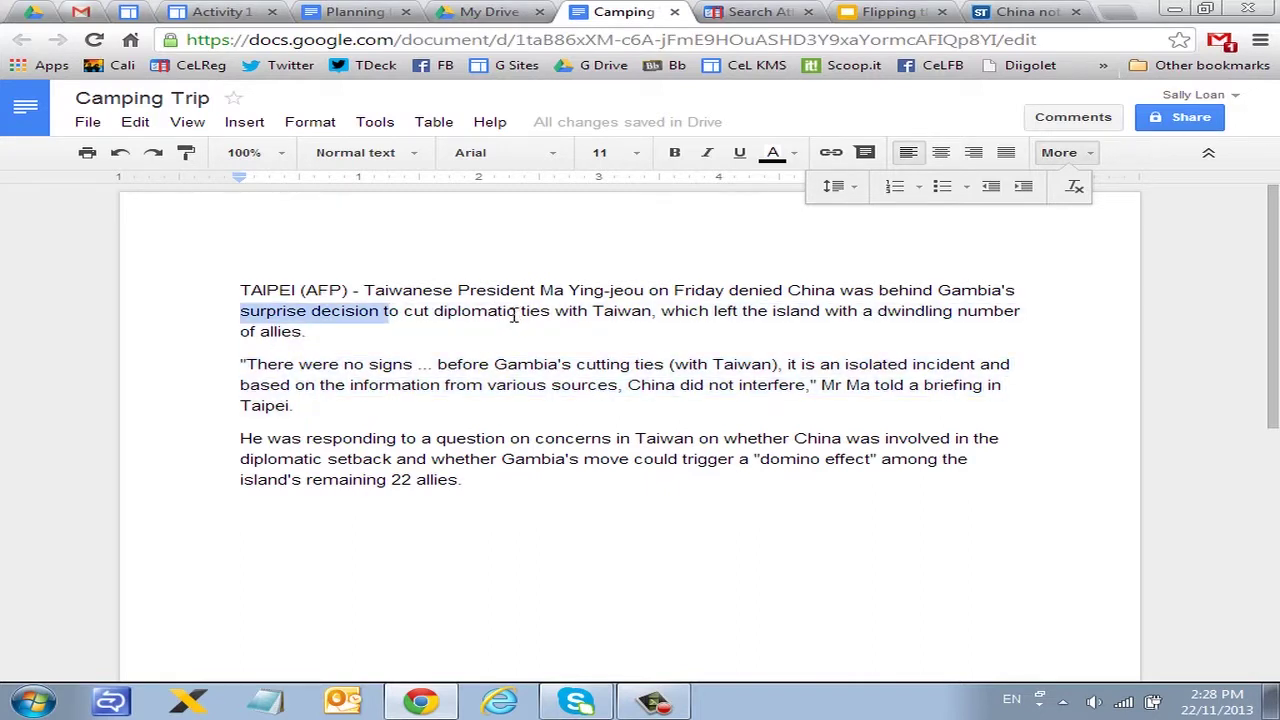
key("BackSpace")
key("Delete")
key("Delete")
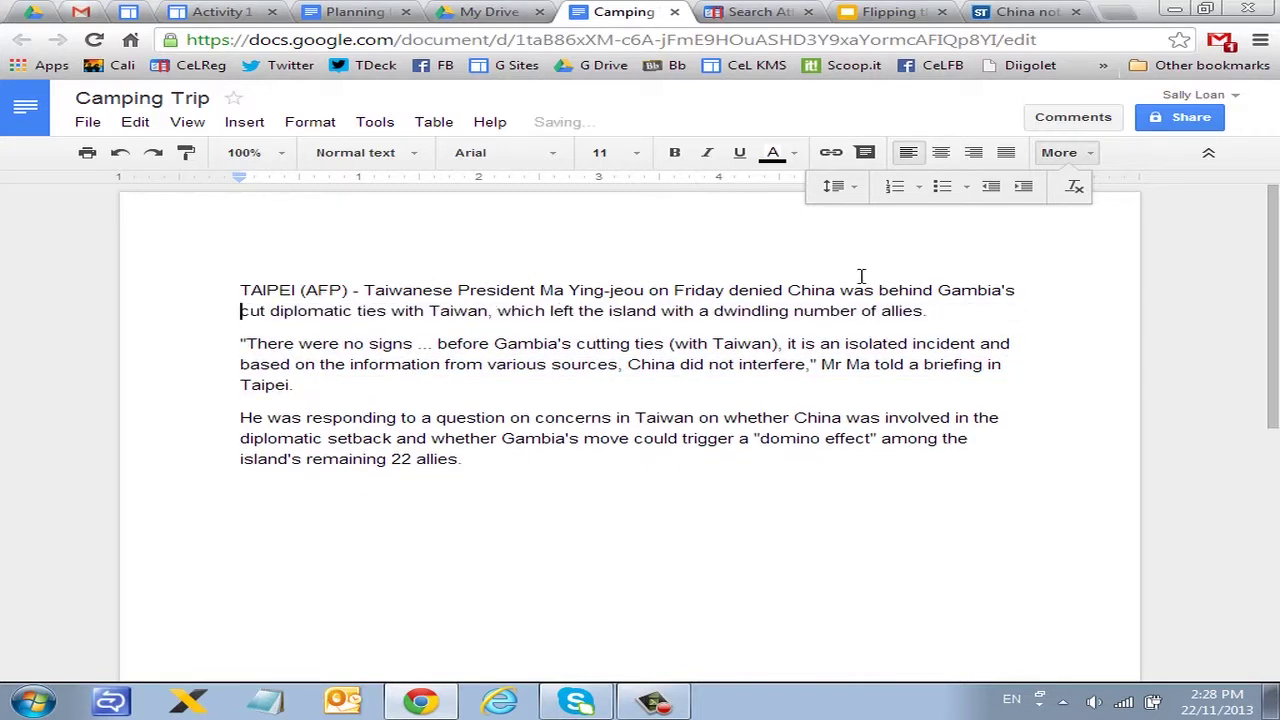
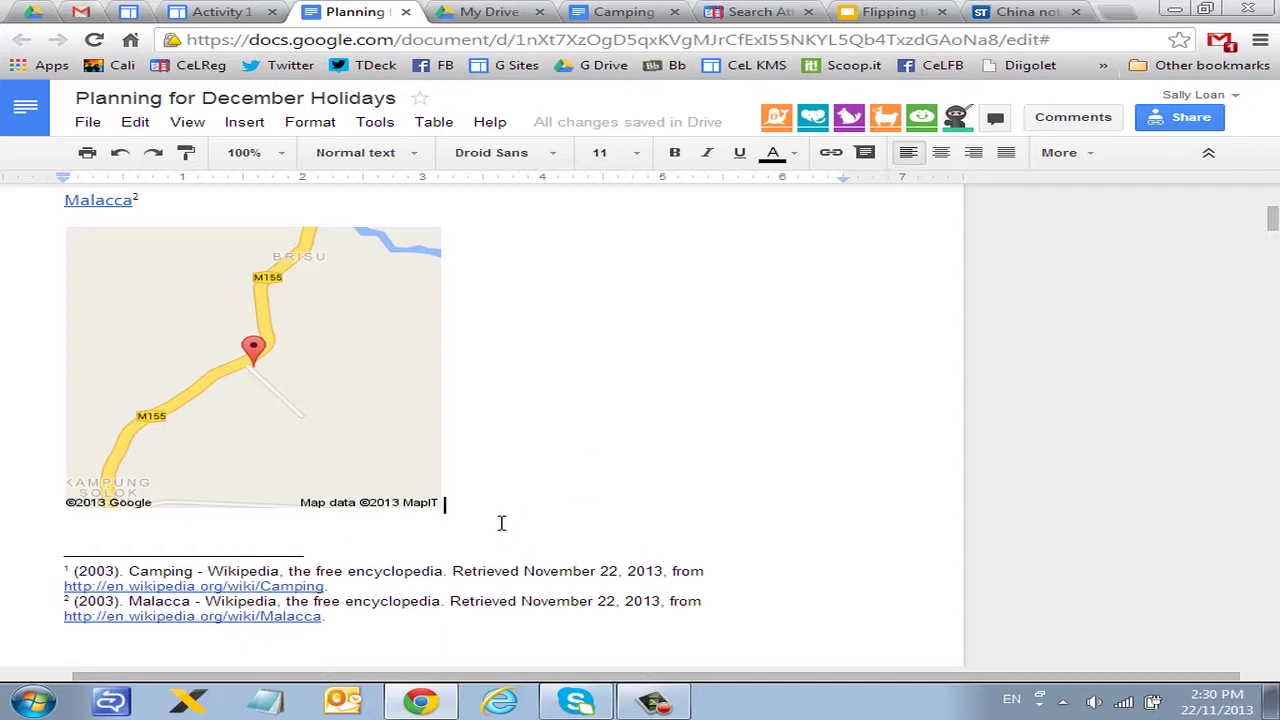
Step: Scroll the holiday plan past the Camping footnote and map down to the 'What clothes to bring?' list
scroll(543, 451, "down", 1)
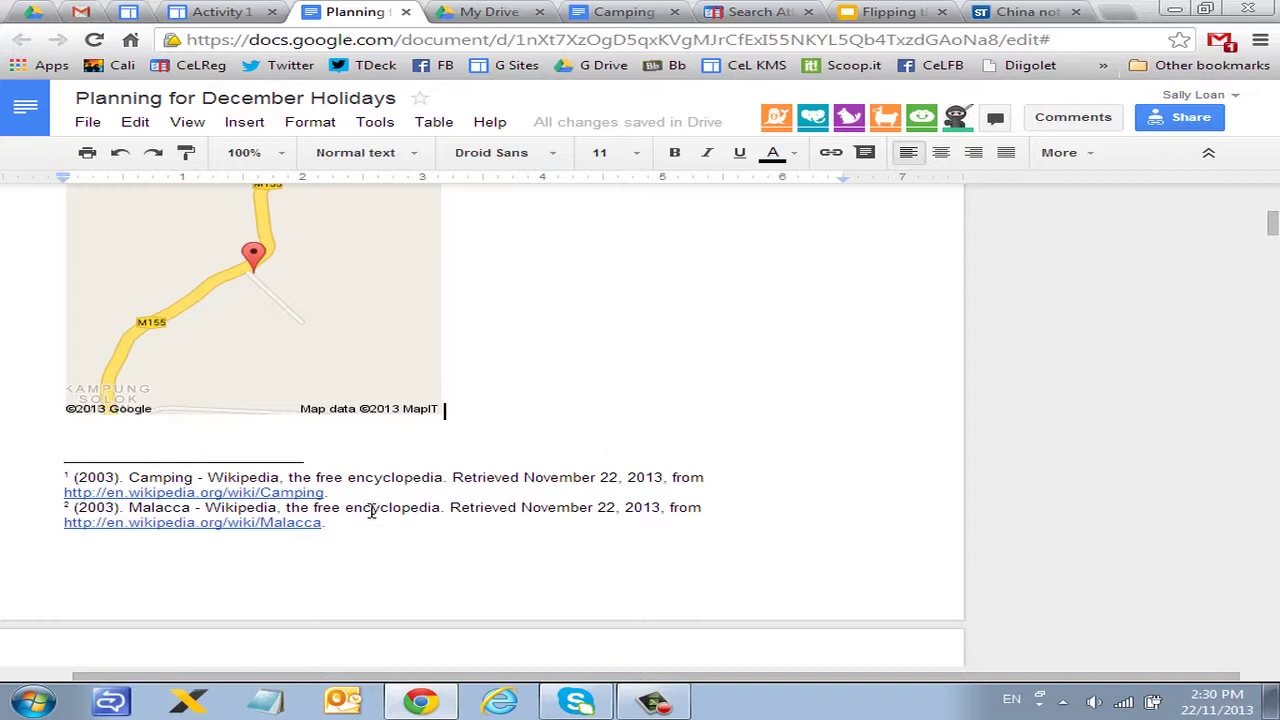
left_click_drag(374, 494, 8, 467)
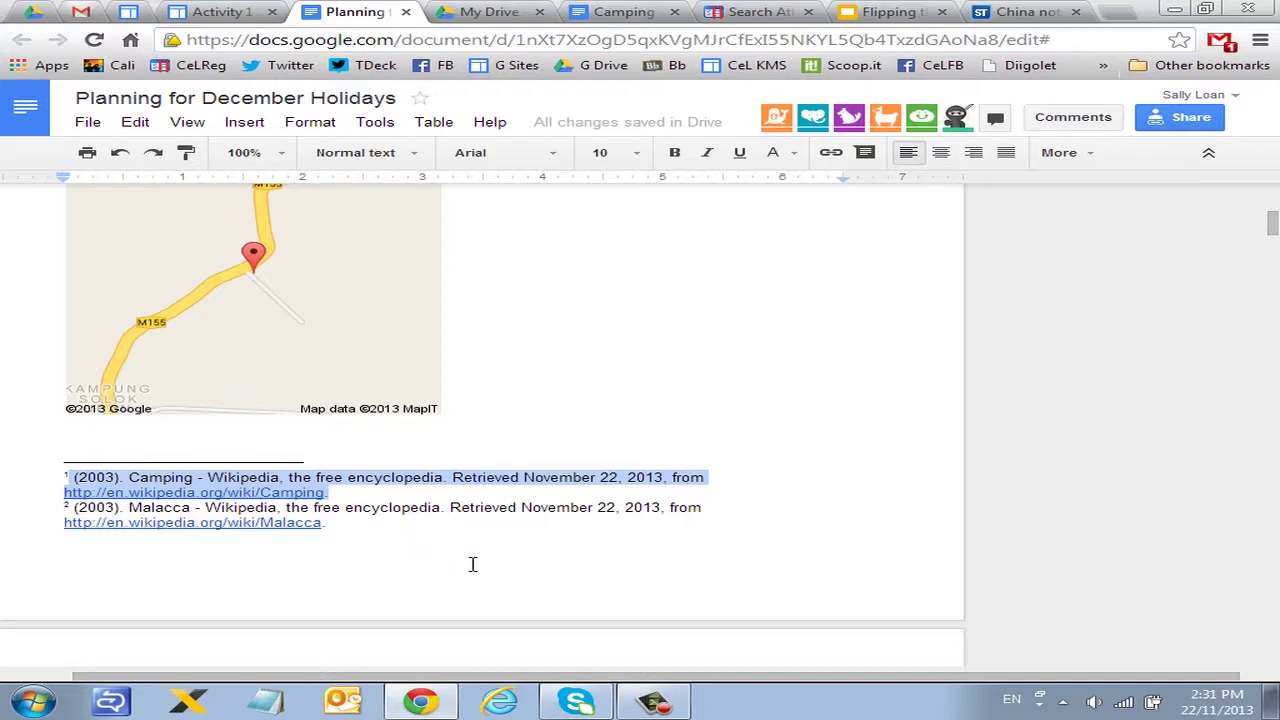
left_click(668, 384)
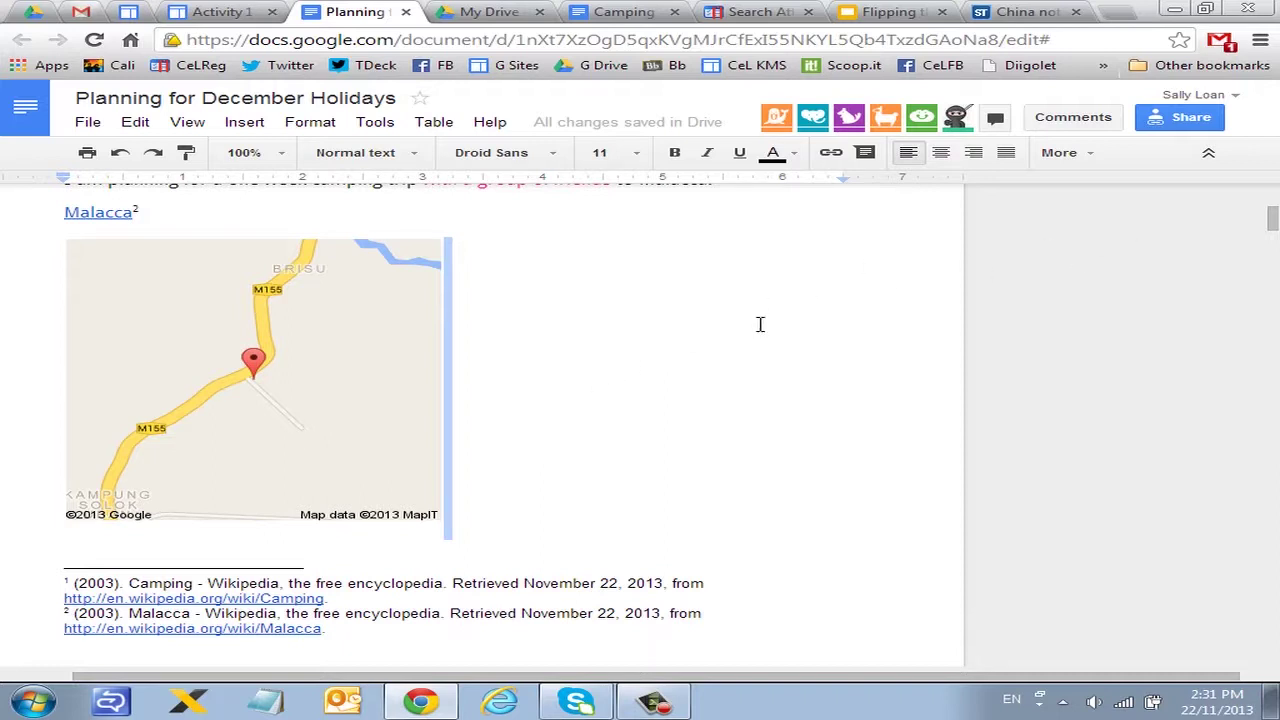
scroll(757, 326, "down", 4)
scroll(754, 329, "down", 3)
scroll(754, 328, "down", 10)
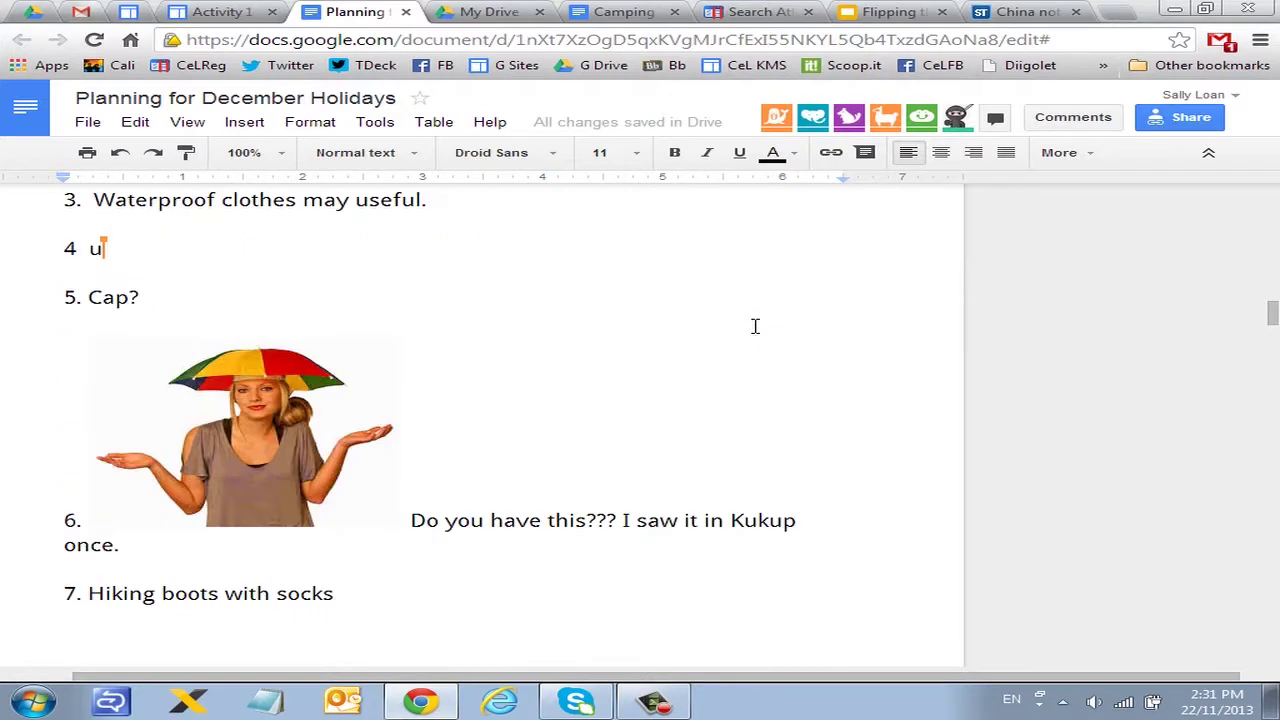
scroll(755, 326, "up", 2)
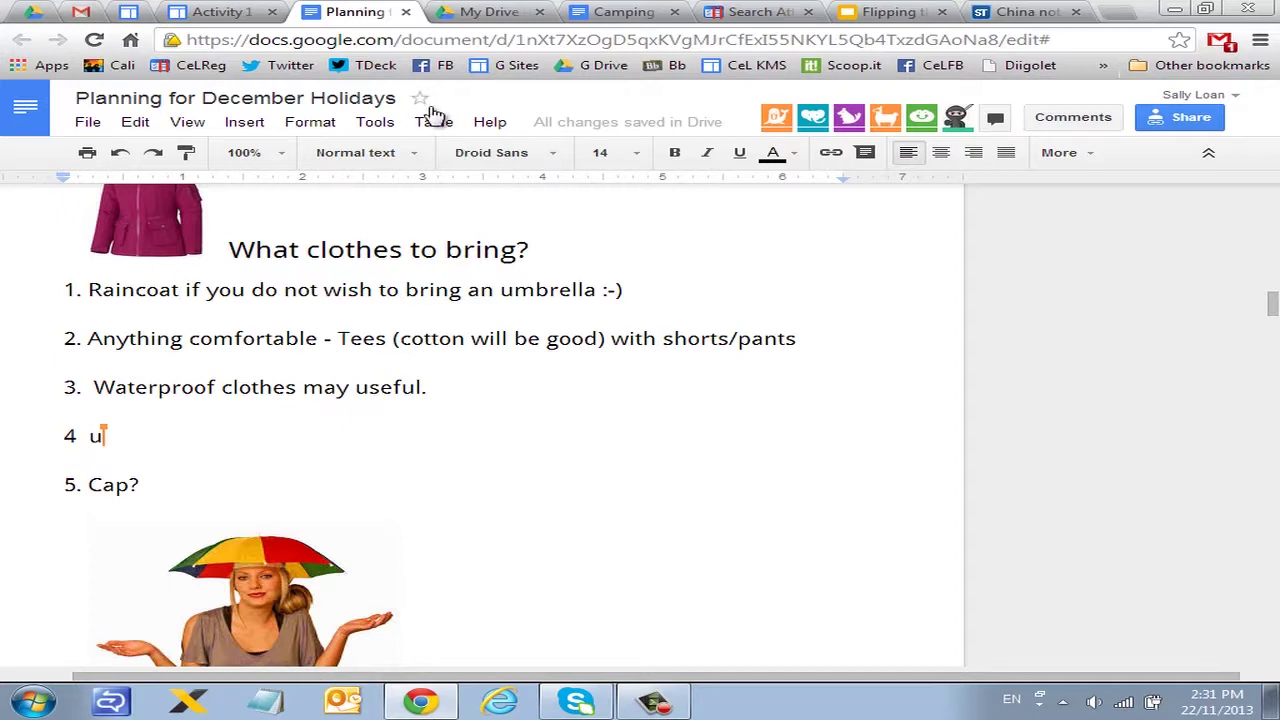
Step: Research Raincoat, filtering to 'Free to use, share or modify' results with APA citations
left_click(378, 126)
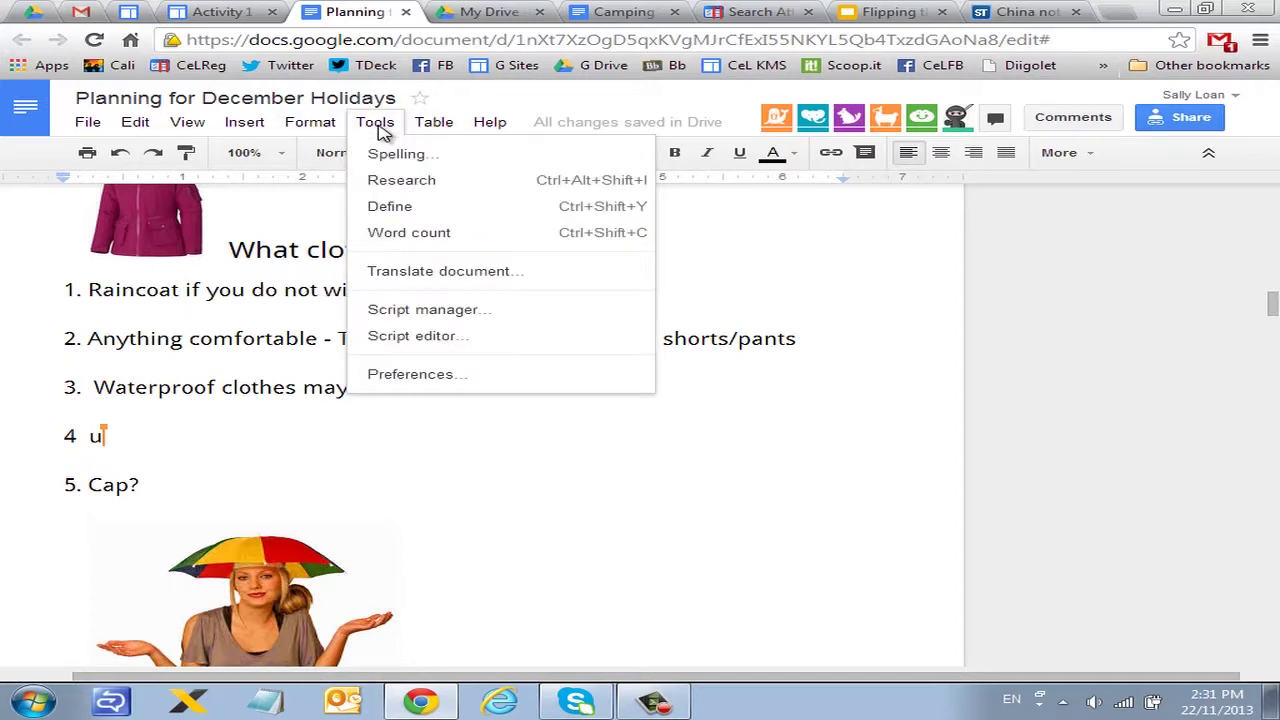
left_click(398, 184)
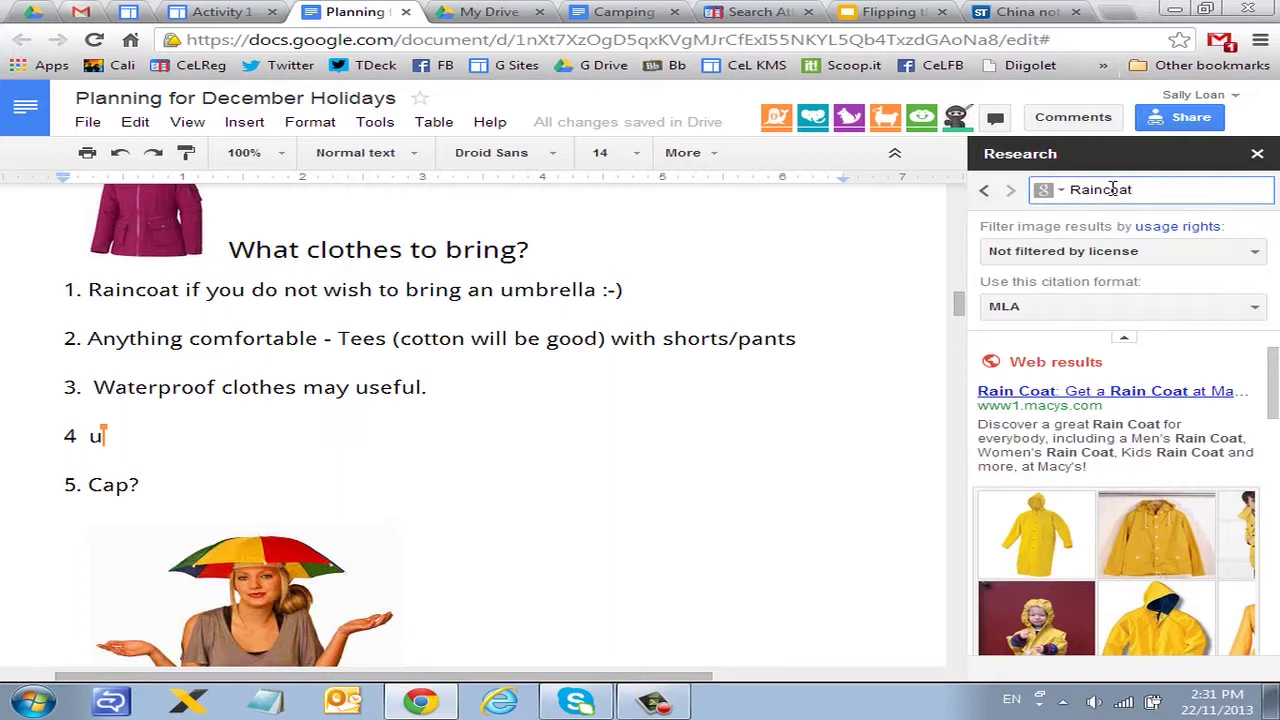
left_click(1100, 254)
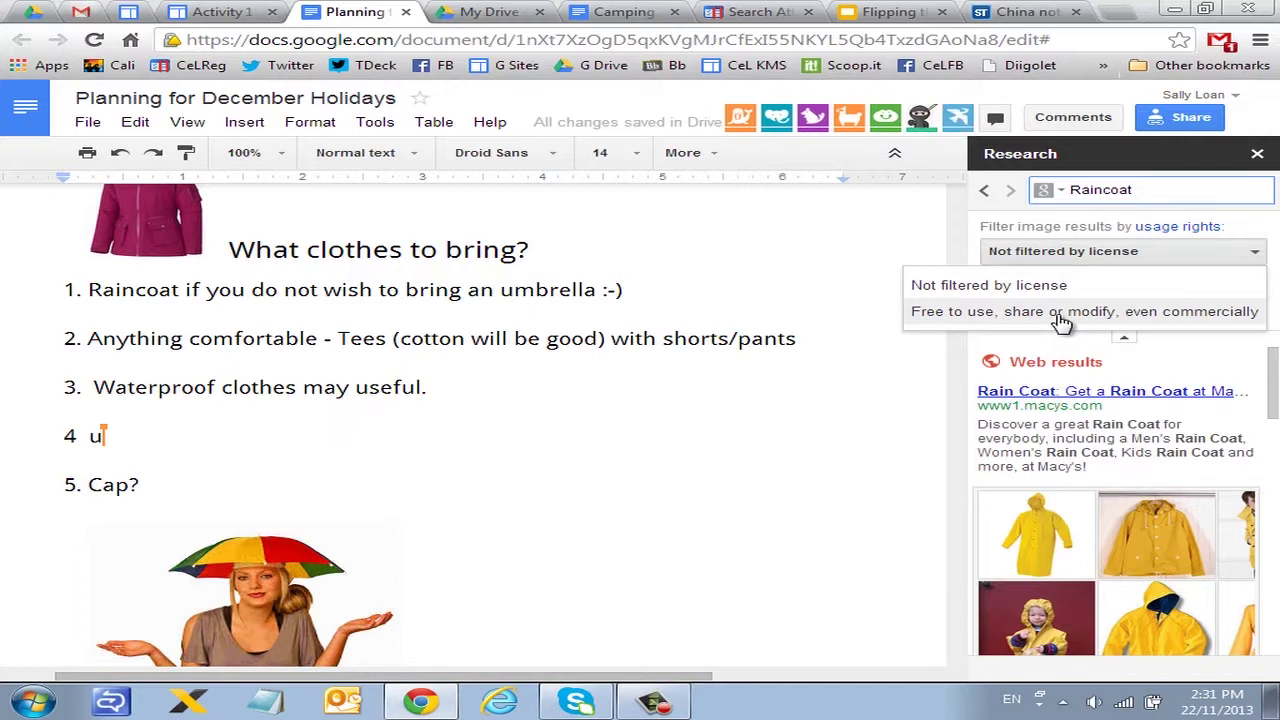
left_click(1061, 318)
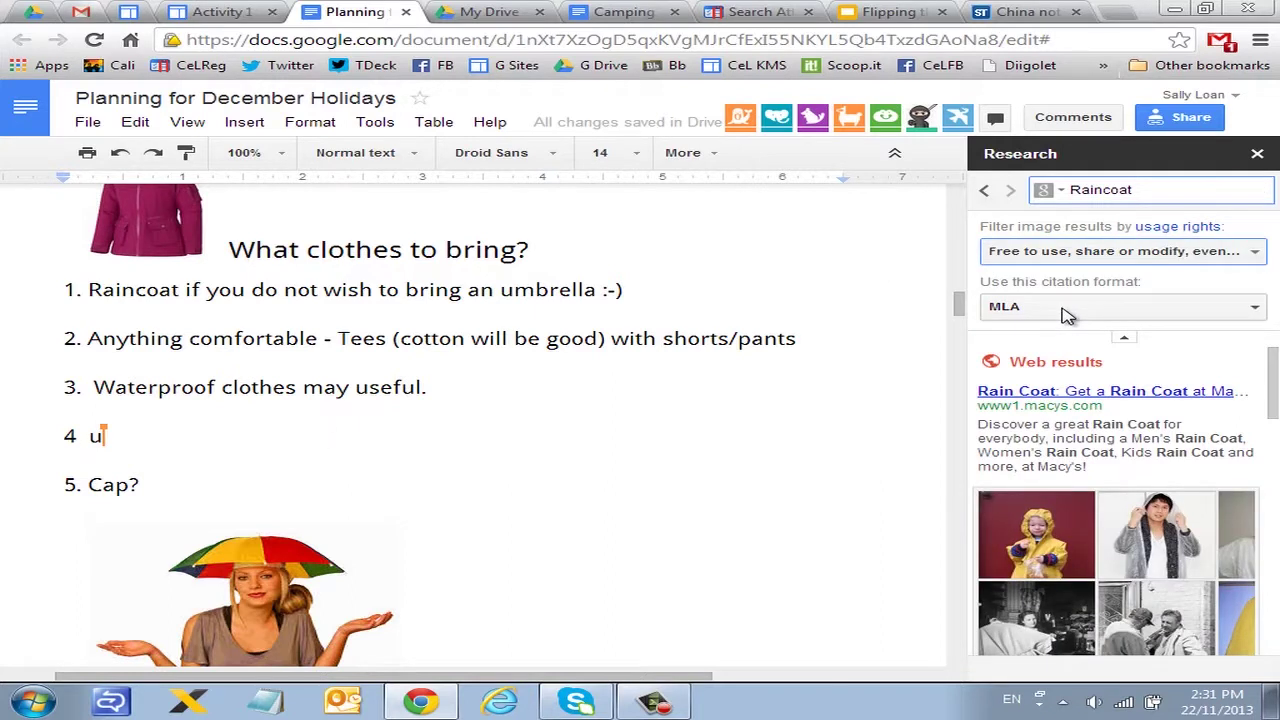
left_click(1064, 314)
left_click(1031, 370)
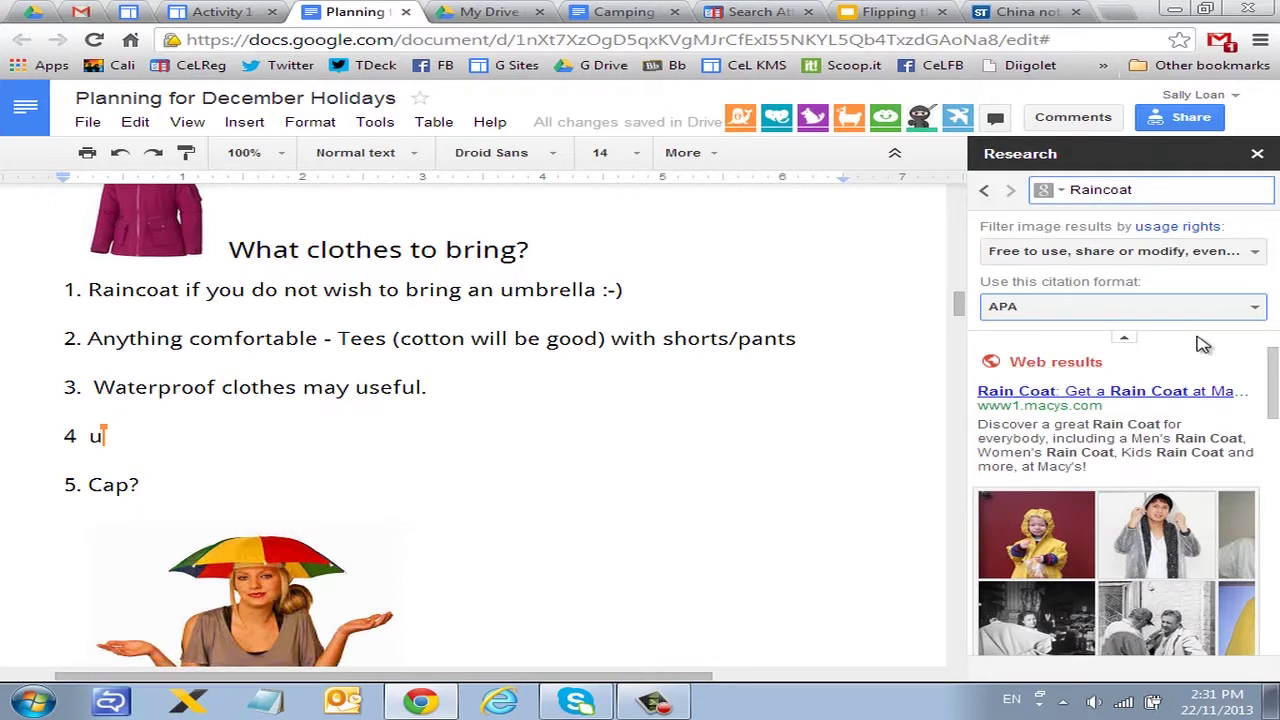
Step: Preview the Wikipedia Raincoat page from the research results, then close the preview
left_click_drag(1268, 370, 1268, 453)
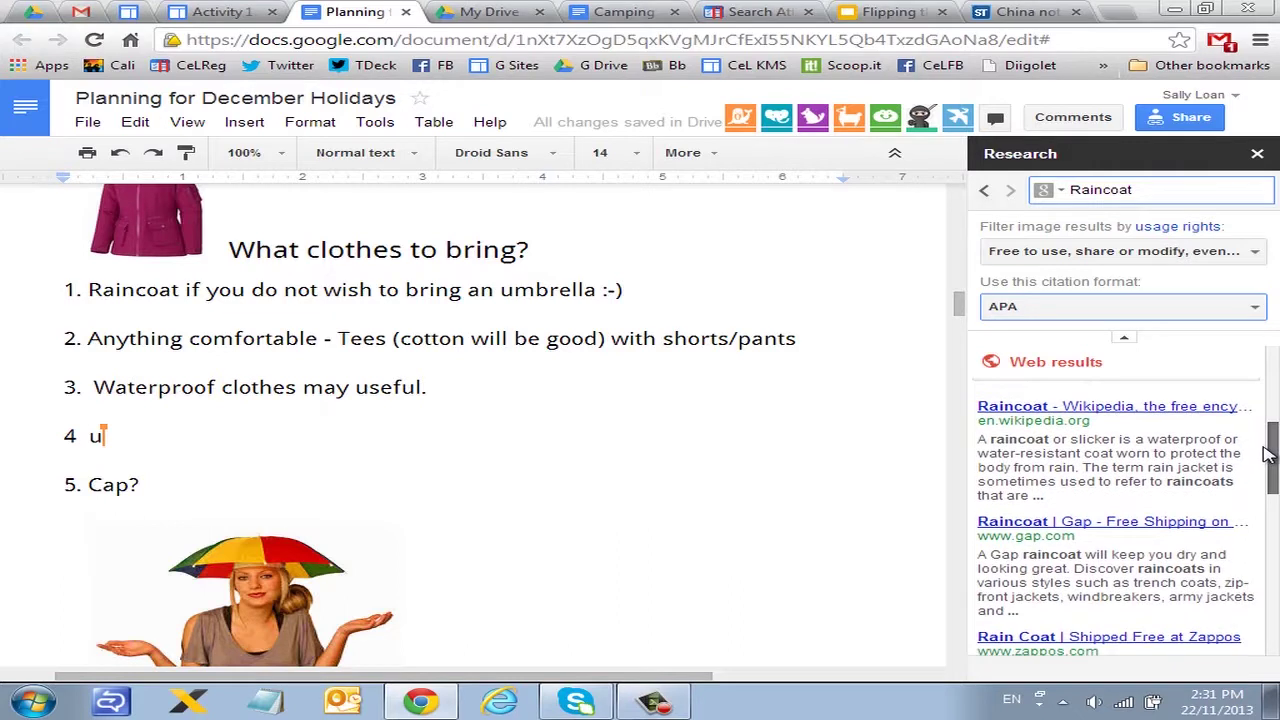
mouse_move(1155, 418)
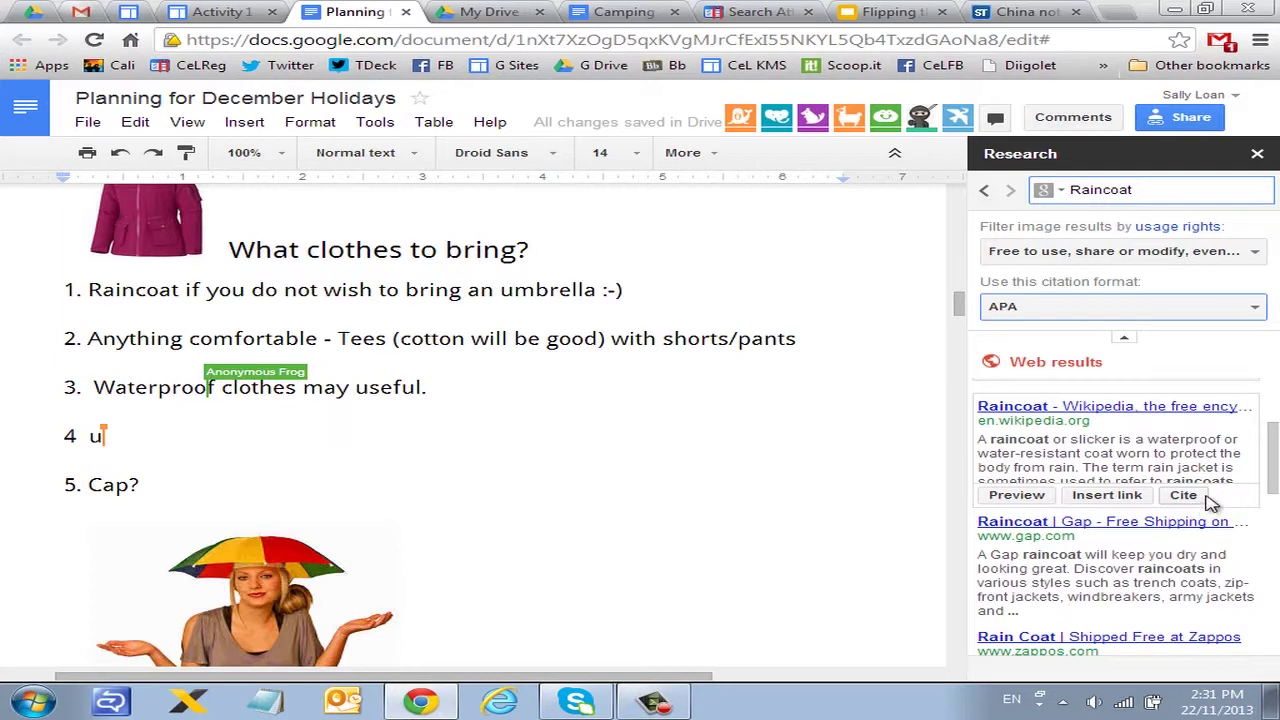
left_click(1018, 498)
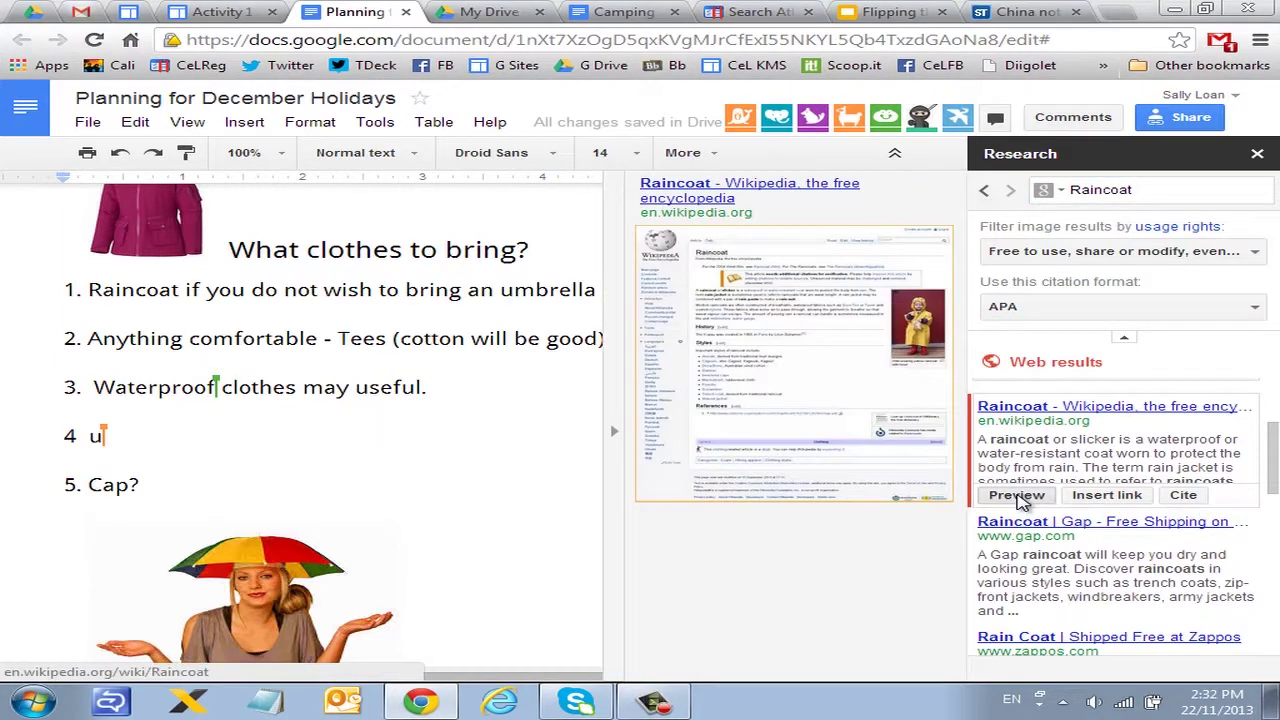
left_click(616, 437)
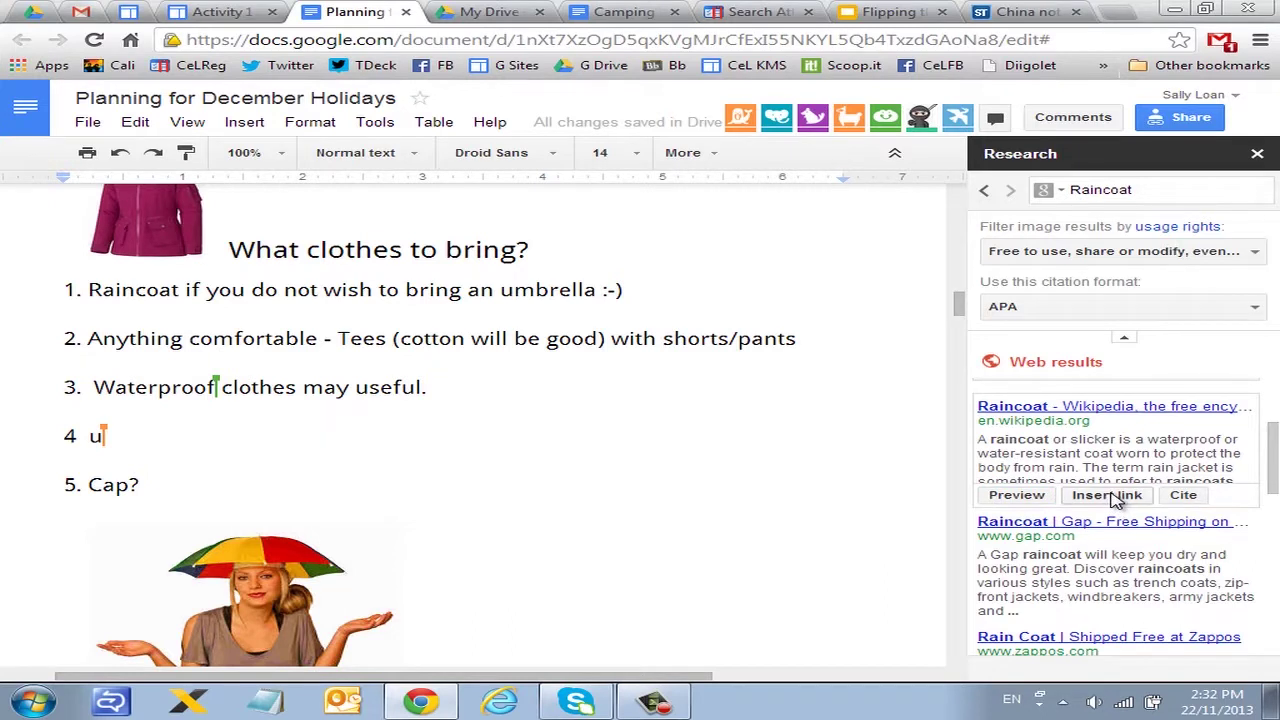
Step: Link Raincoat in item 1 to its Wikipedia page and add a footnote citation
left_click(1107, 495)
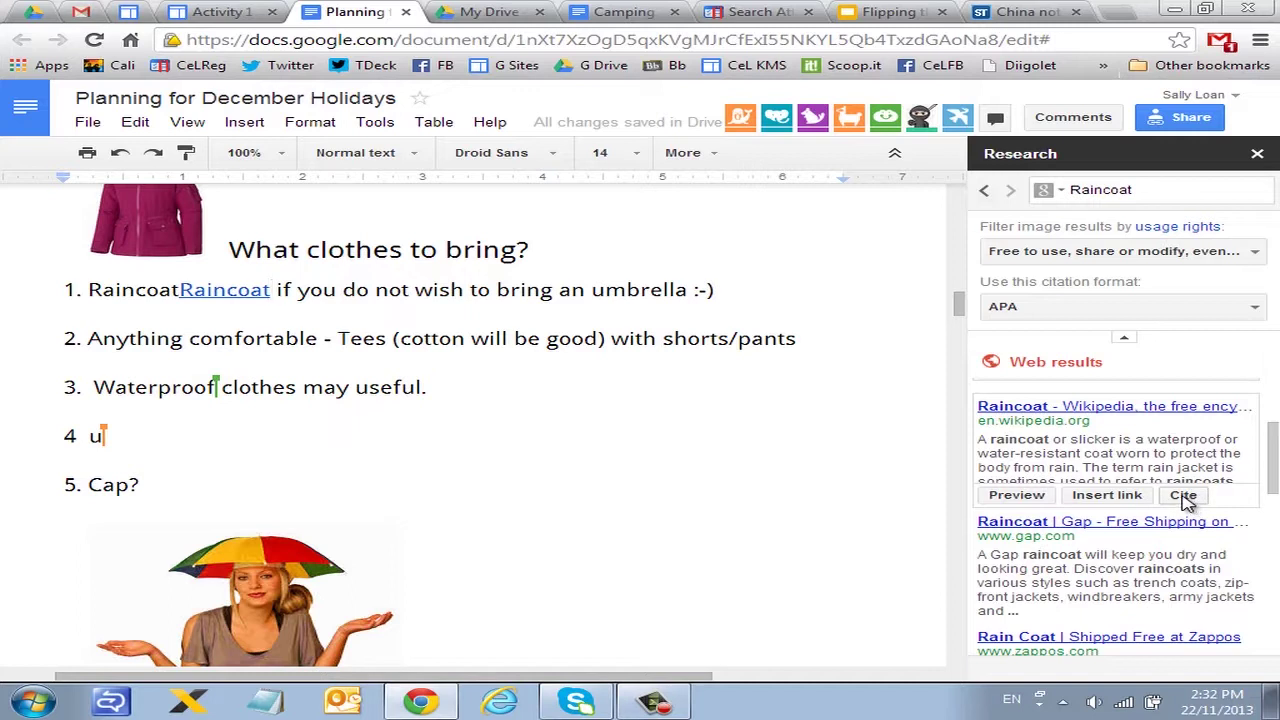
left_click(1183, 496)
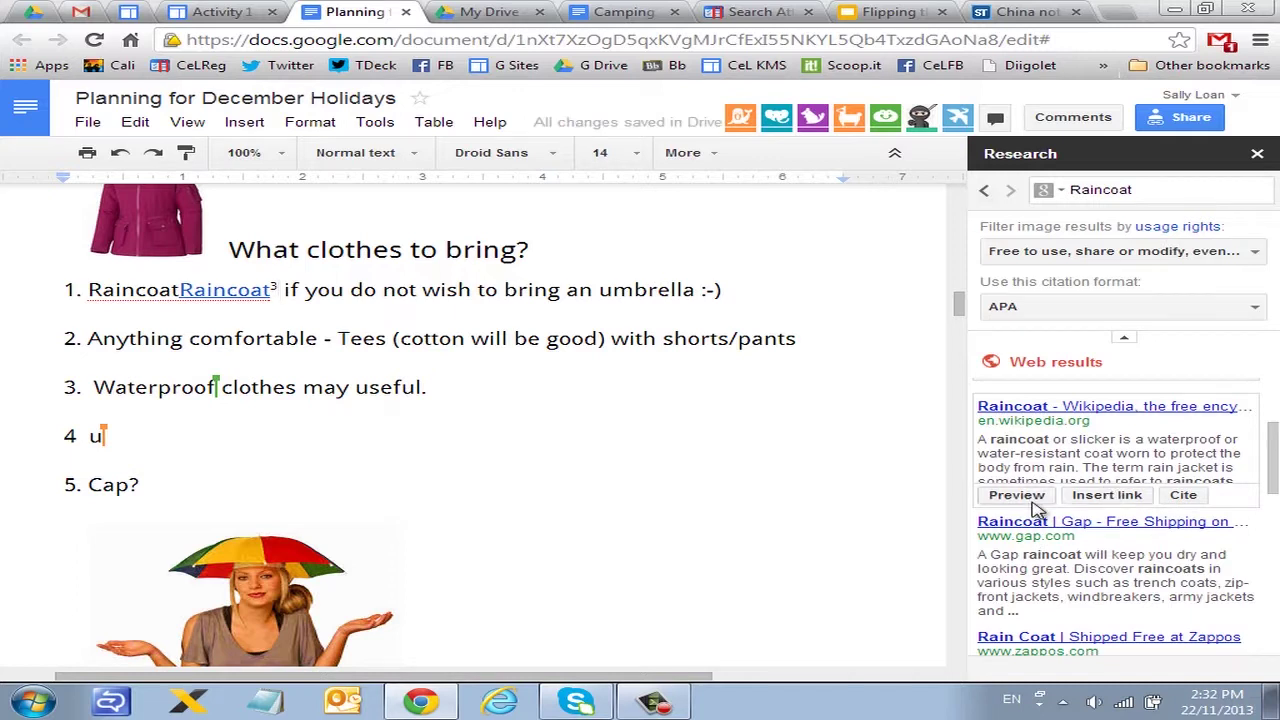
scroll(1035, 510, "down", 2)
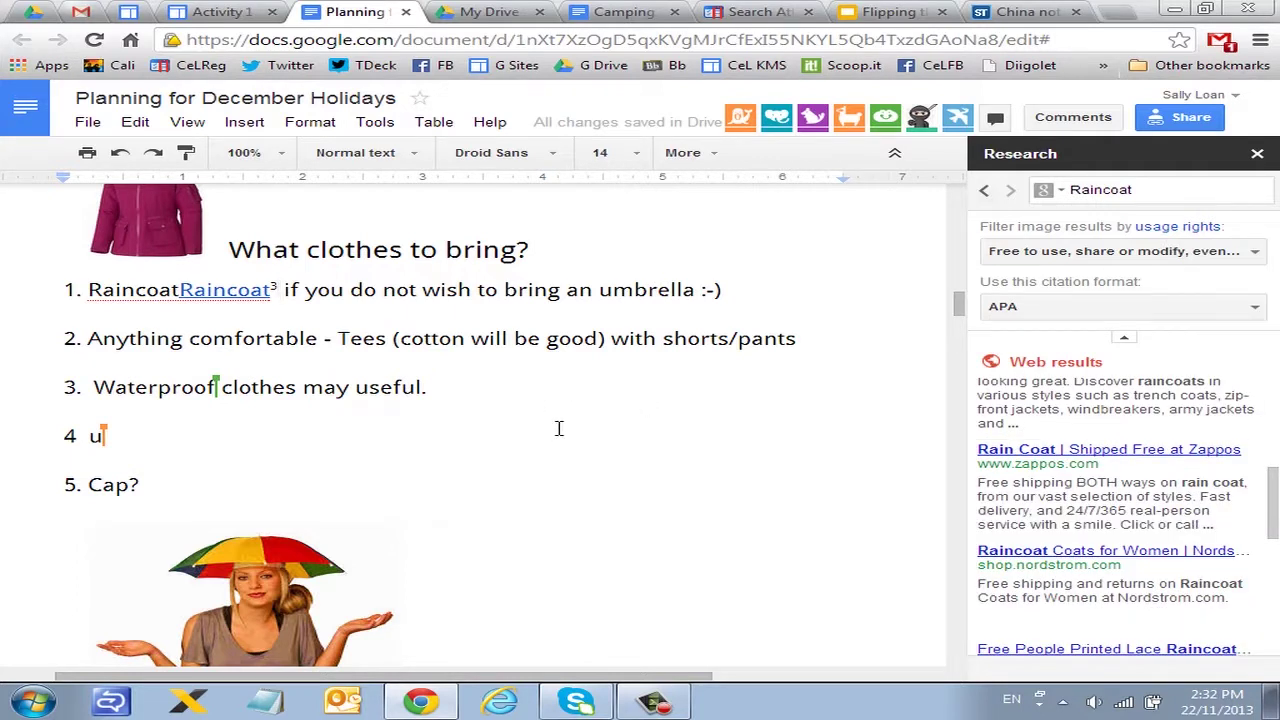
scroll(559, 428, "down", 3)
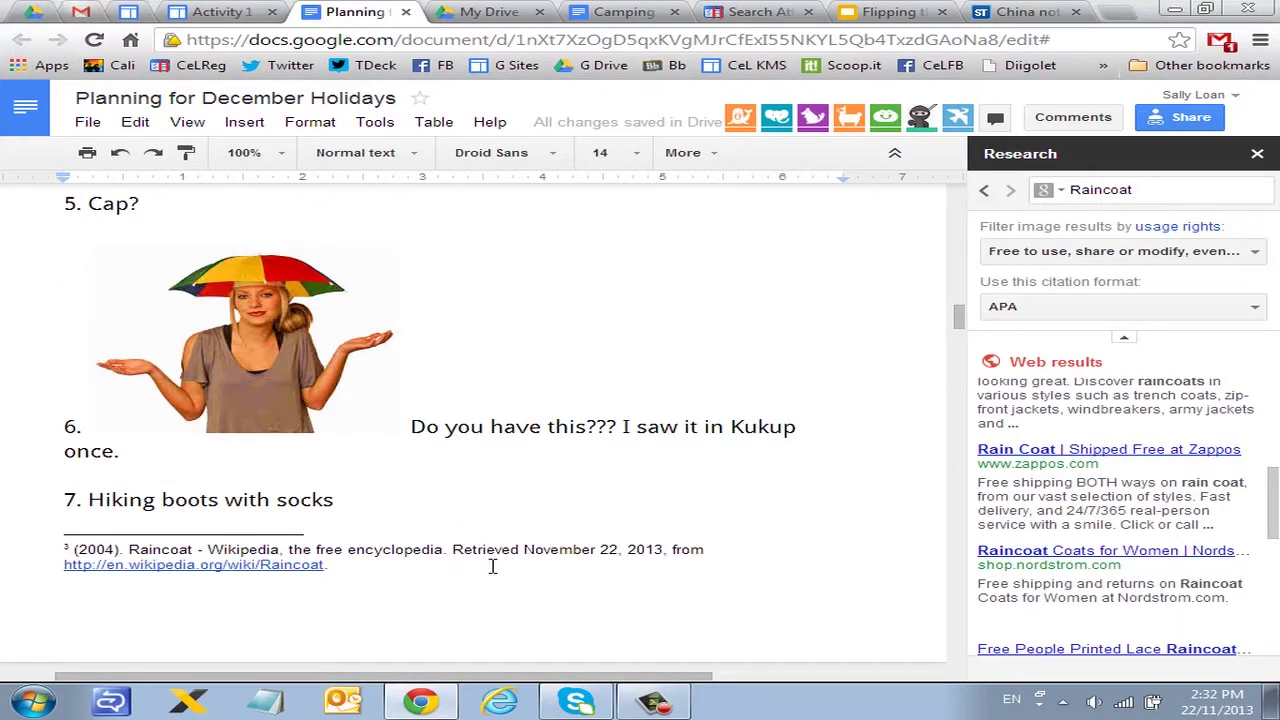
scroll(492, 566, "up", 3)
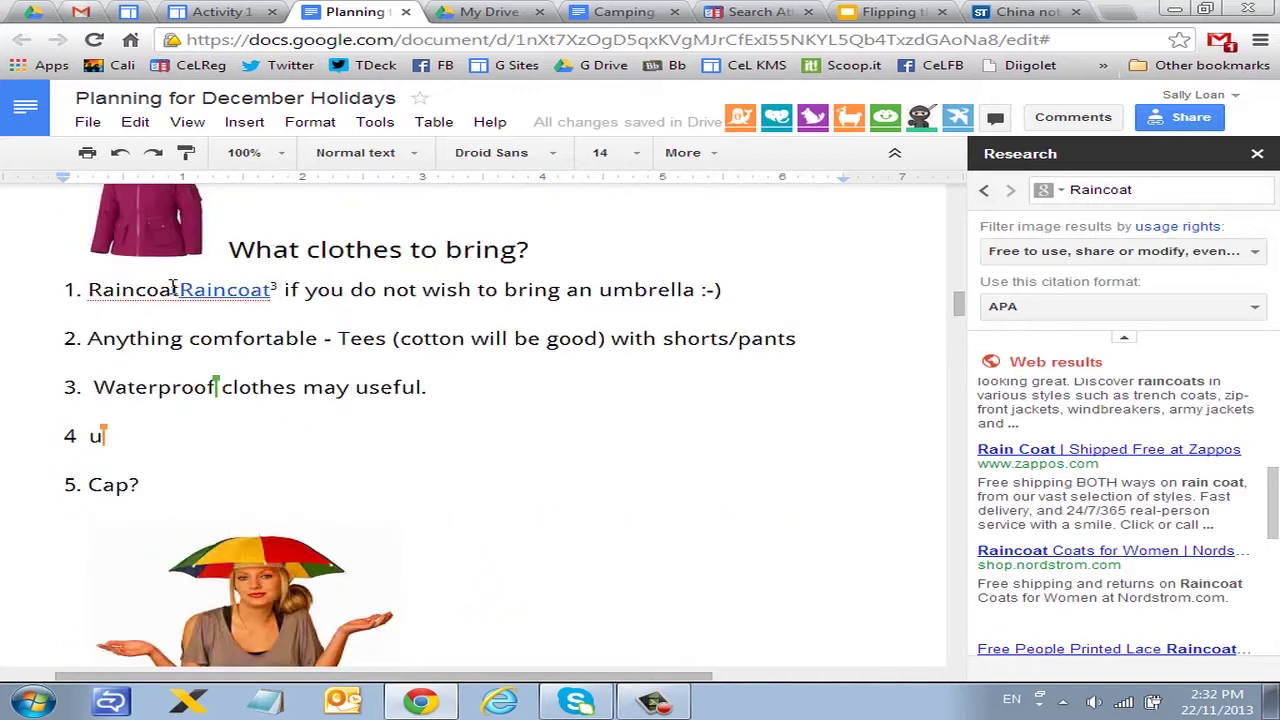
Step: Delete the duplicated 'Raincoat' text in item 1, keeping the link
left_click_drag(178, 289, 114, 391)
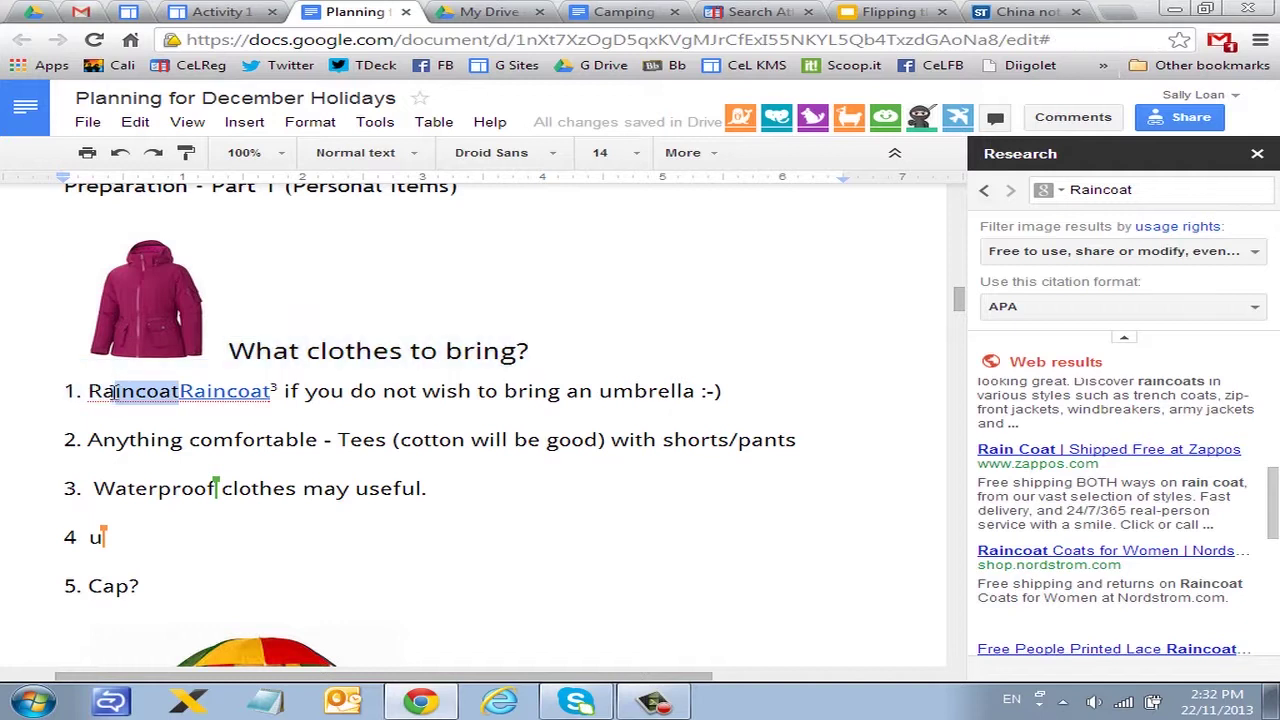
key("BackSpace")
key("BackSpace")
key("BackSpace")
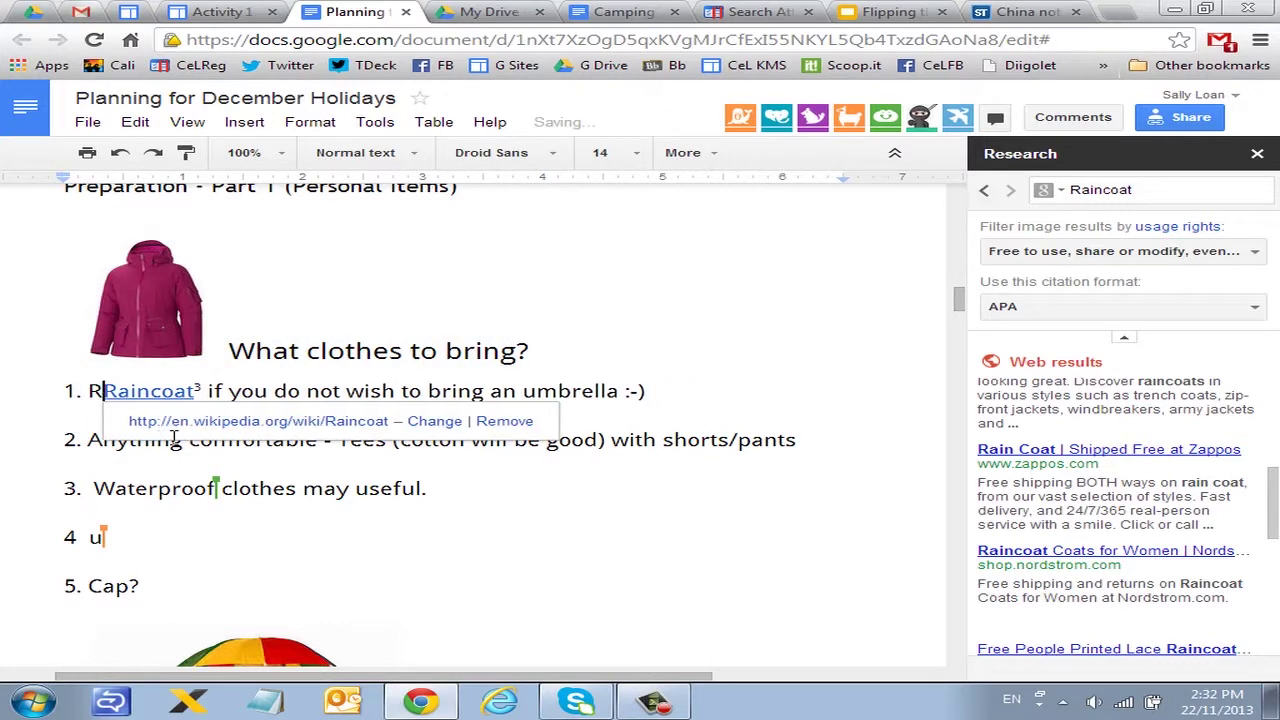
left_click(476, 500)
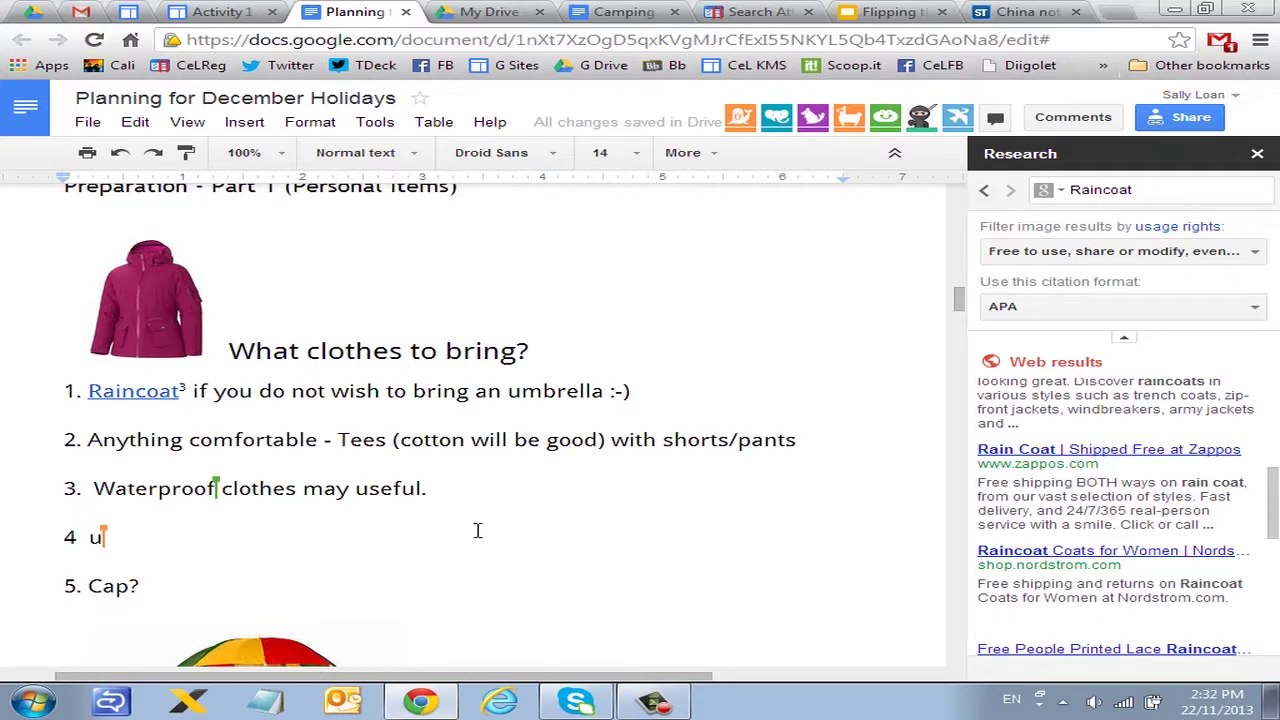
scroll(478, 530, "down", 2)
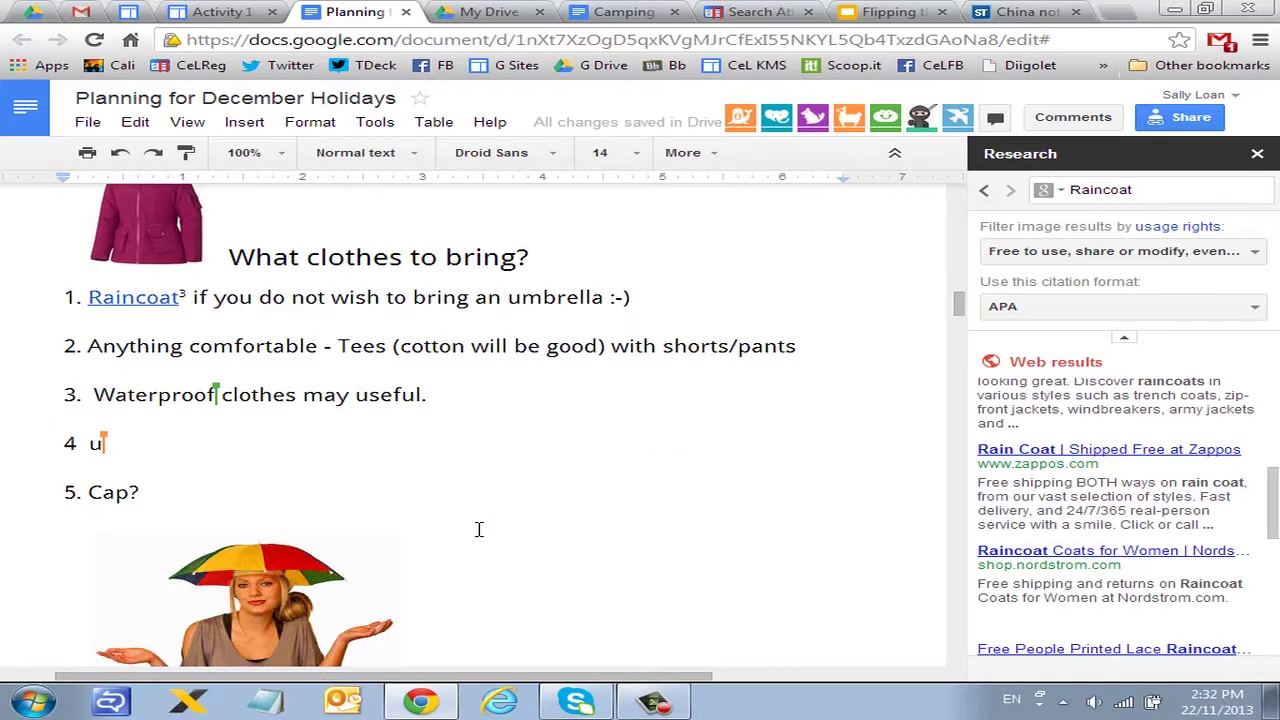
scroll(823, 305, "up", 3)
Step: In Drive, move the Camping Trip document into the Training folder and open that folder
left_click(452, 10)
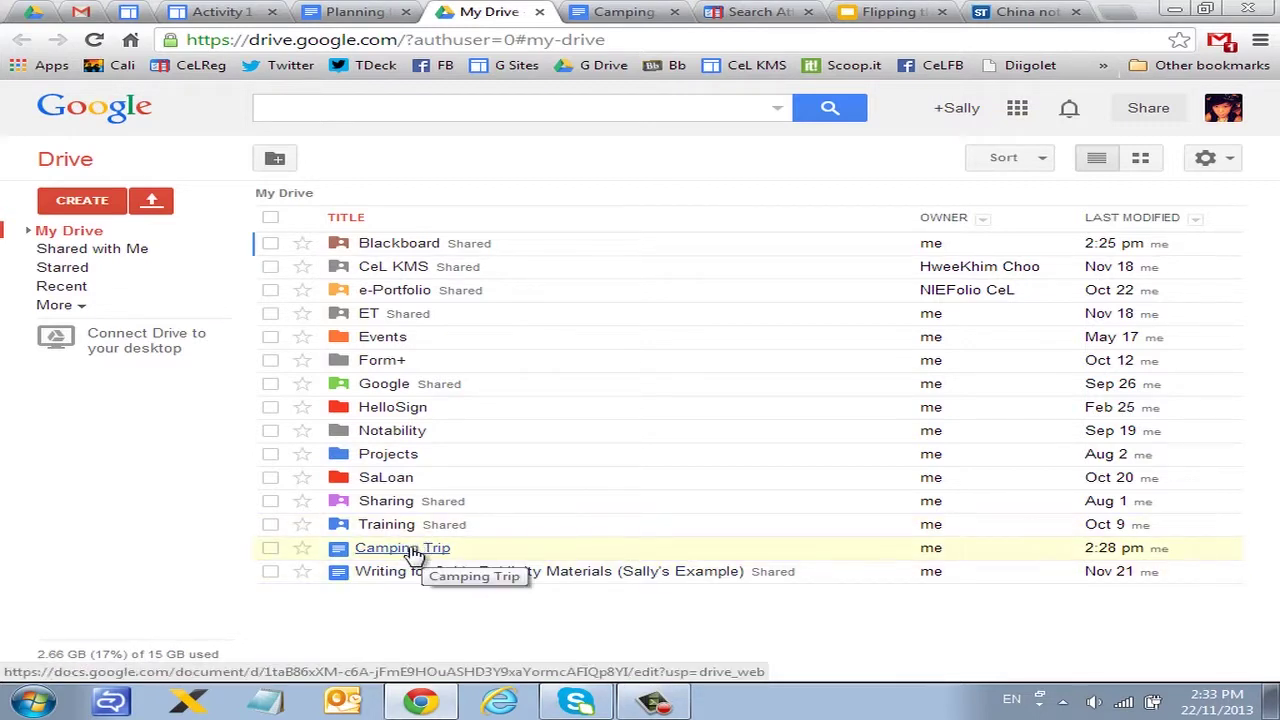
left_click(91, 199)
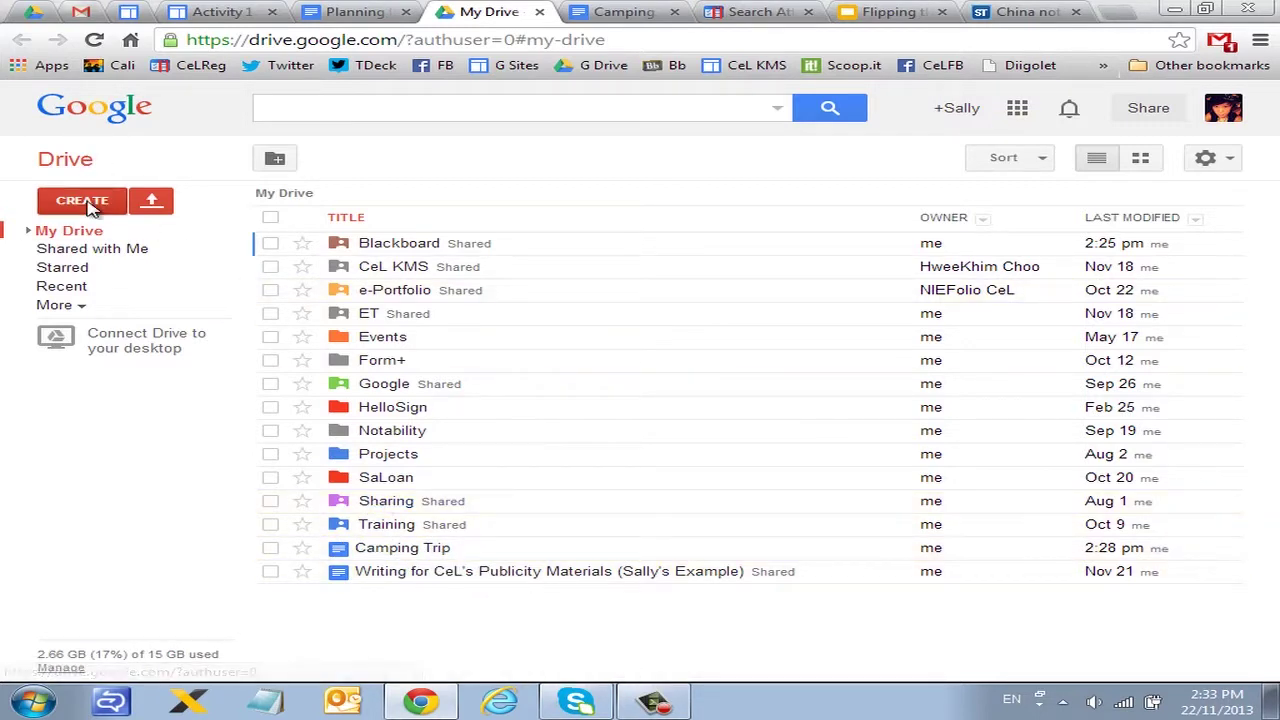
left_click(217, 155)
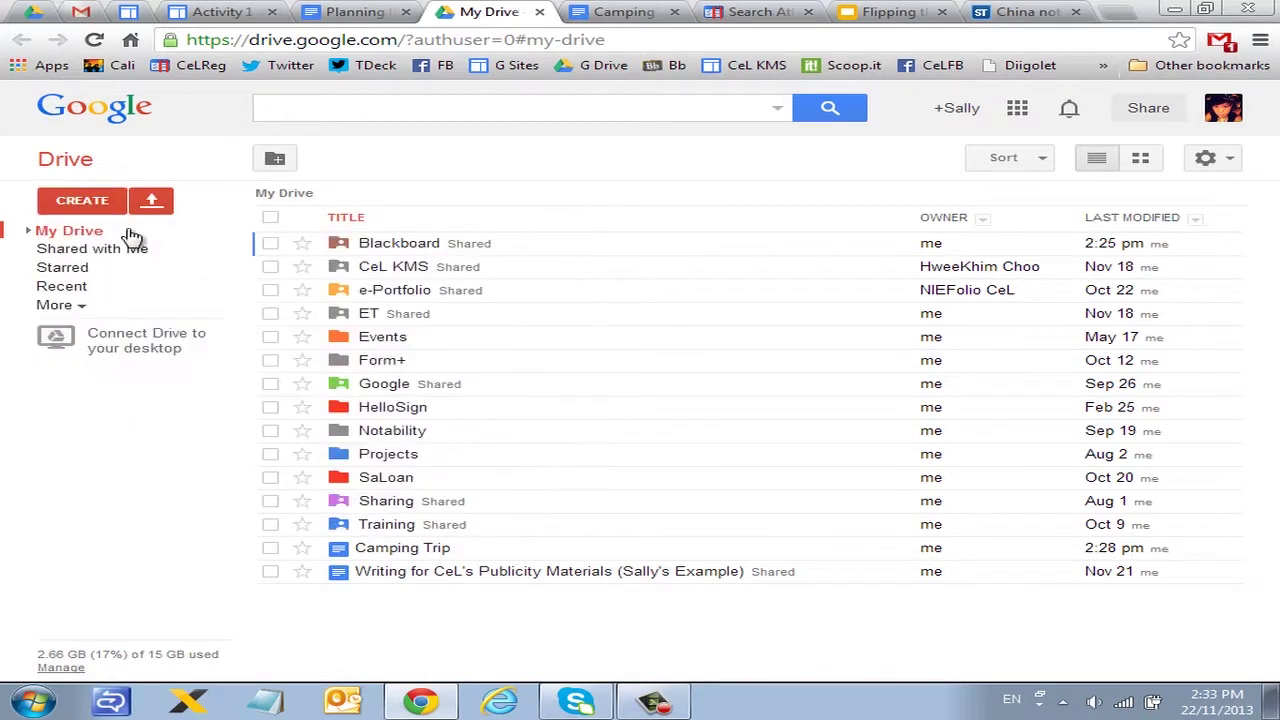
left_click(28, 230)
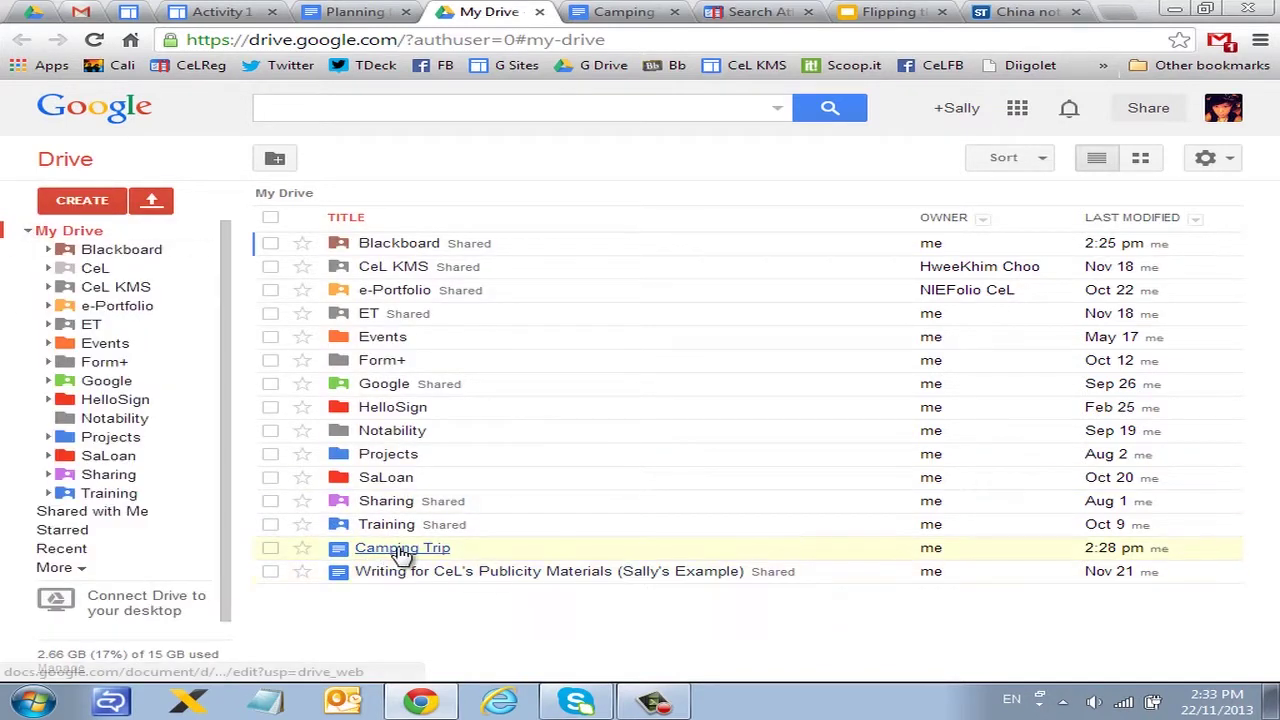
left_click_drag(409, 551, 108, 496)
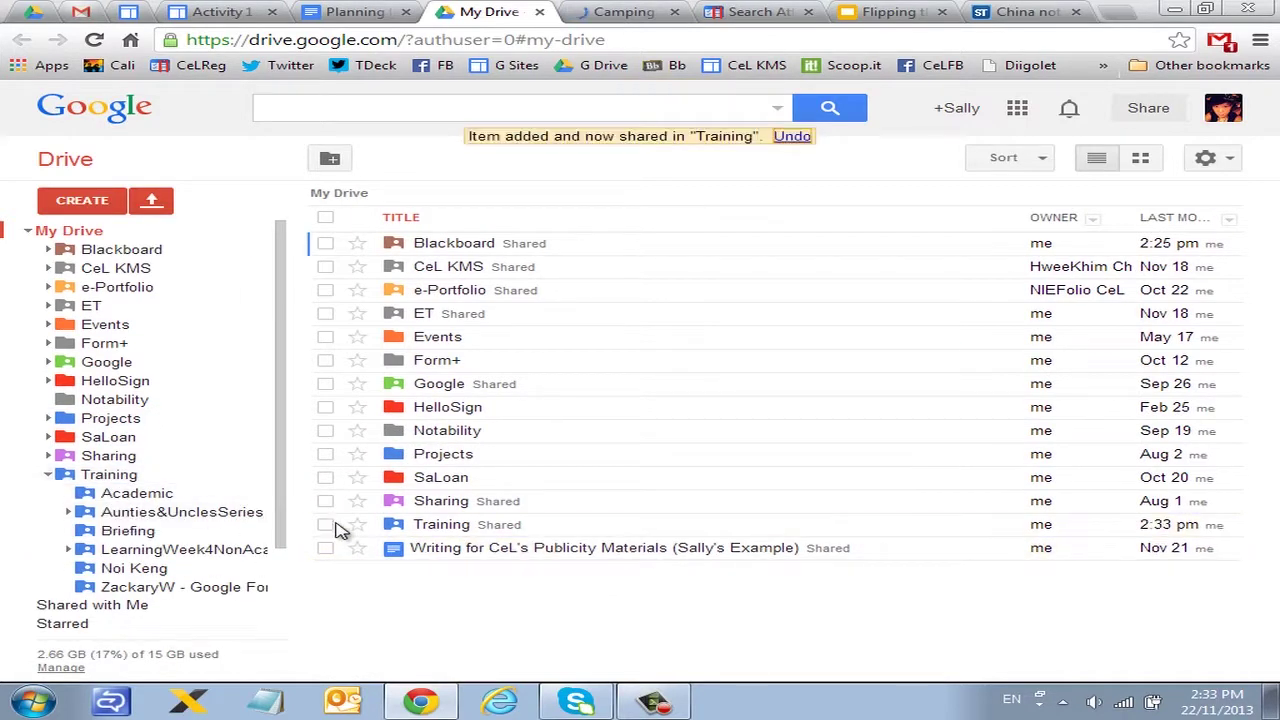
left_click(92, 476)
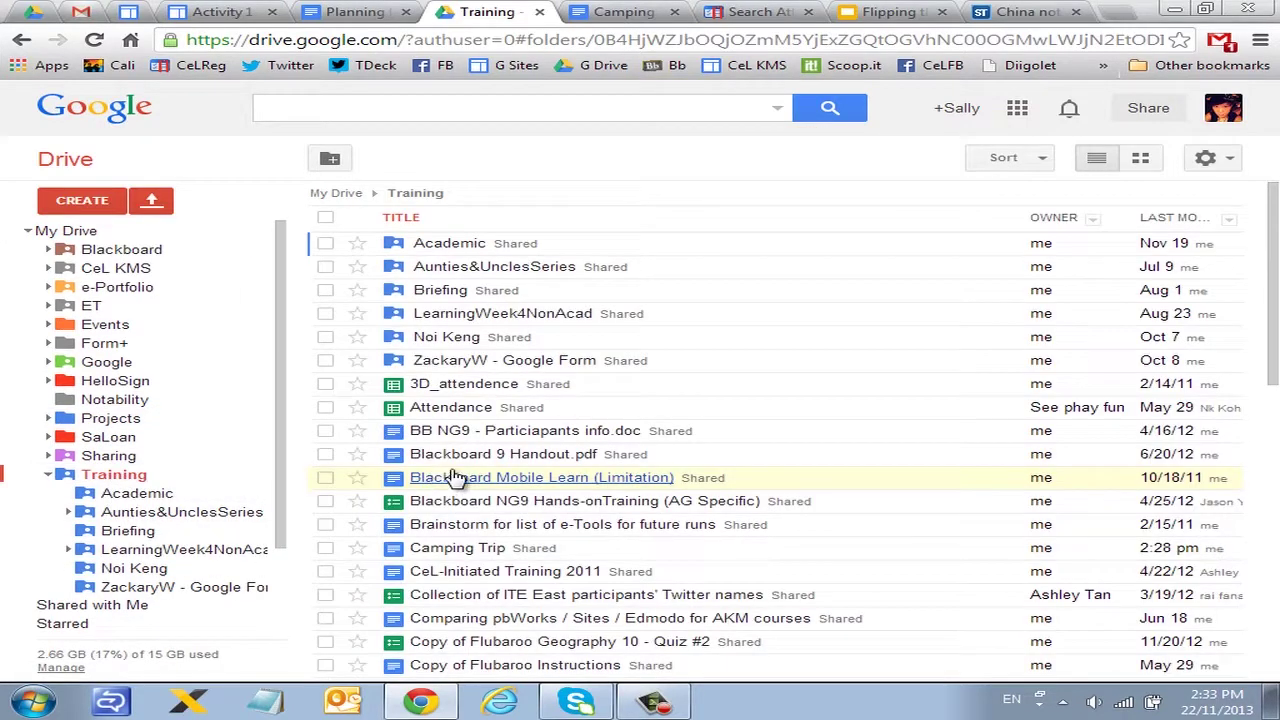
Step: Search Drive for 'camping trip', open the document, then return and collapse the Training folder tree
left_click(637, 109)
type("camping trip")
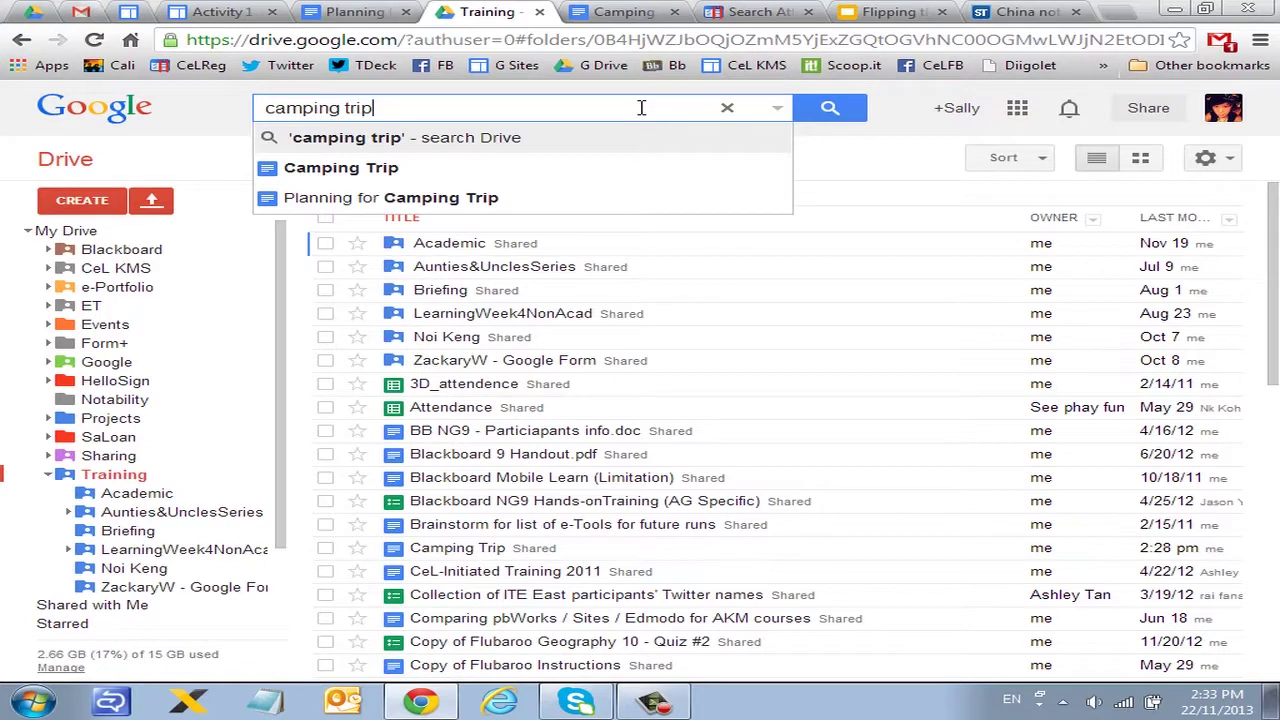
left_click(482, 176)
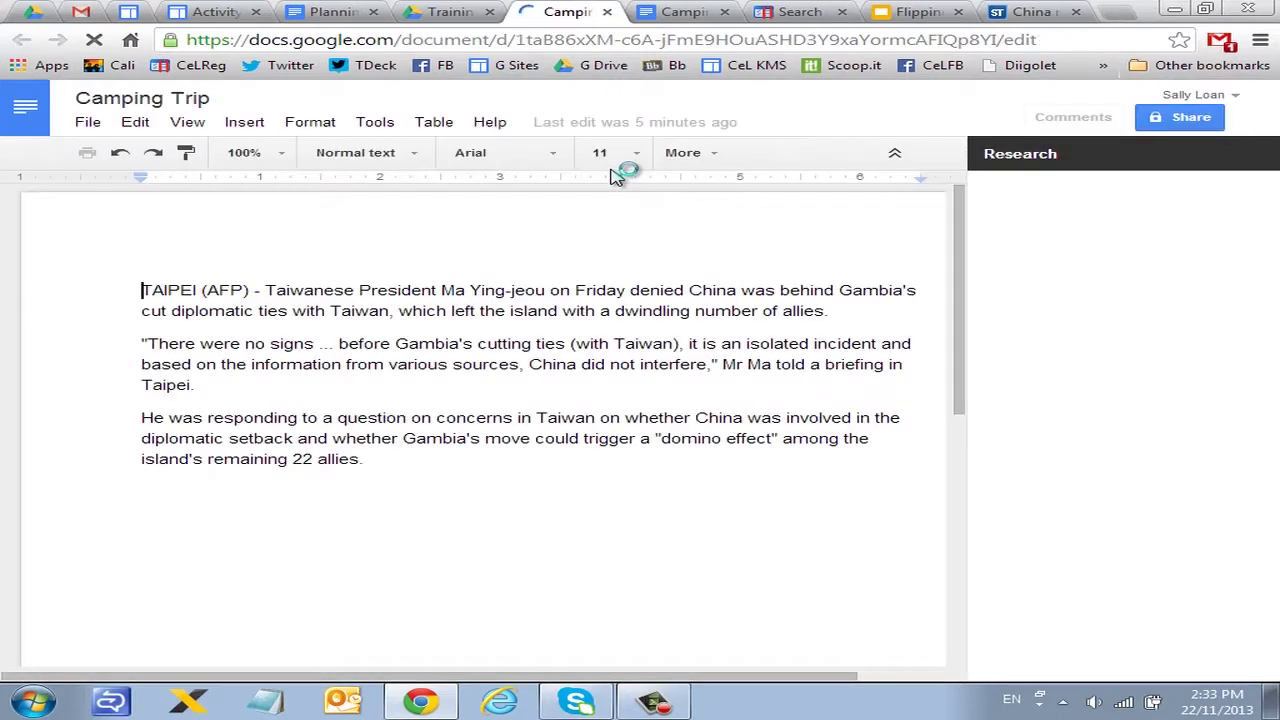
left_click(437, 8)
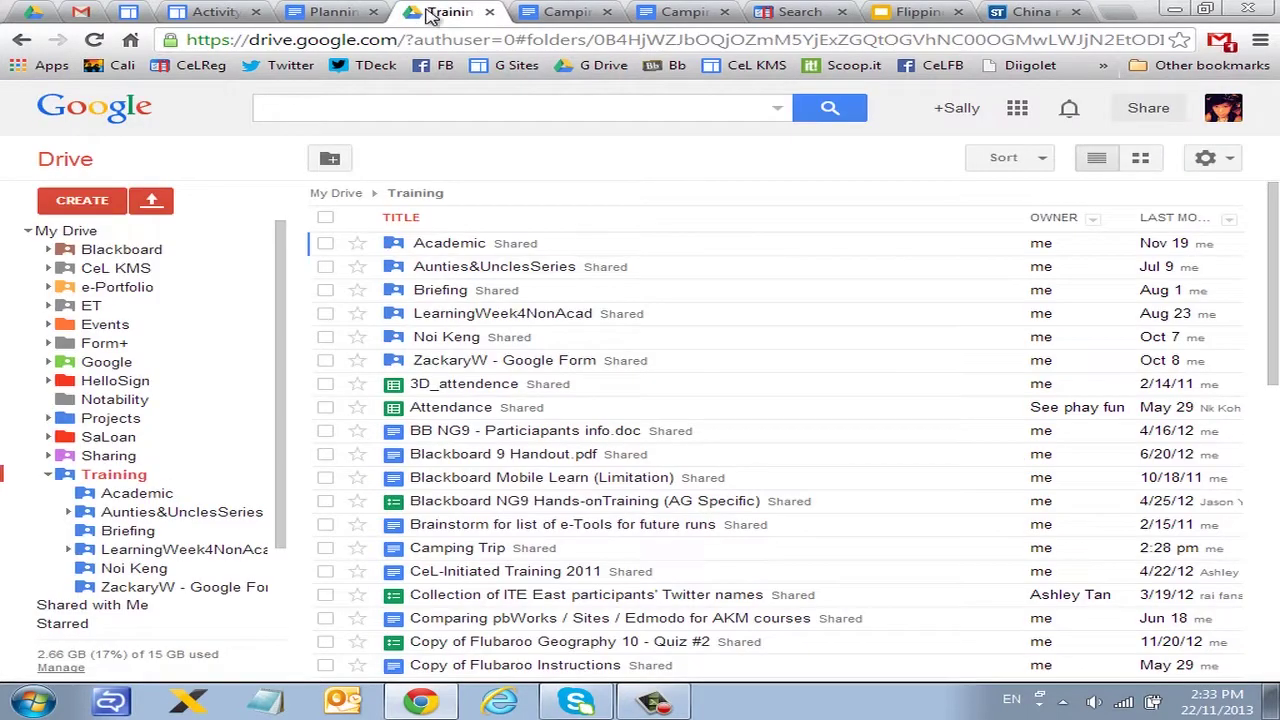
left_click(363, 111)
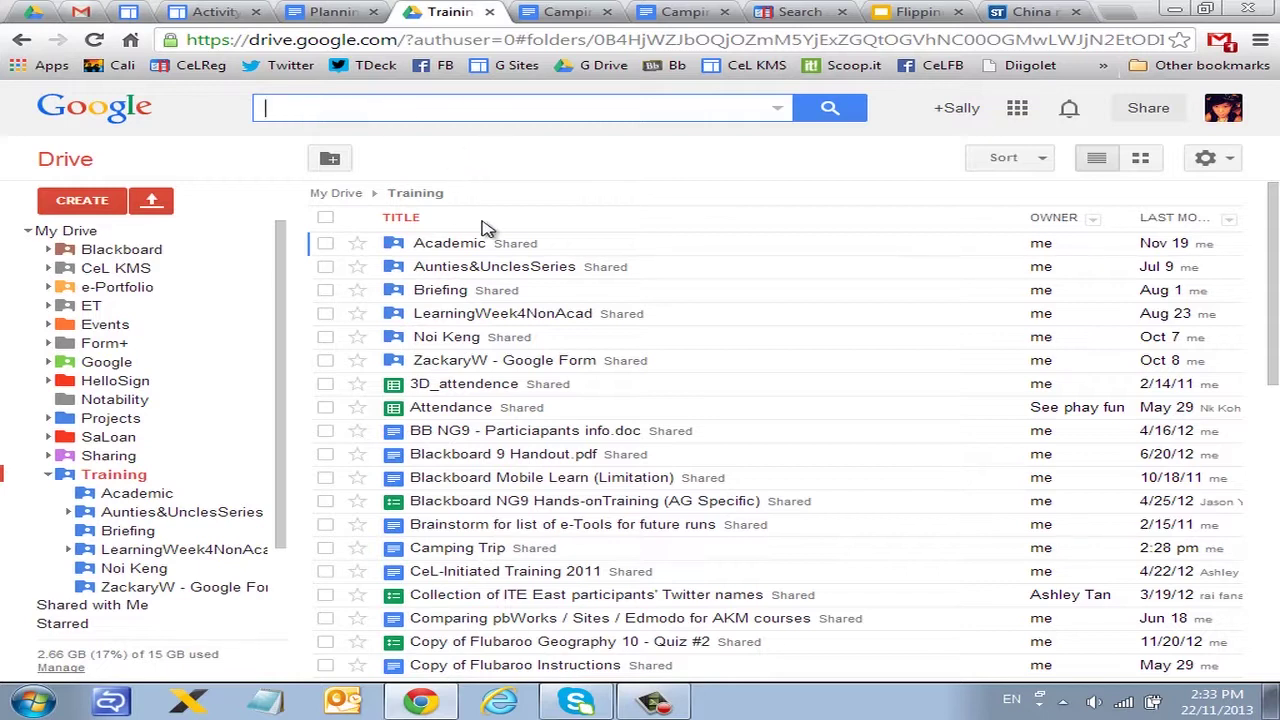
left_click(60, 470)
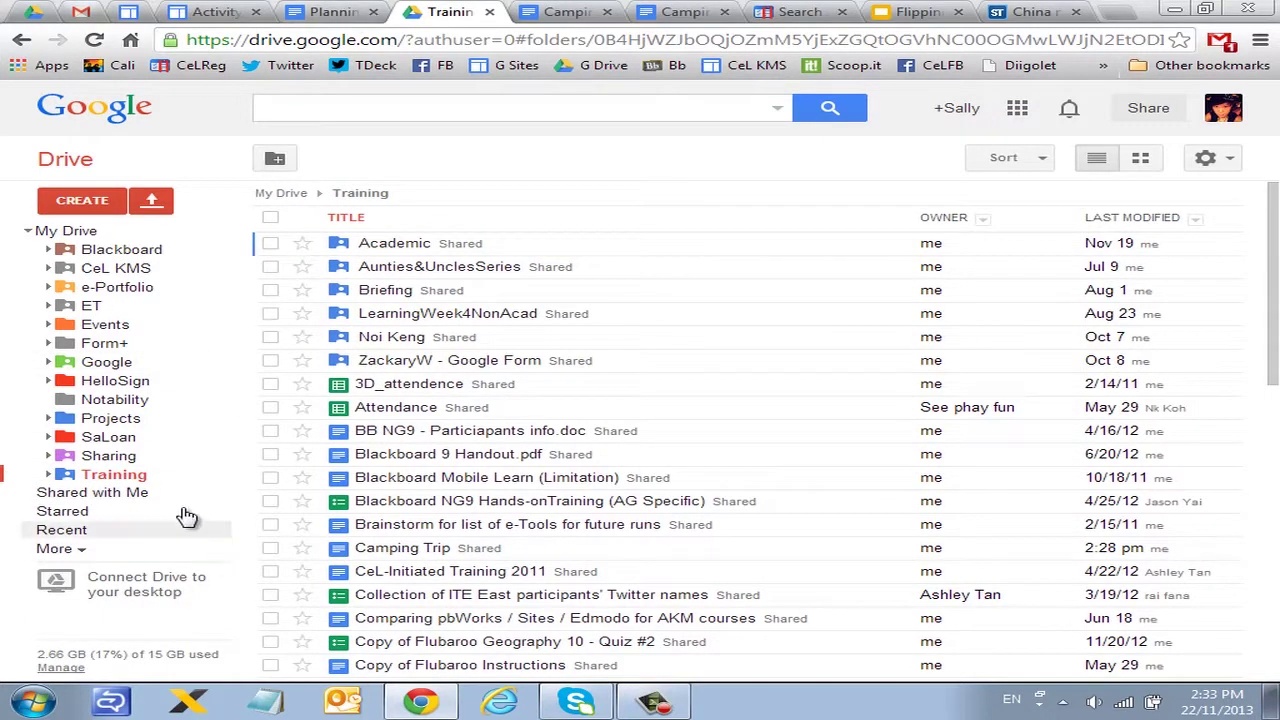
left_click(515, 107)
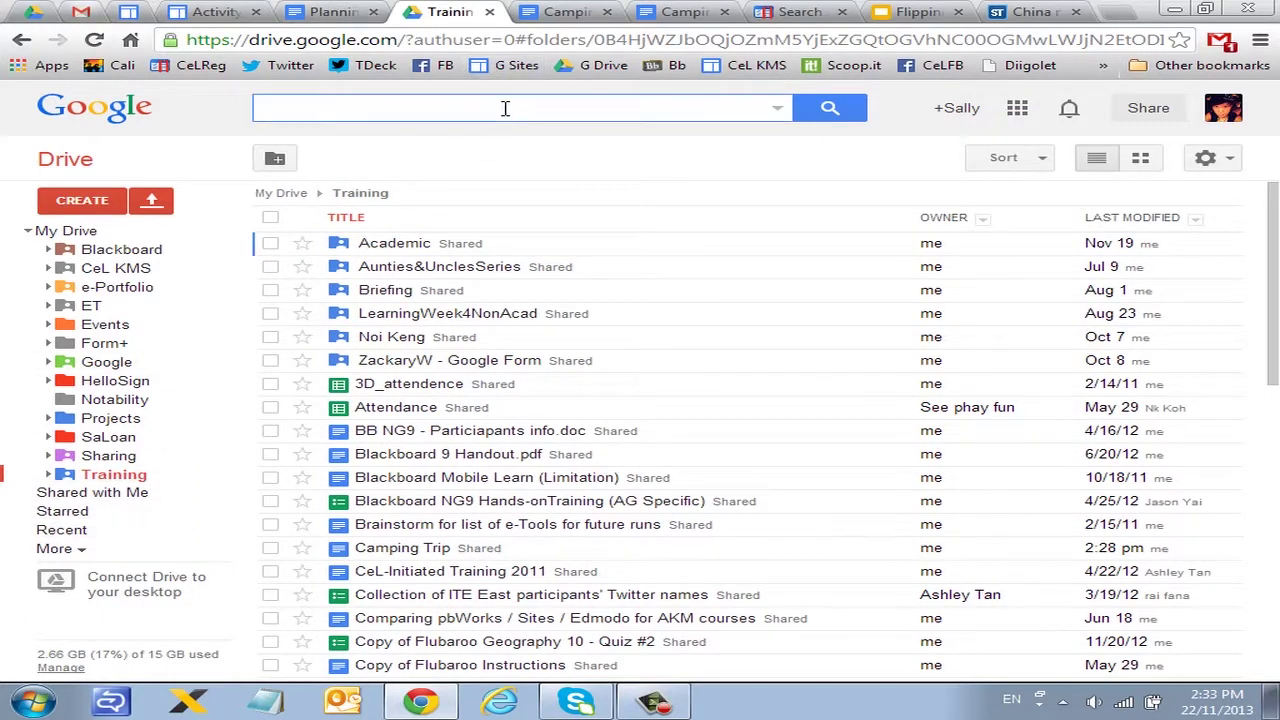
Step: Star the Camping Trip document from its title bar and go back to the Training folder
left_click(584, 18)
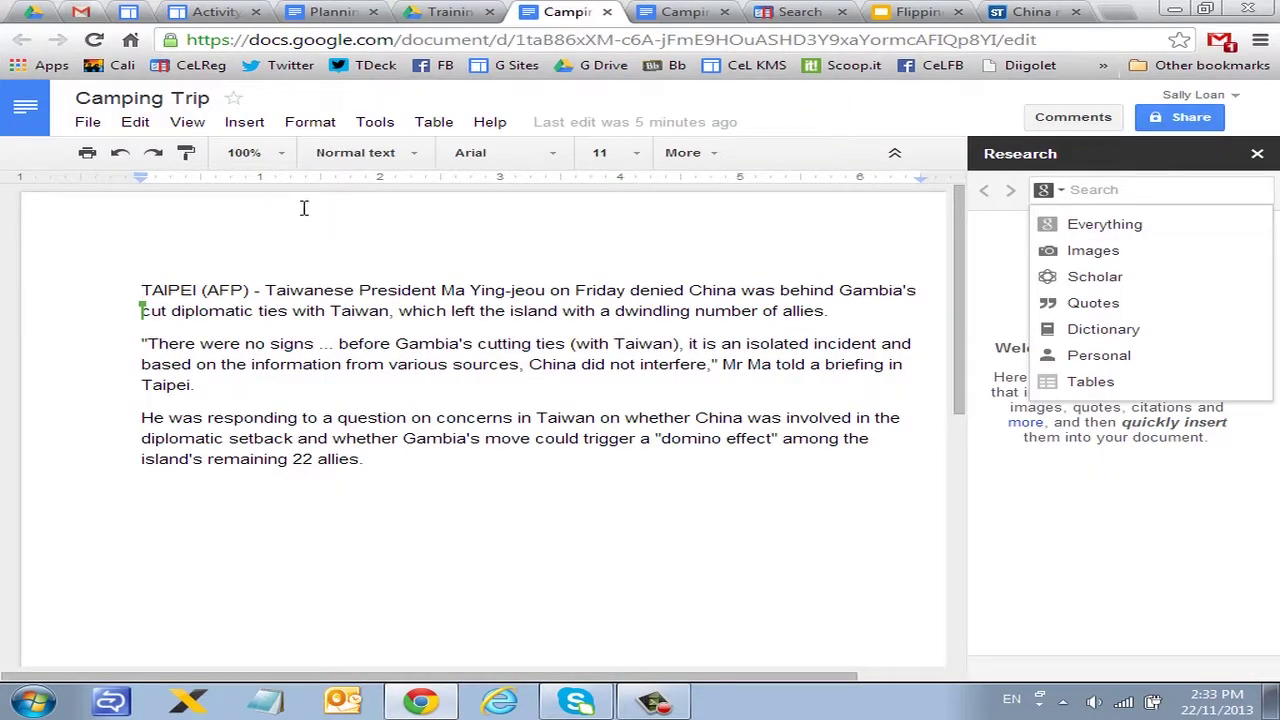
left_click(238, 100)
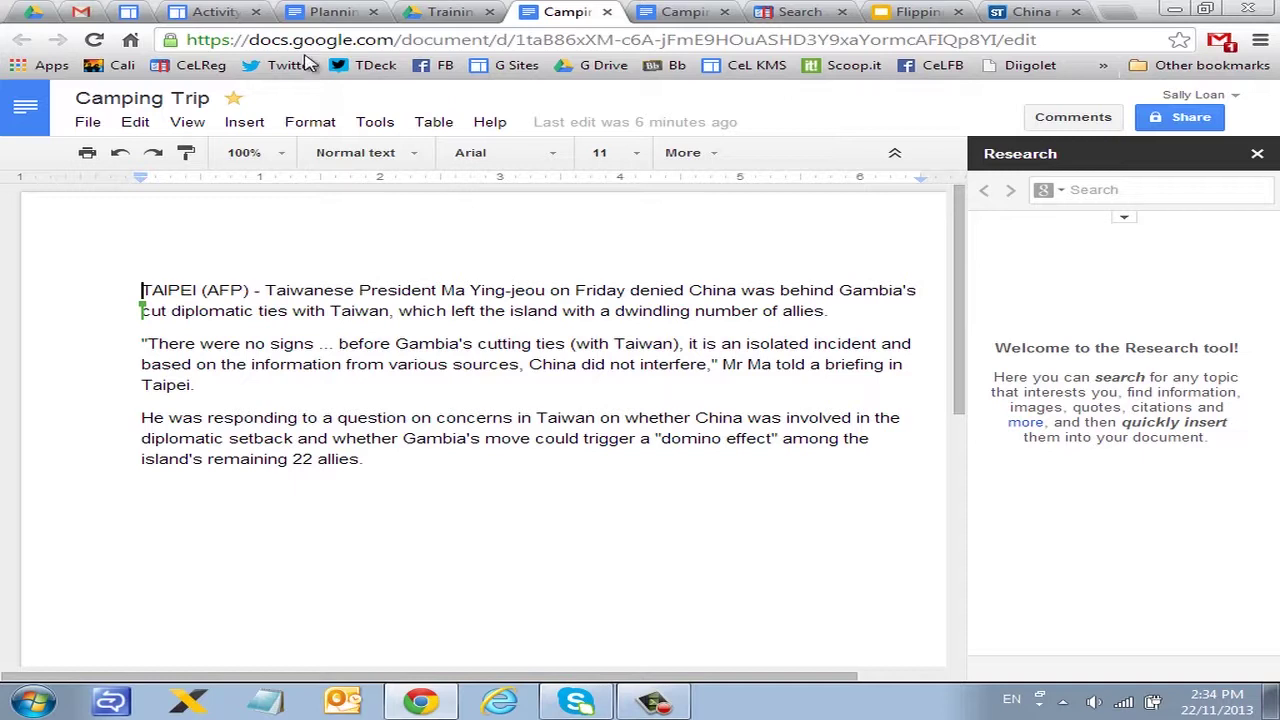
left_click(425, 14)
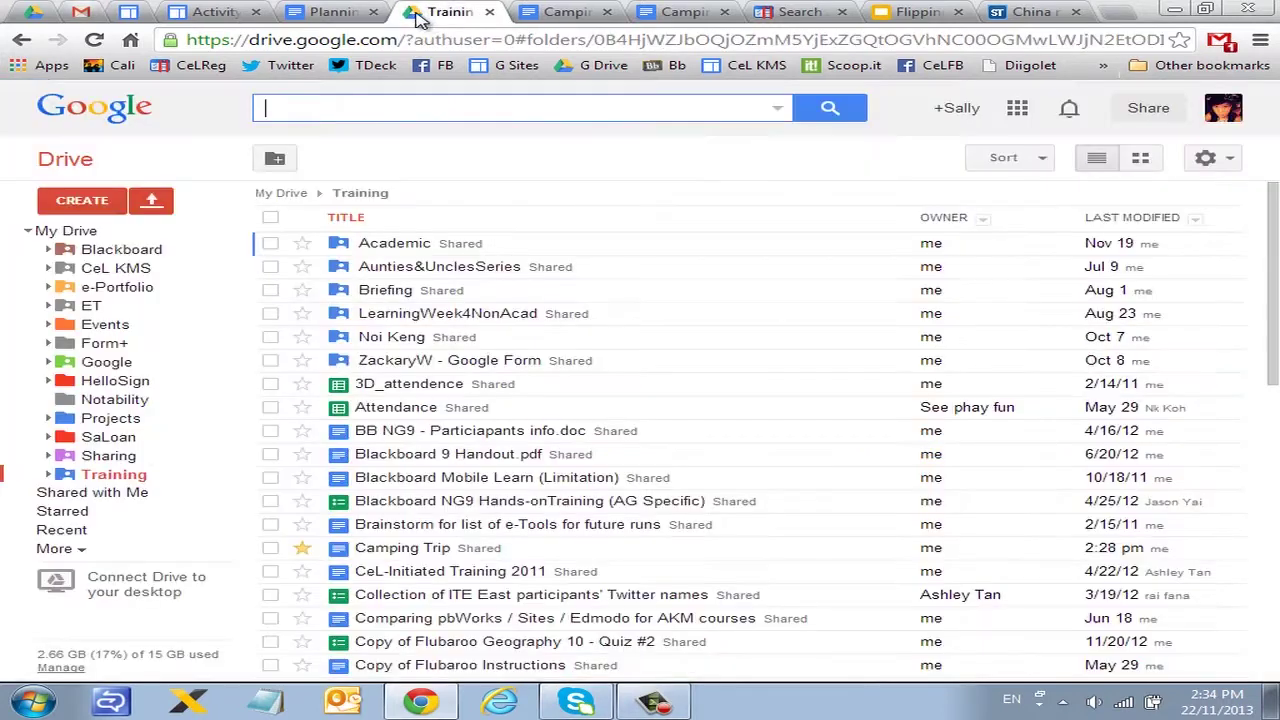
Step: Browse the My Drive, Shared with Me, Recent and Starred views
left_click(34, 231)
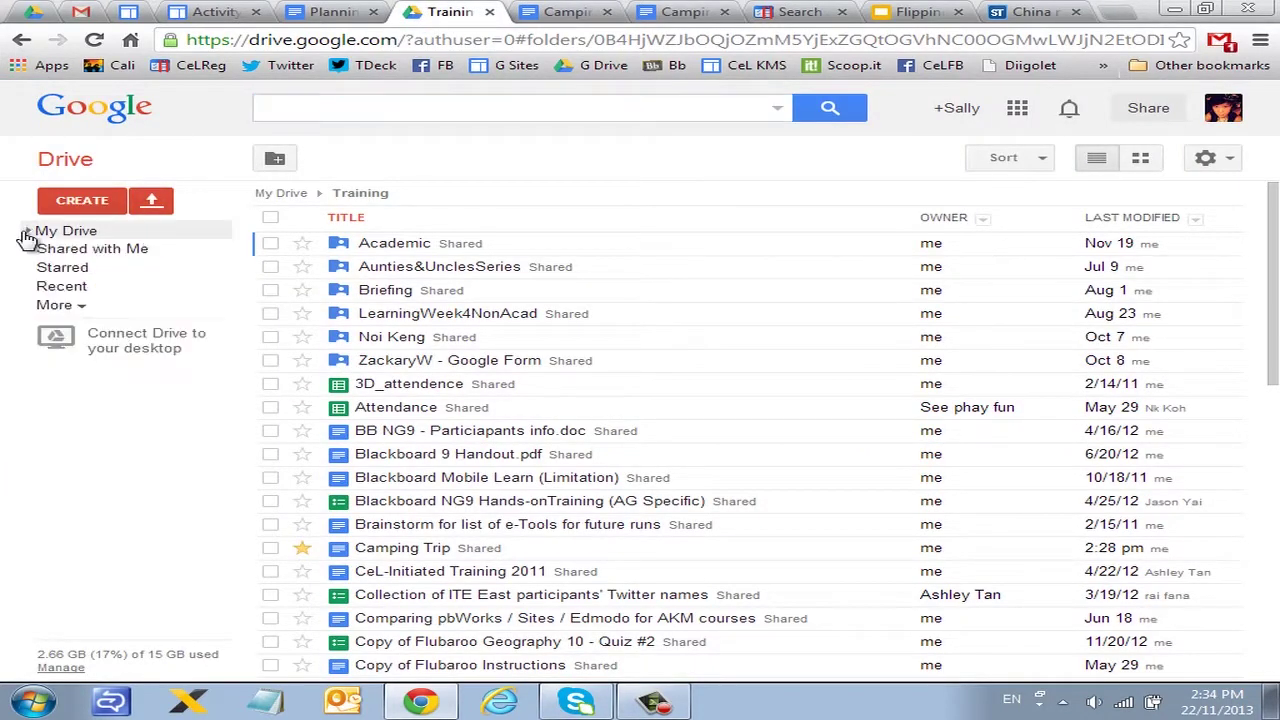
left_click(90, 252)
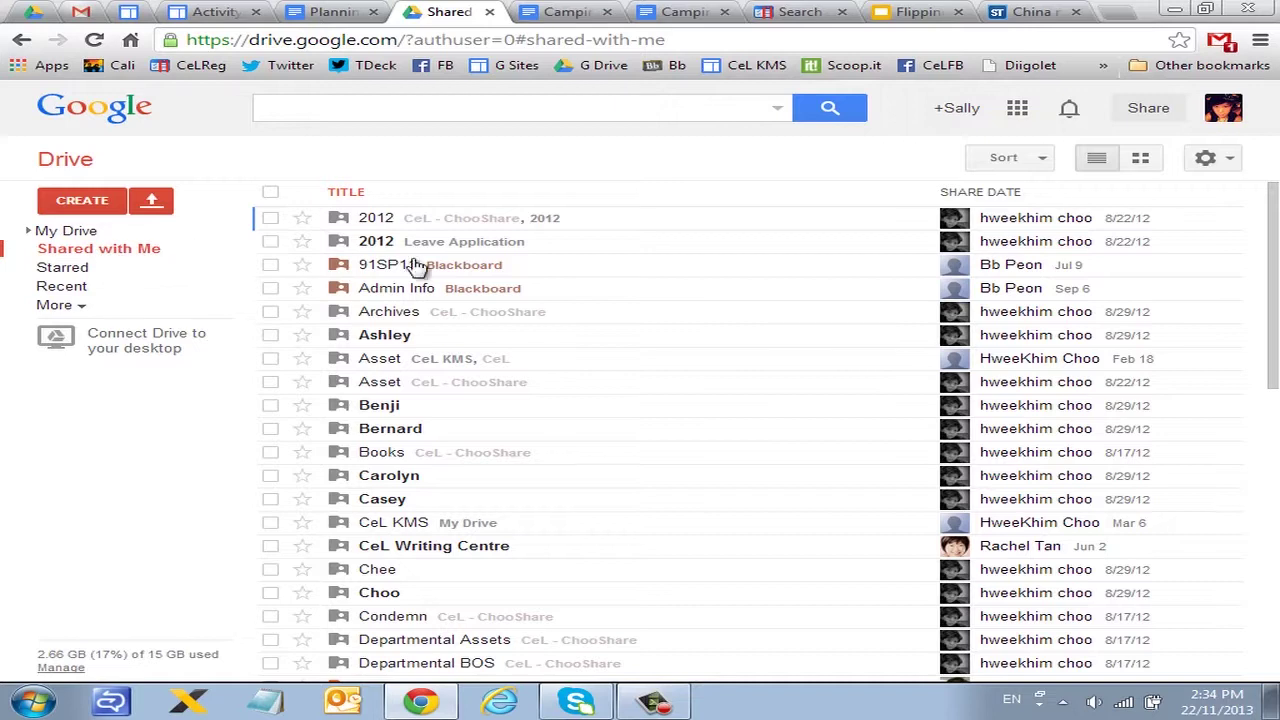
left_click(60, 286)
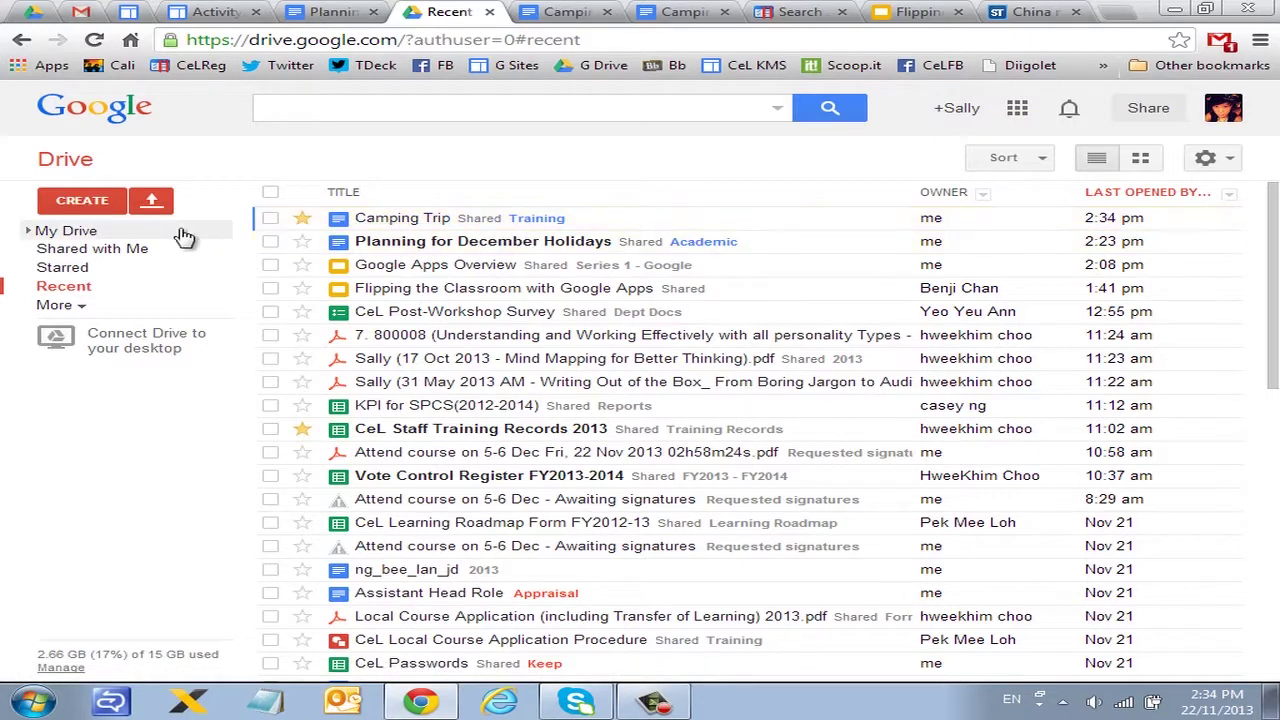
left_click(85, 268)
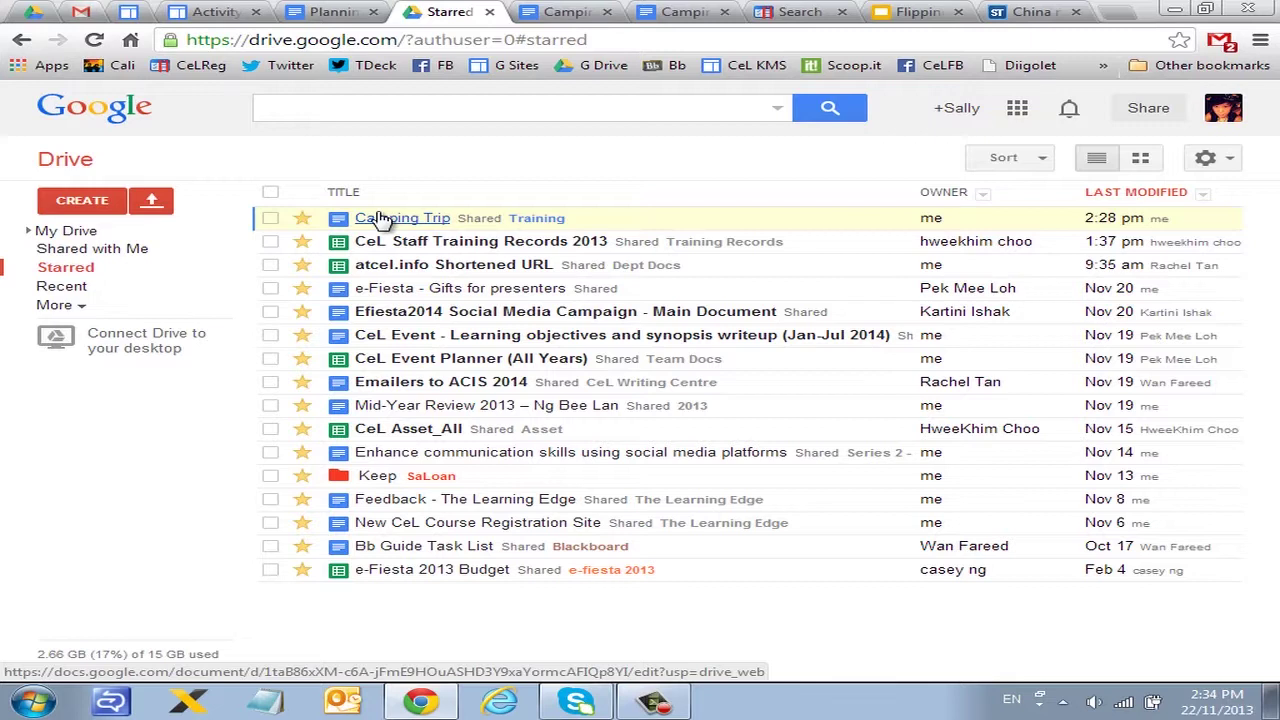
Step: Unstar Camping Trip in the Starred list, then return to Recent
left_click(303, 221)
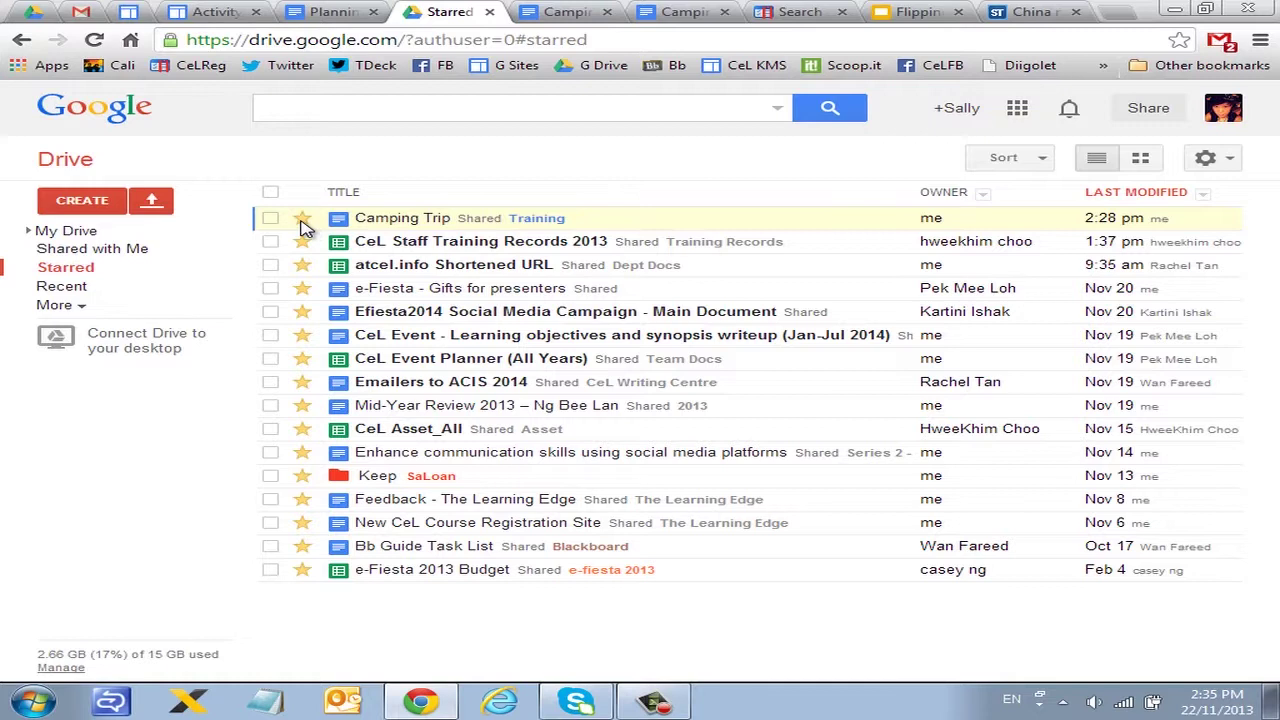
left_click(303, 221)
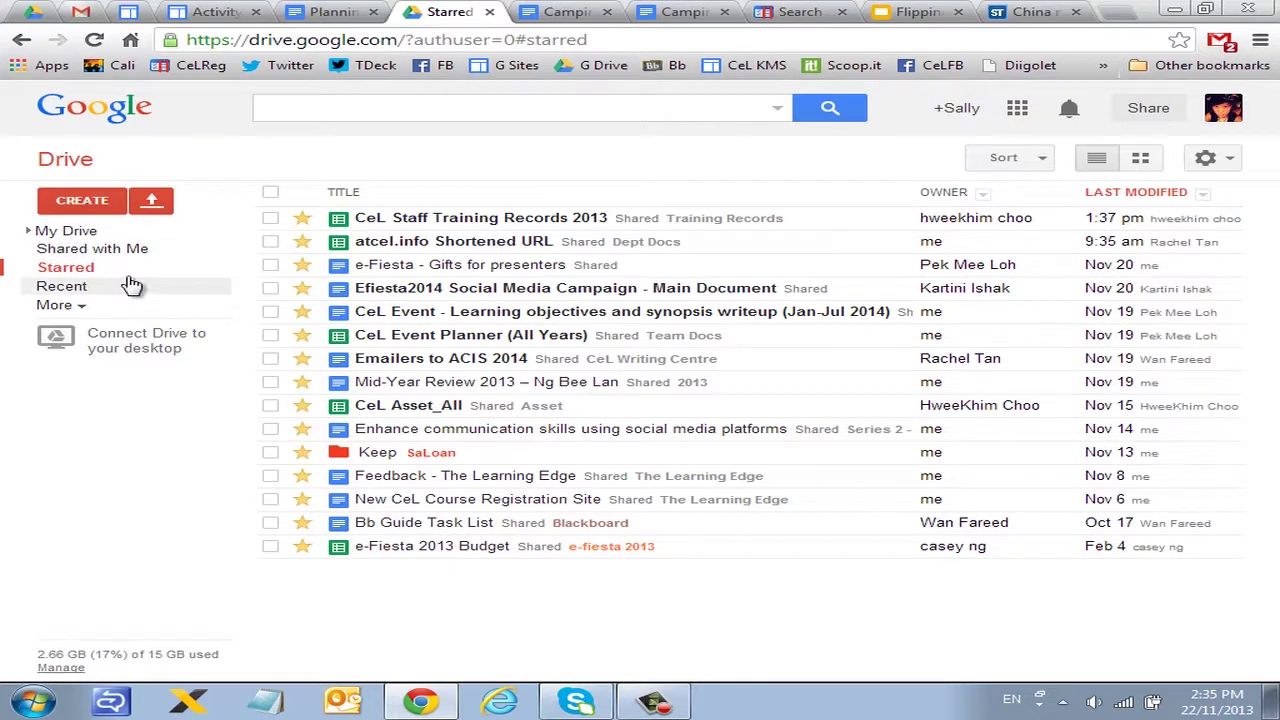
left_click(128, 287)
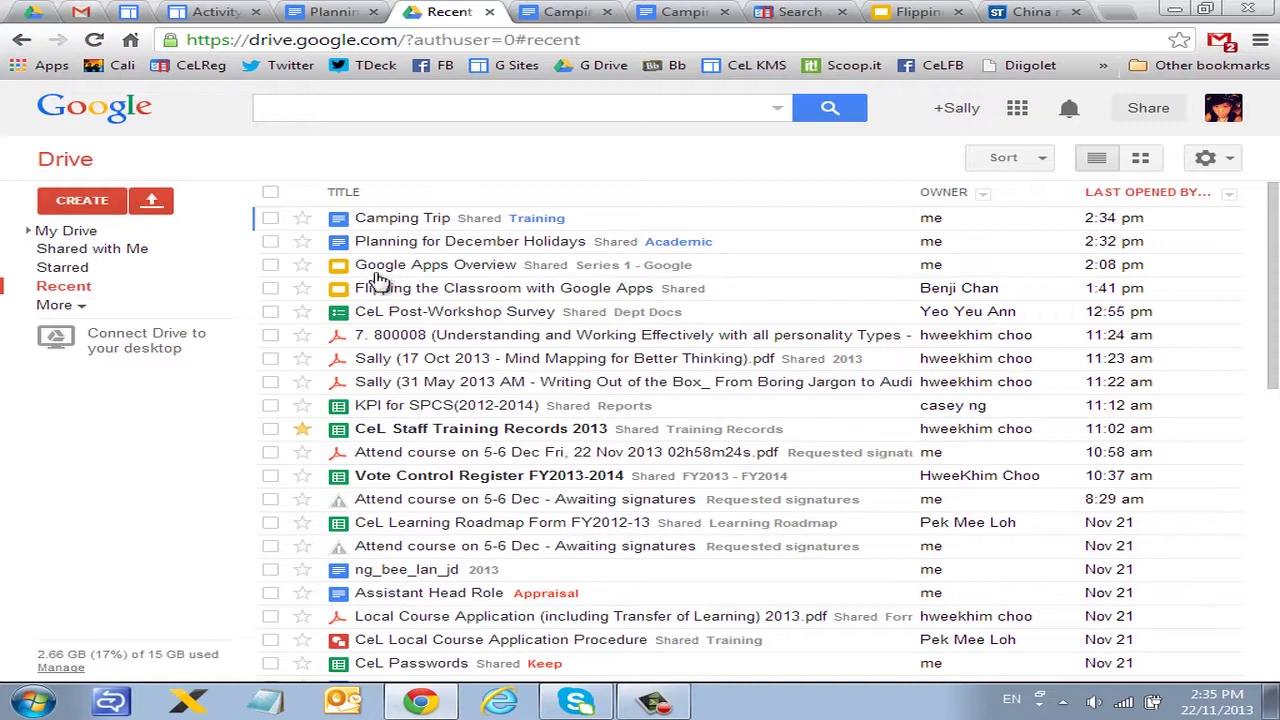
left_click(88, 203)
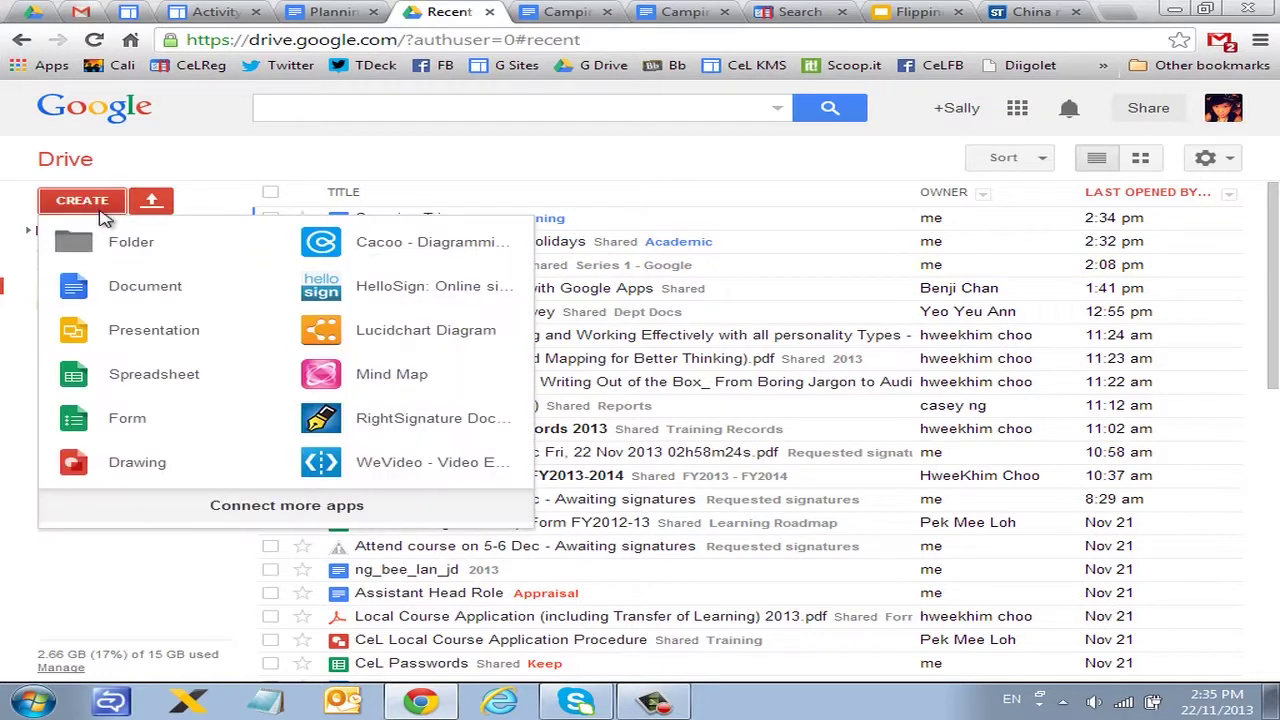
left_click(151, 201)
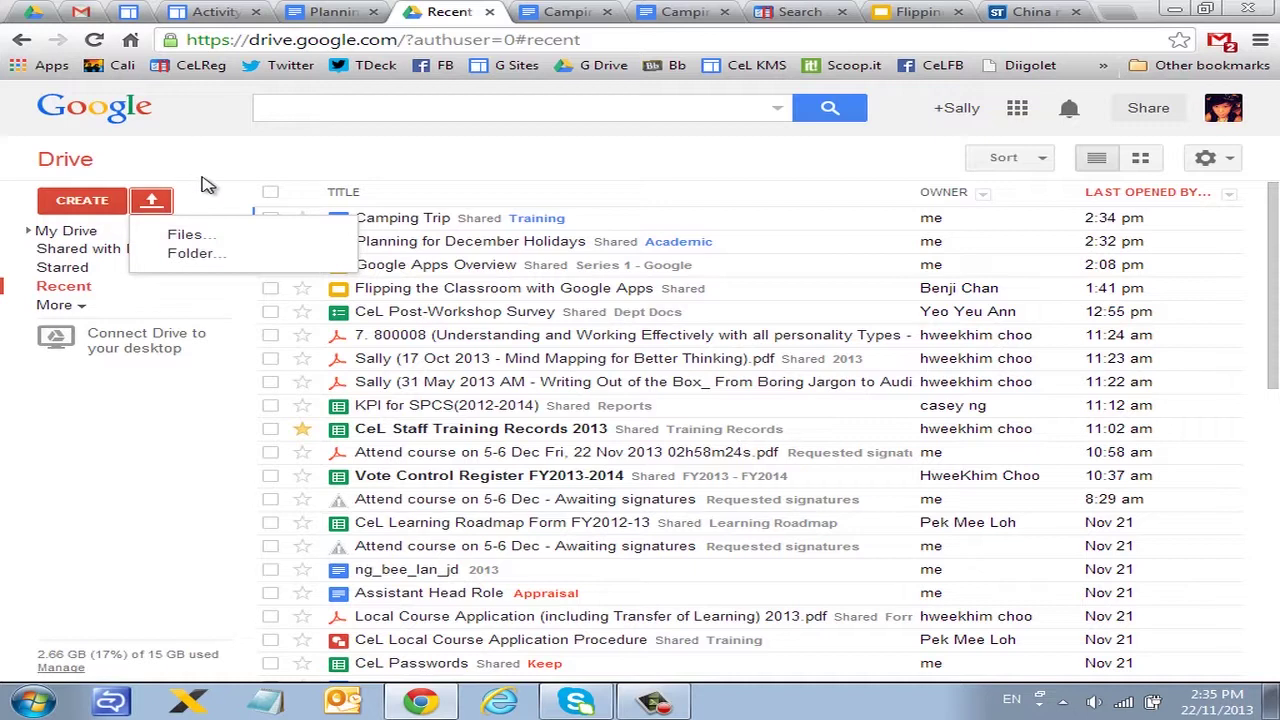
left_click(151, 202)
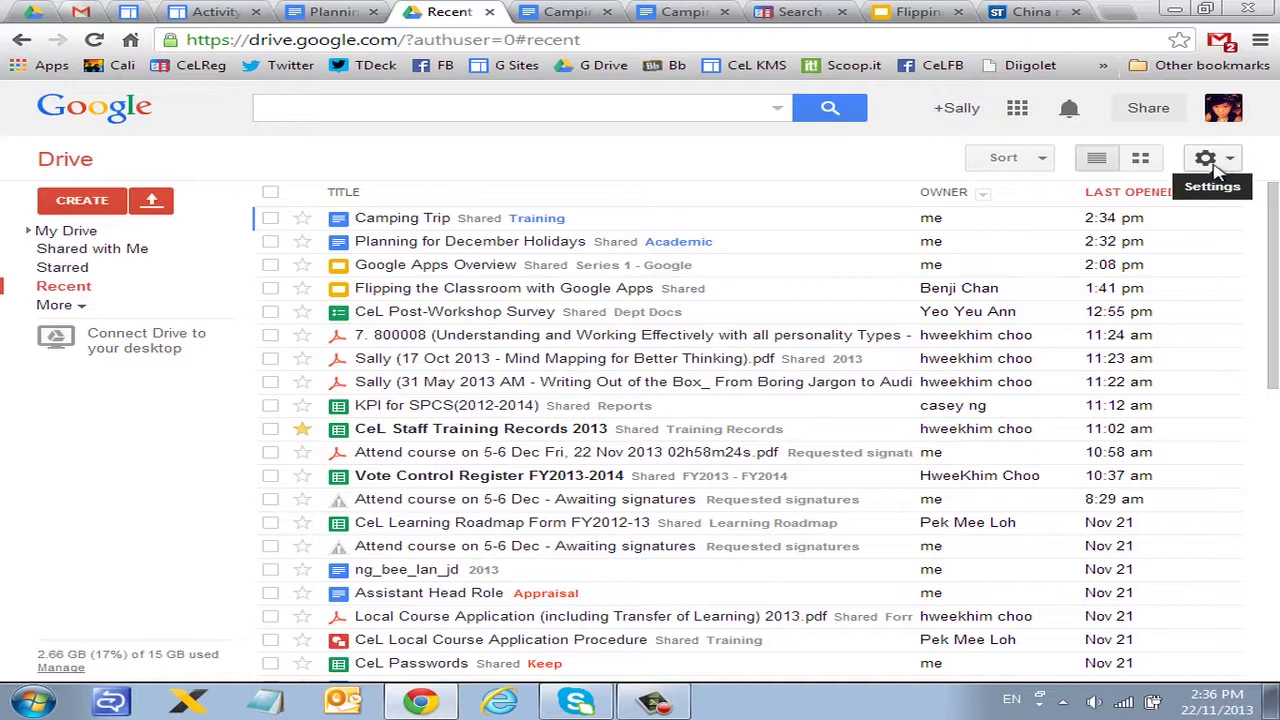
Step: Switch off 'Convert uploaded files to Google Docs format' under Upload settings and bring up the upload options
left_click(1211, 168)
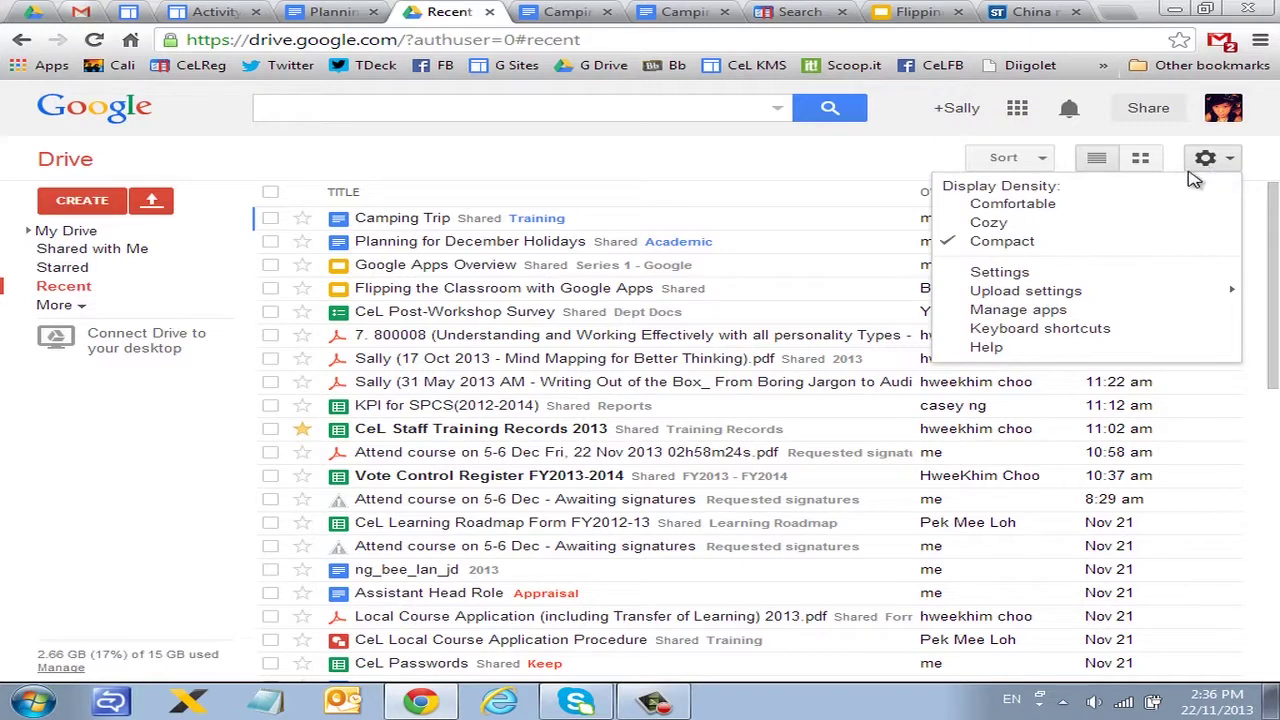
mouse_move(1120, 292)
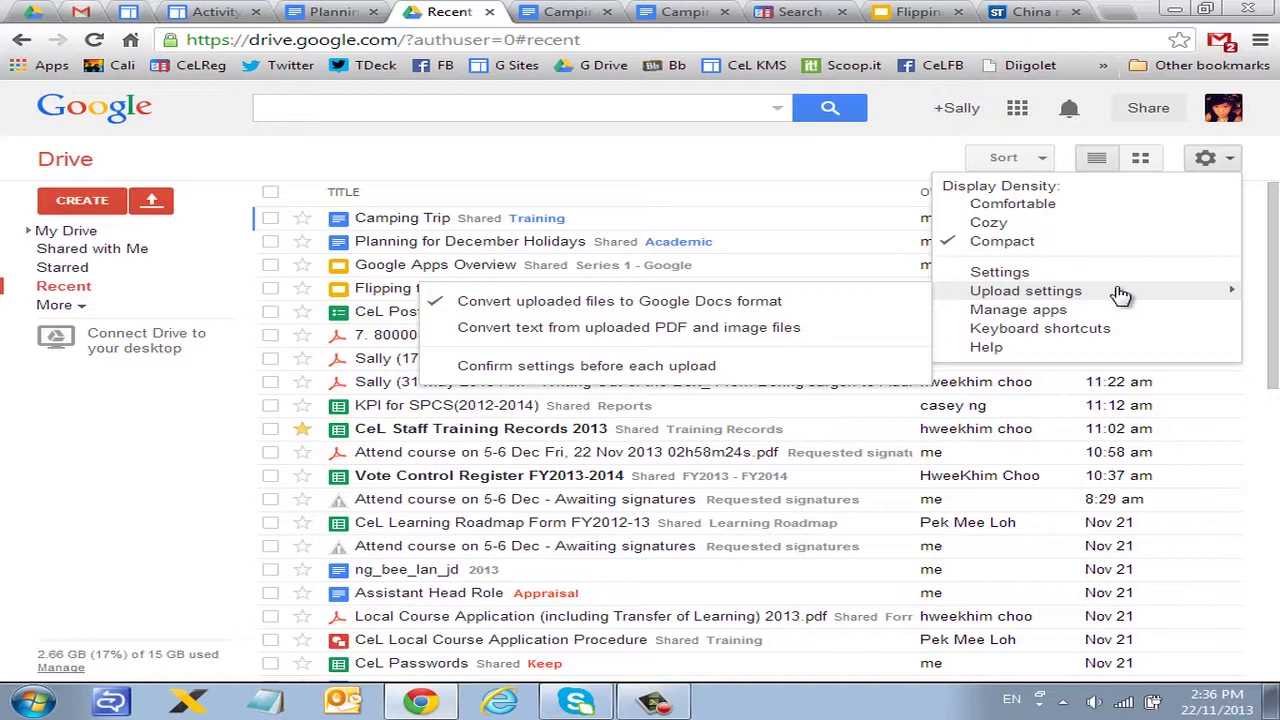
left_click(270, 545)
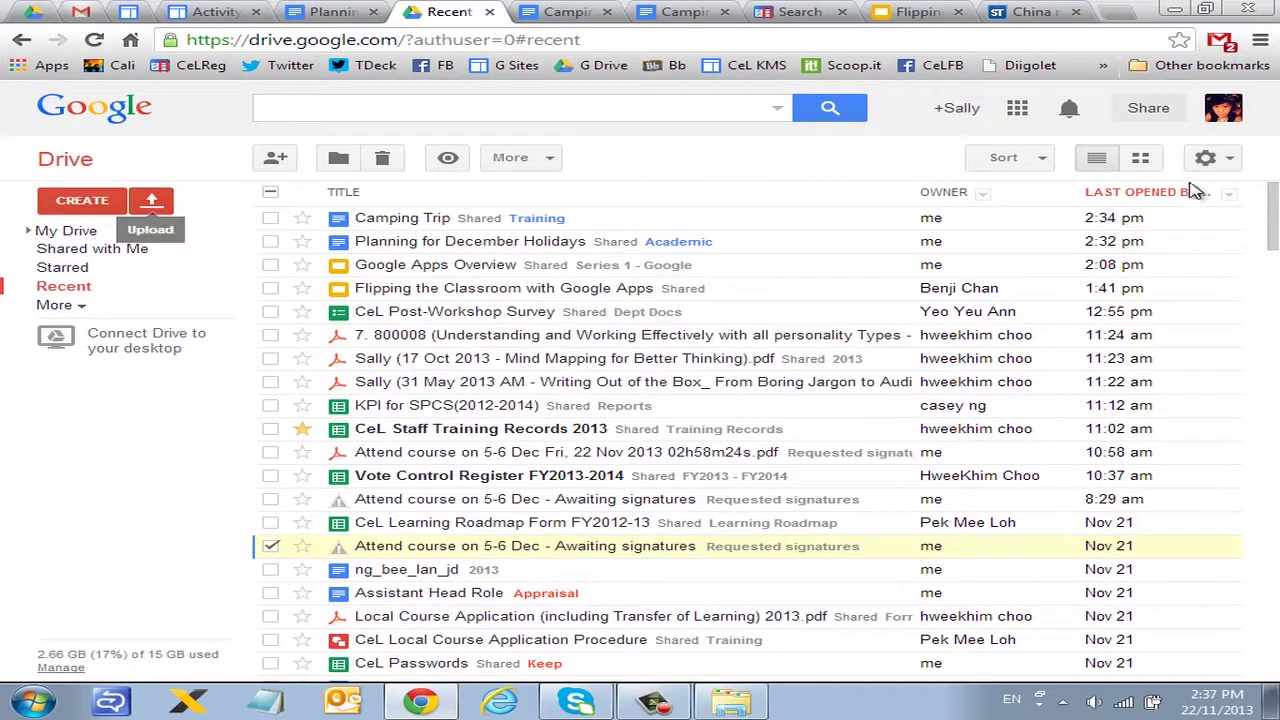
left_click(1213, 160)
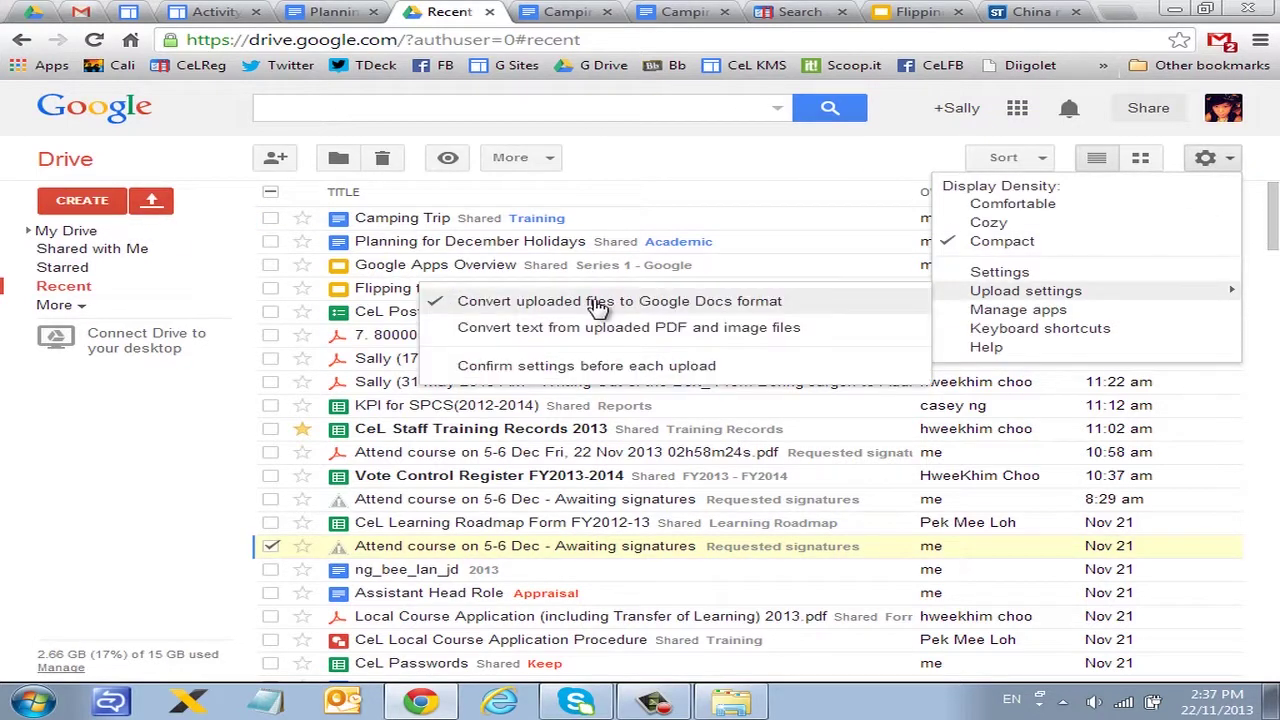
left_click(751, 220)
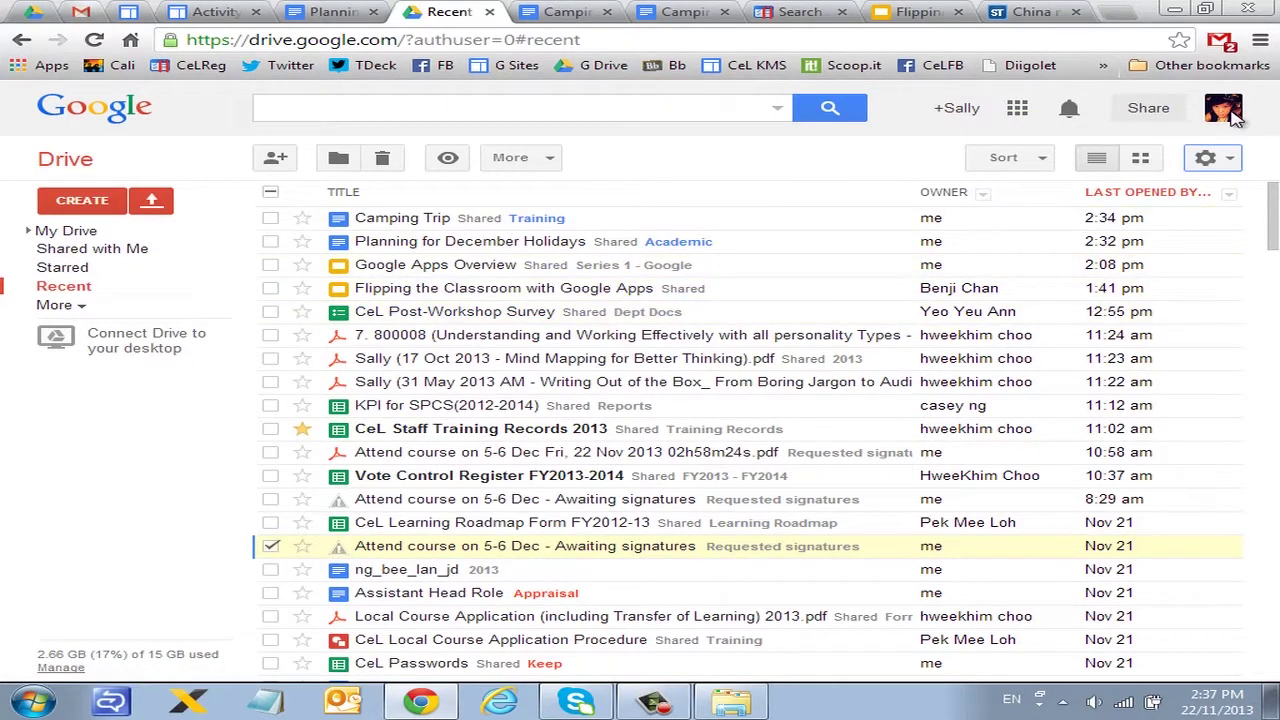
left_click(1229, 165)
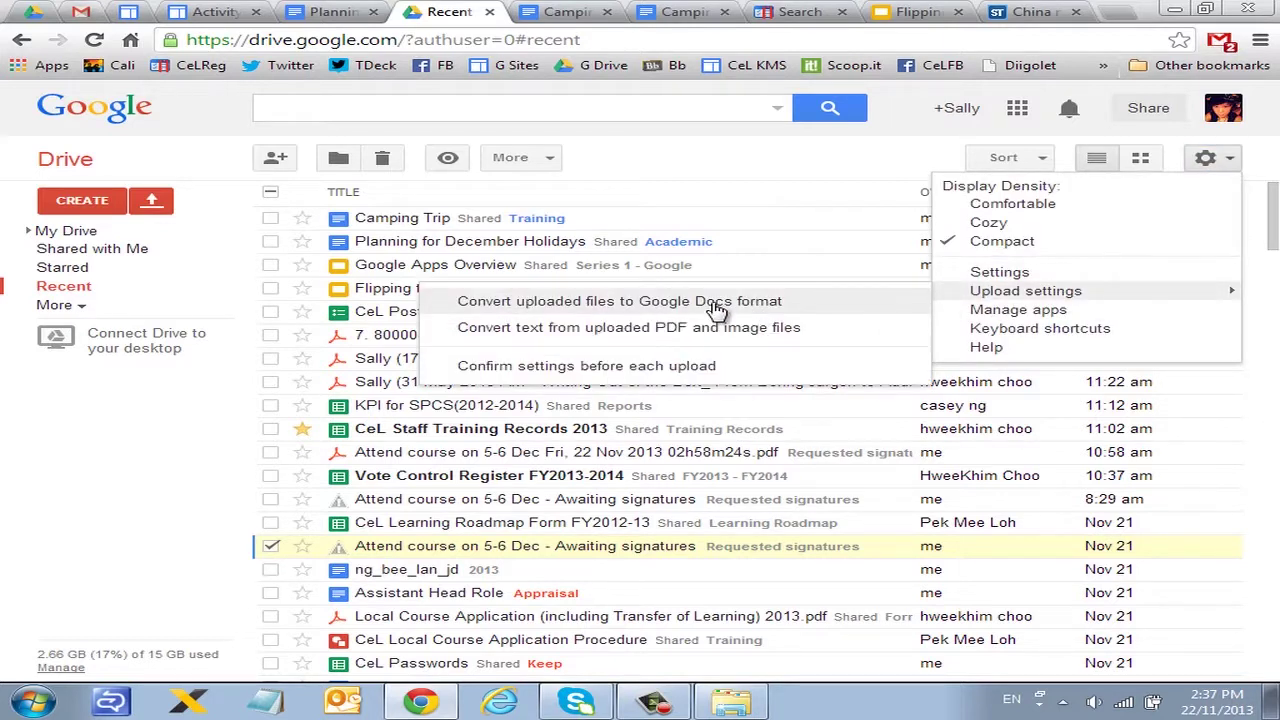
left_click(209, 297)
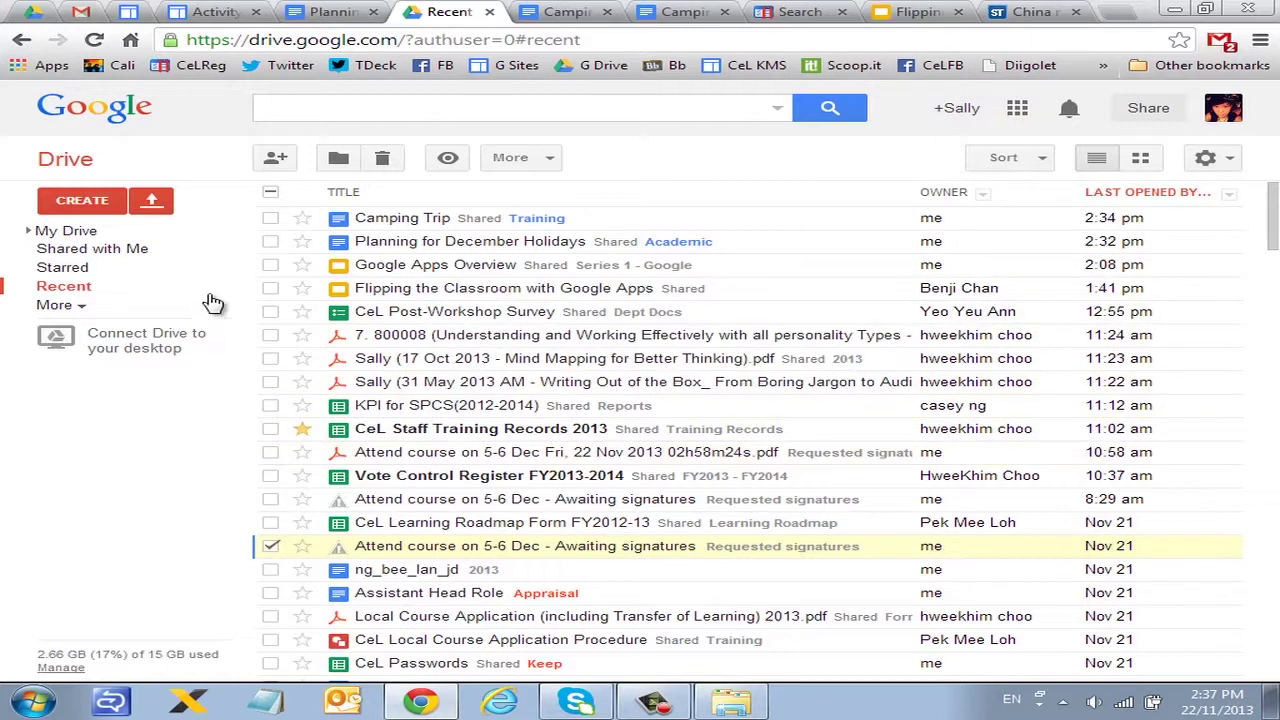
left_click(151, 200)
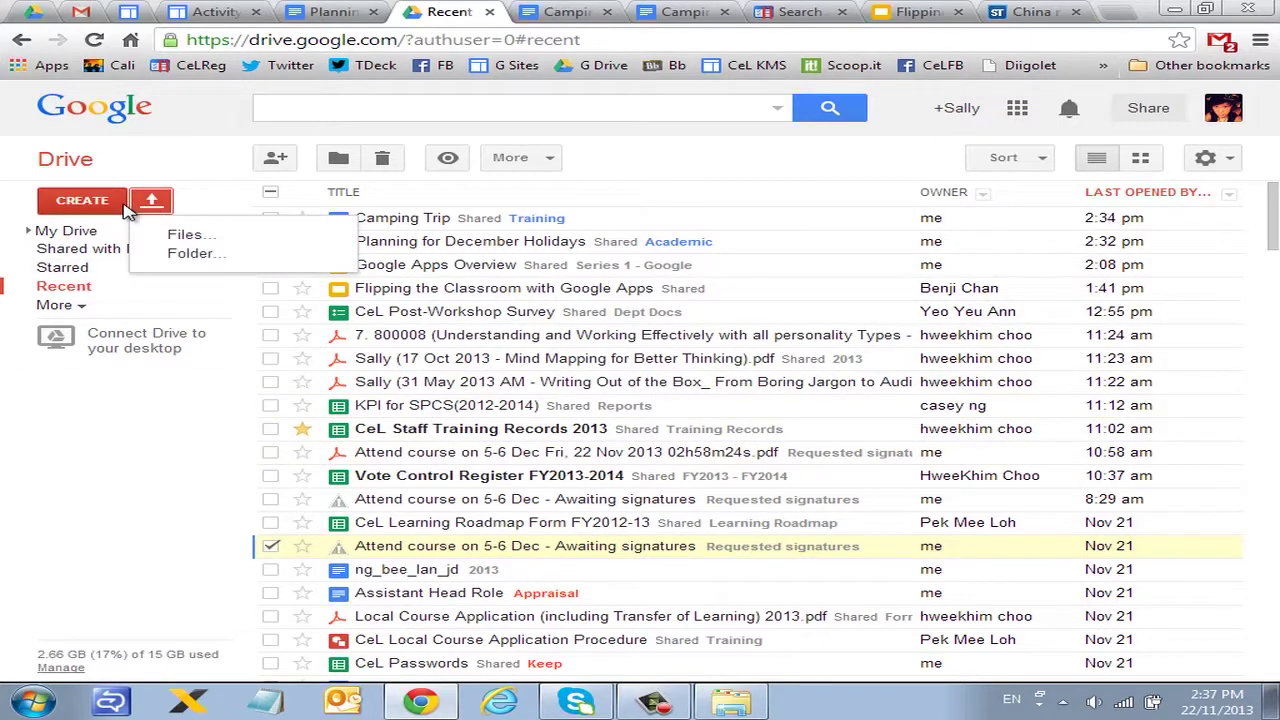
Step: Upload Testimonia - Raifanah.doc from FileCabinets, view it as a Word file, then return to Recent
left_click(236, 245)
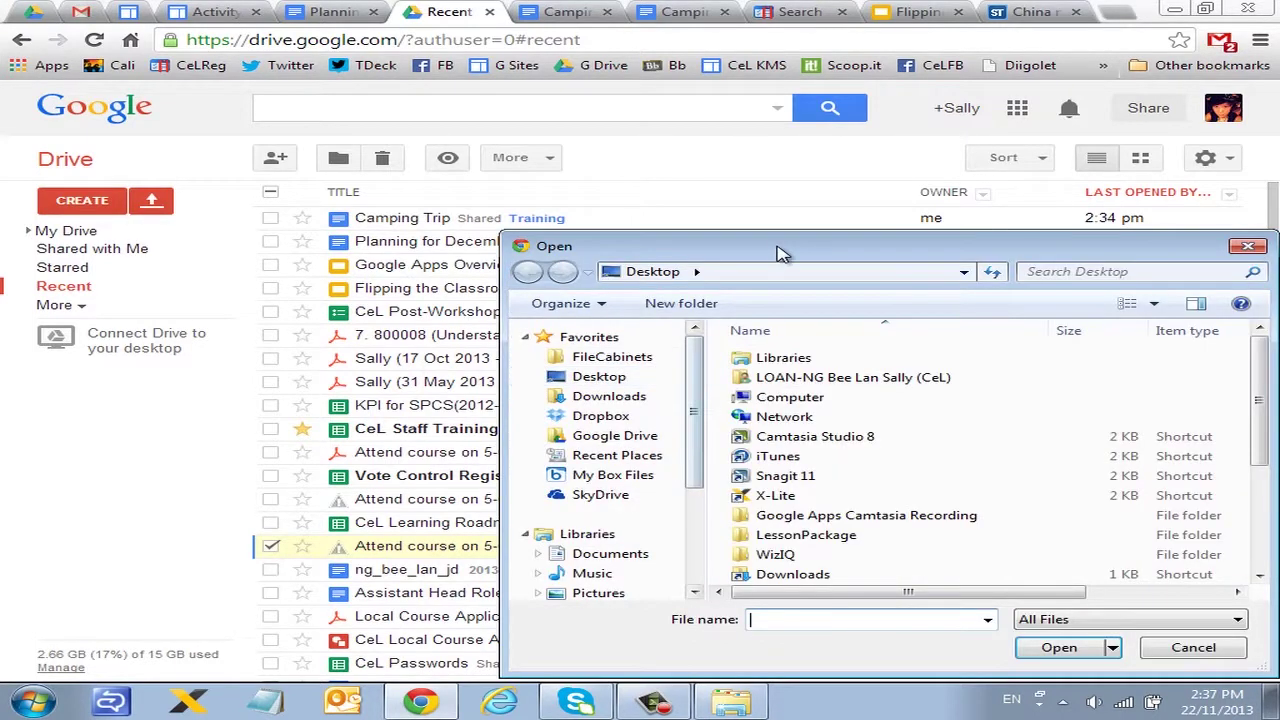
left_click_drag(780, 250, 566, 186)
left_click(393, 290)
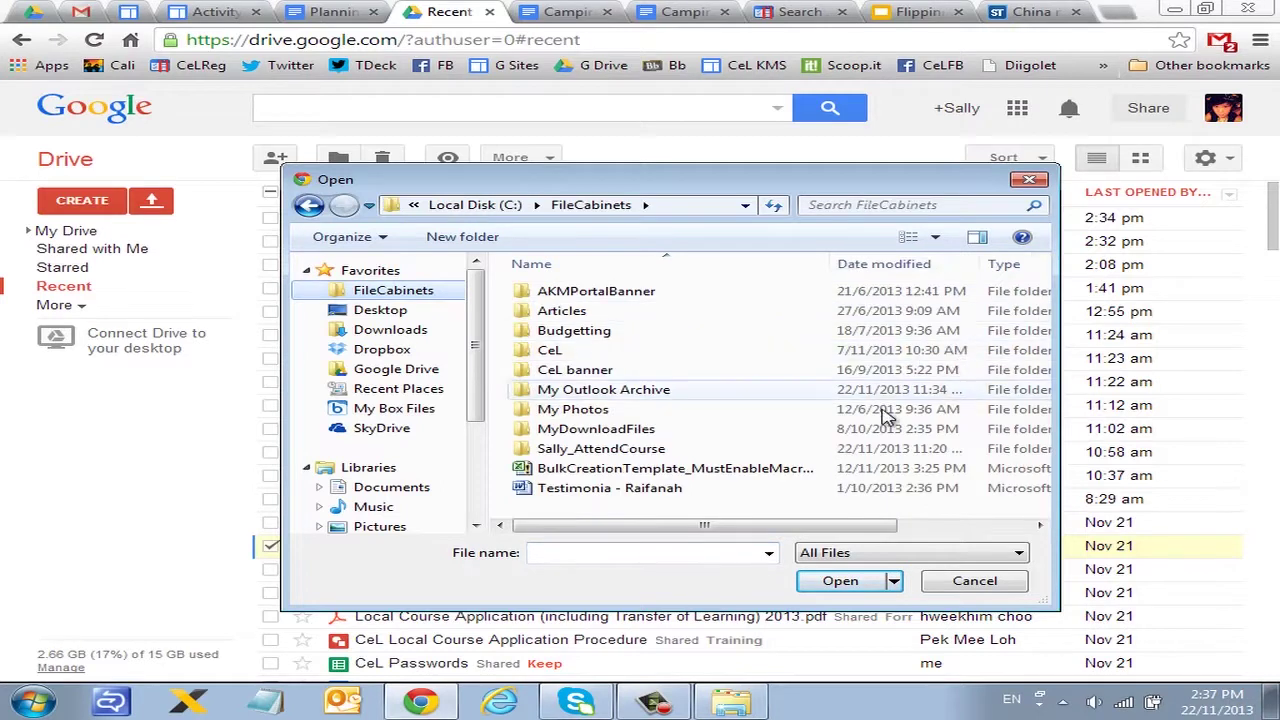
left_click(720, 492)
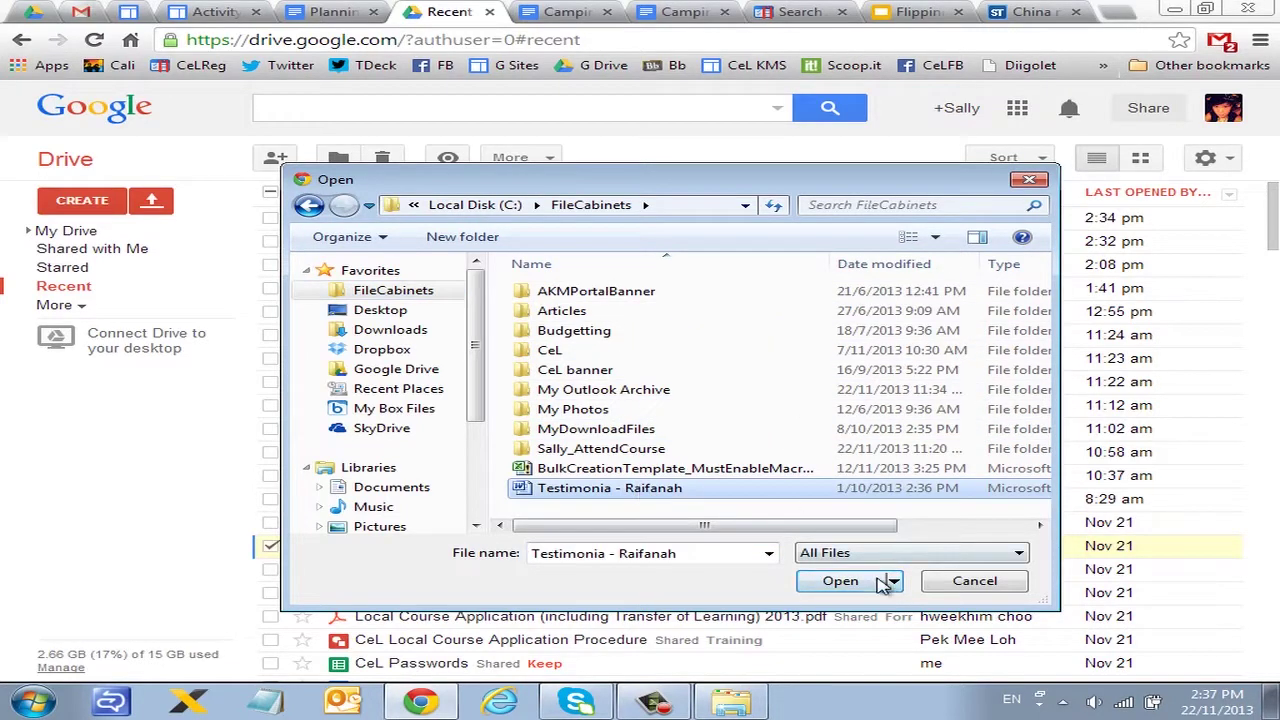
left_click(893, 580)
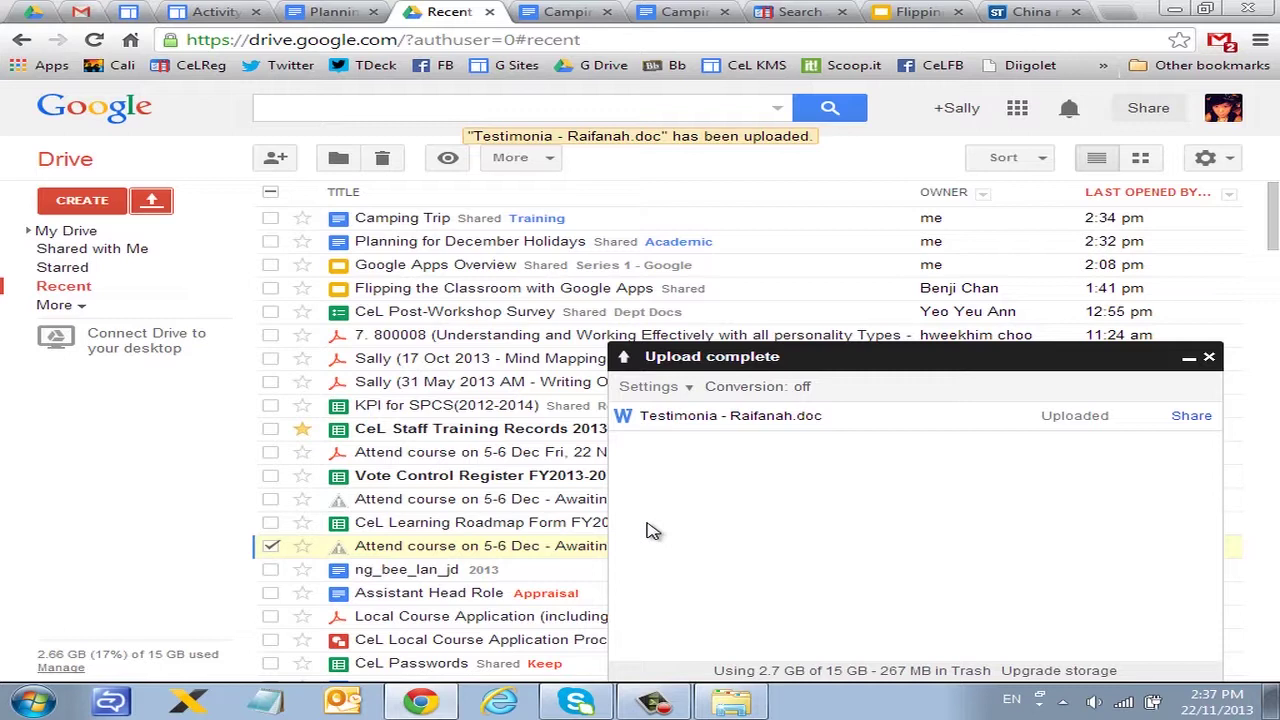
left_click(697, 421)
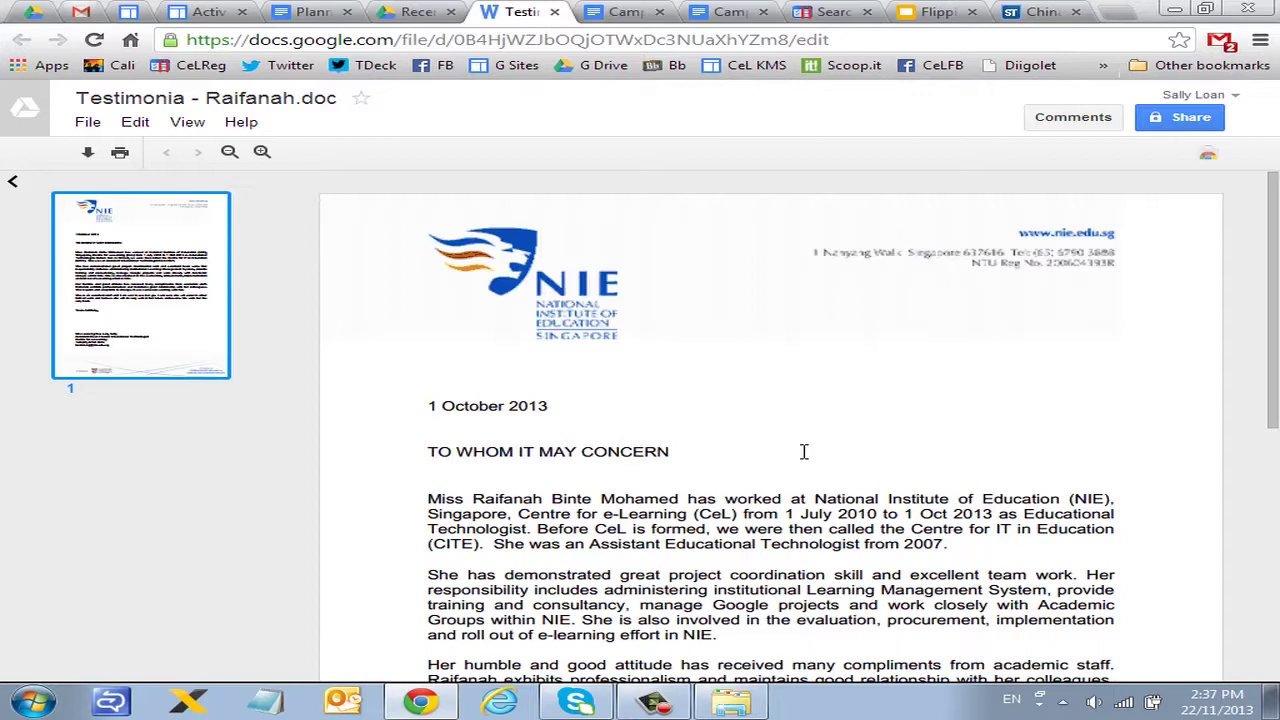
left_click(415, 12)
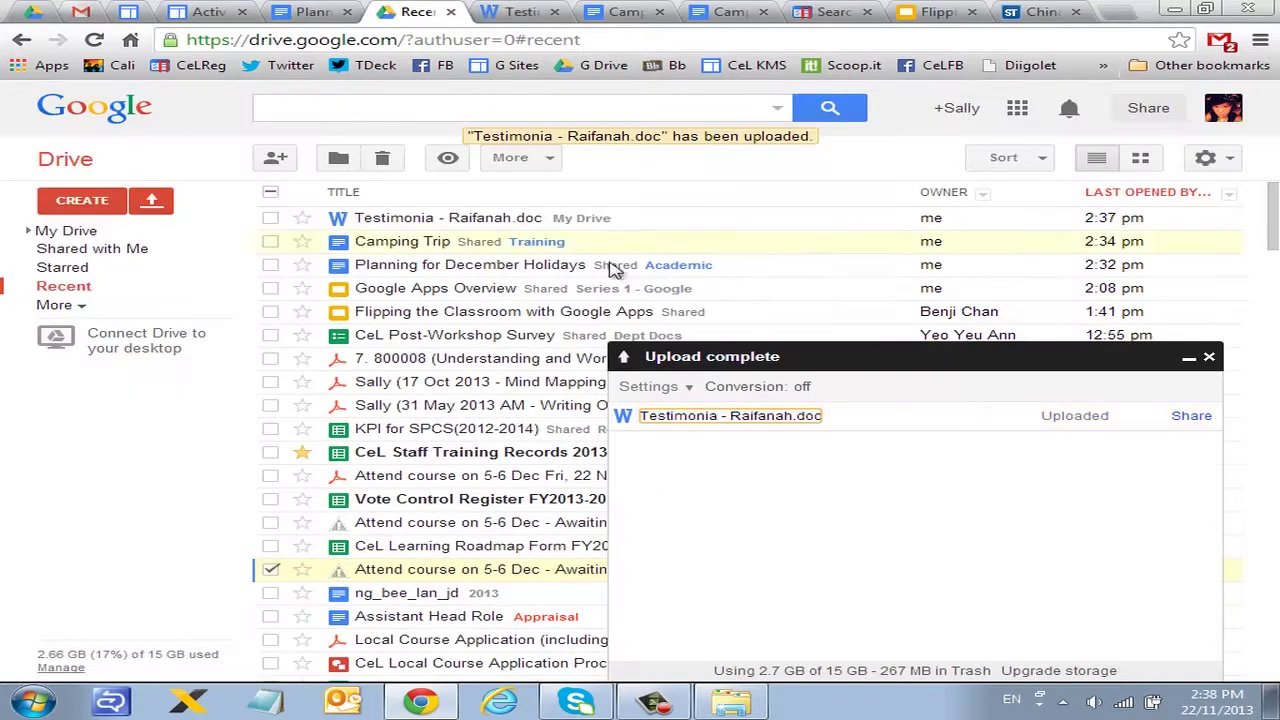
Step: Turn on 'Convert uploaded files to Google Docs format' in Drive's Upload settings
left_click(1210, 358)
left_click(1212, 157)
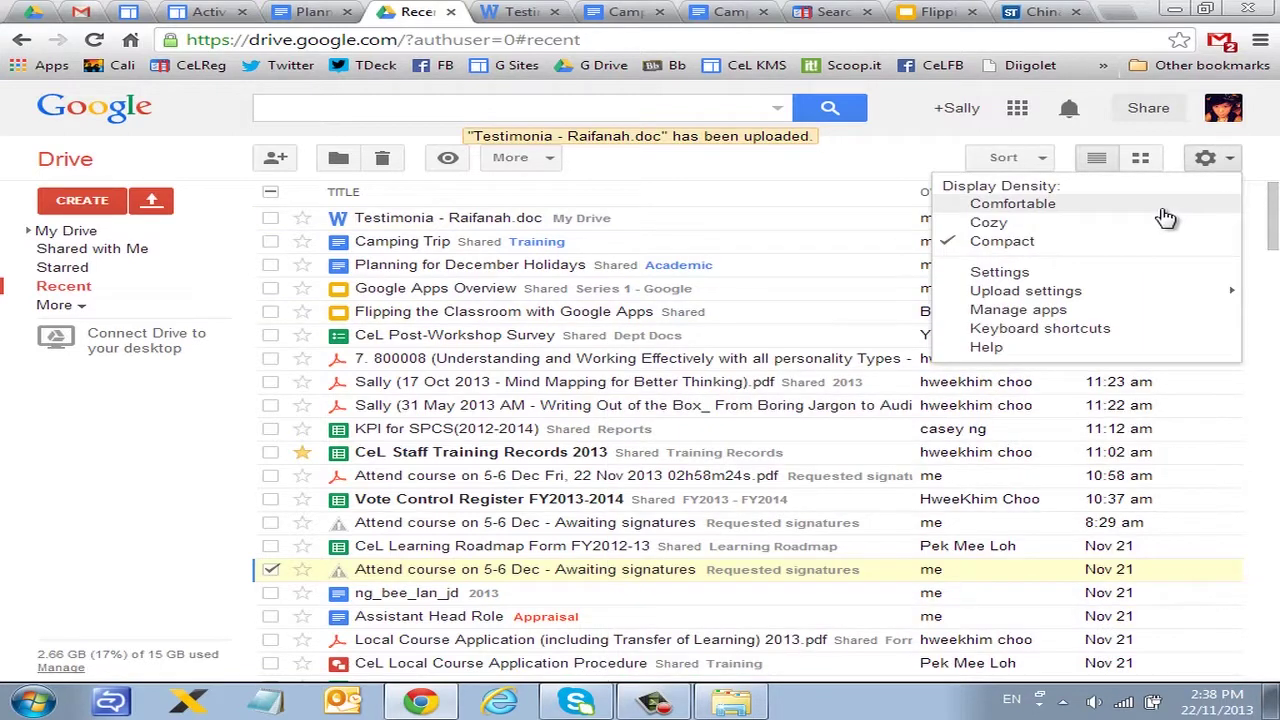
mouse_move(1117, 291)
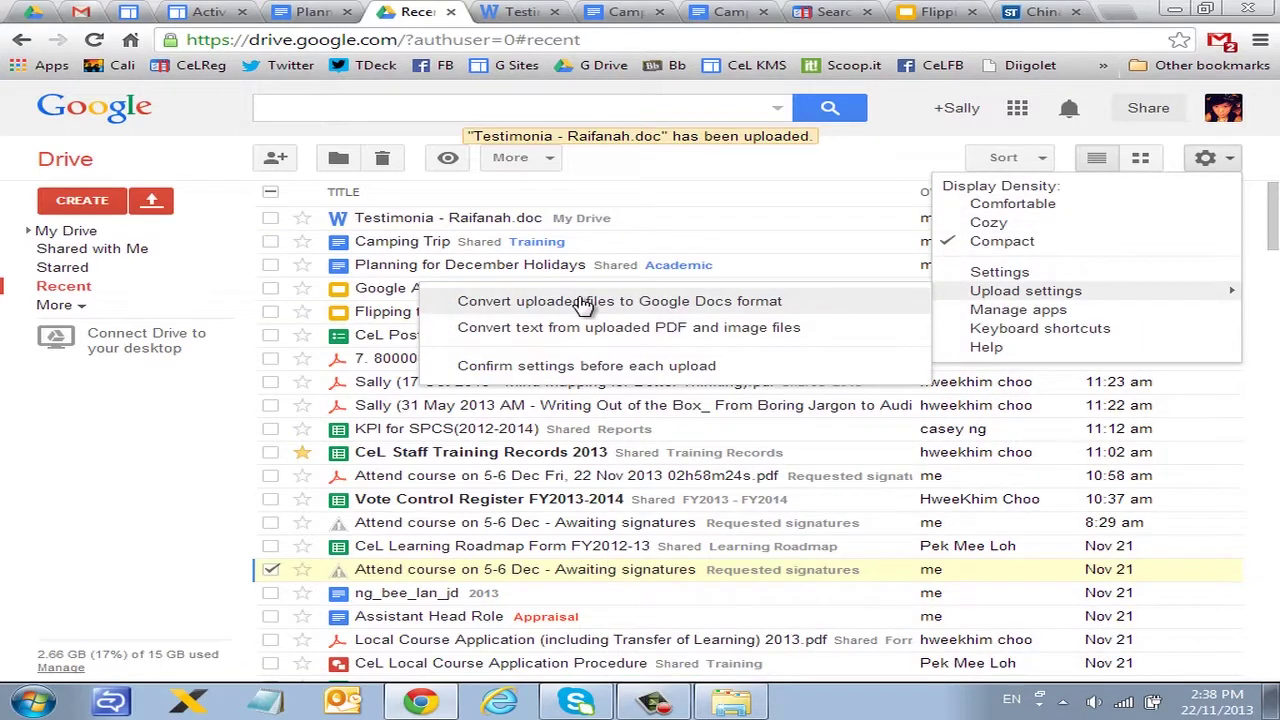
left_click(583, 303)
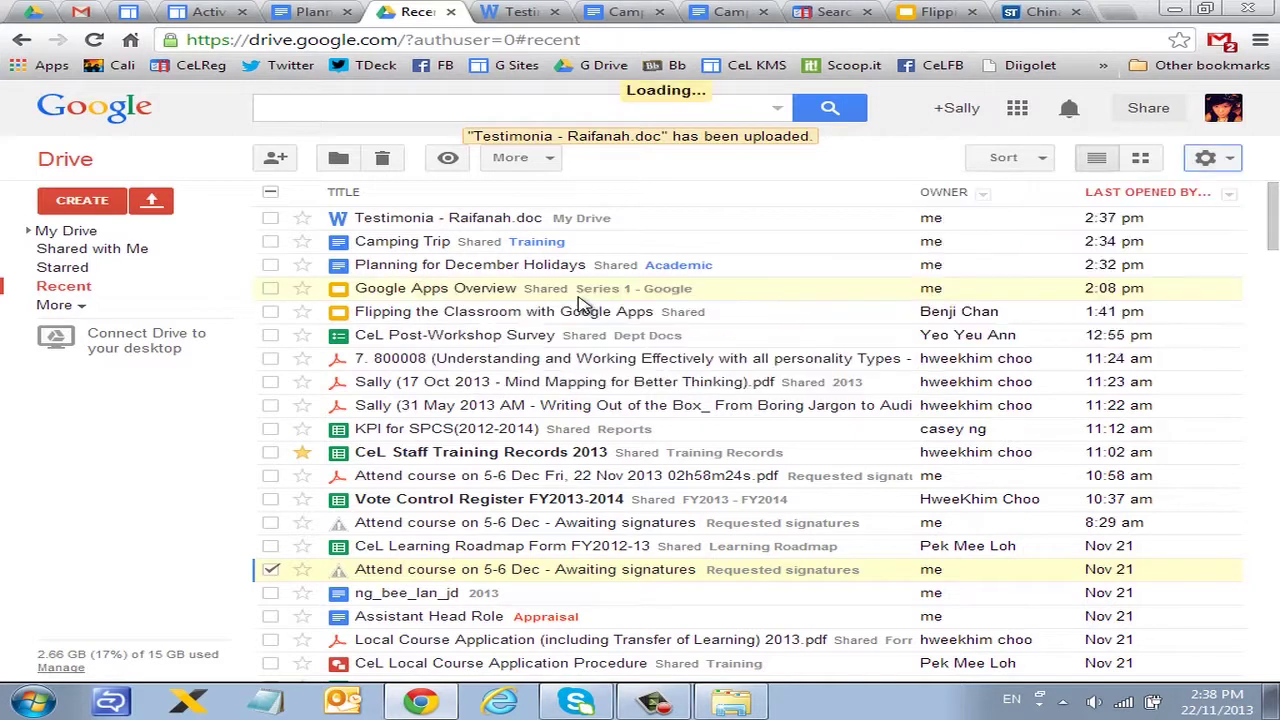
left_click(1218, 158)
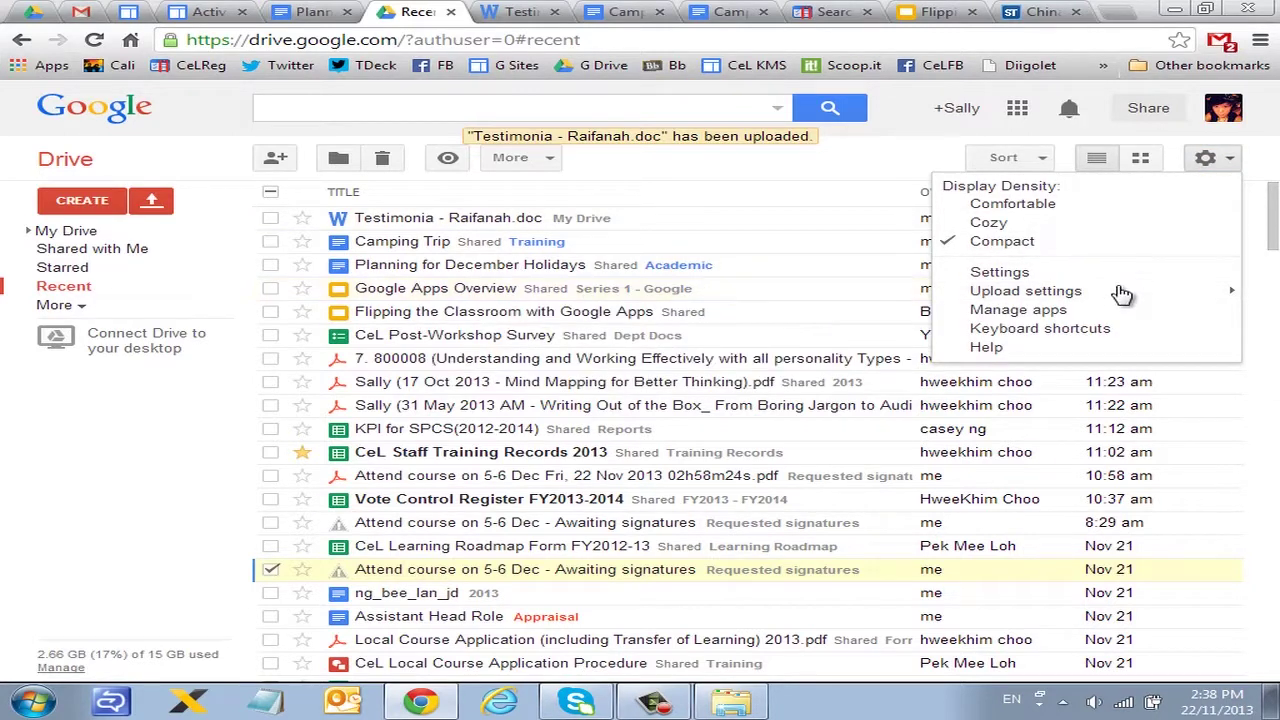
mouse_move(1060, 292)
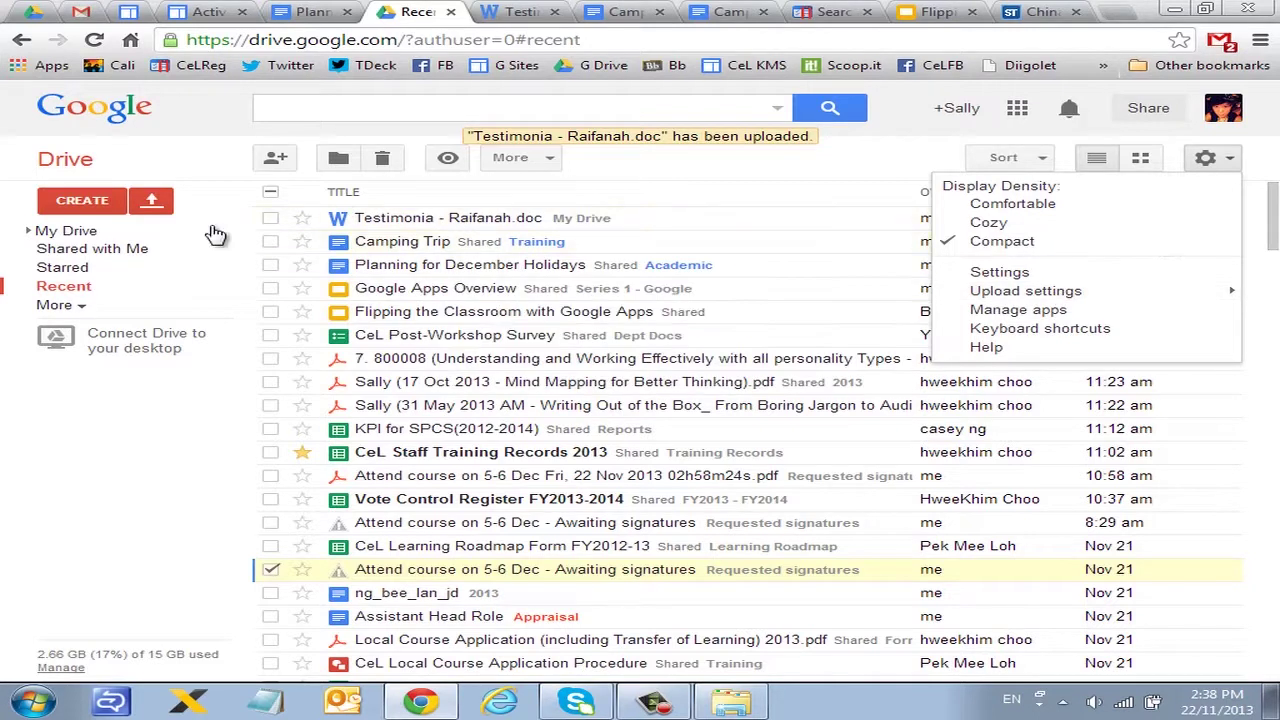
Step: Re-upload the Testimonia - Raifanah file and close the upload complete panel
left_click(152, 200)
left_click(278, 240)
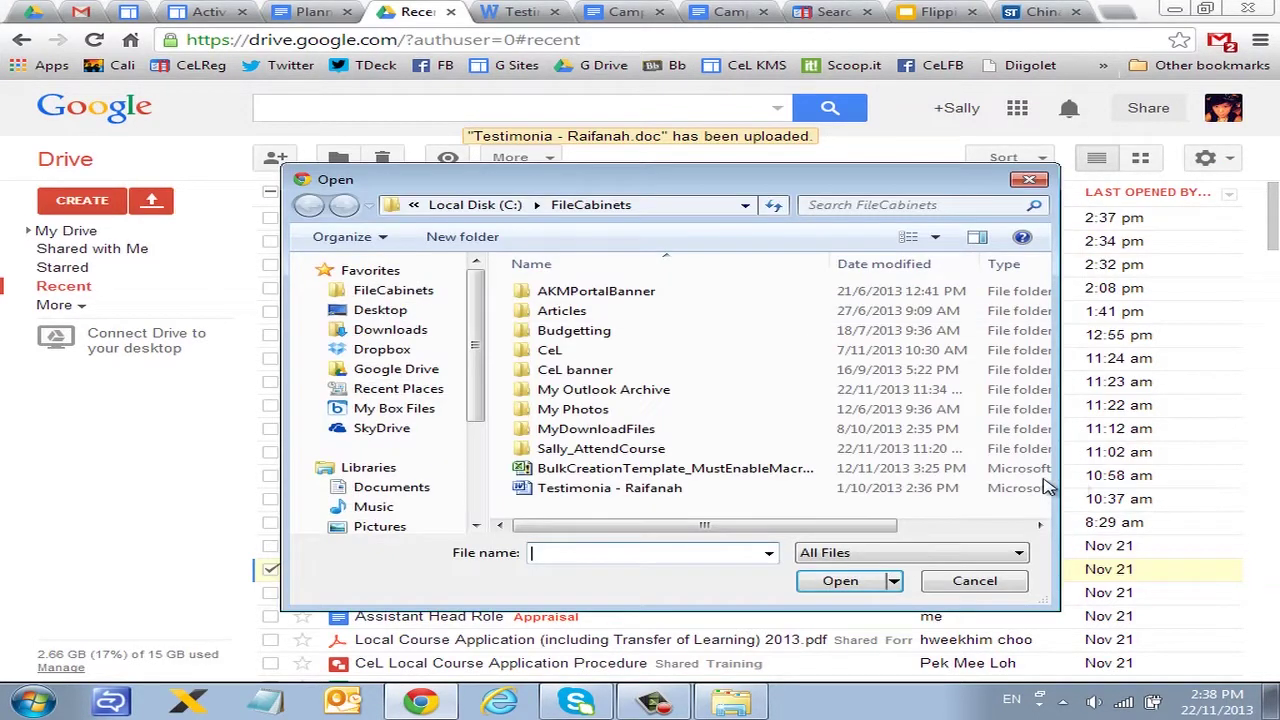
left_click(650, 488)
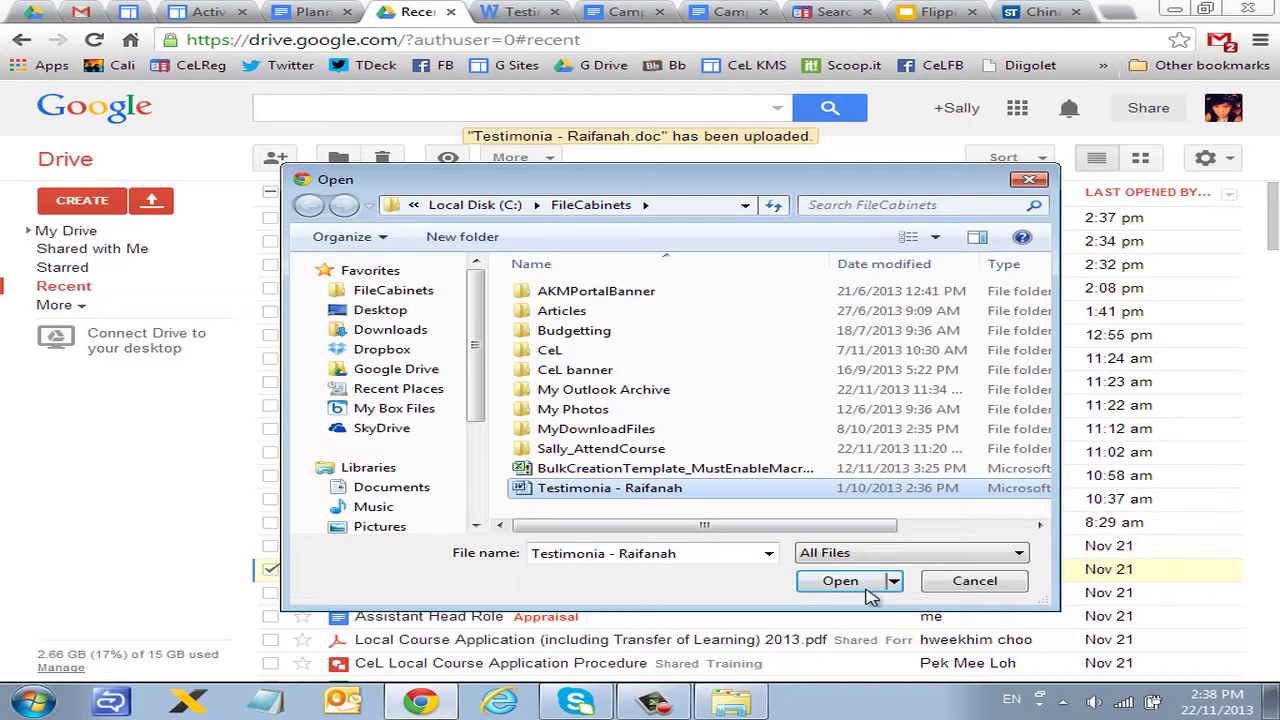
left_click(866, 586)
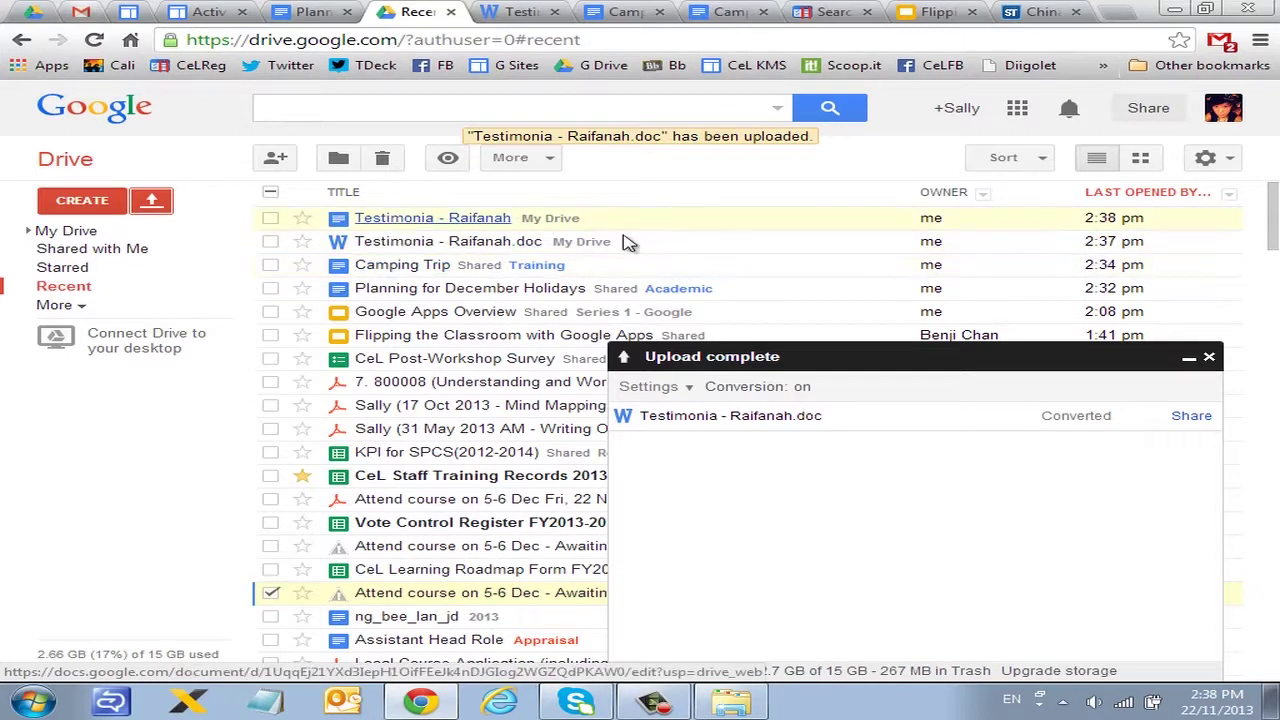
left_click(1207, 362)
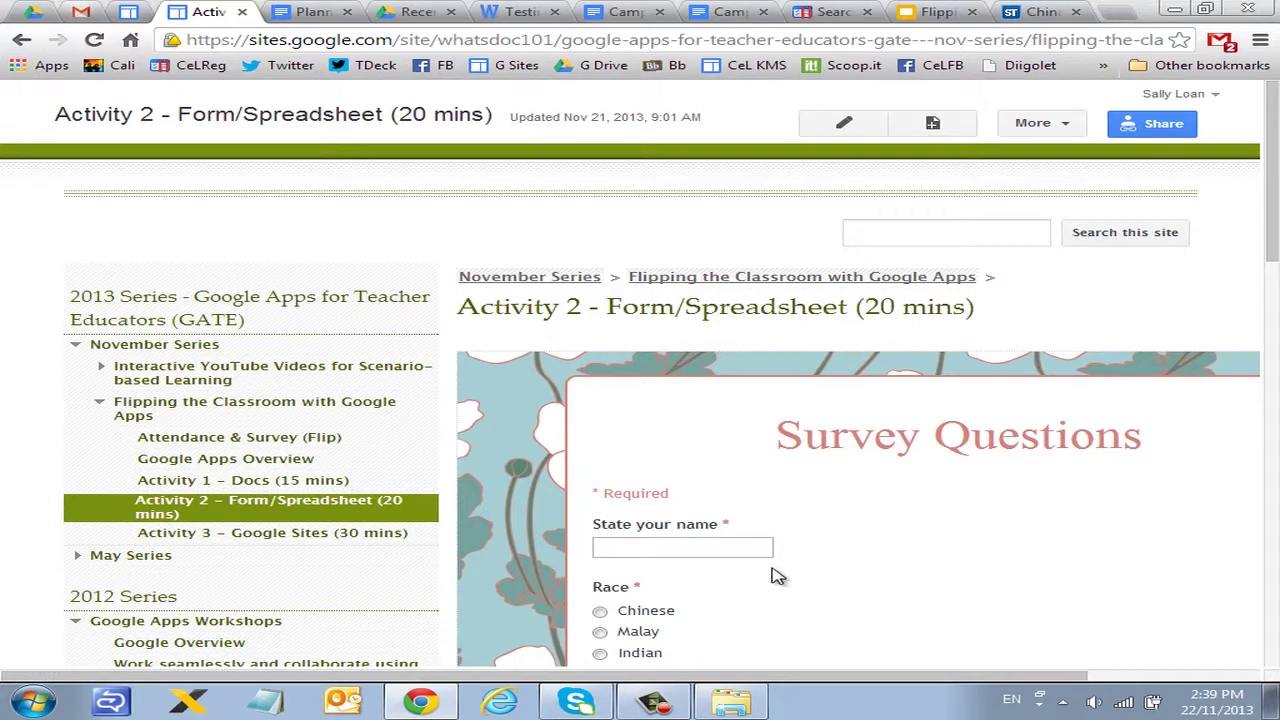
Step: Scroll through the embedded Survey Questions form on the Activity 2 page down to Submit
scroll(778, 576, "down", 4)
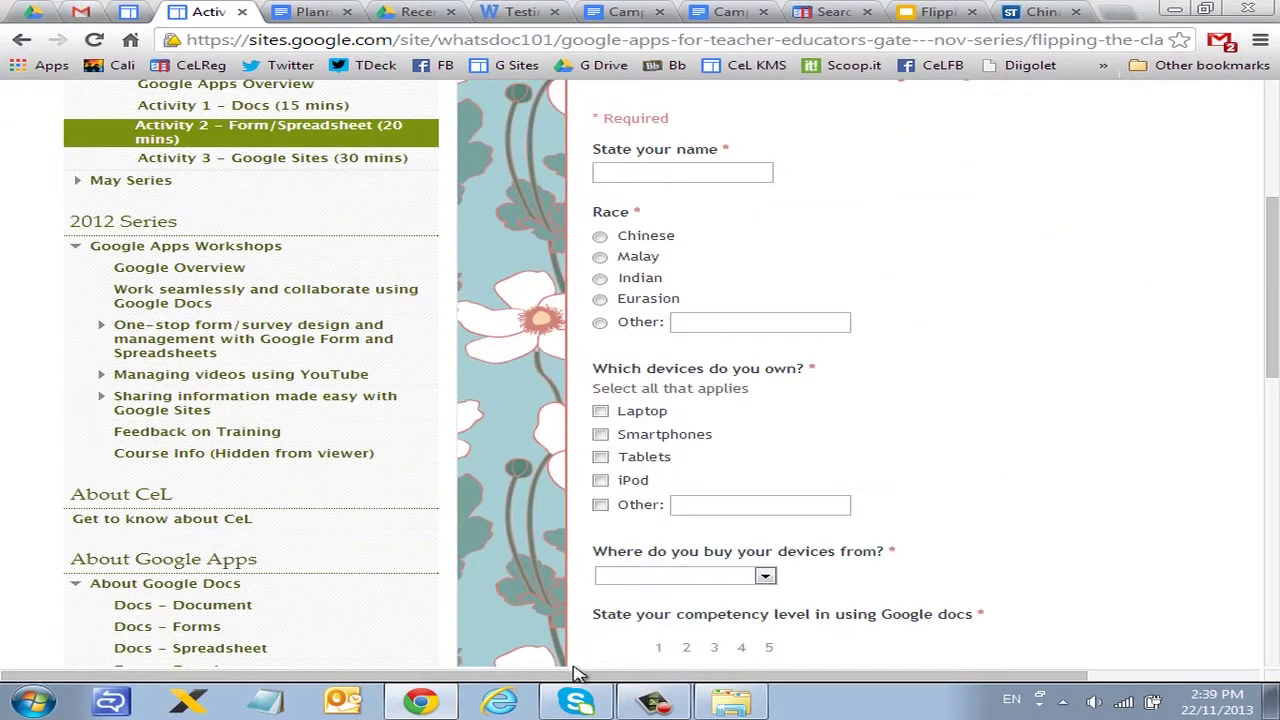
left_click_drag(577, 675, 752, 677)
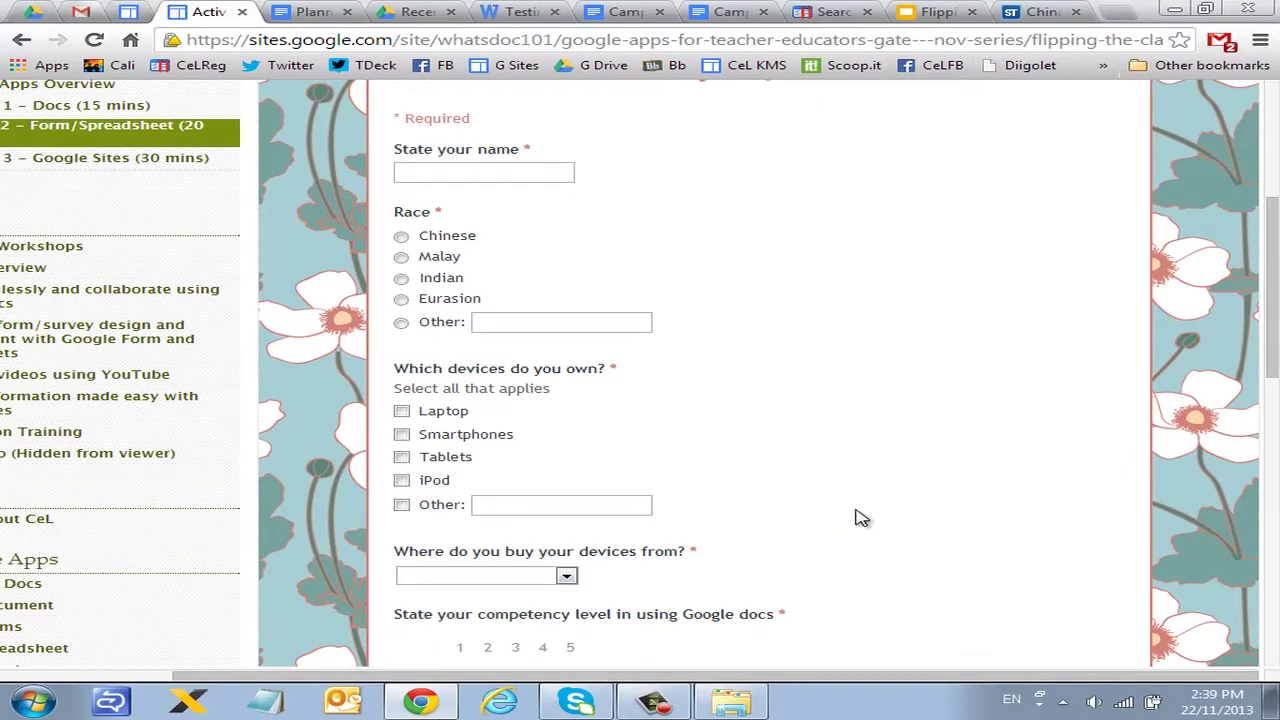
scroll(846, 512, "up", 2)
scroll(846, 508, "down", 2)
scroll(838, 507, "up", 2)
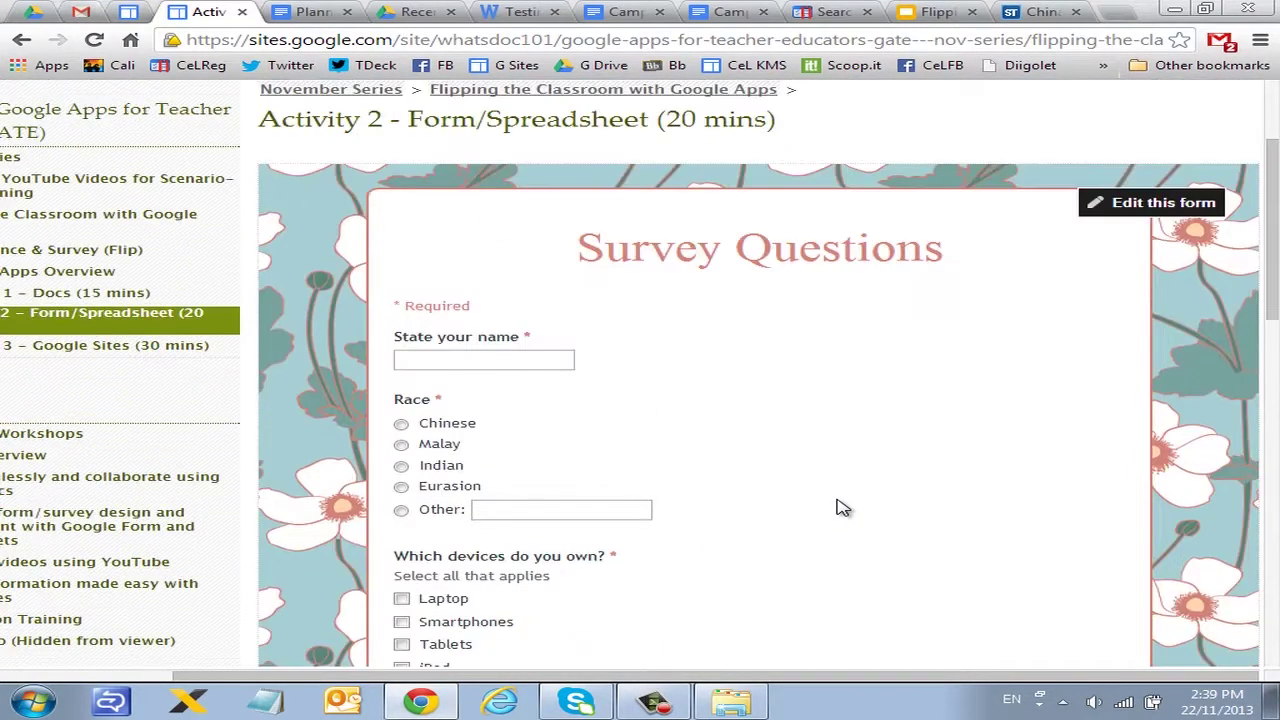
scroll(770, 435, "down", 7)
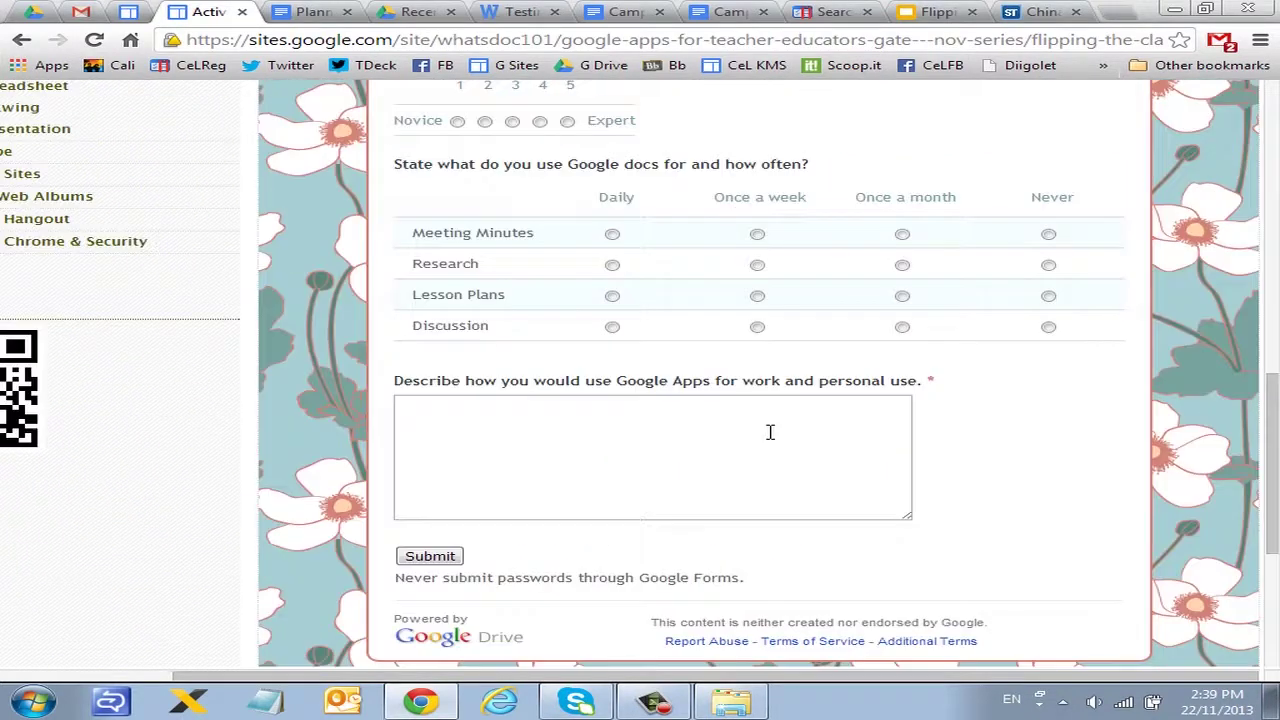
scroll(770, 432, "up", 7)
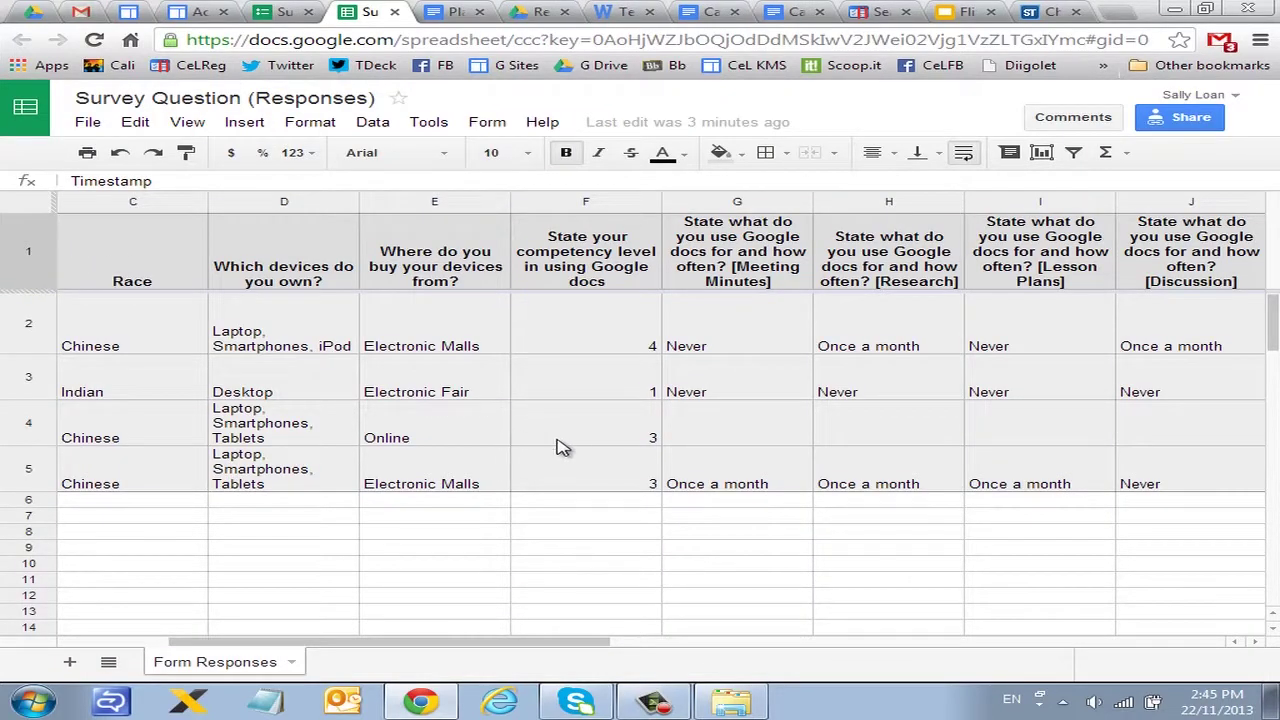
Step: Look over the four responses in the Survey Question (Responses) sheet, then open the Form menu
scroll(568, 460, "down", 1)
scroll(575, 460, "up", 1)
left_click(489, 122)
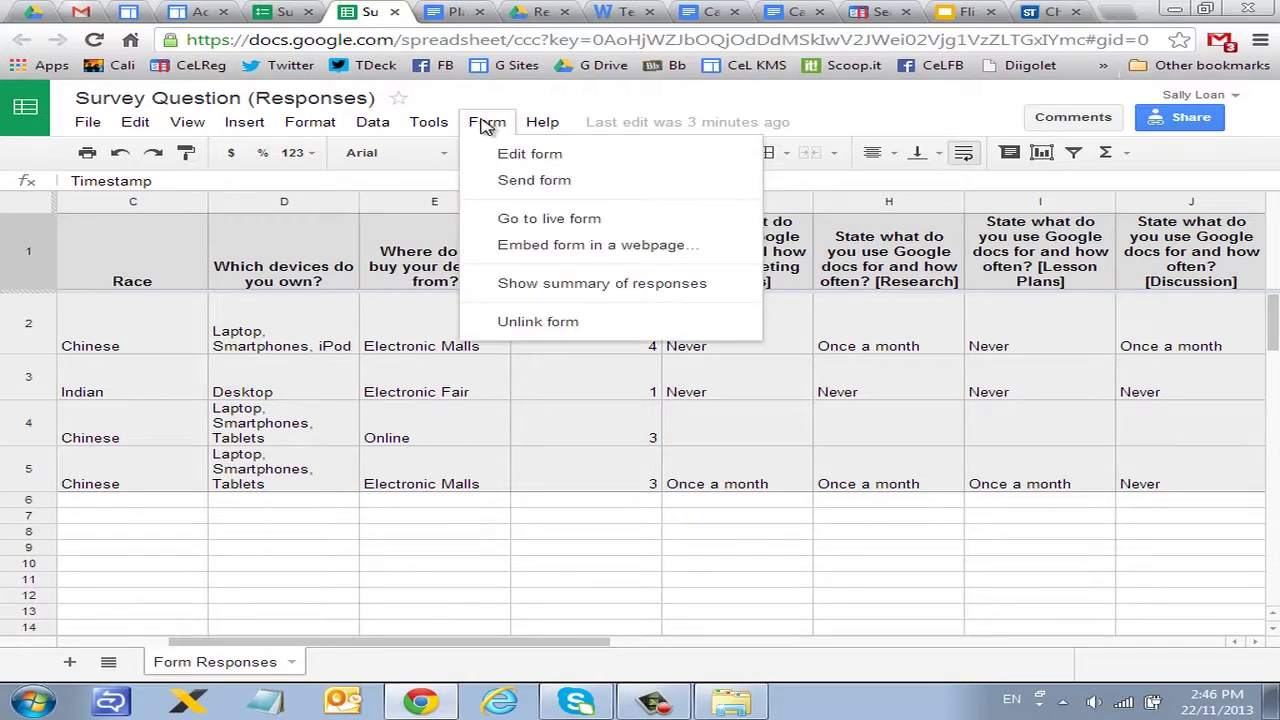
Step: Show the response summary and review its charts for race, devices and Google Docs use
left_click(521, 284)
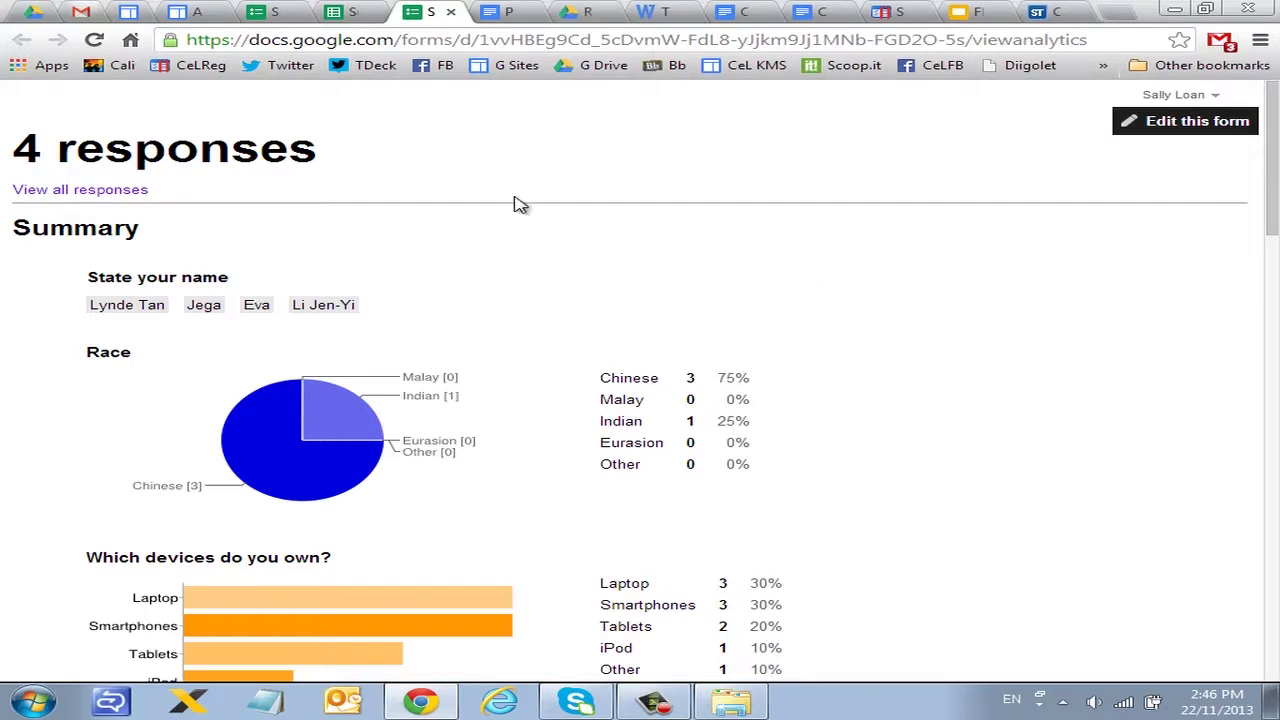
scroll(576, 376, "down", 1)
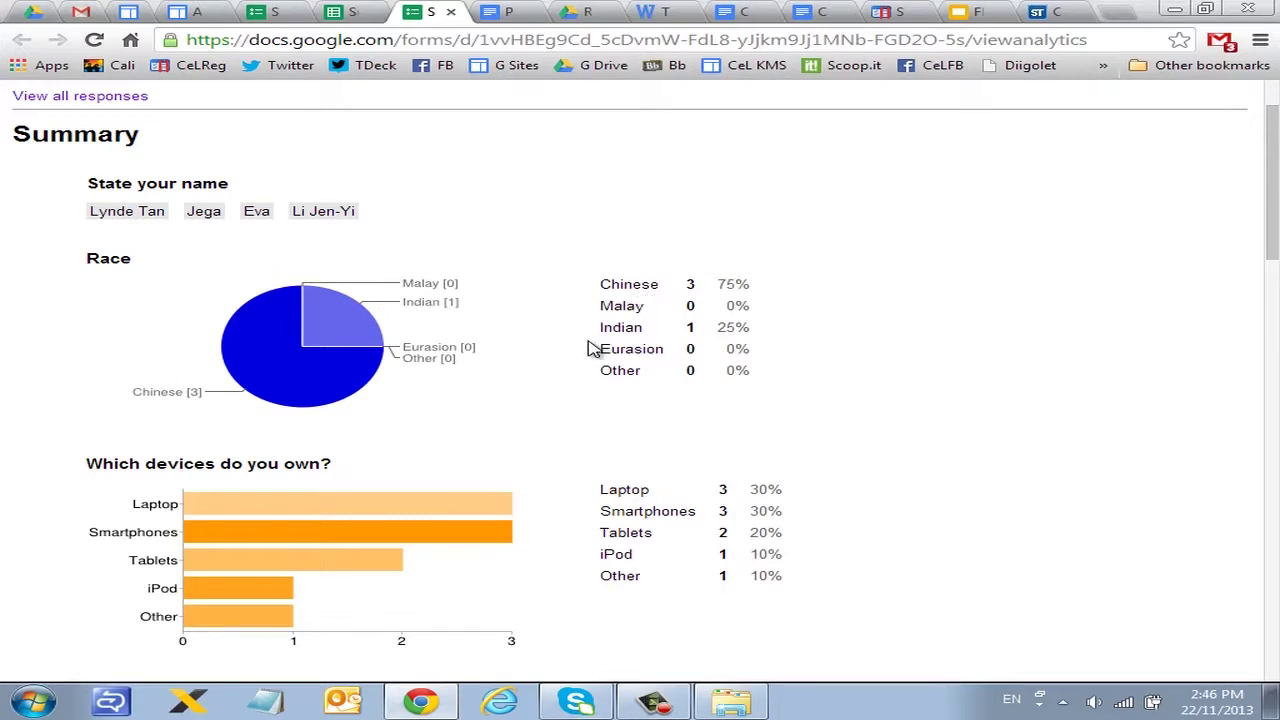
scroll(590, 348, "down", 1)
scroll(590, 348, "down", 2)
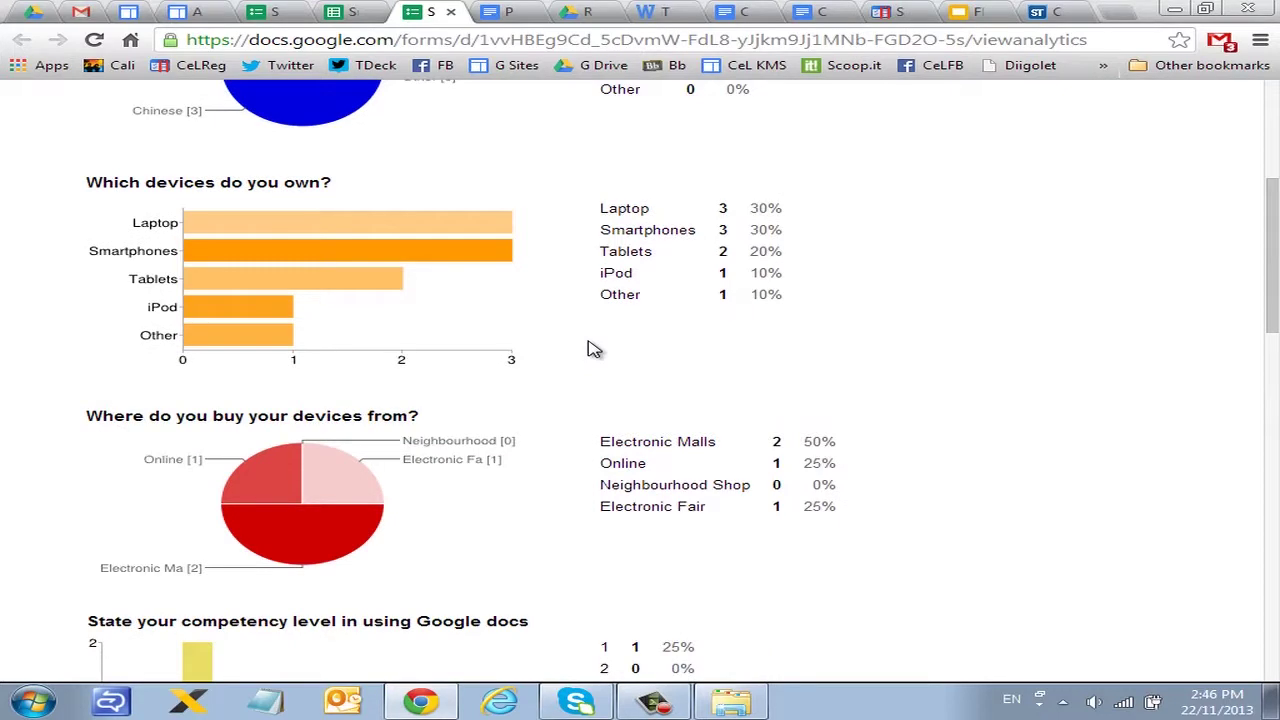
scroll(590, 345, "up", 1)
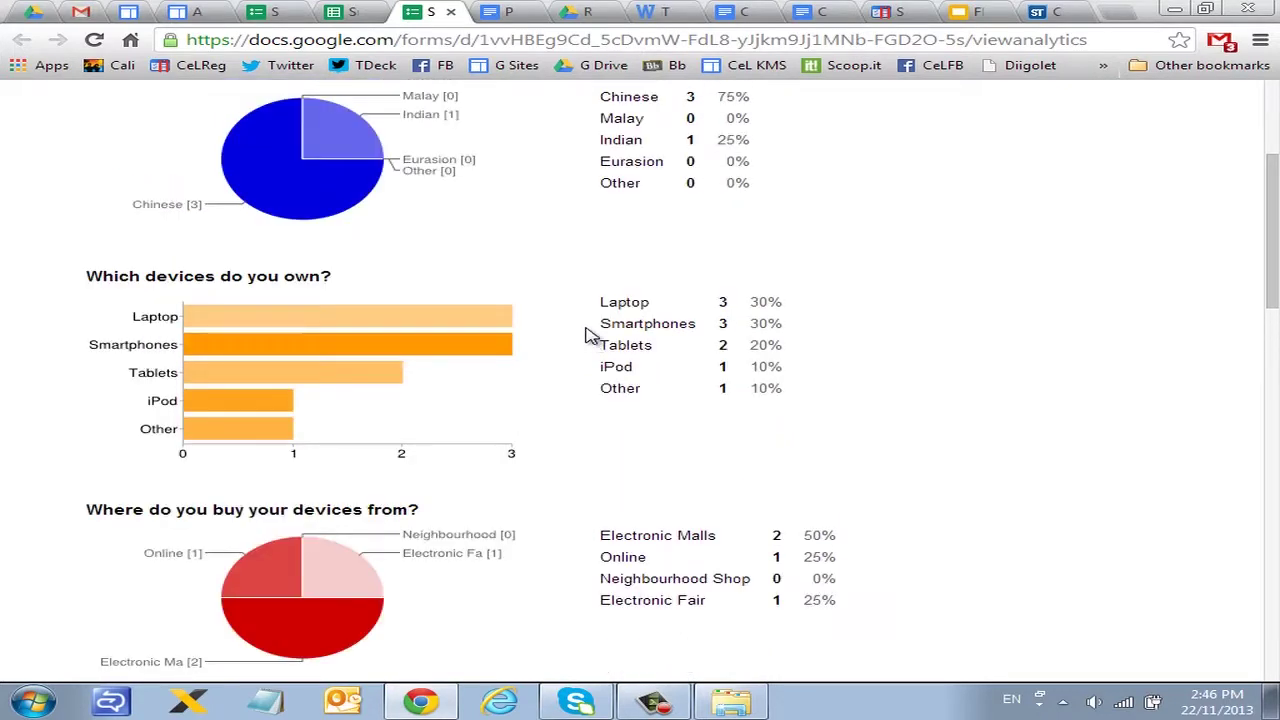
scroll(595, 340, "up", 3)
scroll(610, 335, "down", 1)
scroll(668, 330, "down", 1)
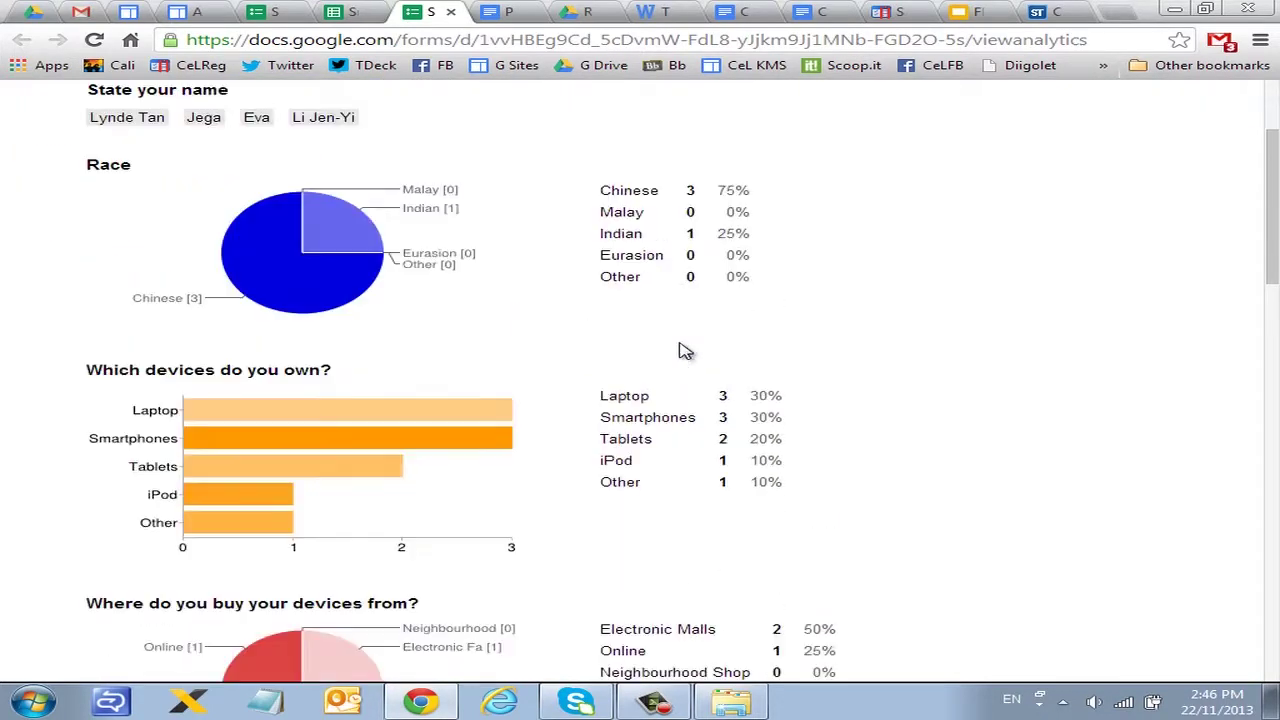
scroll(600, 370, "down", 1)
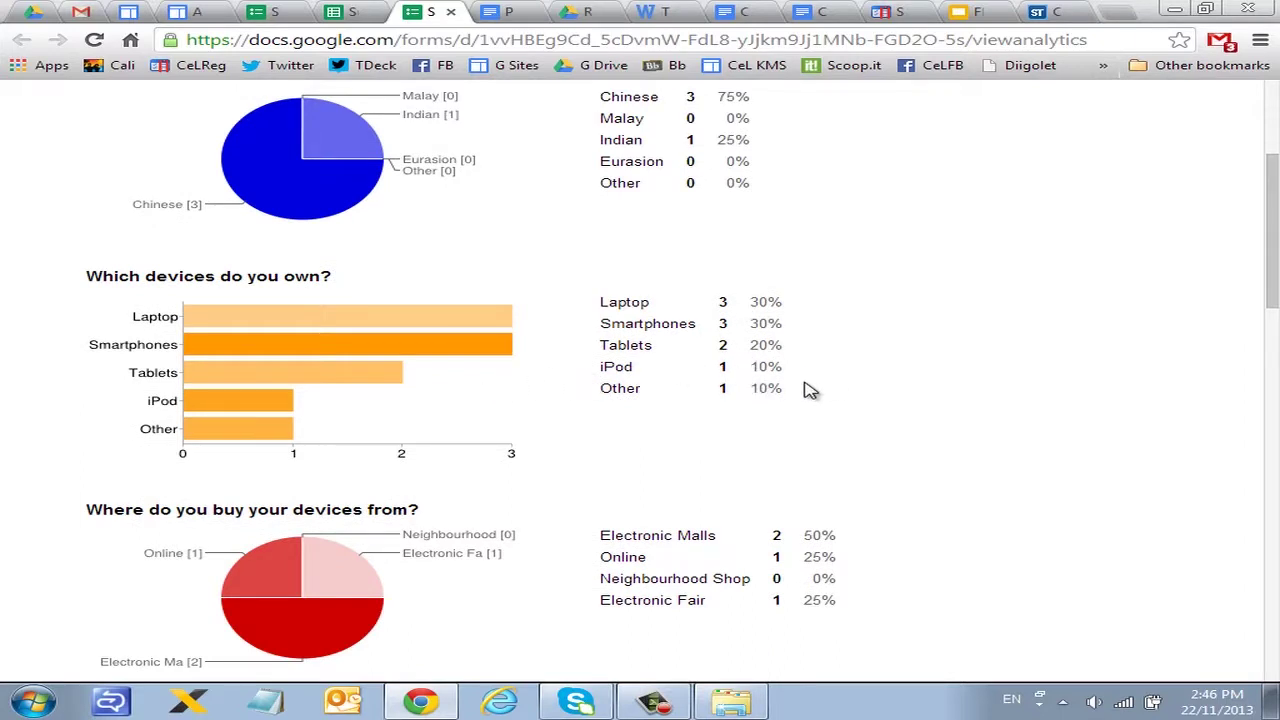
scroll(808, 392, "down", 1)
scroll(808, 392, "down", 5)
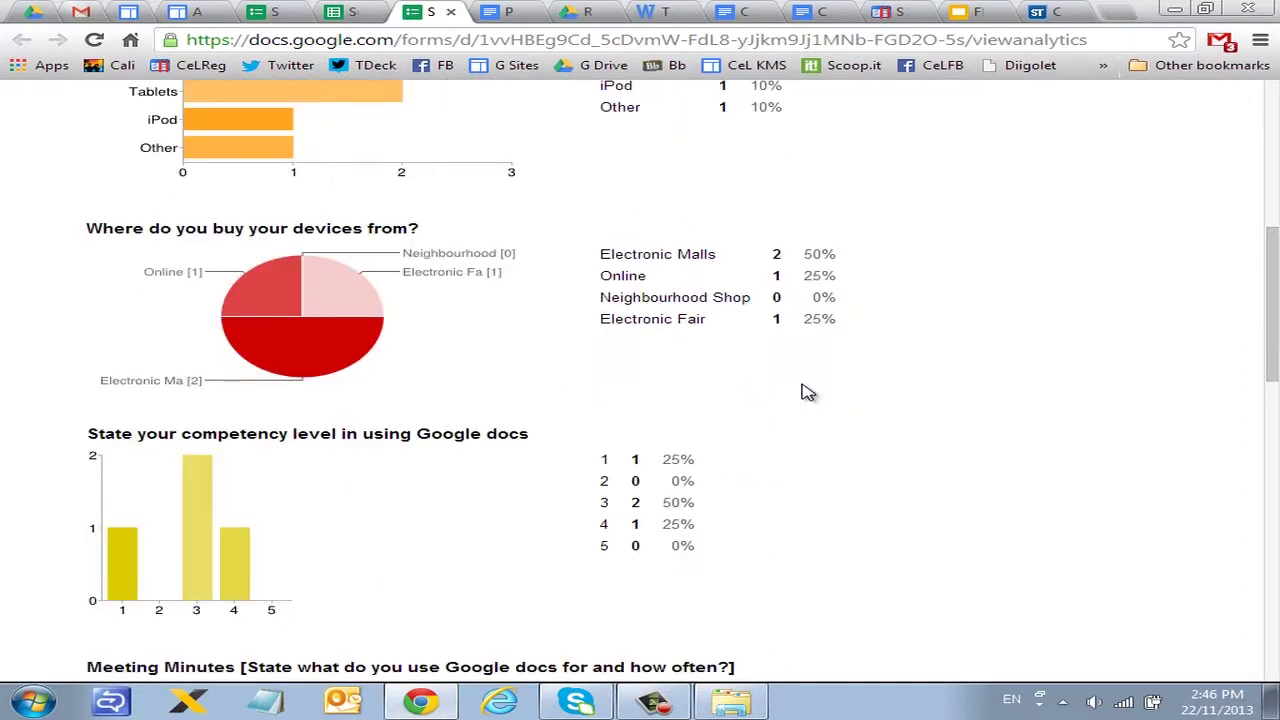
scroll(808, 392, "down", 8)
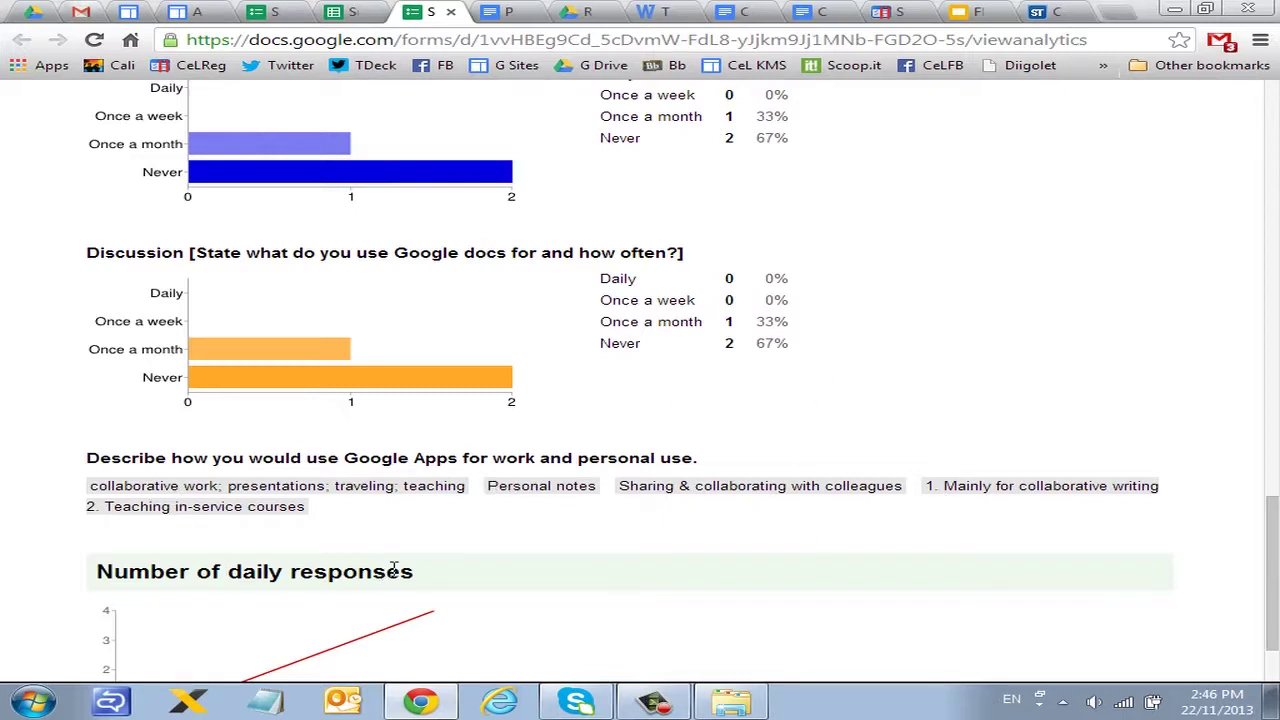
scroll(395, 571, "down", 1)
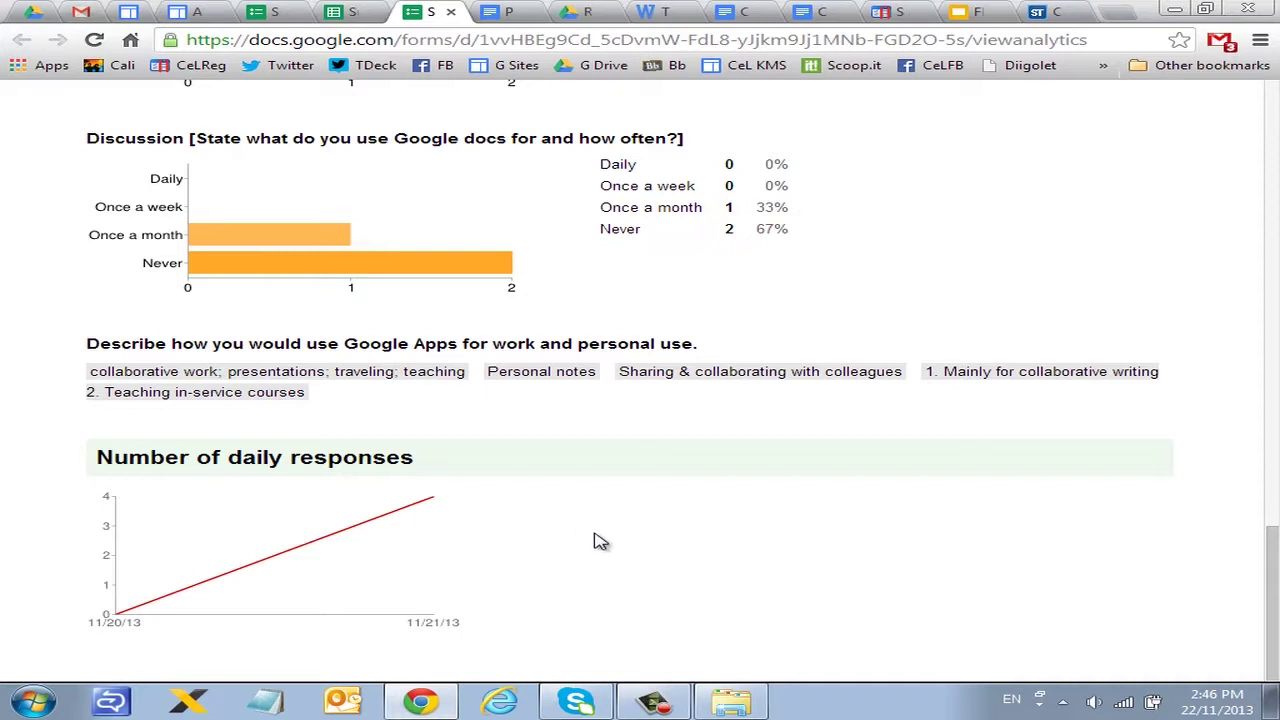
scroll(605, 538, "up", 10)
scroll(610, 540, "up", 9)
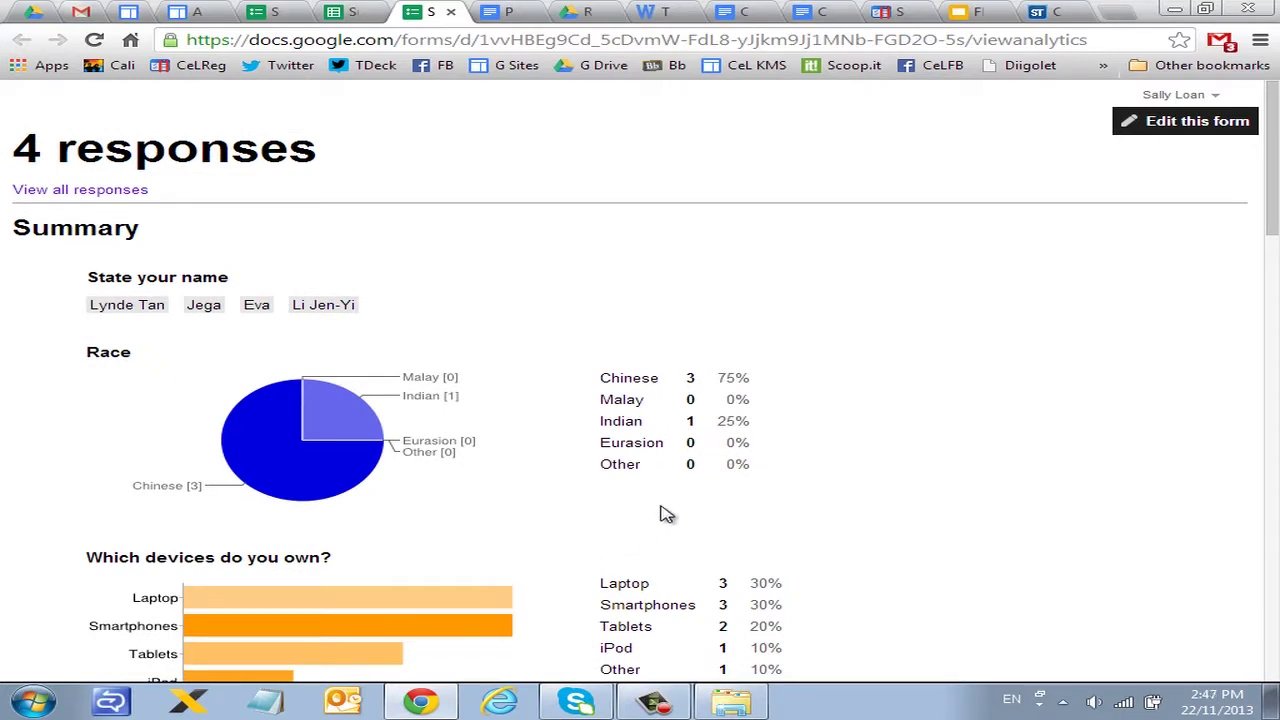
left_click(450, 11)
Step: From the Survey Question editor, reopen the linked responses spreadsheet and the live survey form
left_click(272, 12)
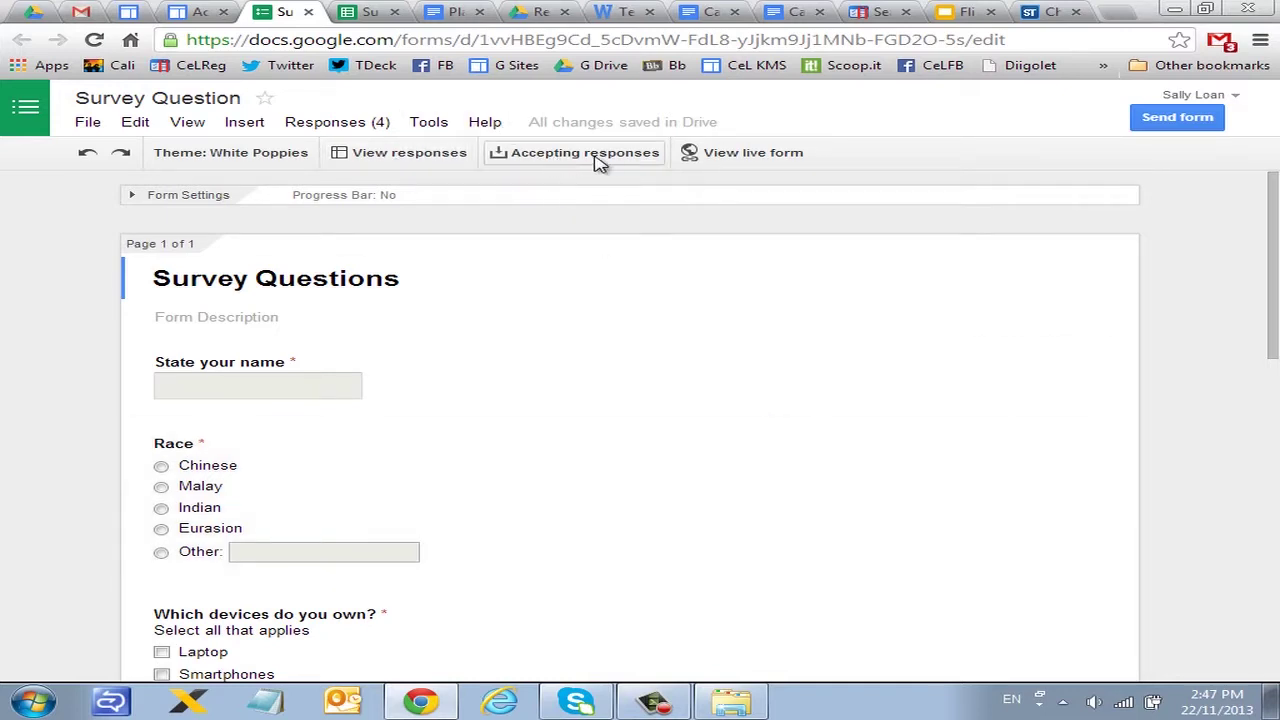
left_click(397, 156)
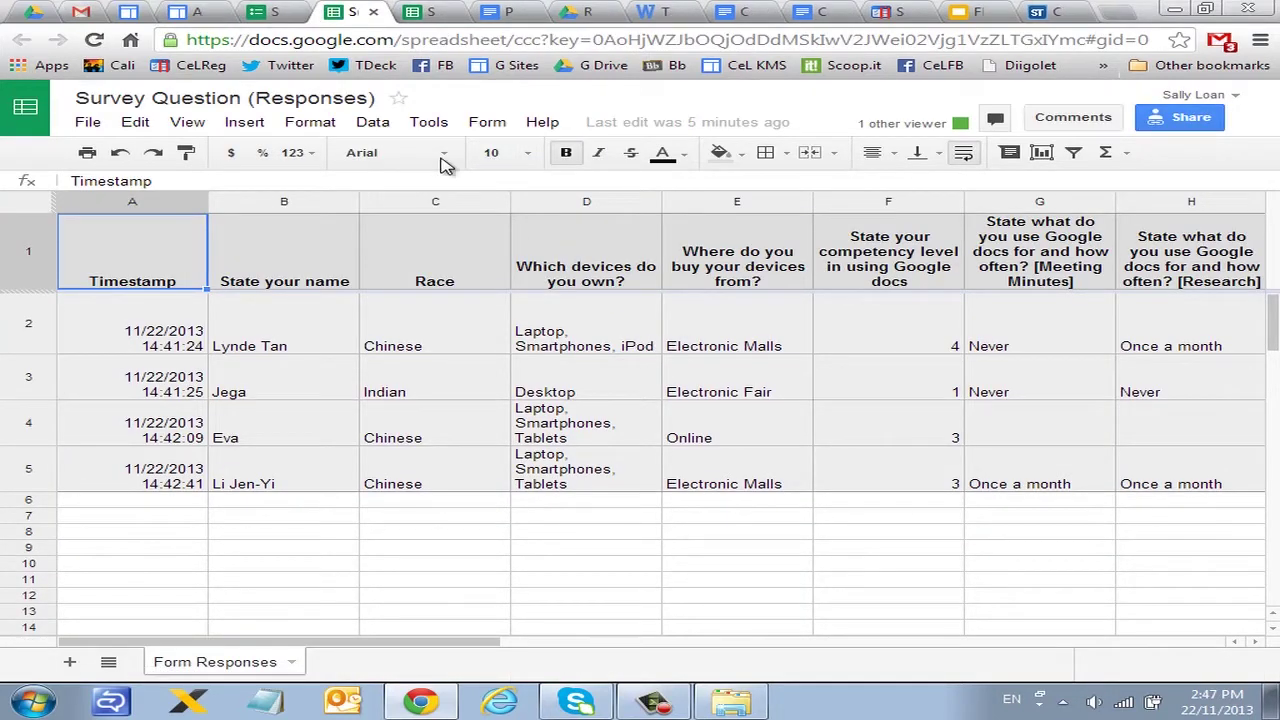
left_click(270, 12)
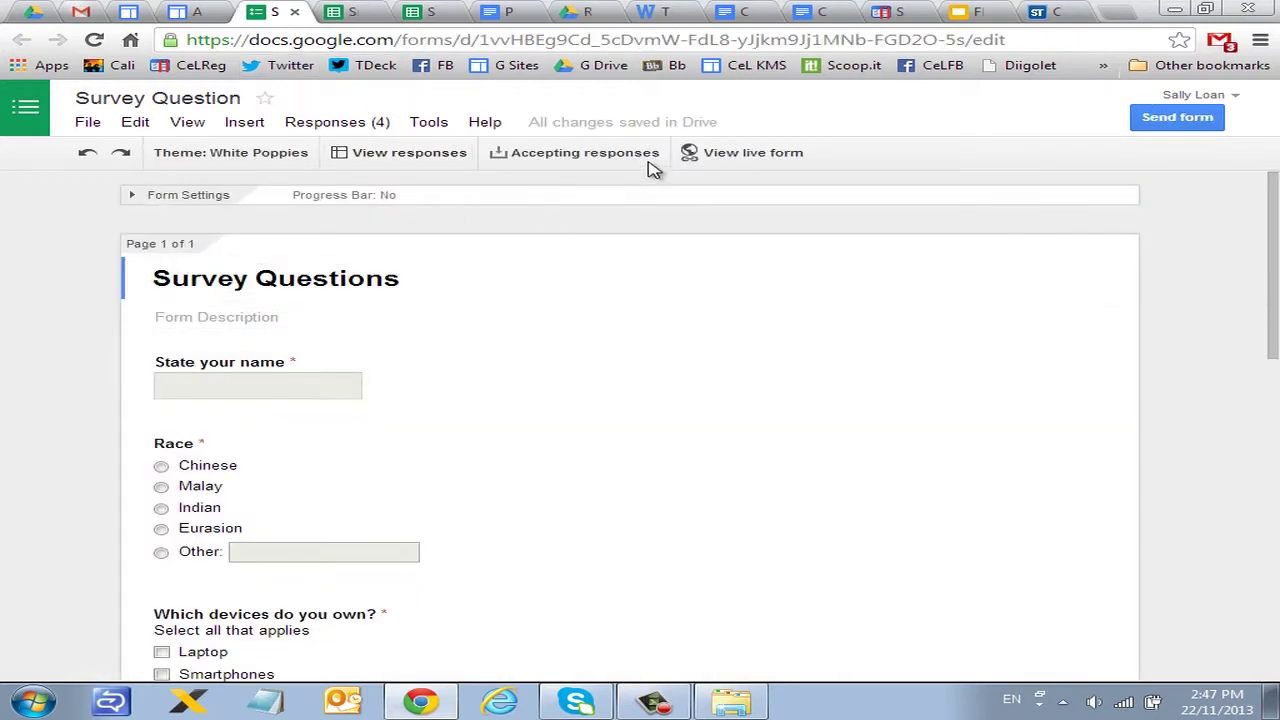
left_click(752, 153)
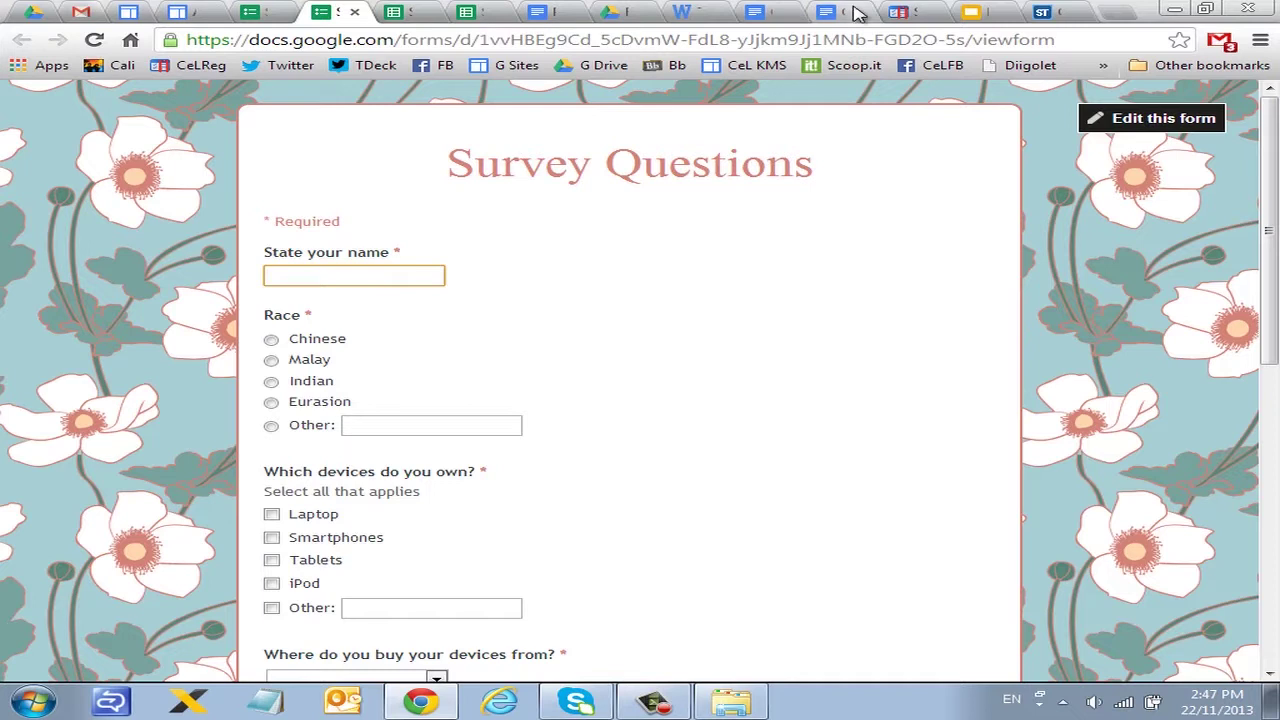
Step: Close the form editor, live form and first responses tab, leaving the responses sheet
left_click(253, 14)
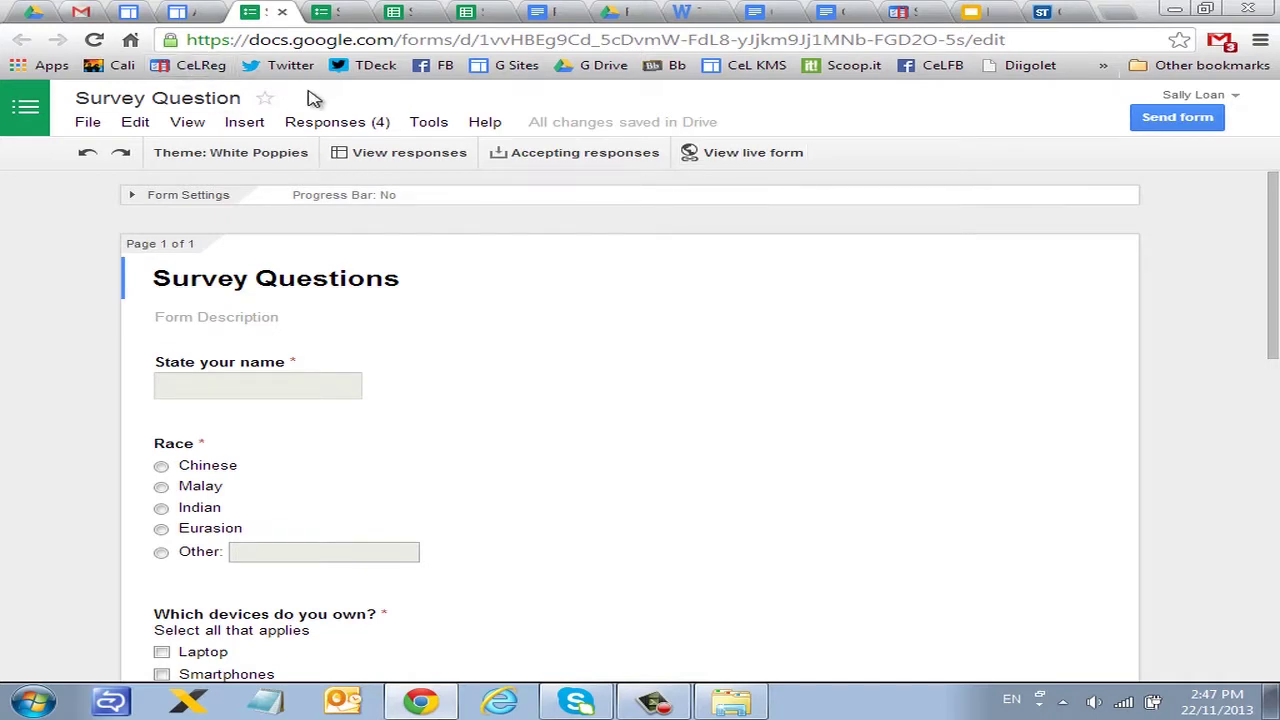
left_click(282, 12)
left_click(284, 12)
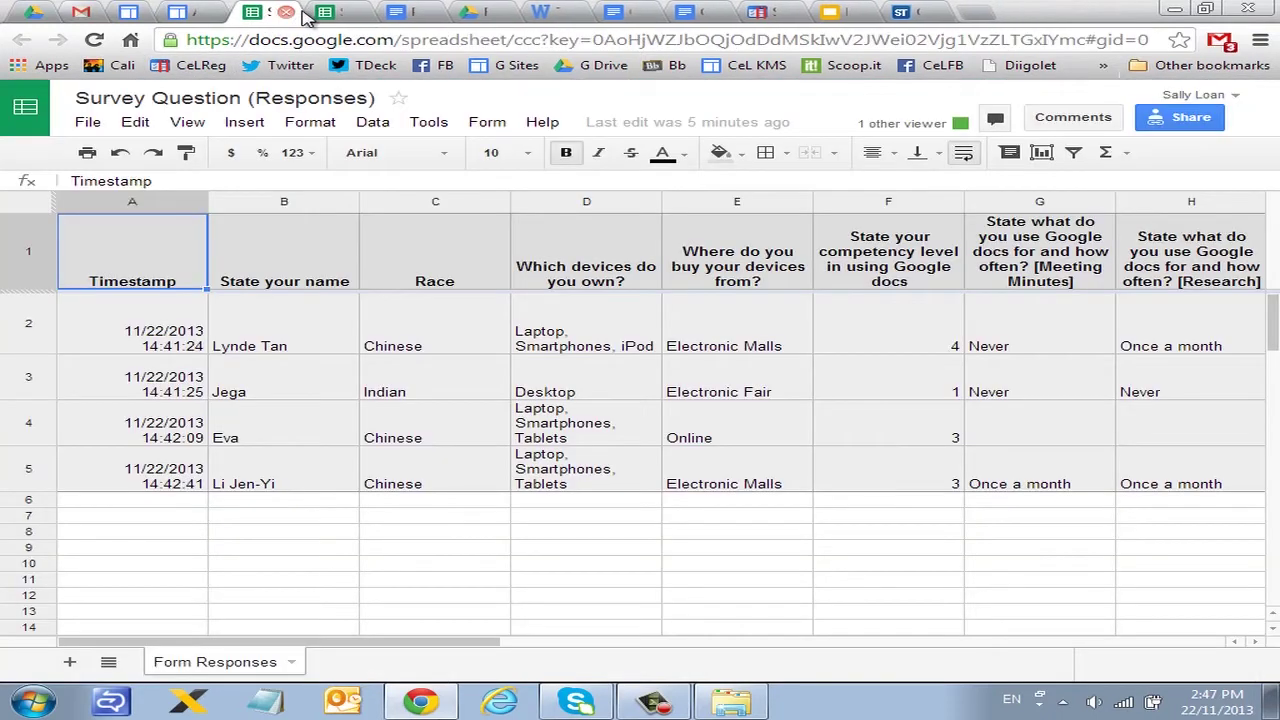
left_click(286, 12)
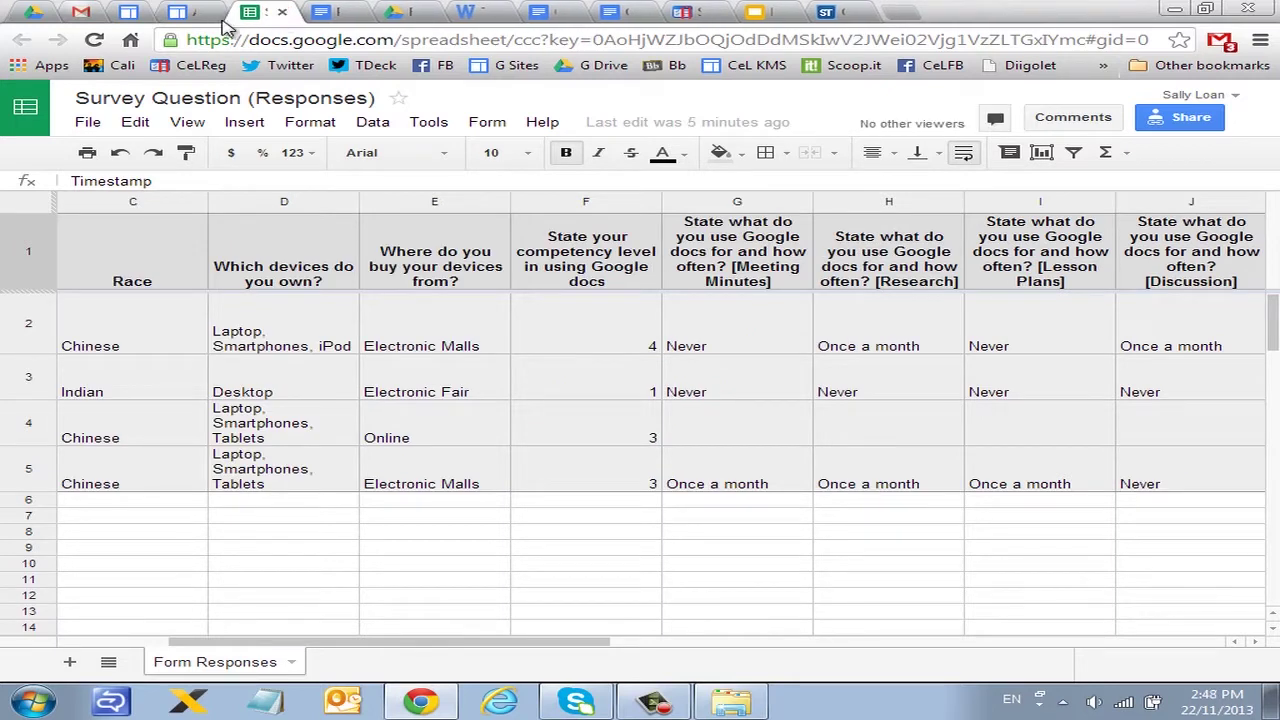
Step: Close the responses tab and preview QuestionForQuiz.docx on the Activity 2 Sites page
left_click(282, 12)
left_click(200, 12)
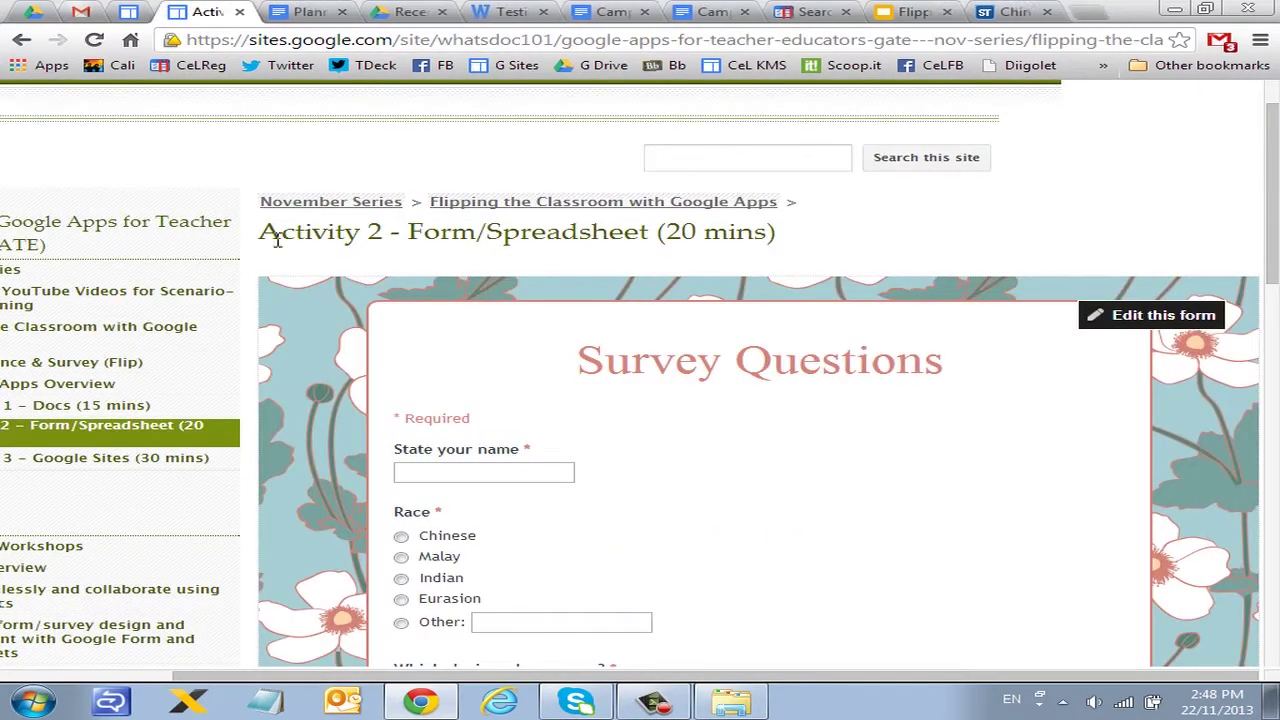
scroll(400, 409, "down", 2)
scroll(400, 413, "up", 2)
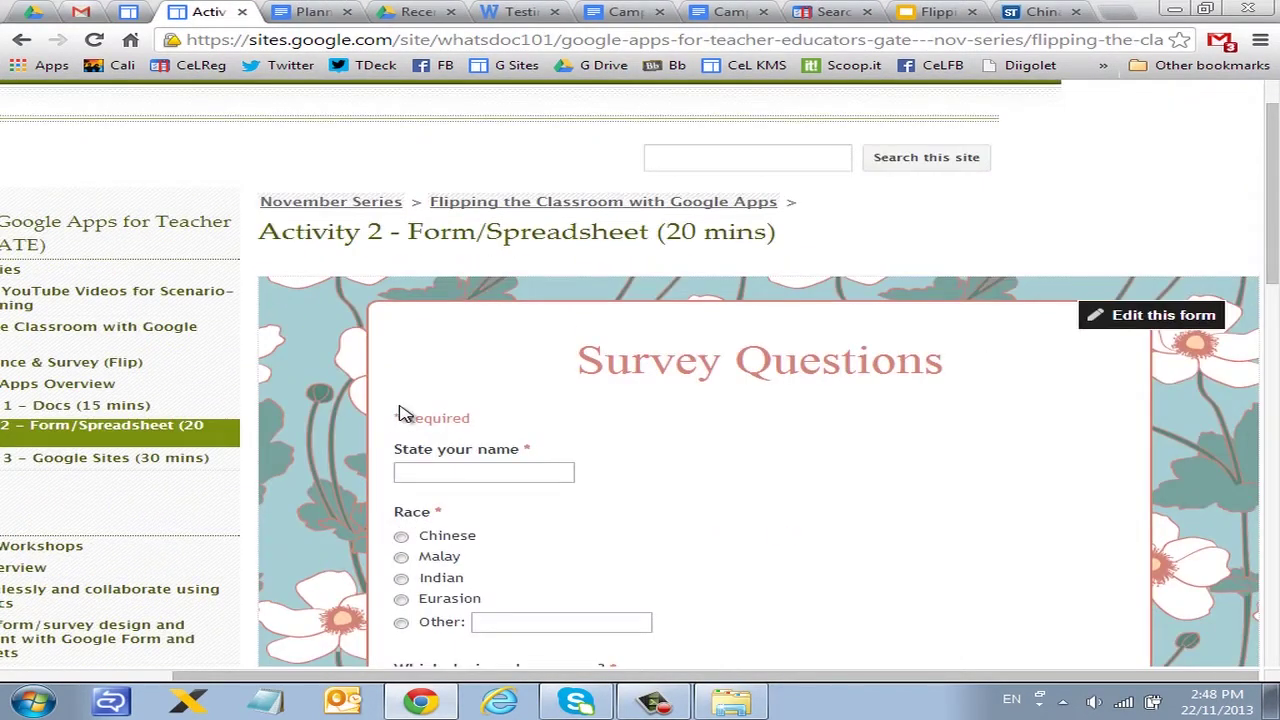
scroll(400, 413, "down", 8)
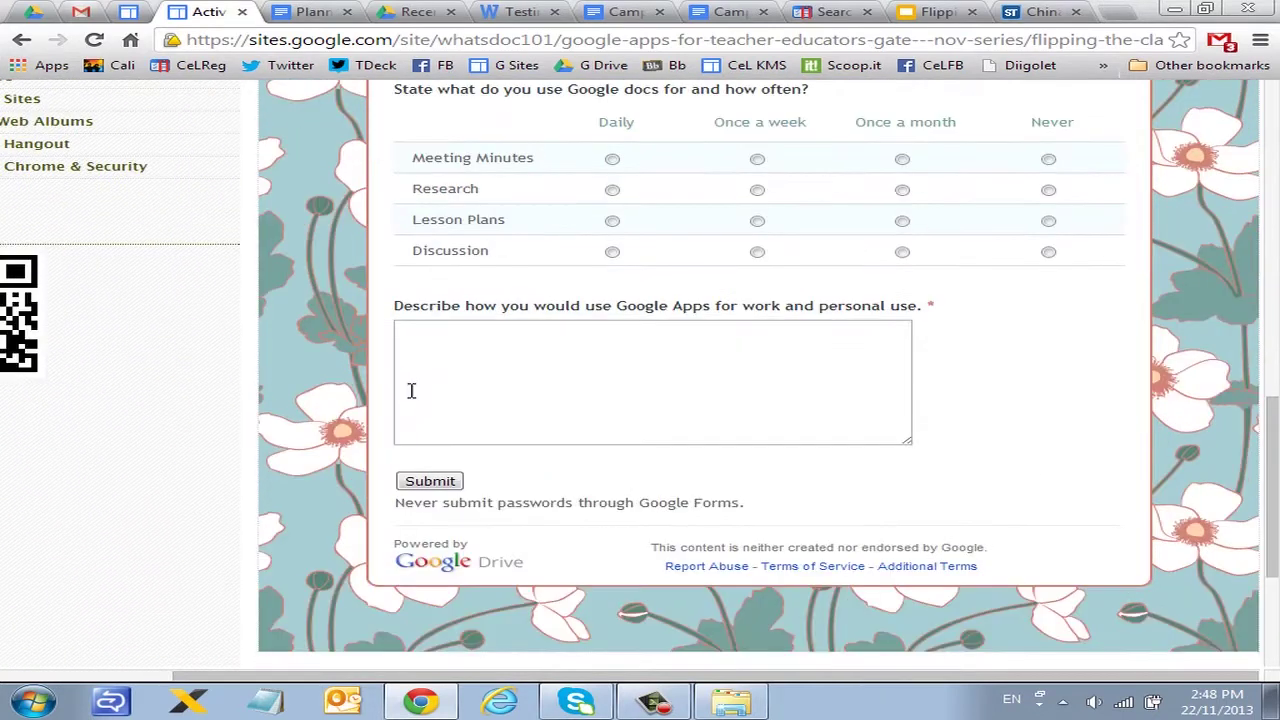
scroll(411, 390, "down", 3)
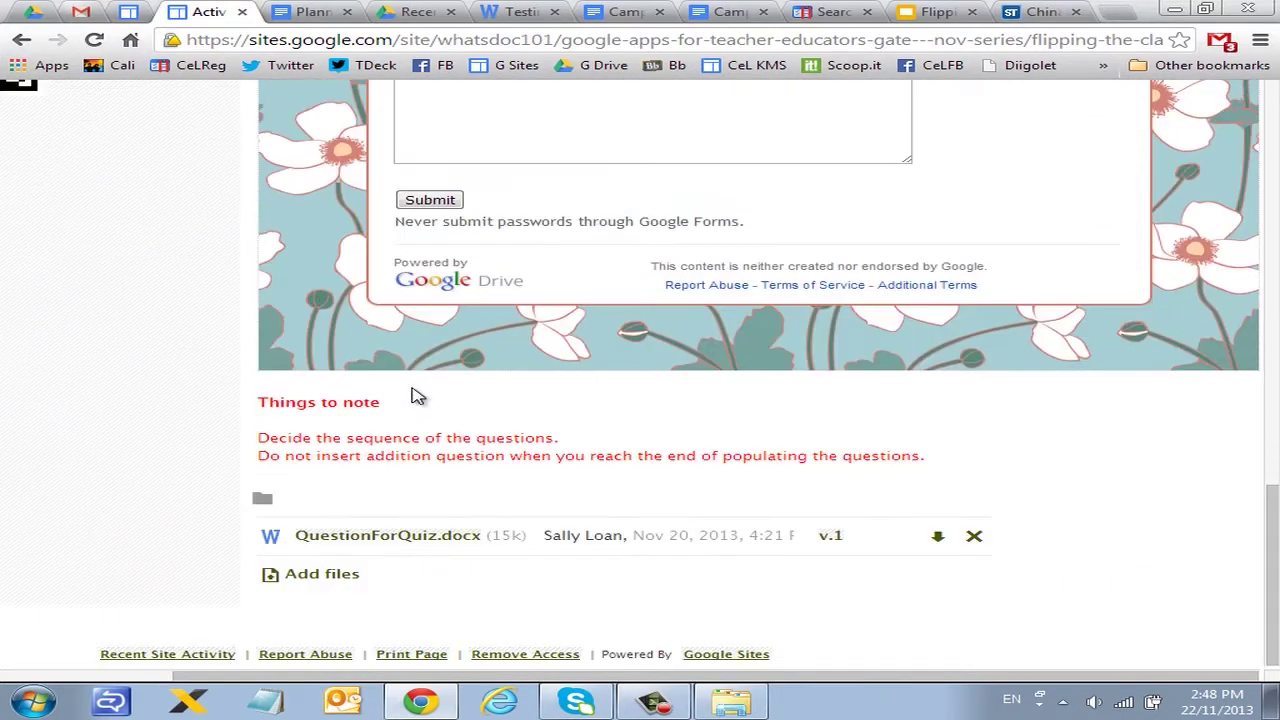
left_click(408, 544)
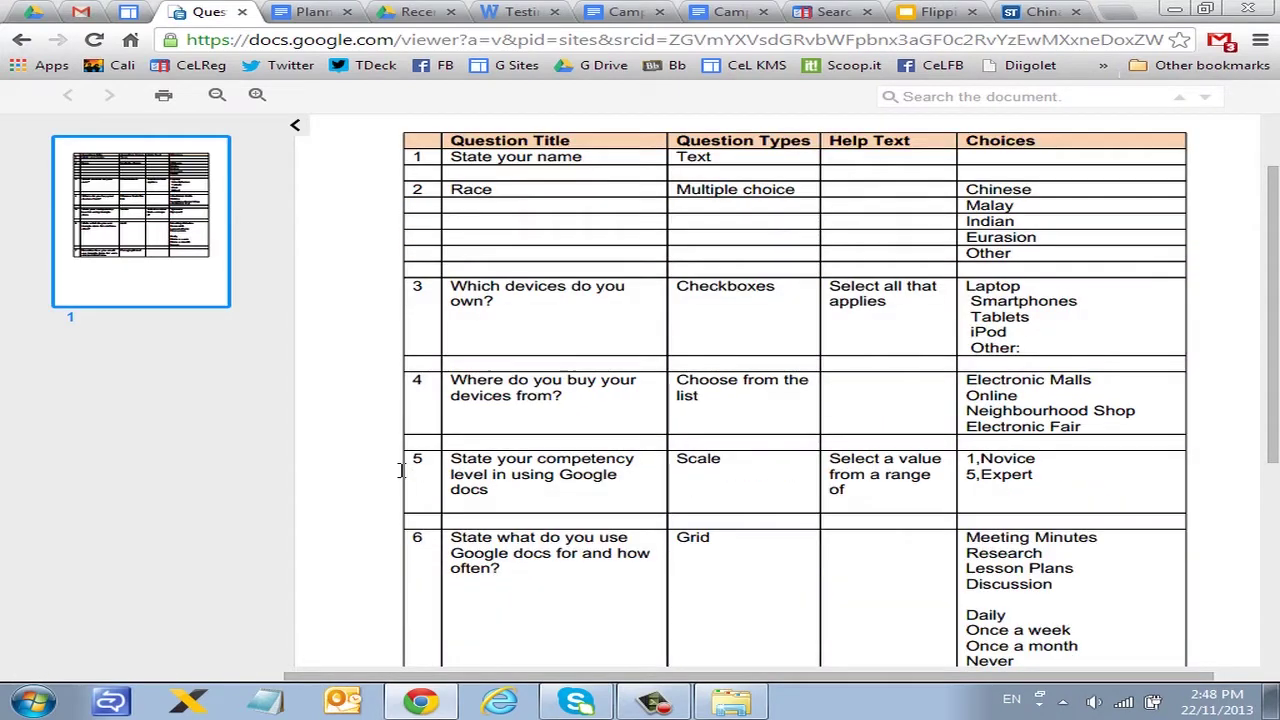
Step: Download the QuestionForQuiz.docx attachment and open the downloaded file
left_click(242, 12)
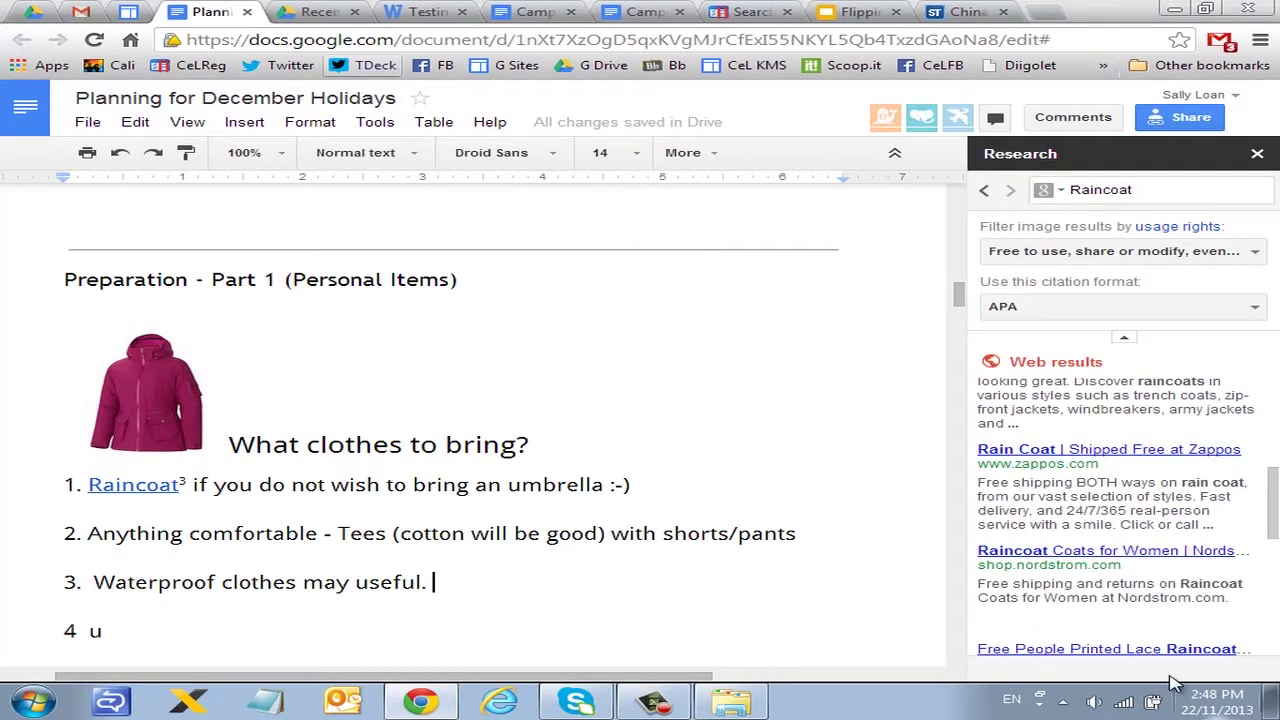
left_click(420, 702)
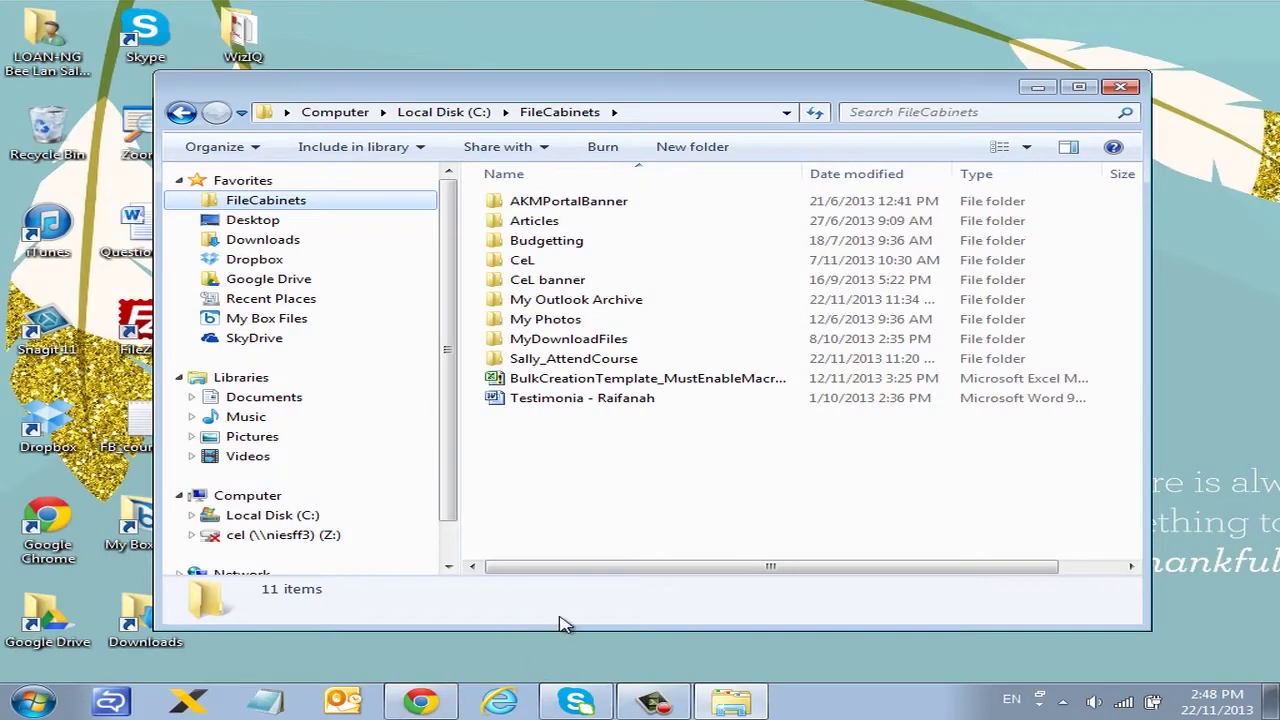
left_click(420, 702)
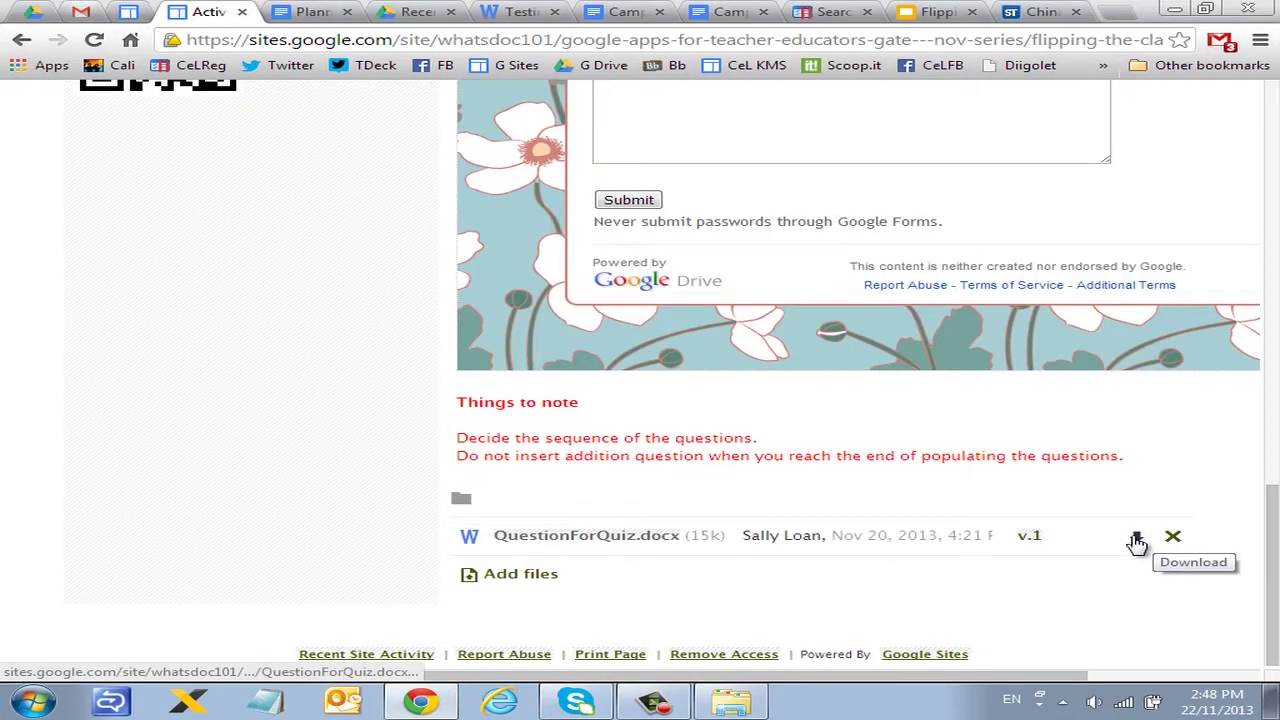
left_click(1138, 540)
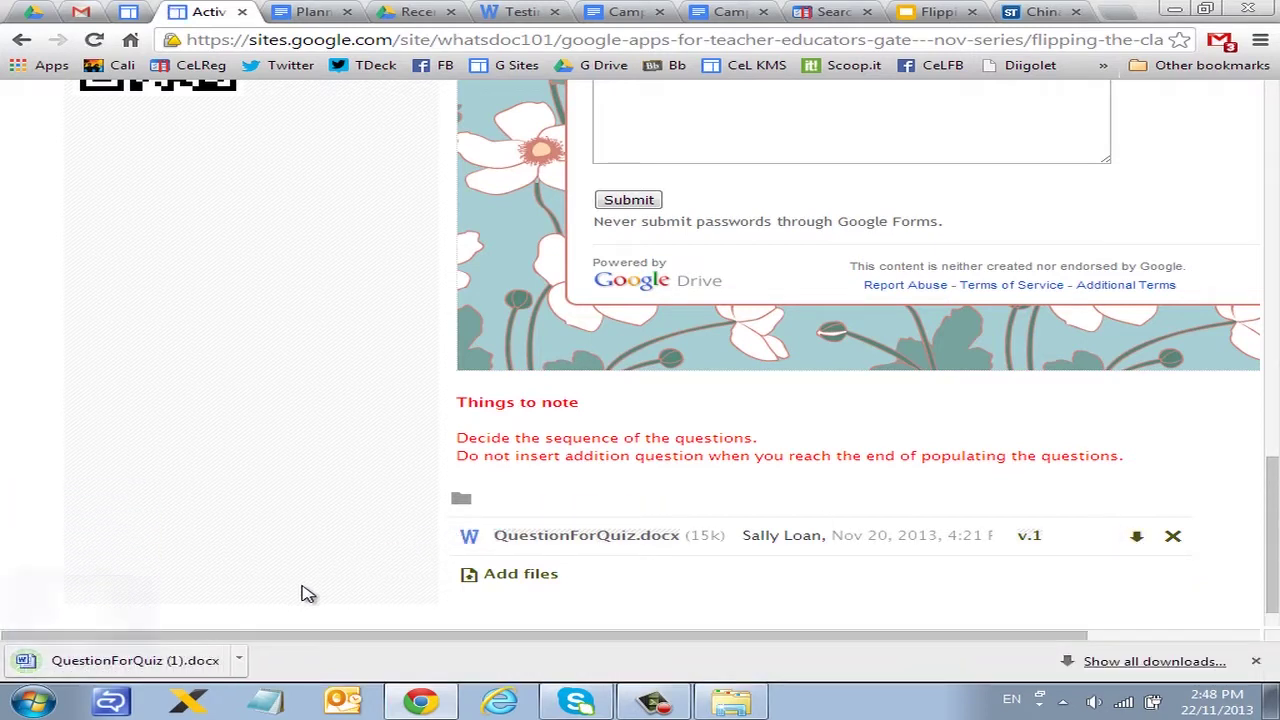
left_click(120, 660)
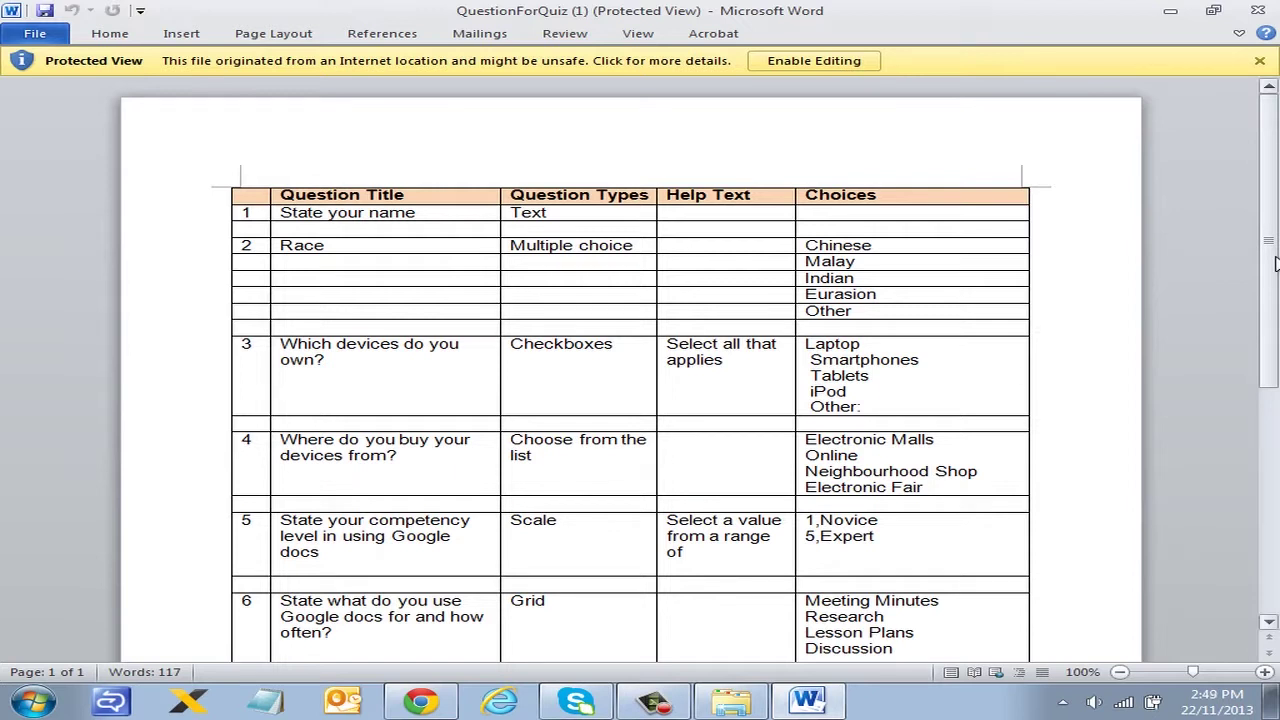
Step: Scroll through the QuestionForQuiz (1) question table down to the question 6 Grid
scroll(1272, 280, "down", 1)
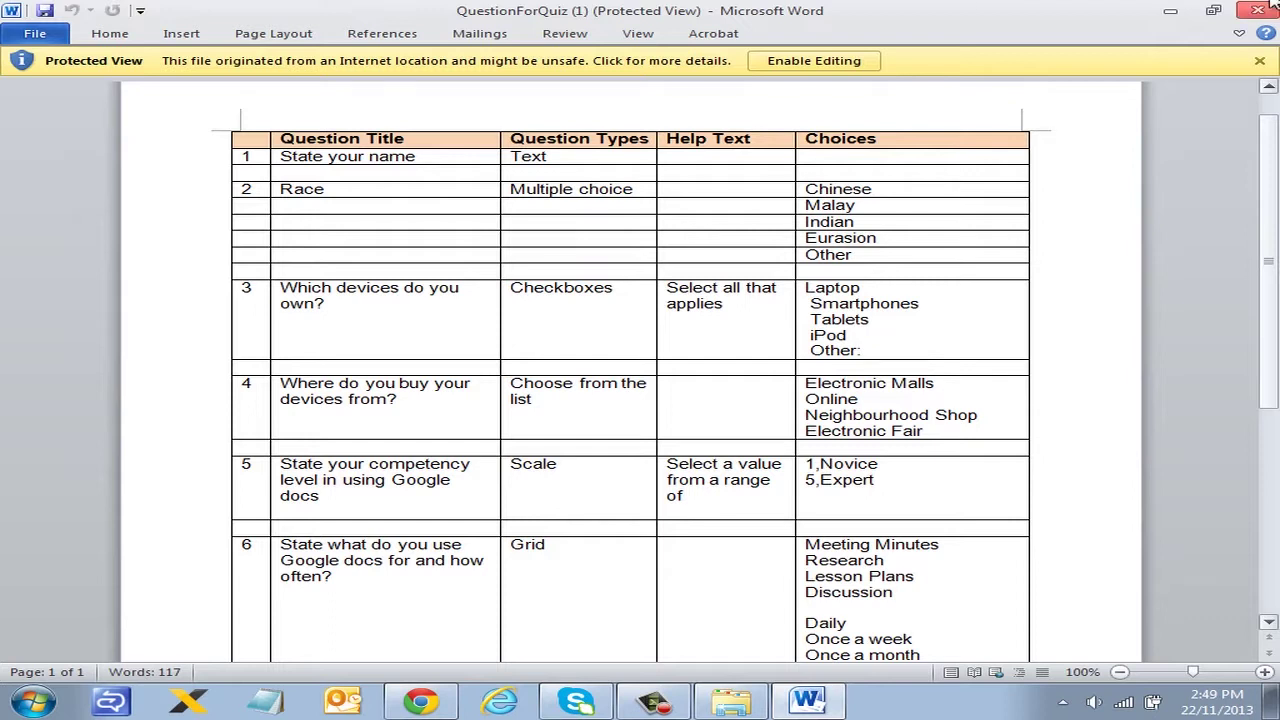
Step: Return to Google Drive and create a new blank Google Form via CREATE > Form
left_click(1176, 12)
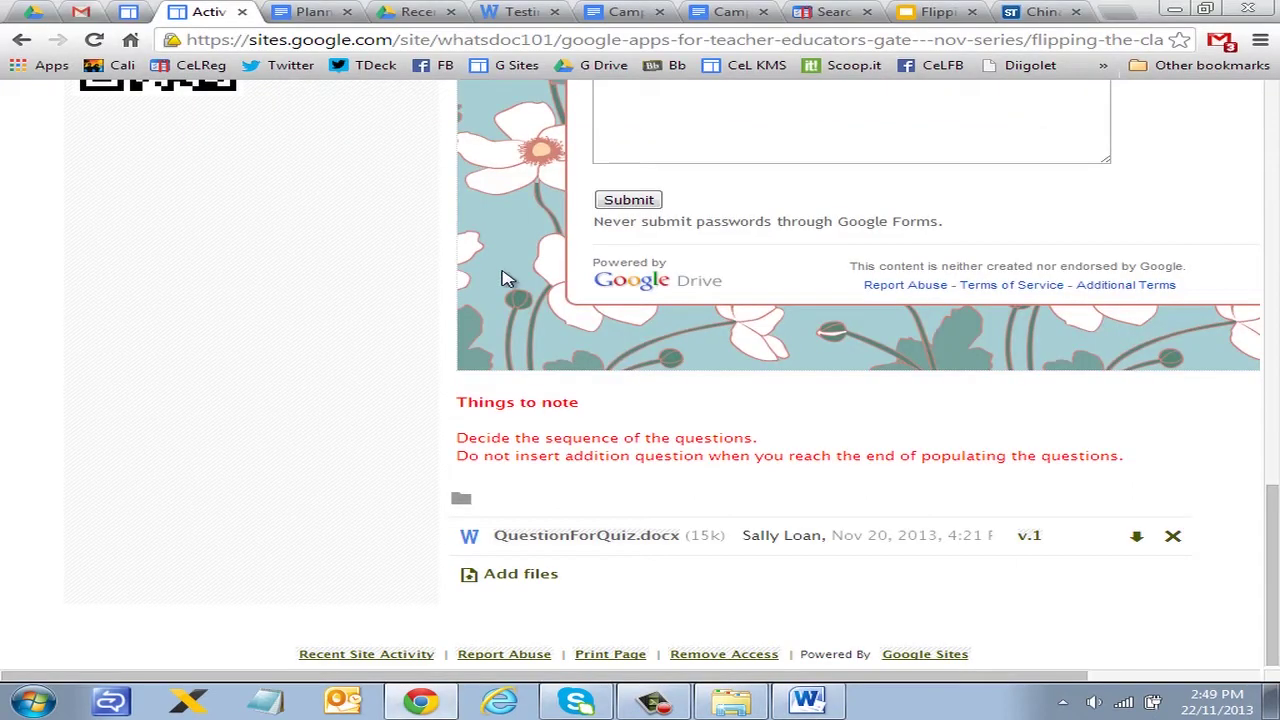
scroll(327, 225, "up", 1)
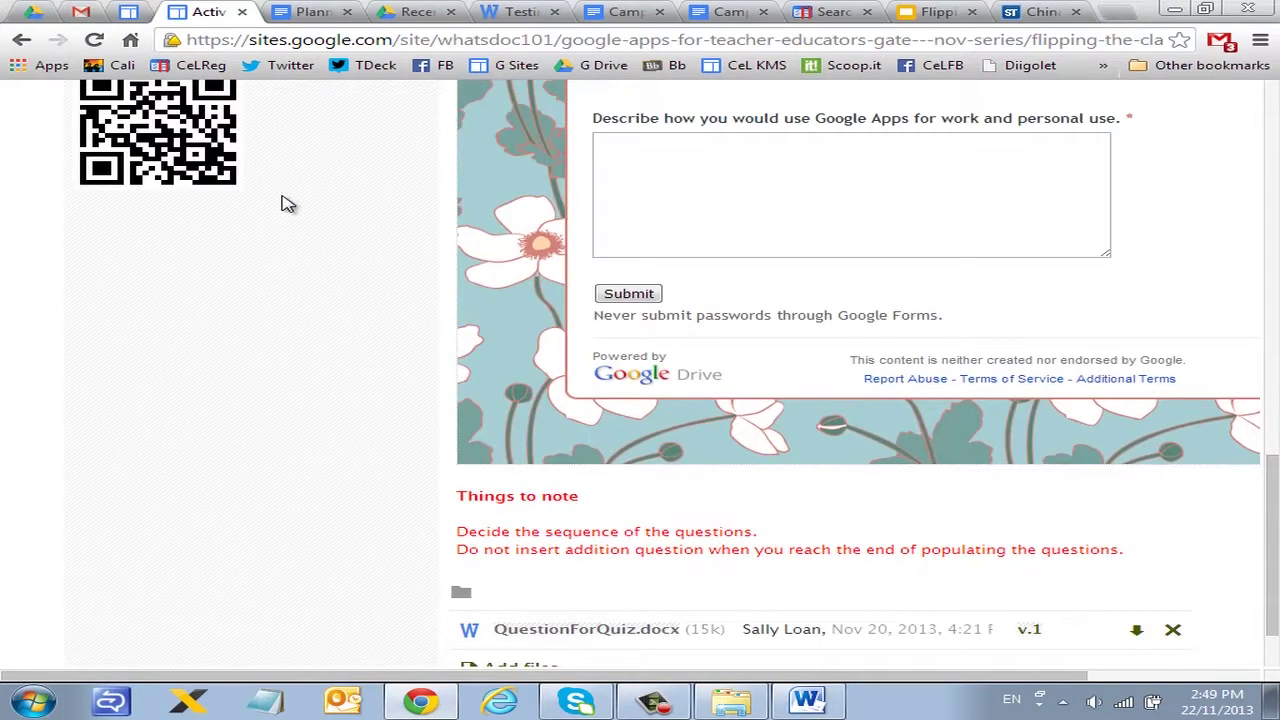
scroll(286, 200, "up", 2)
left_click(430, 14)
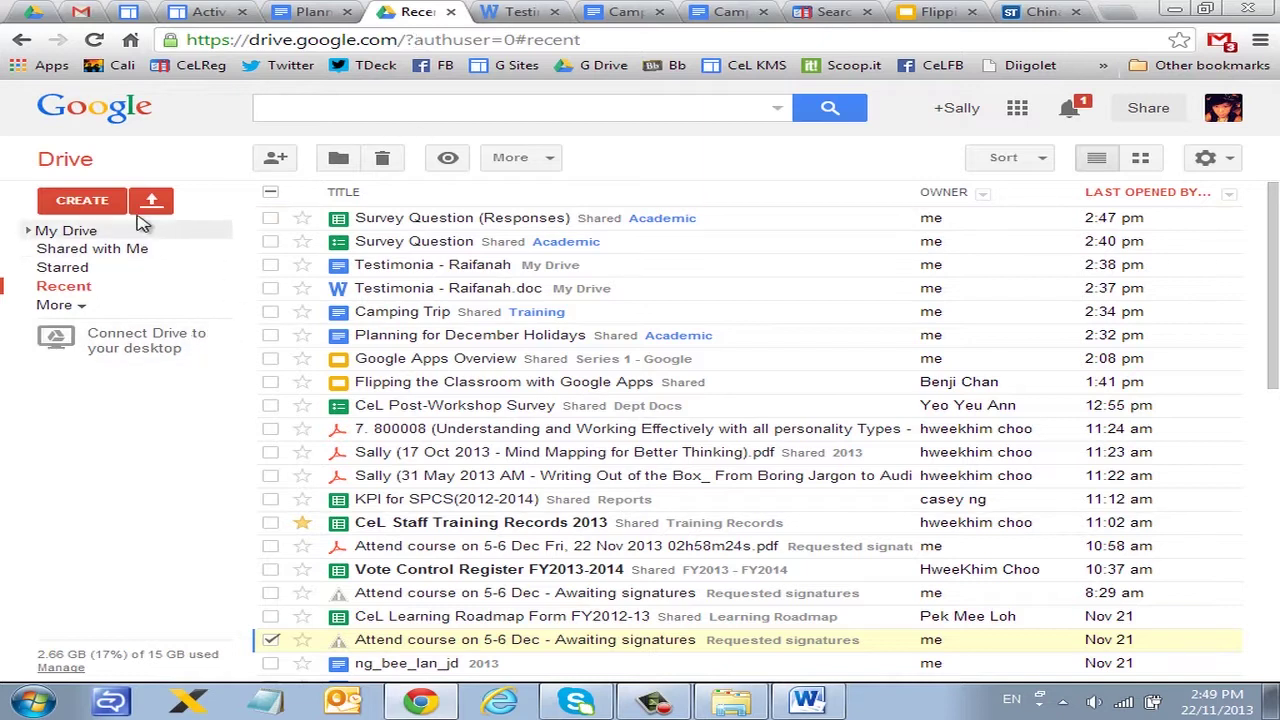
left_click(84, 202)
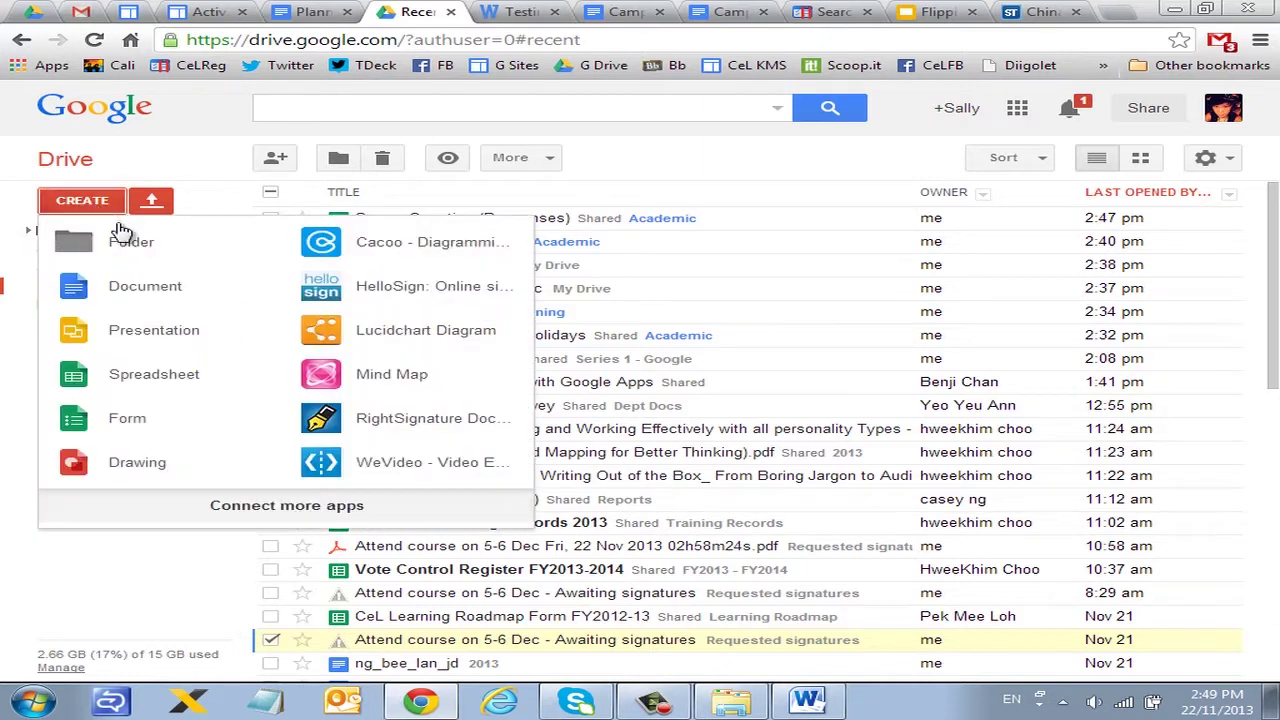
left_click(157, 422)
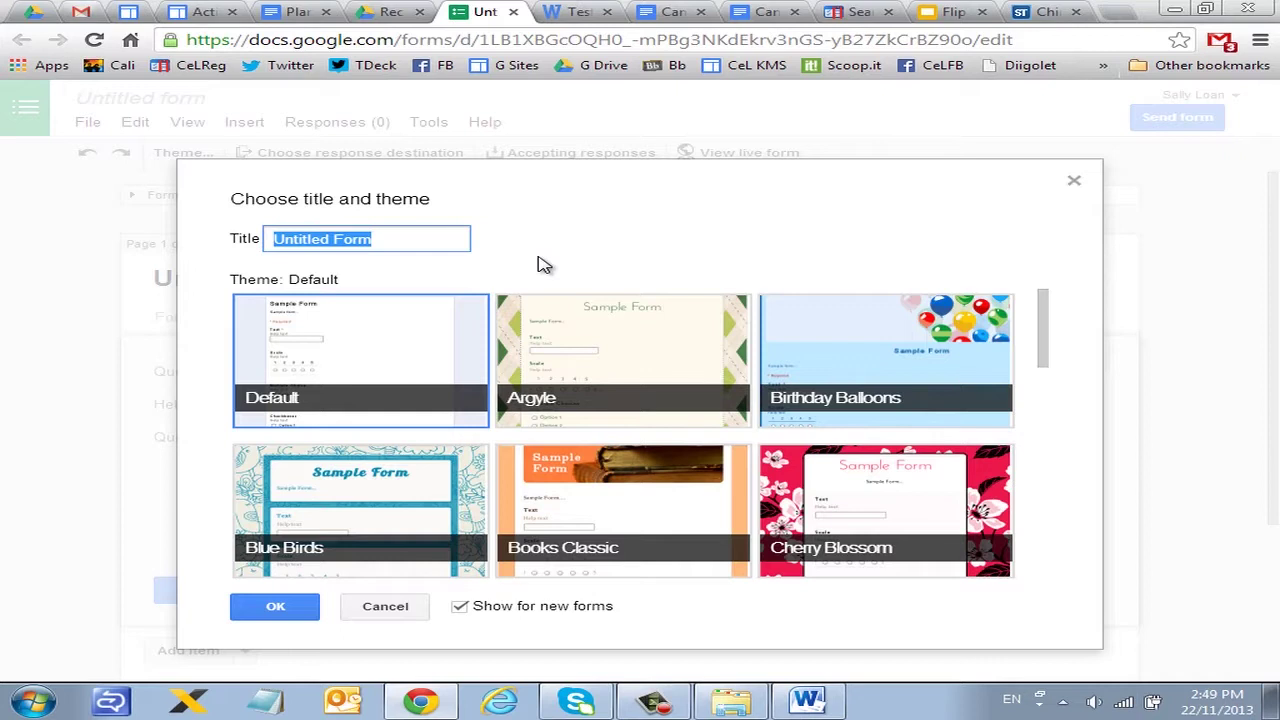
Step: Enter the title 'Survey on gadget', pick Magazine over Letterhead and Notepaper, and confirm
type("Survey on gadget")
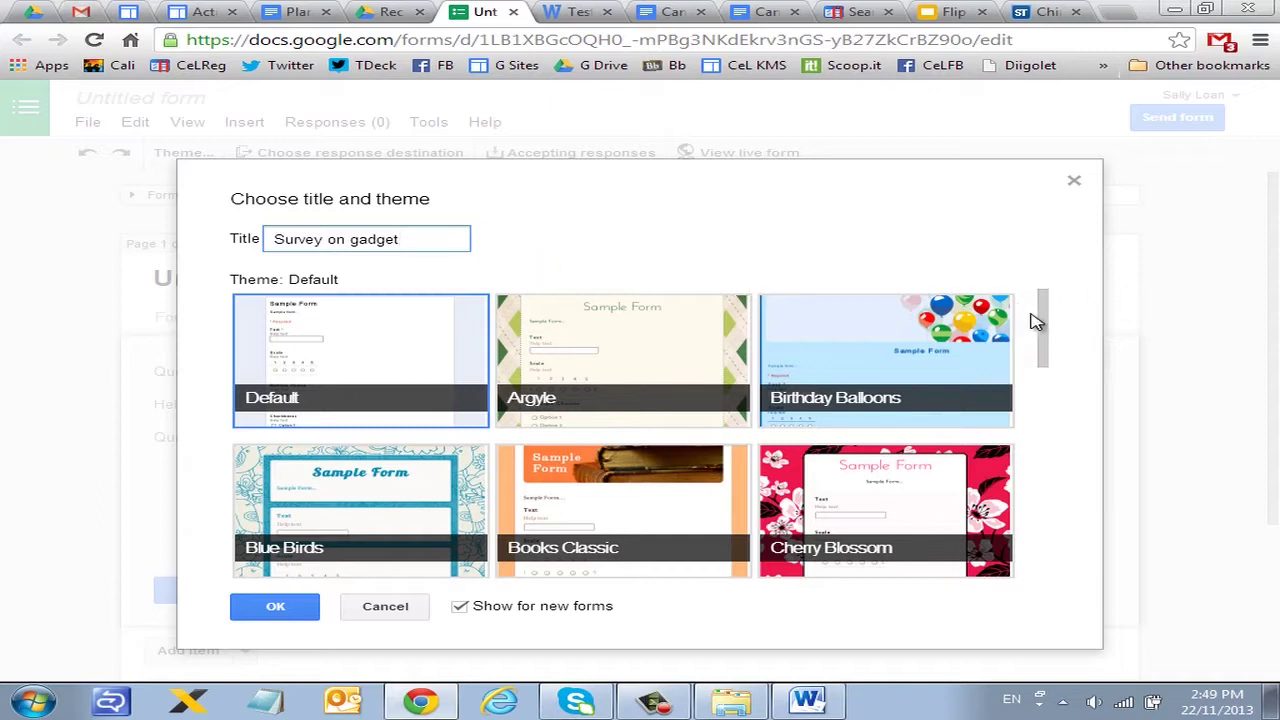
left_click_drag(1048, 322, 1037, 543)
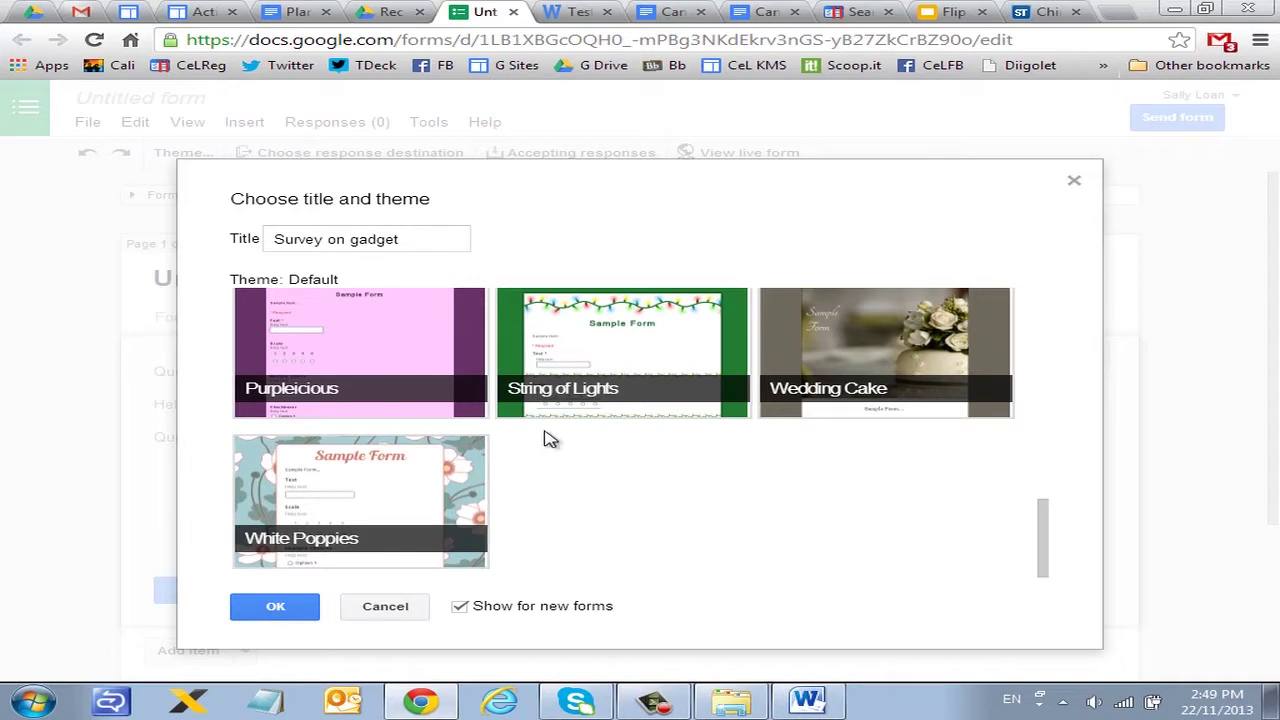
scroll(1045, 510, "up", 5)
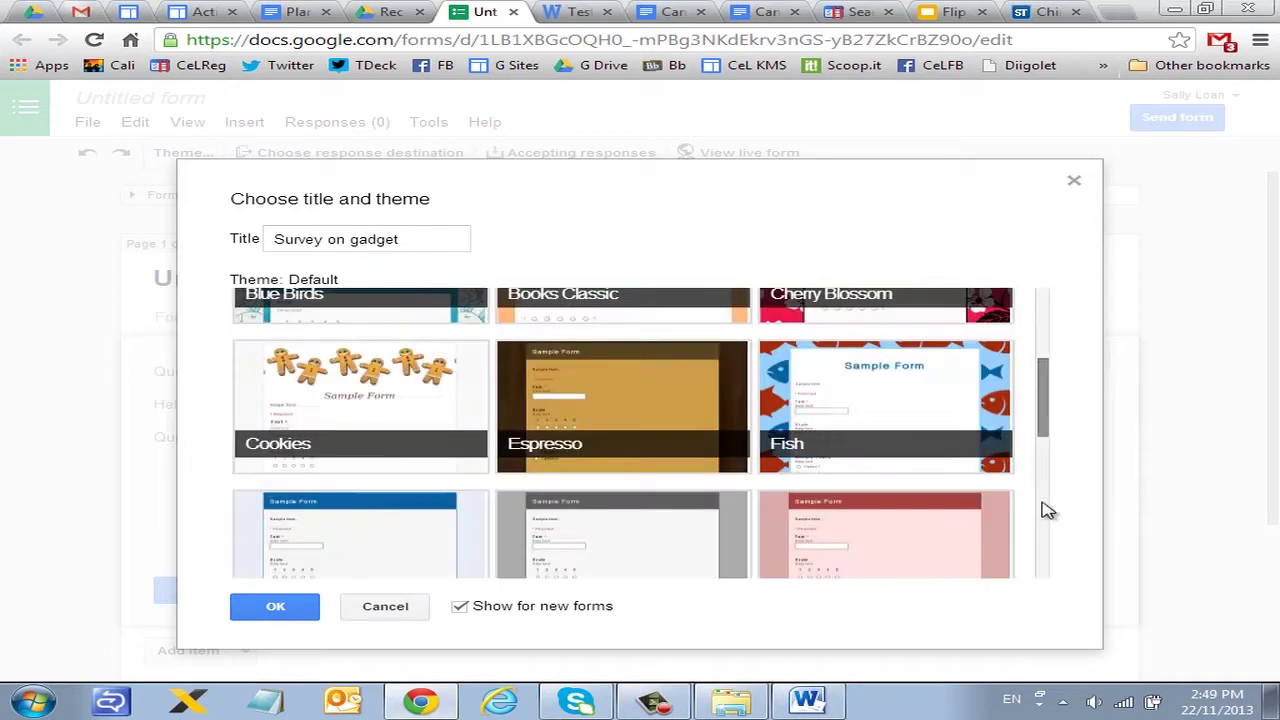
scroll(1045, 510, "down", 3)
left_click(280, 440)
left_click(852, 414)
left_click(686, 420)
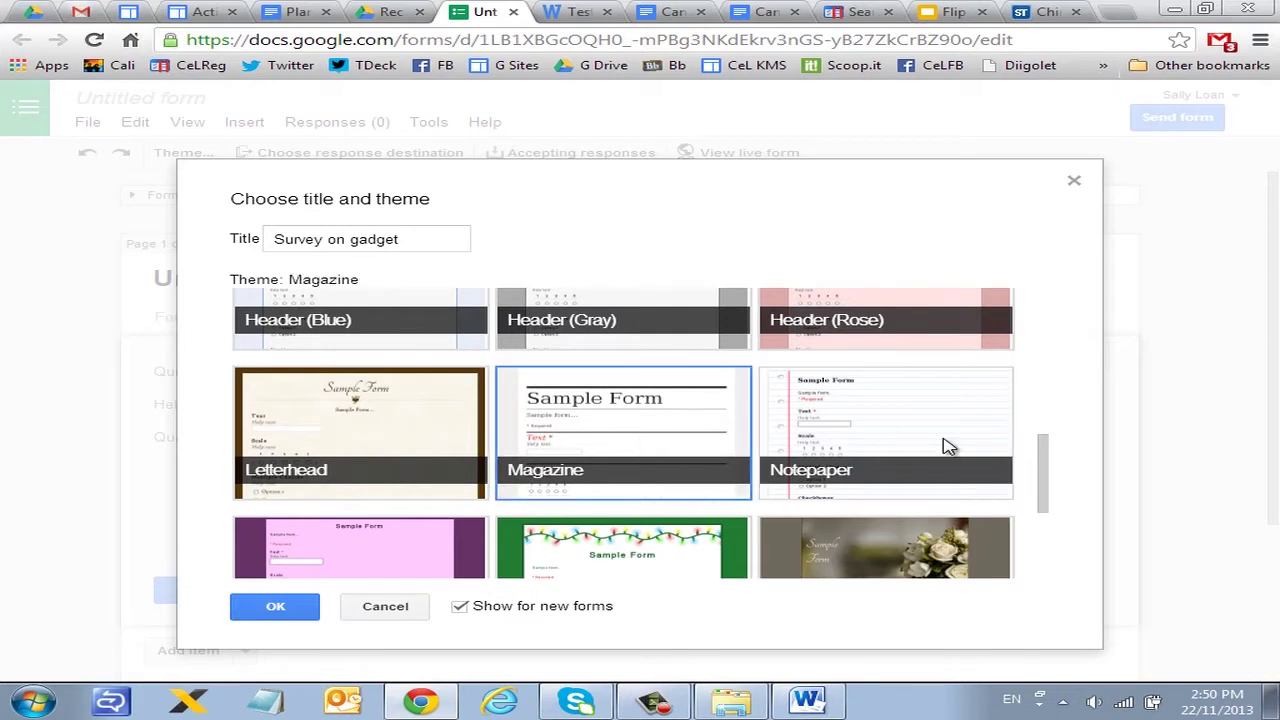
scroll(1045, 463, "down", 5)
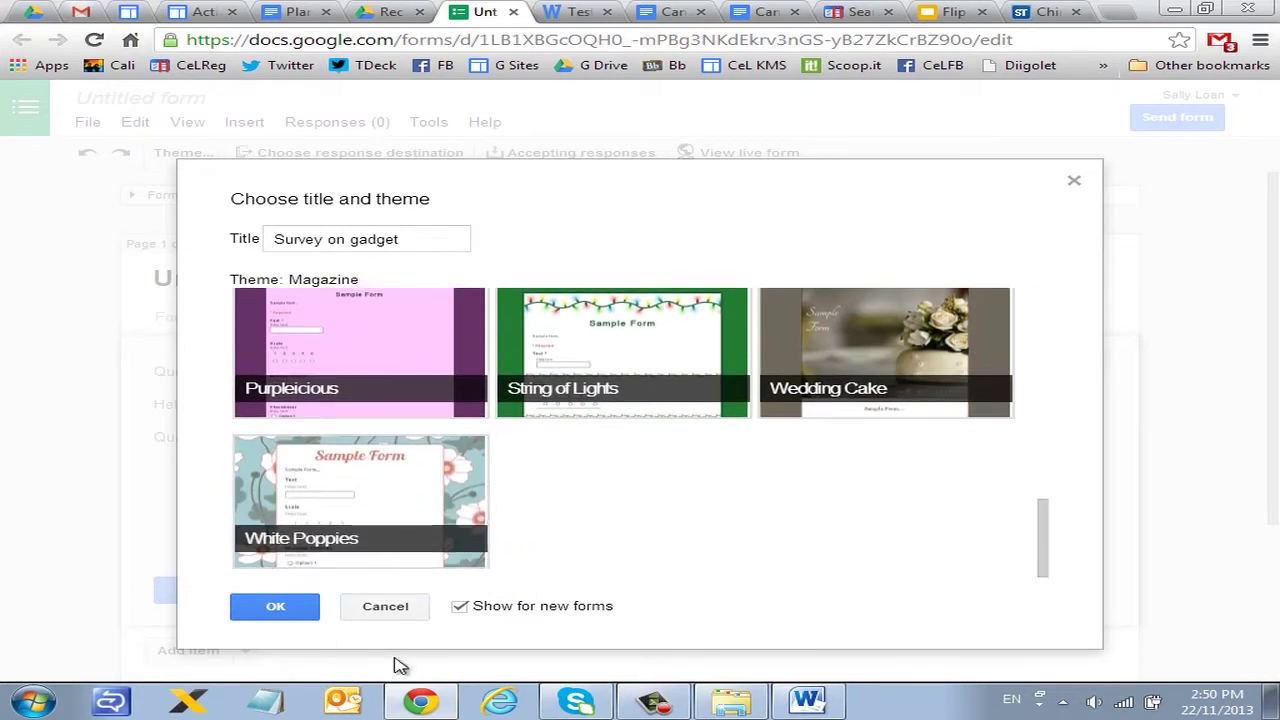
left_click(285, 612)
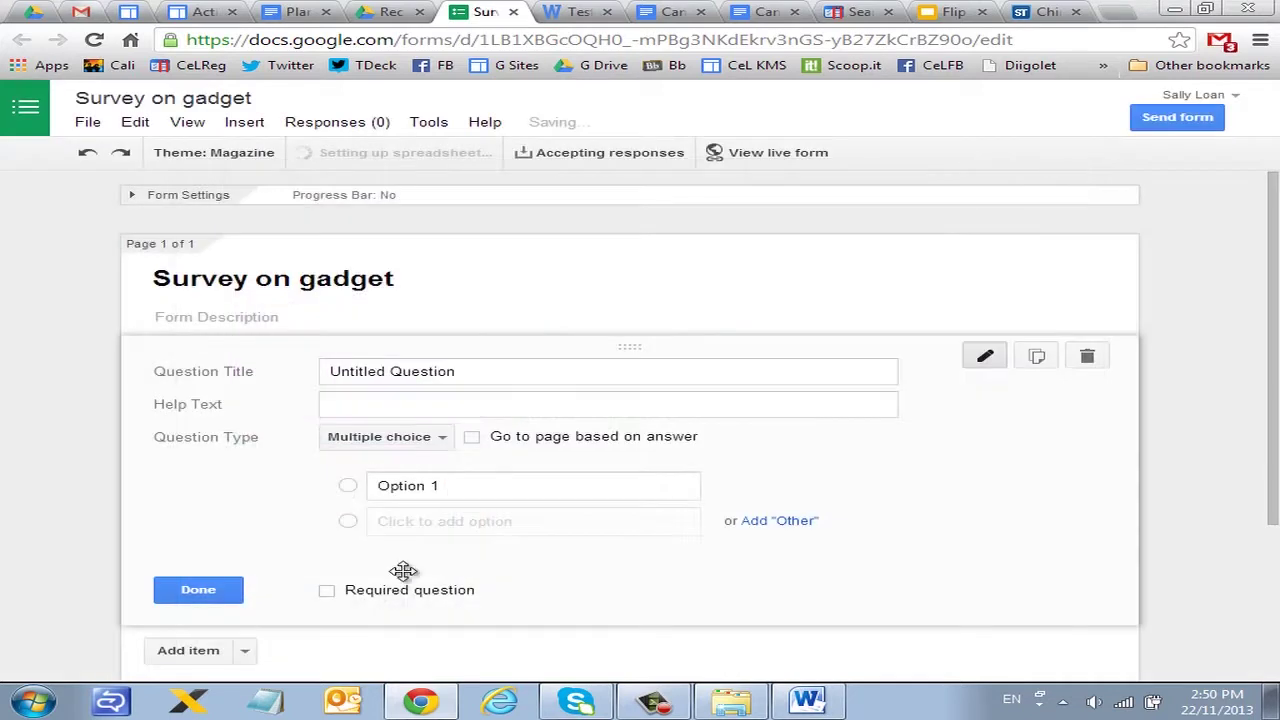
Step: Retitle the first question 'State you name', set its type to Text, and mark it required
left_click(325, 285)
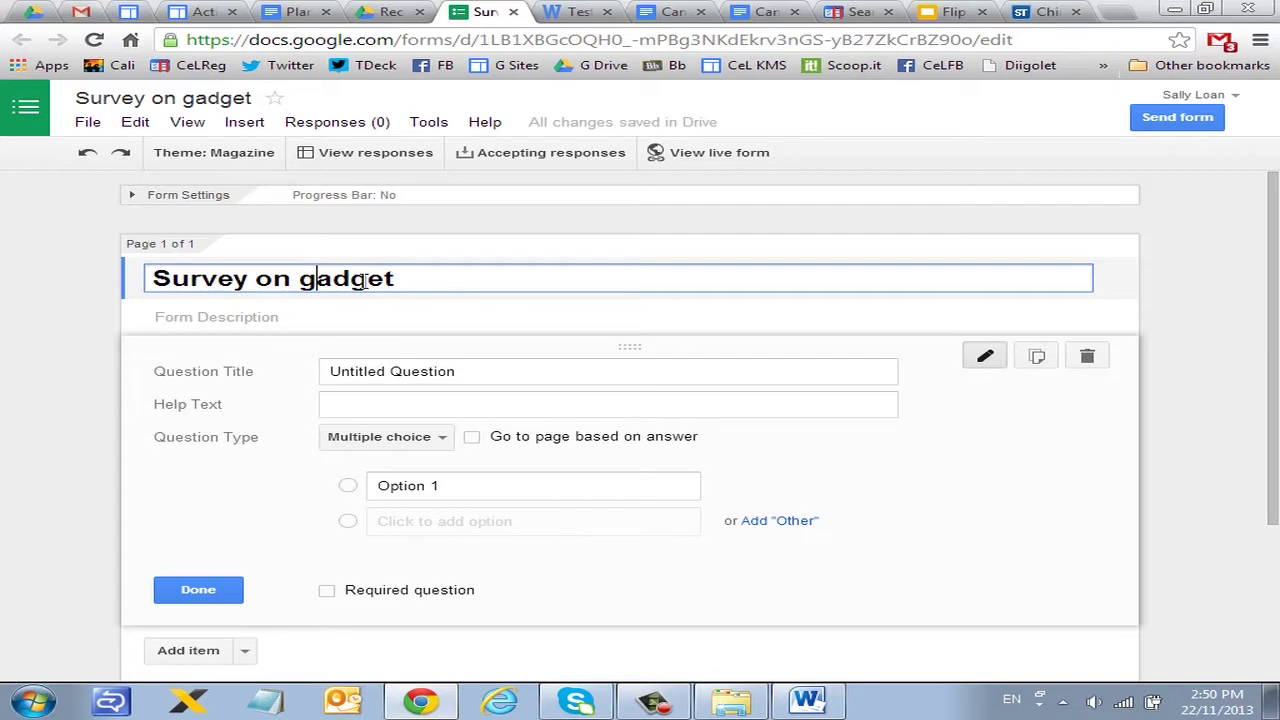
left_click(296, 317)
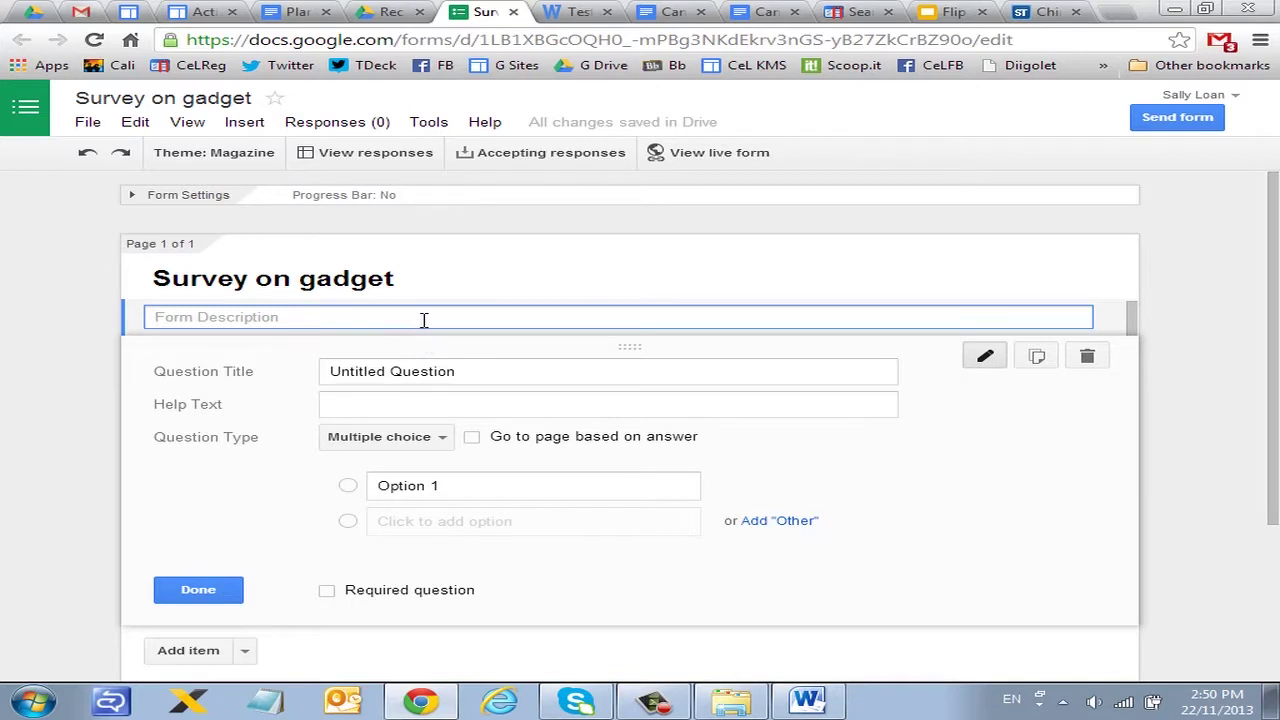
left_click(556, 372)
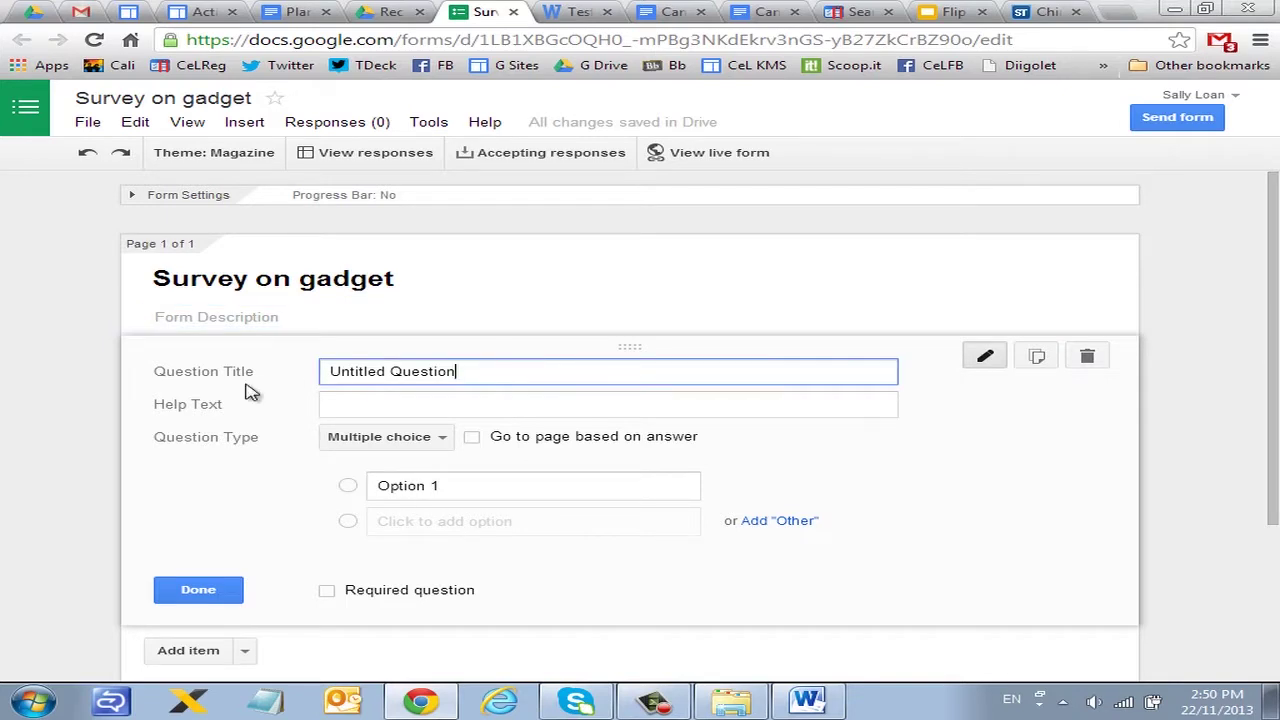
left_click_drag(329, 380, 486, 380)
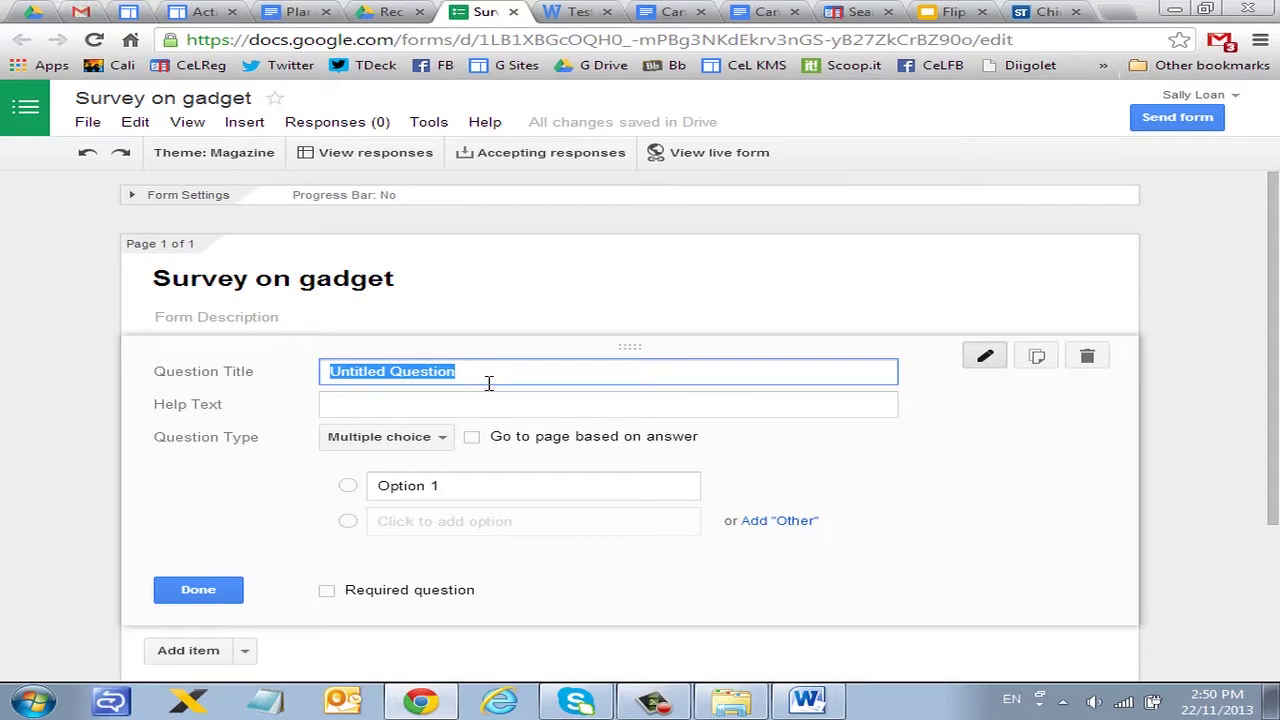
type("State you name")
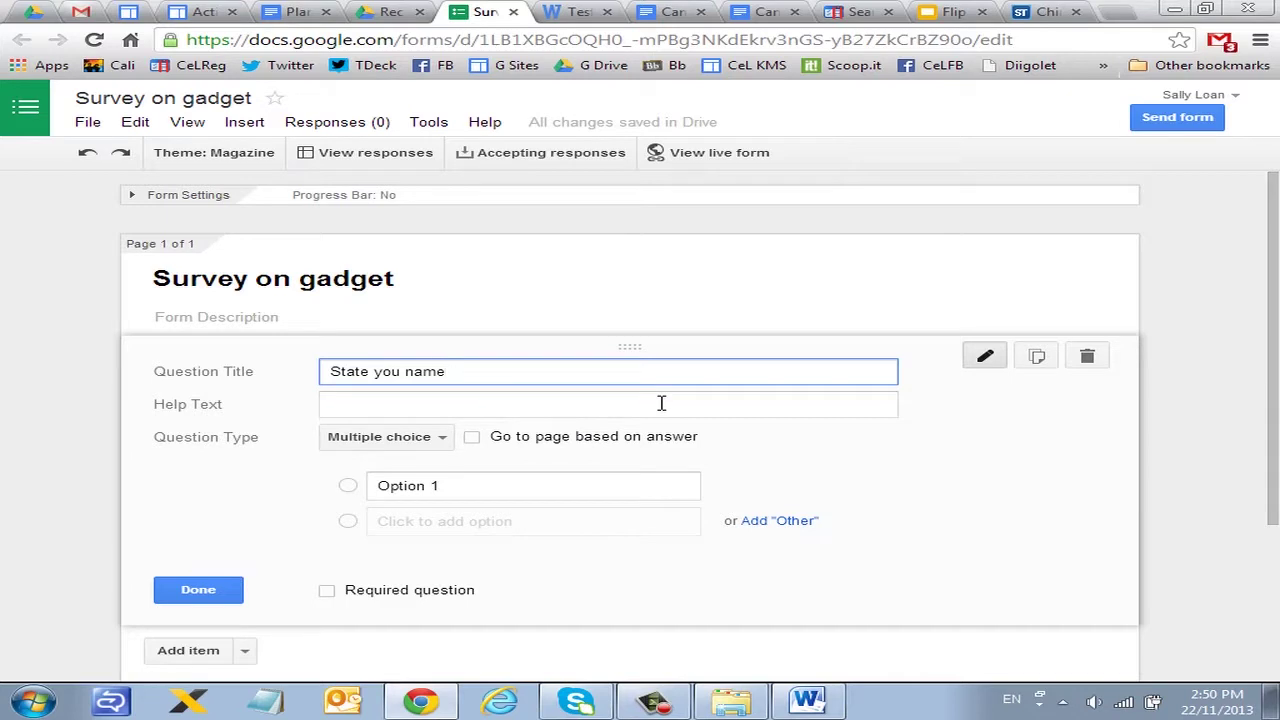
left_click(443, 437)
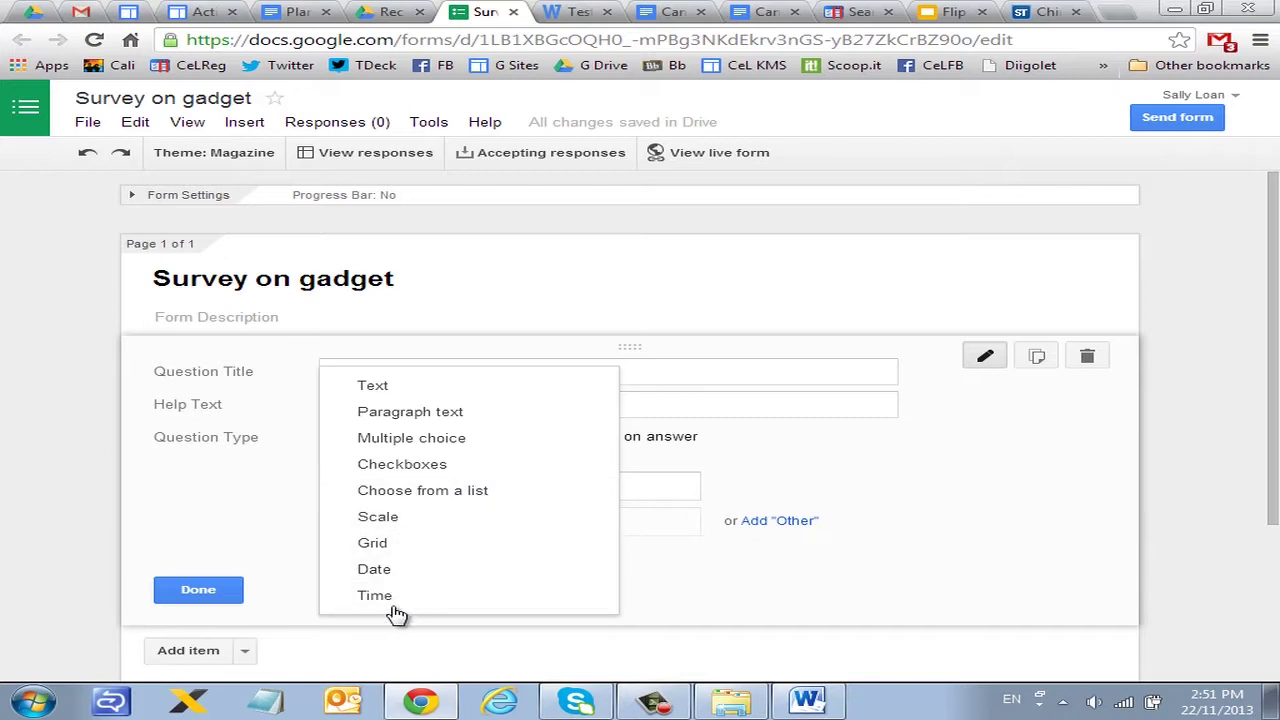
left_click(375, 387)
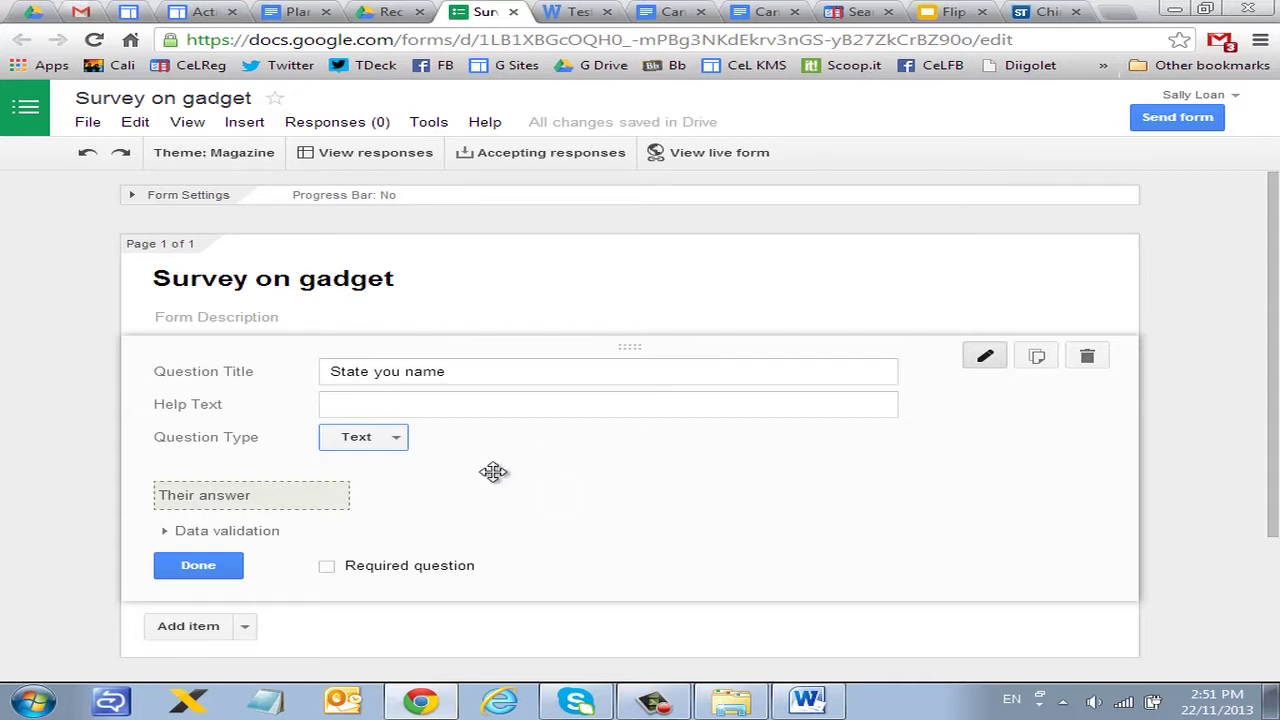
left_click(334, 568)
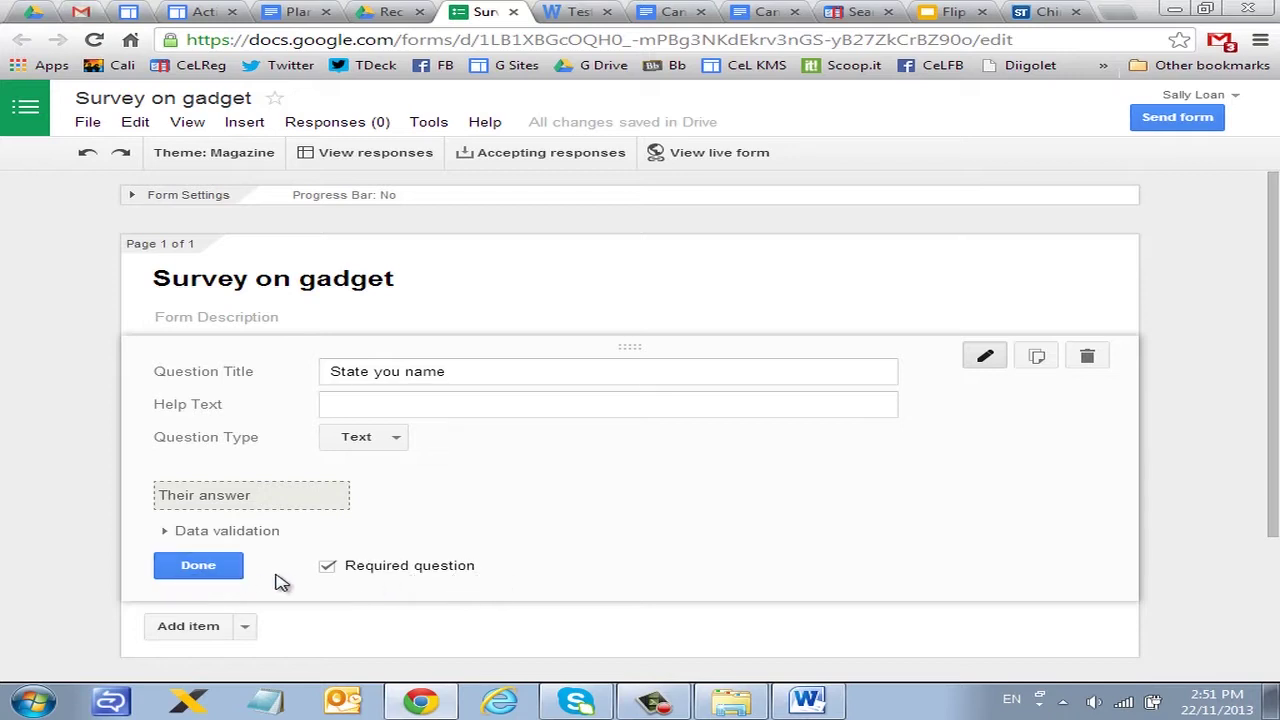
left_click(203, 567)
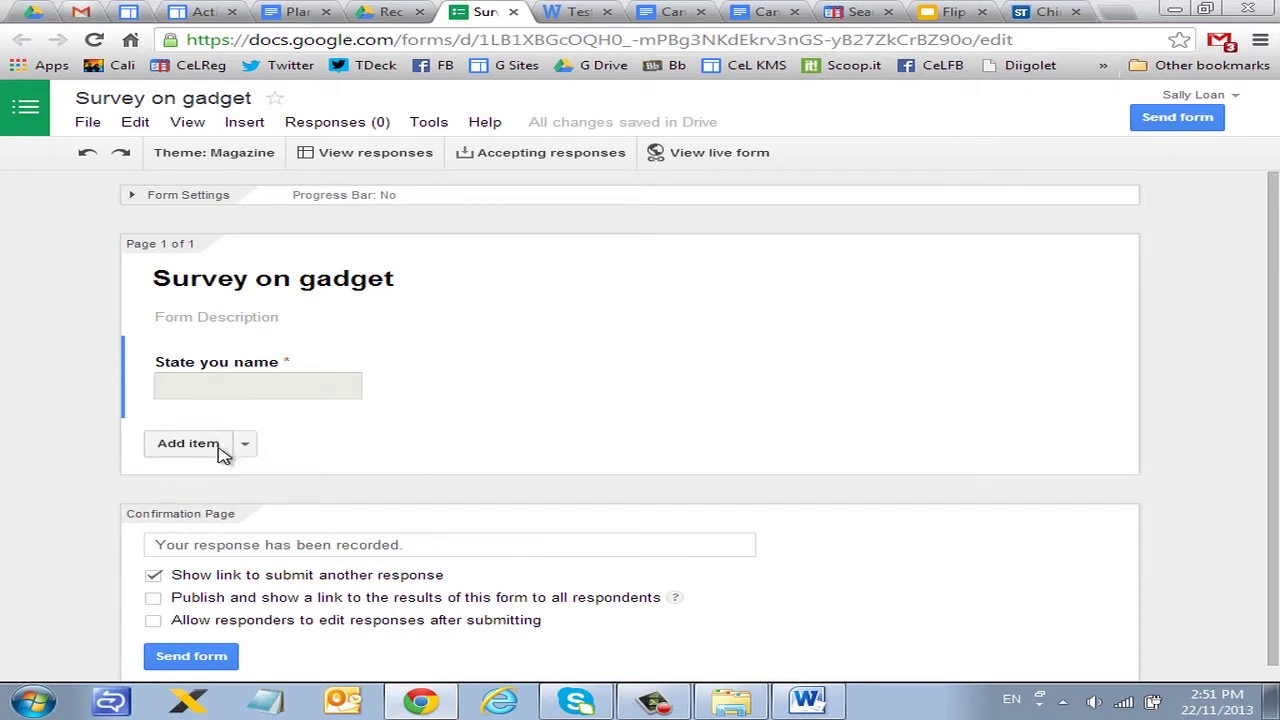
Step: Duplicate the name question as a required 'mobile number' text question
mouse_move(614, 383)
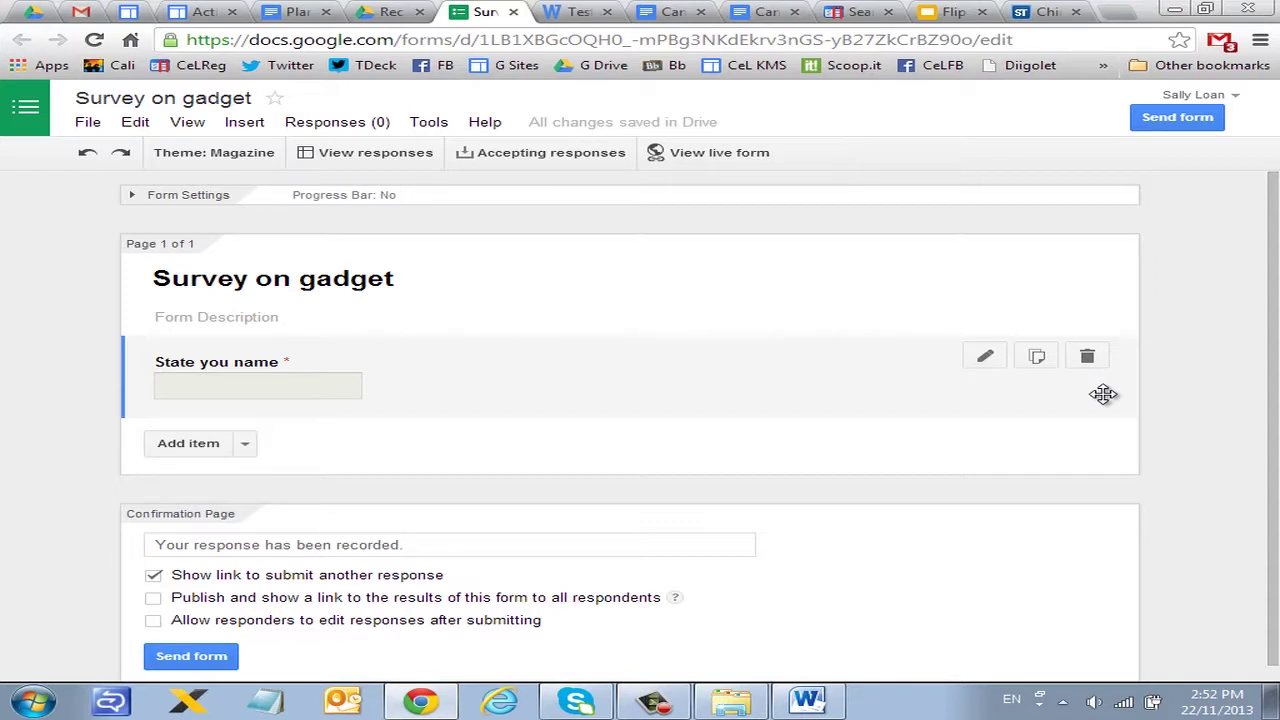
left_click(1037, 362)
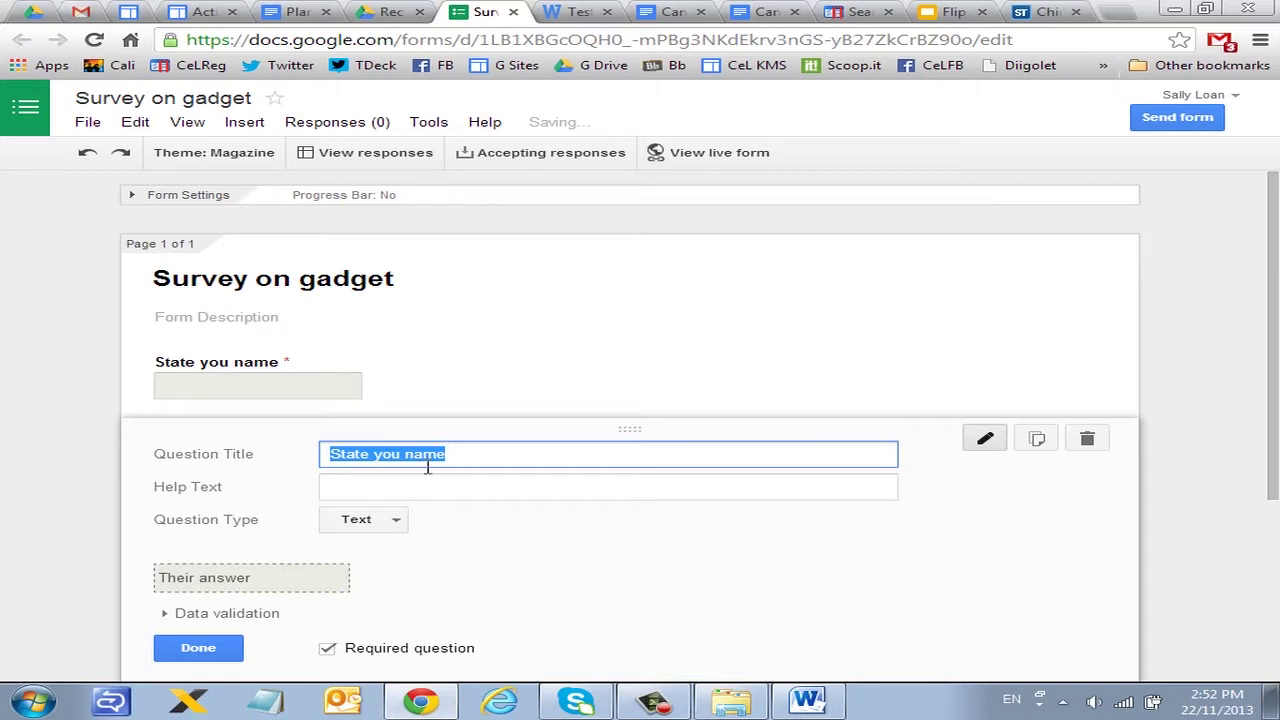
type("mobile ")
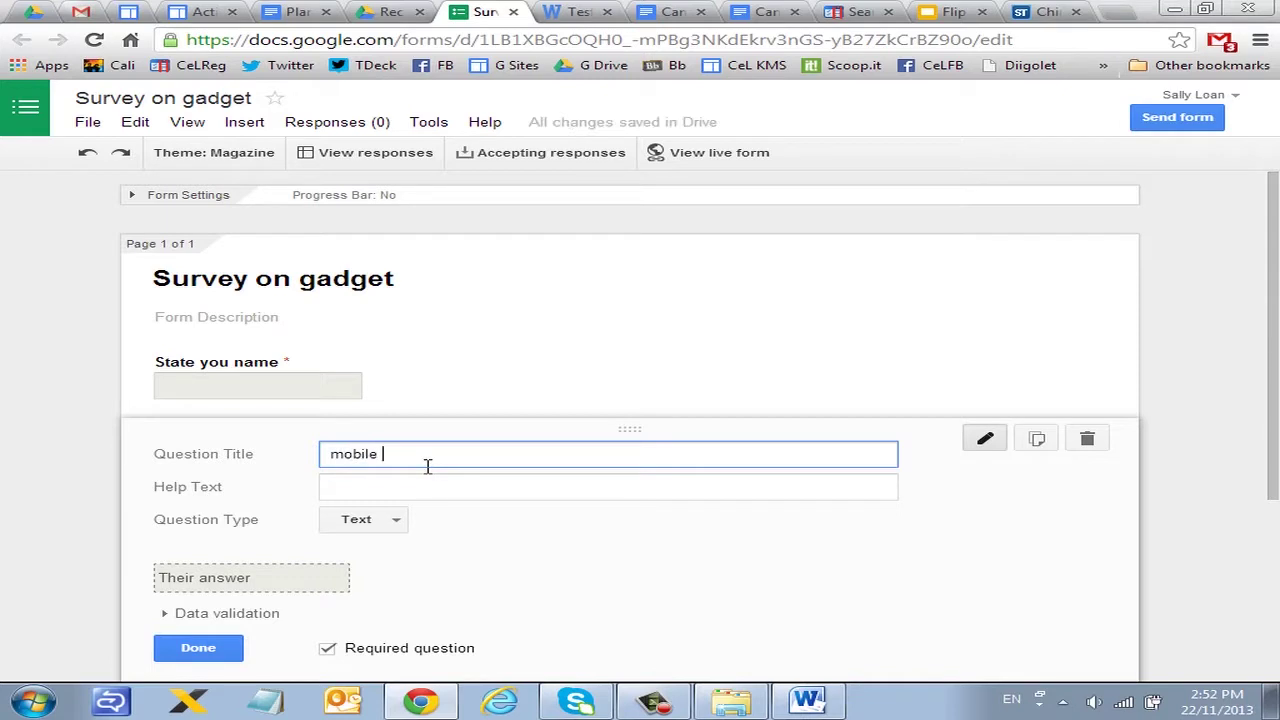
type("number")
left_click(198, 648)
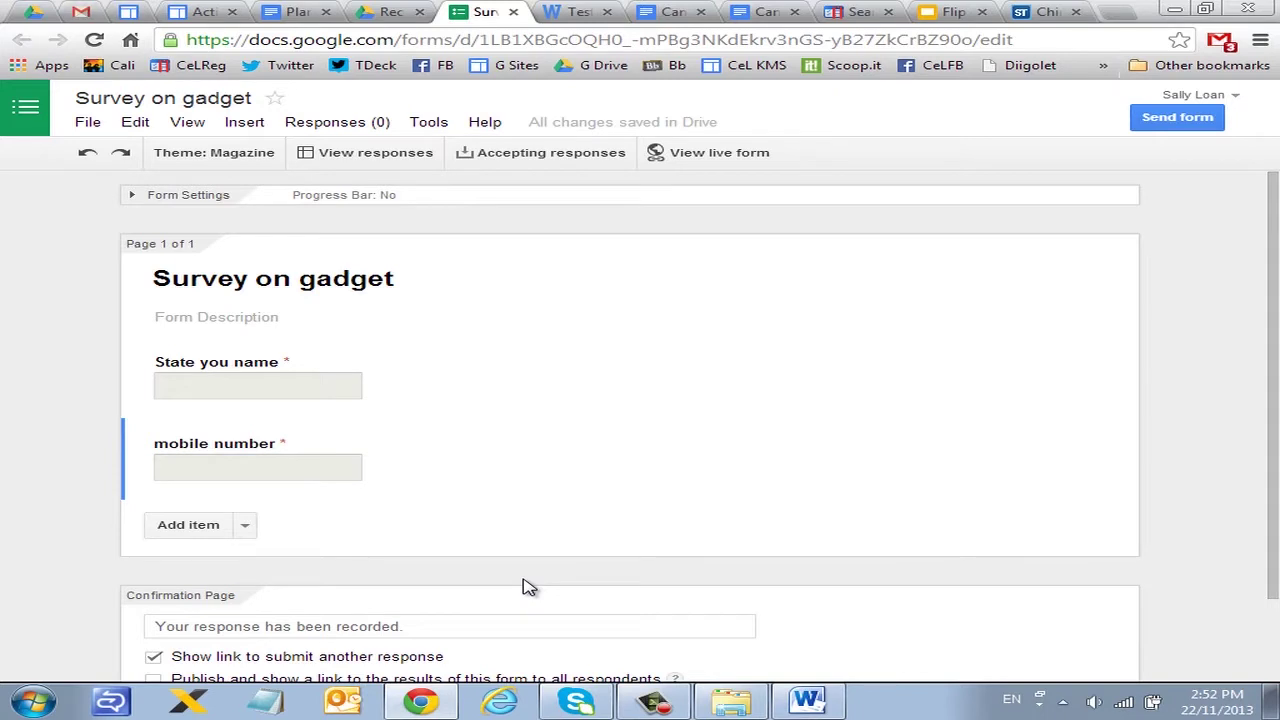
Step: Add a new multiple-choice question titled 'Race'
scroll(400, 500, "down", 1)
left_click(251, 427)
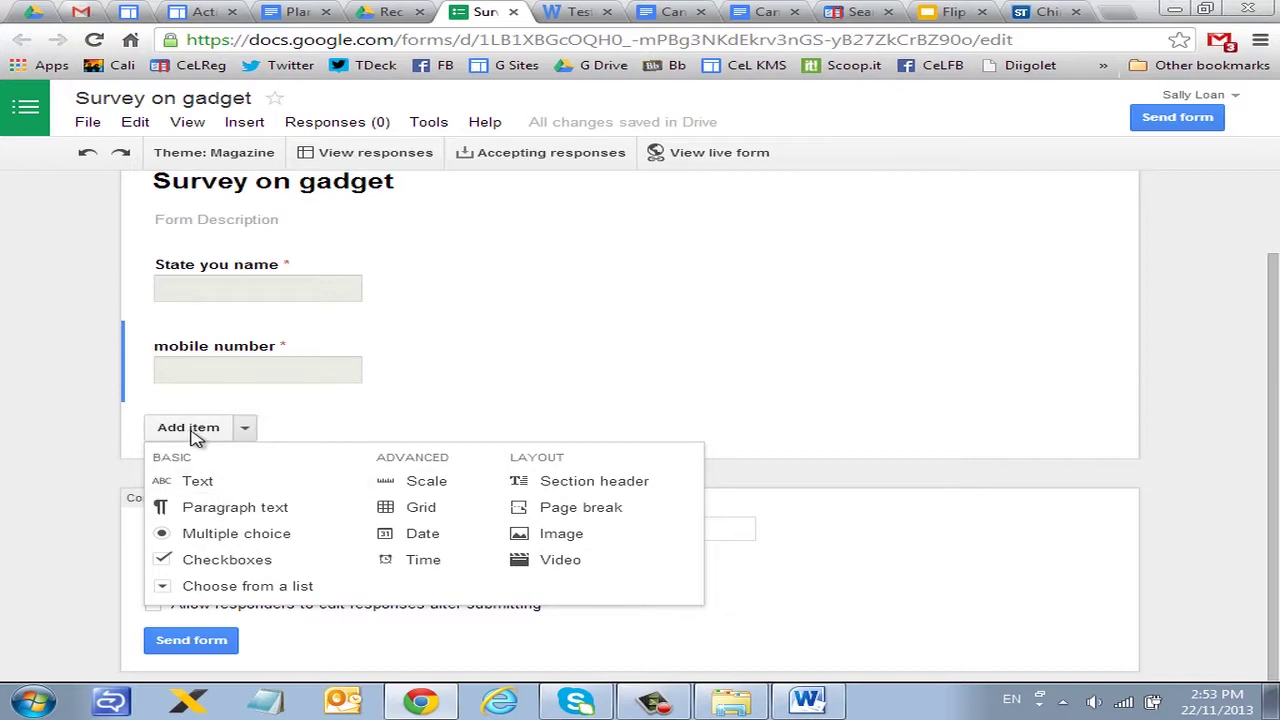
left_click(240, 535)
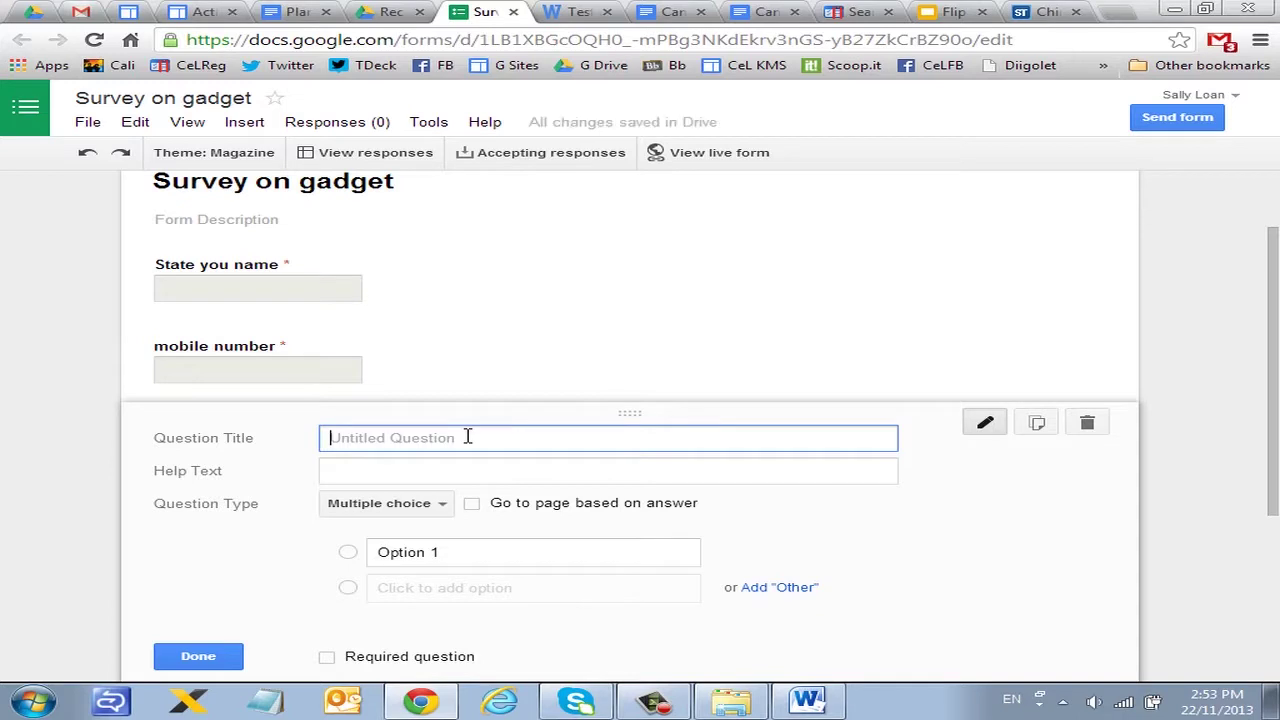
type("Race")
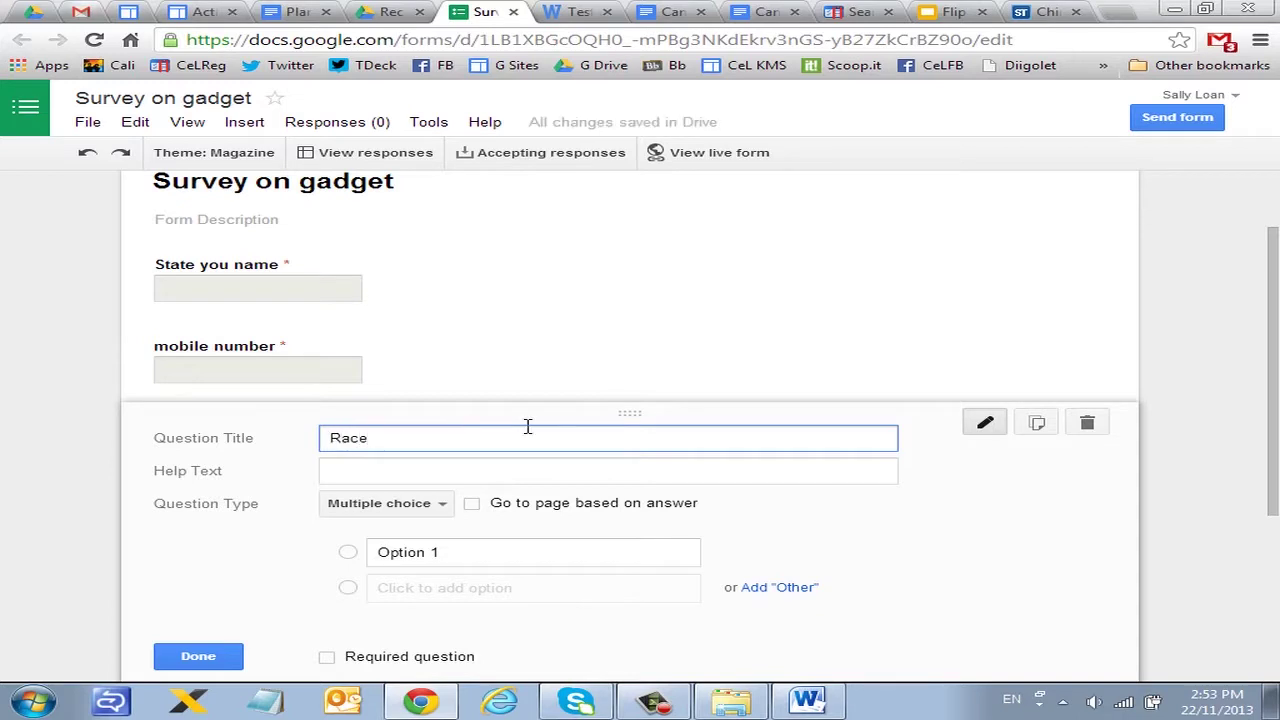
scroll(574, 411, "down", 2)
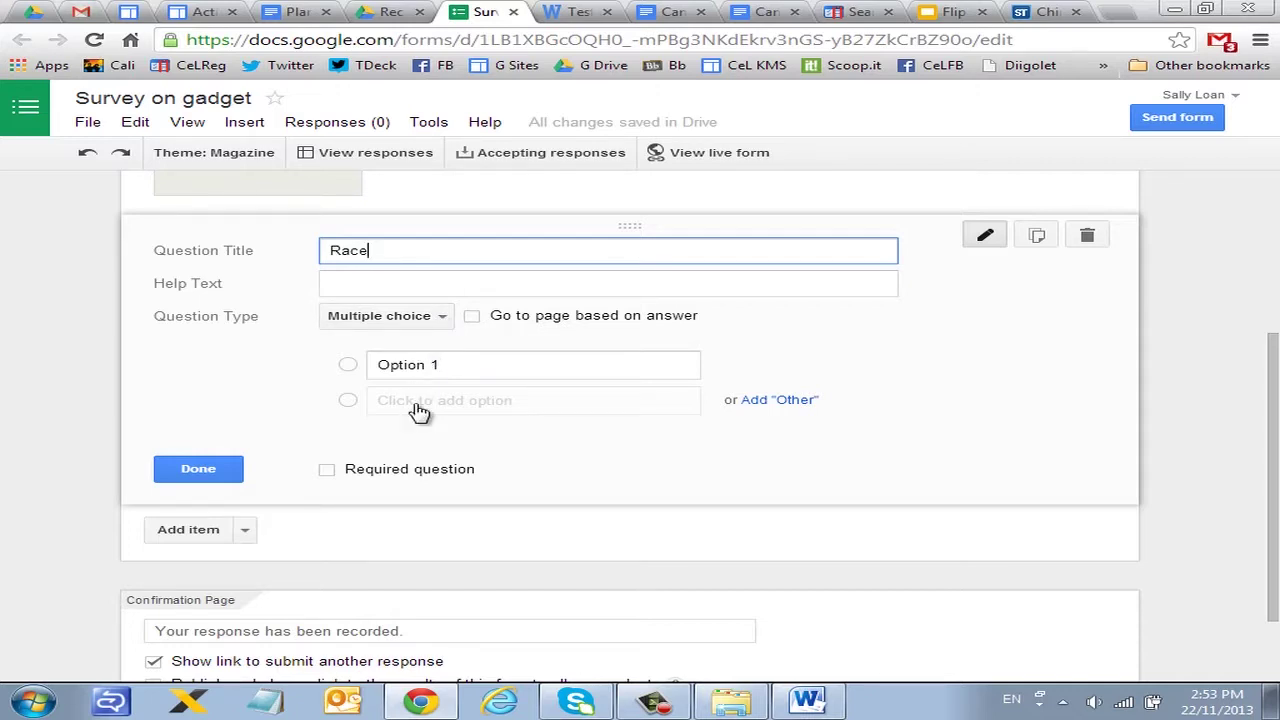
Step: Enter the Race options chinese, malay, indian and eurasion
left_click(466, 366)
type("chinese")
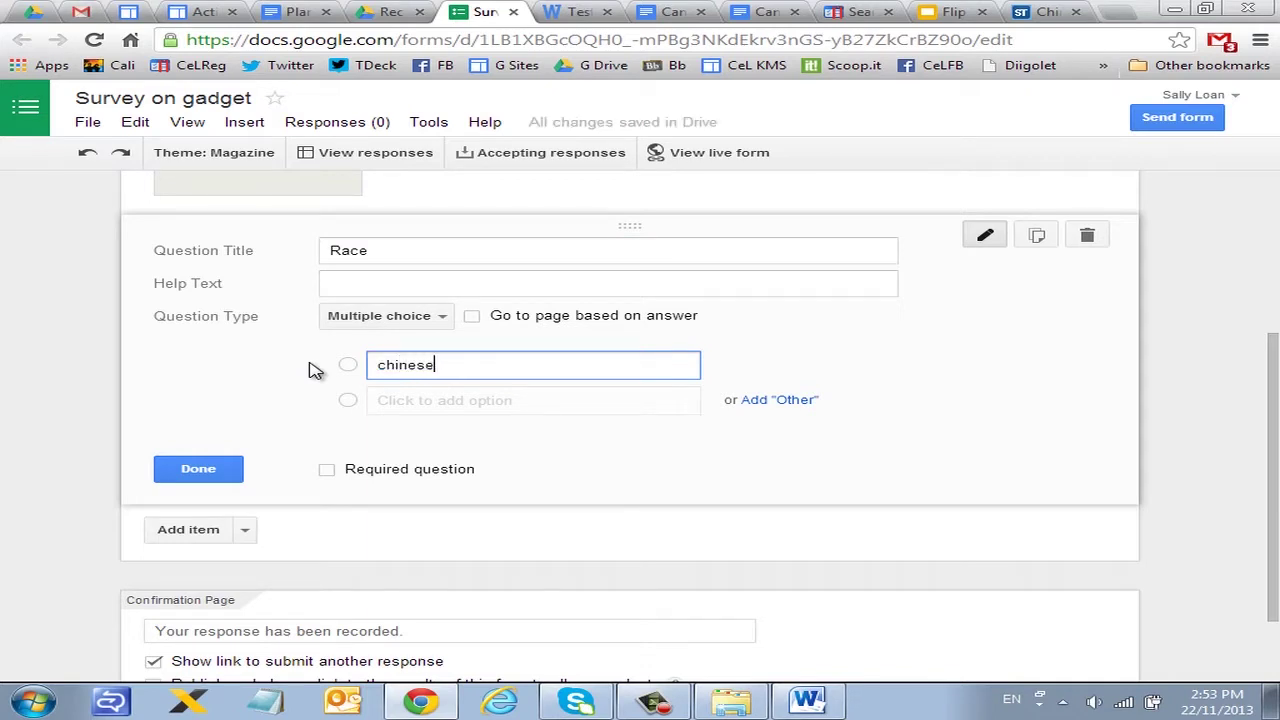
key("Return")
type("malay")
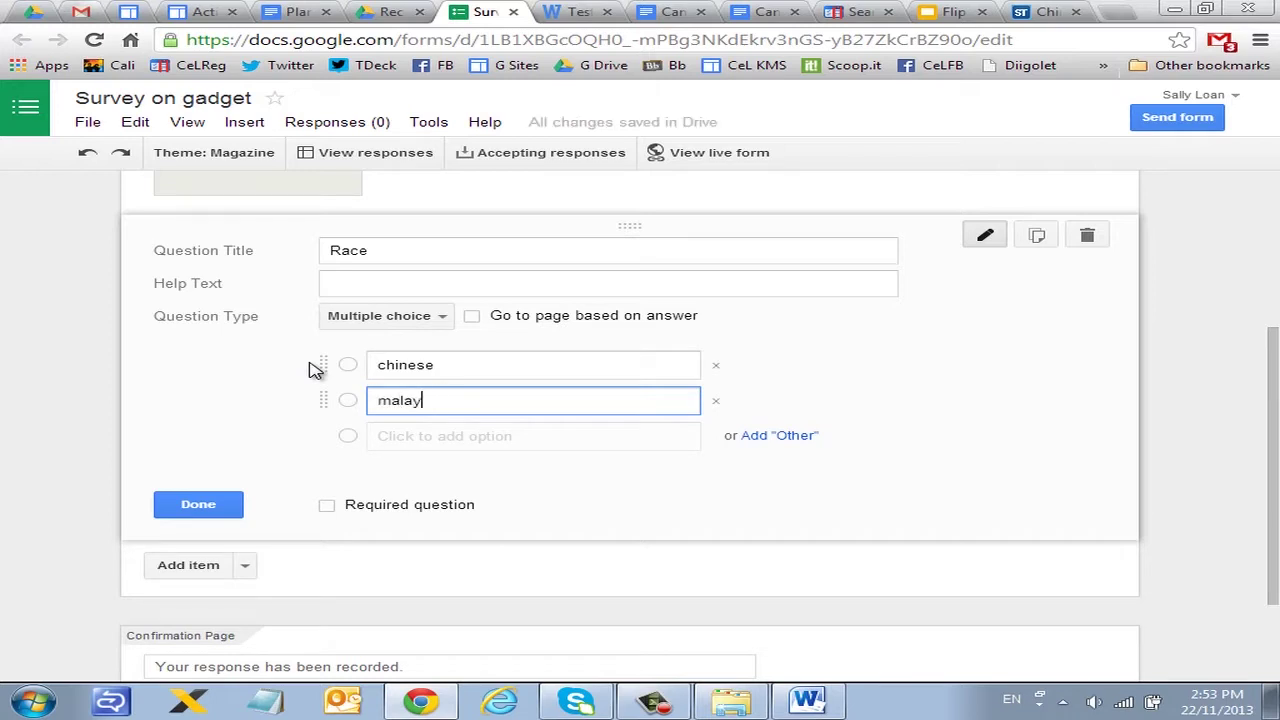
key("Return")
type("i")
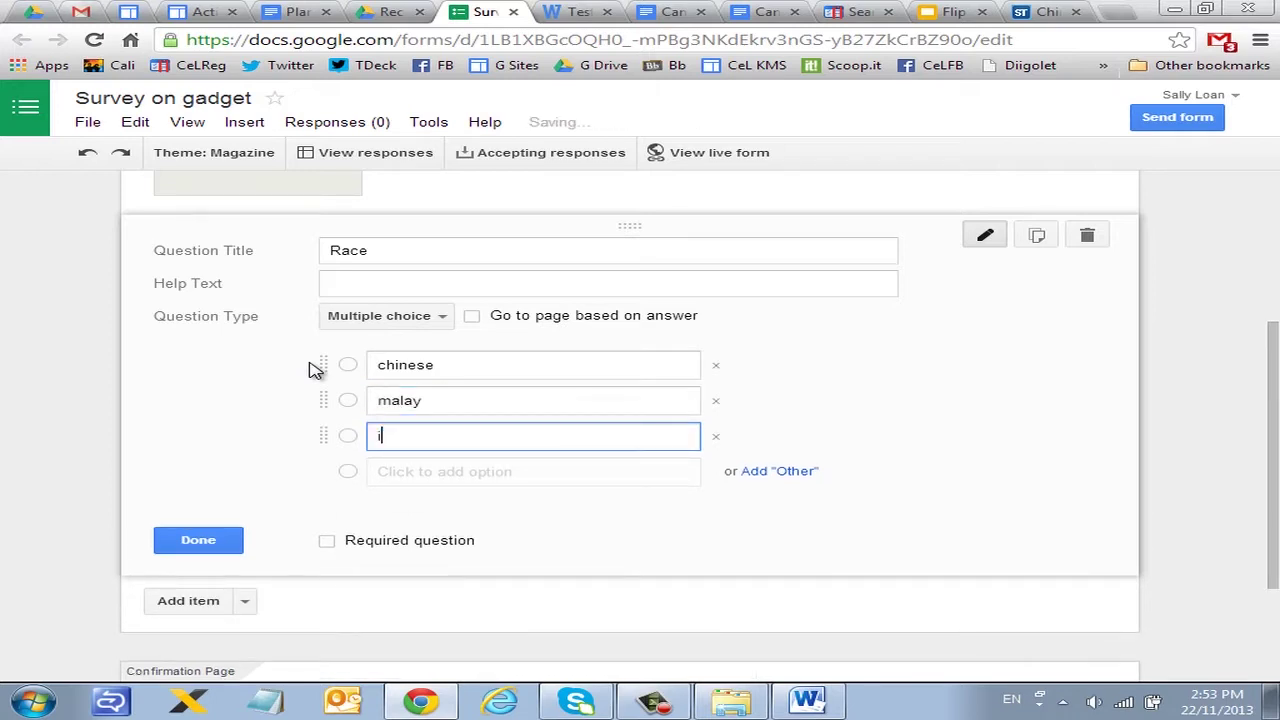
type("ndian")
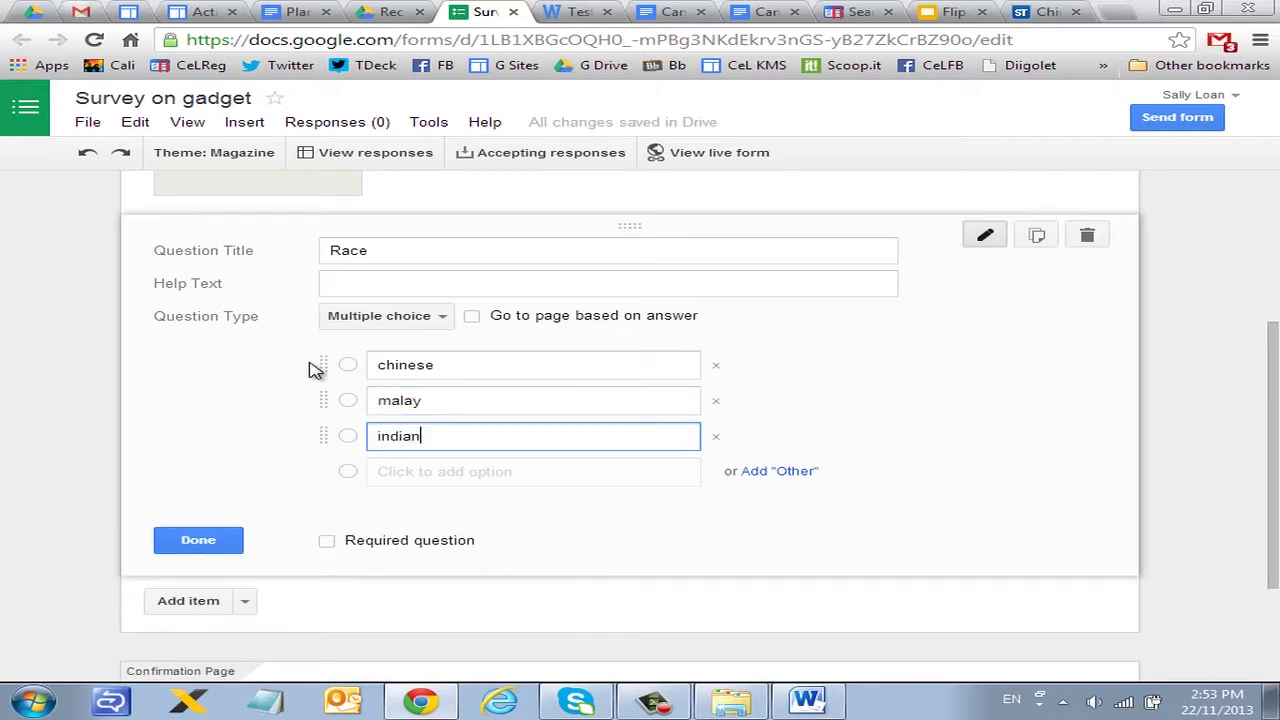
key("Return")
type("e")
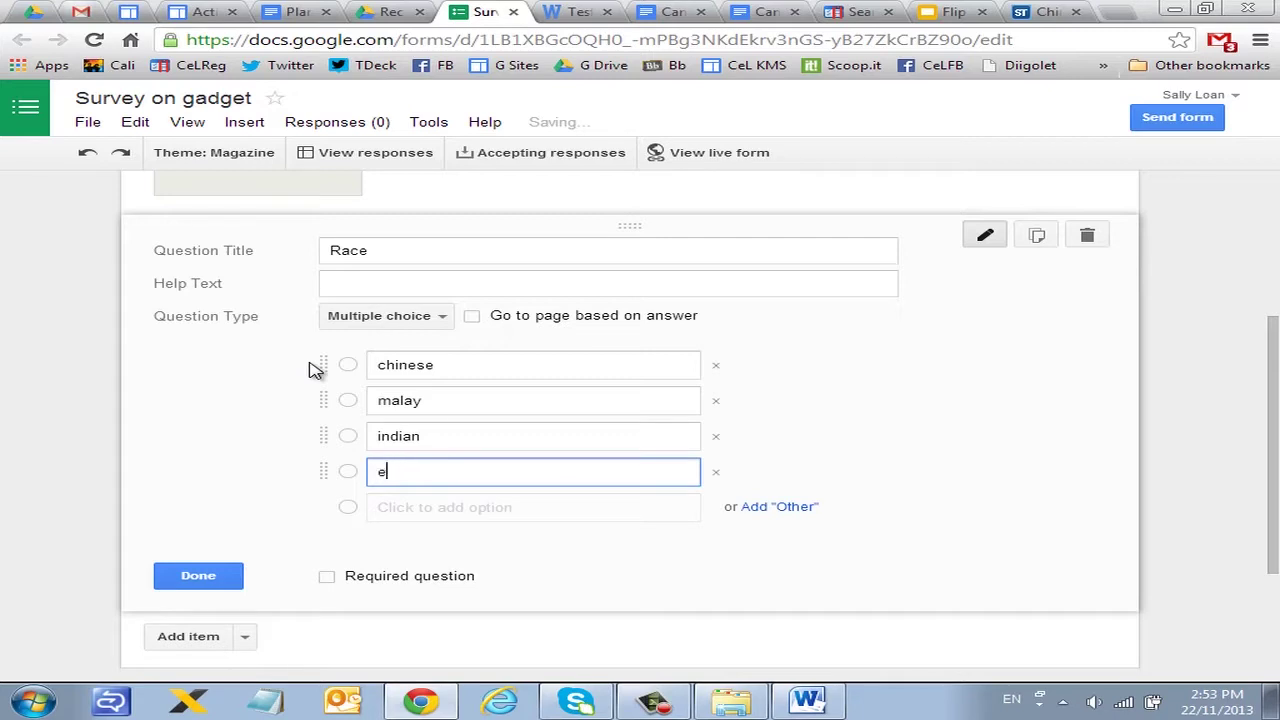
key("BackSpace")
key("BackSpace")
type("e")
key("BackSpace")
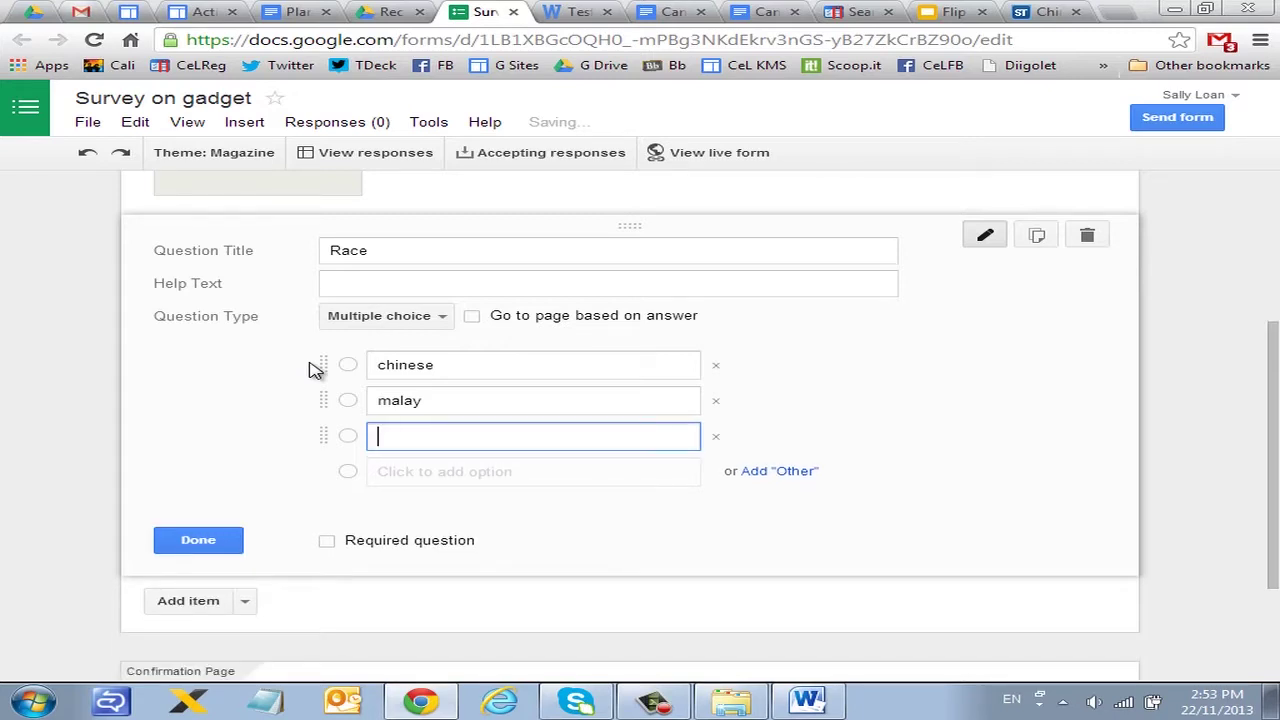
type("indian")
key("Return")
type("durasio")
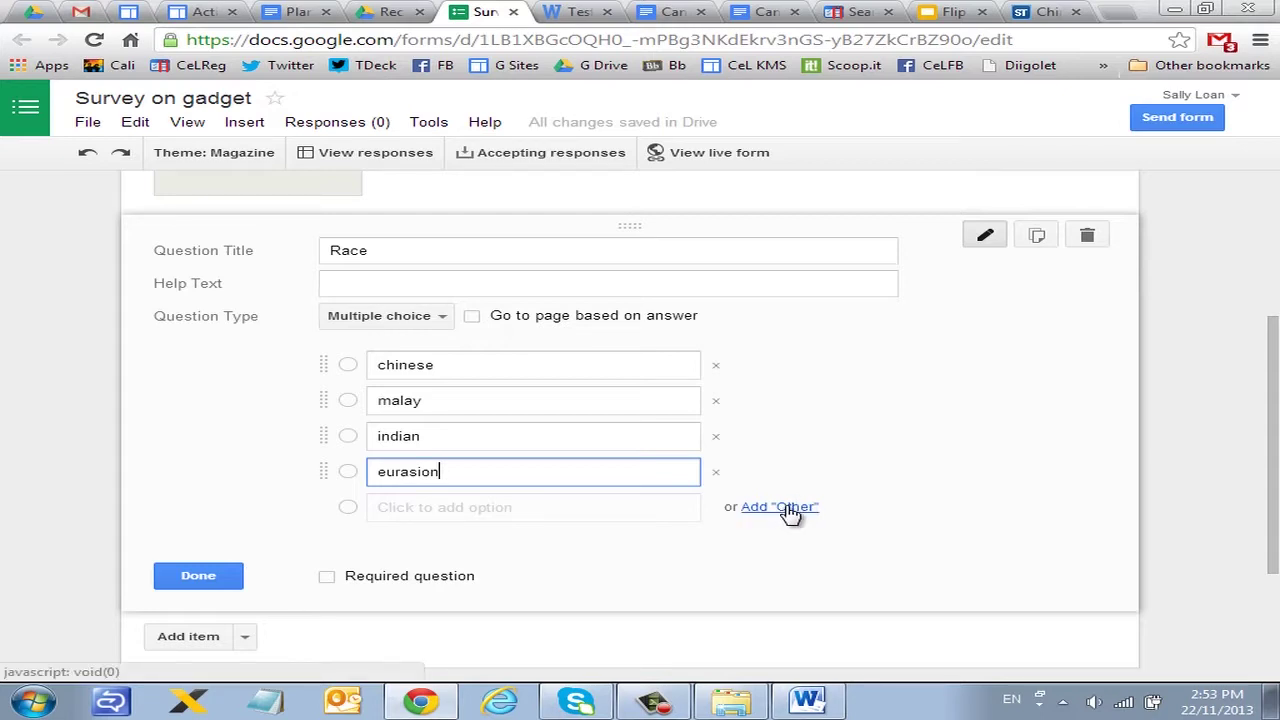
Step: Add an Other choice to Race and make the question required
left_click(779, 510)
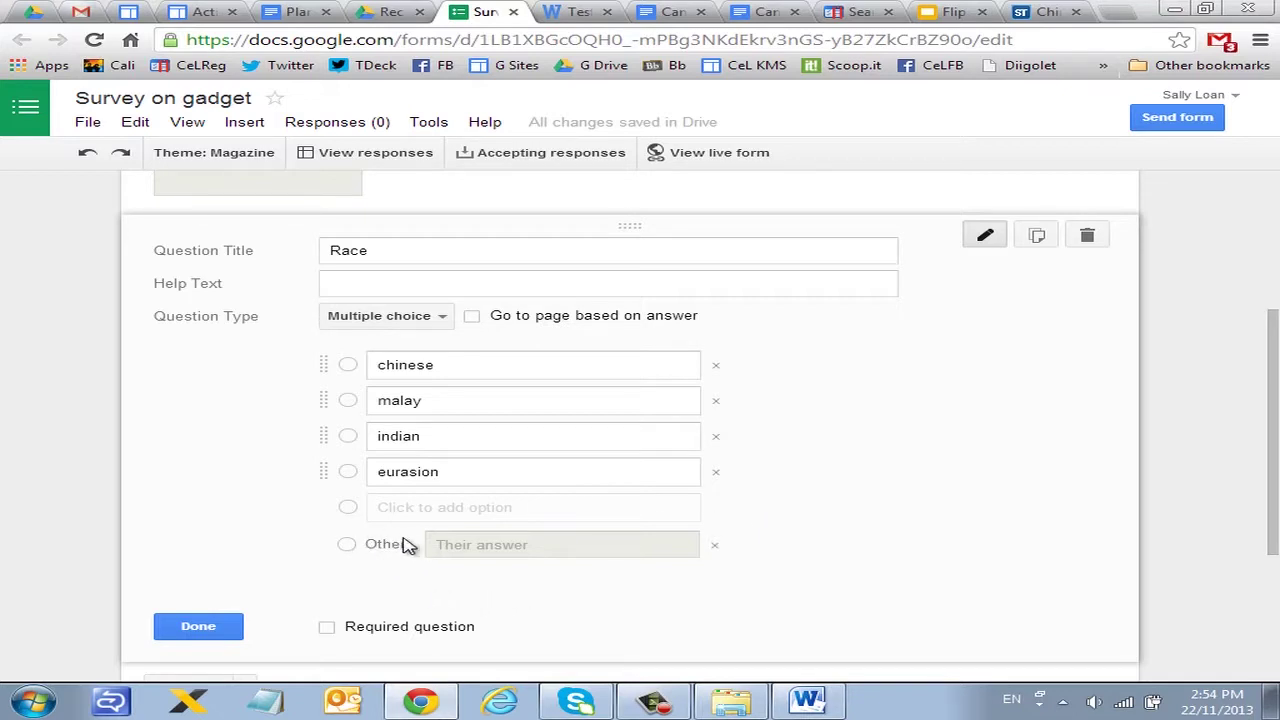
left_click(325, 627)
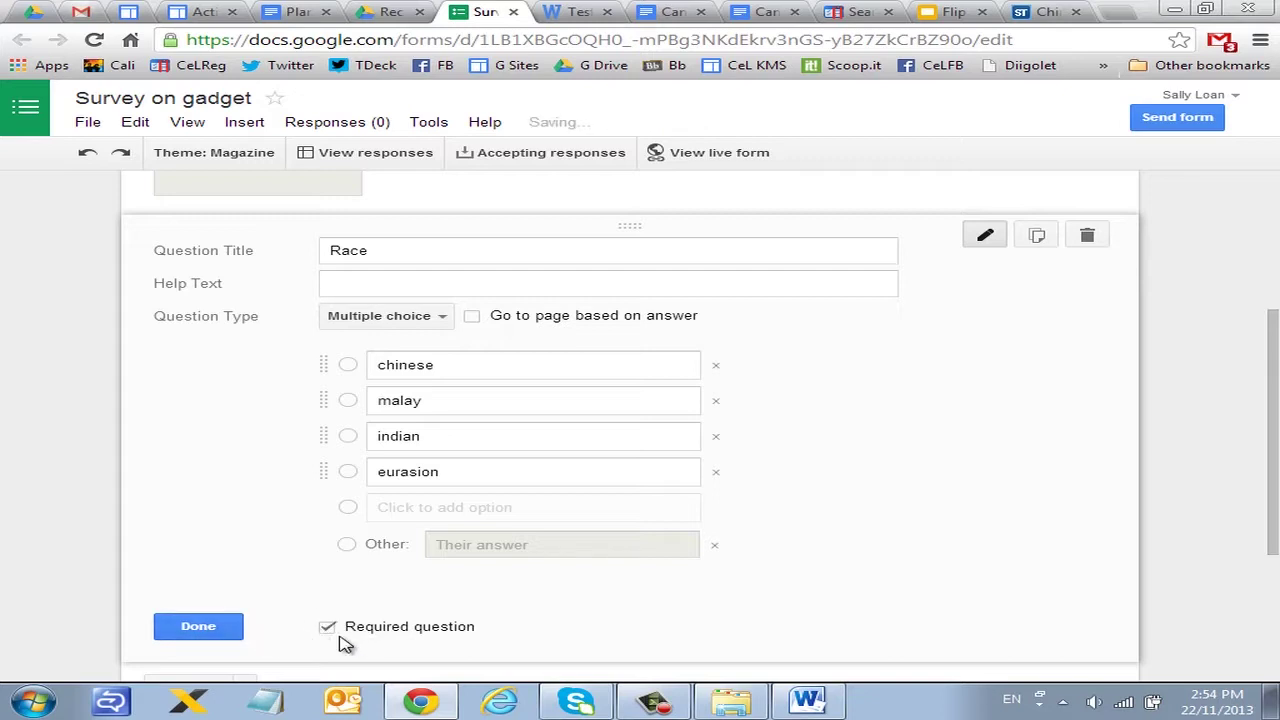
left_click(212, 630)
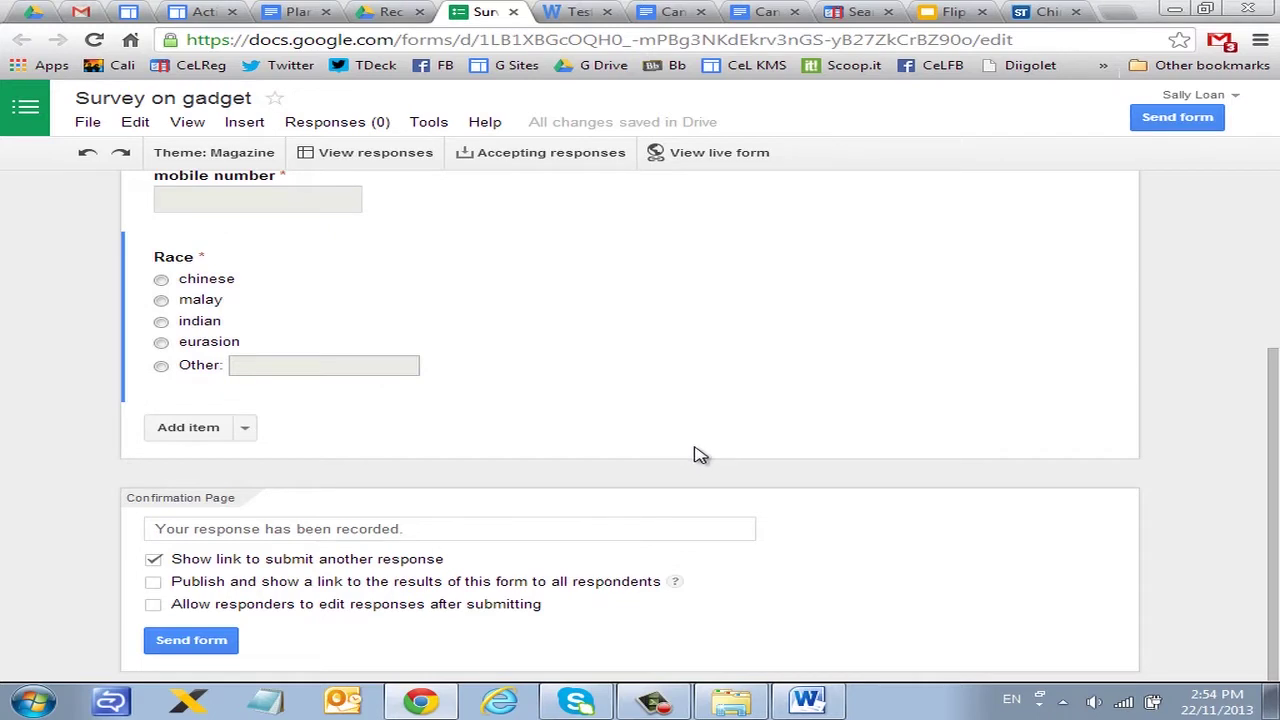
Step: Add a checkboxes question 'which devices do you own?' with 'Select all that appl' help text
left_click(190, 428)
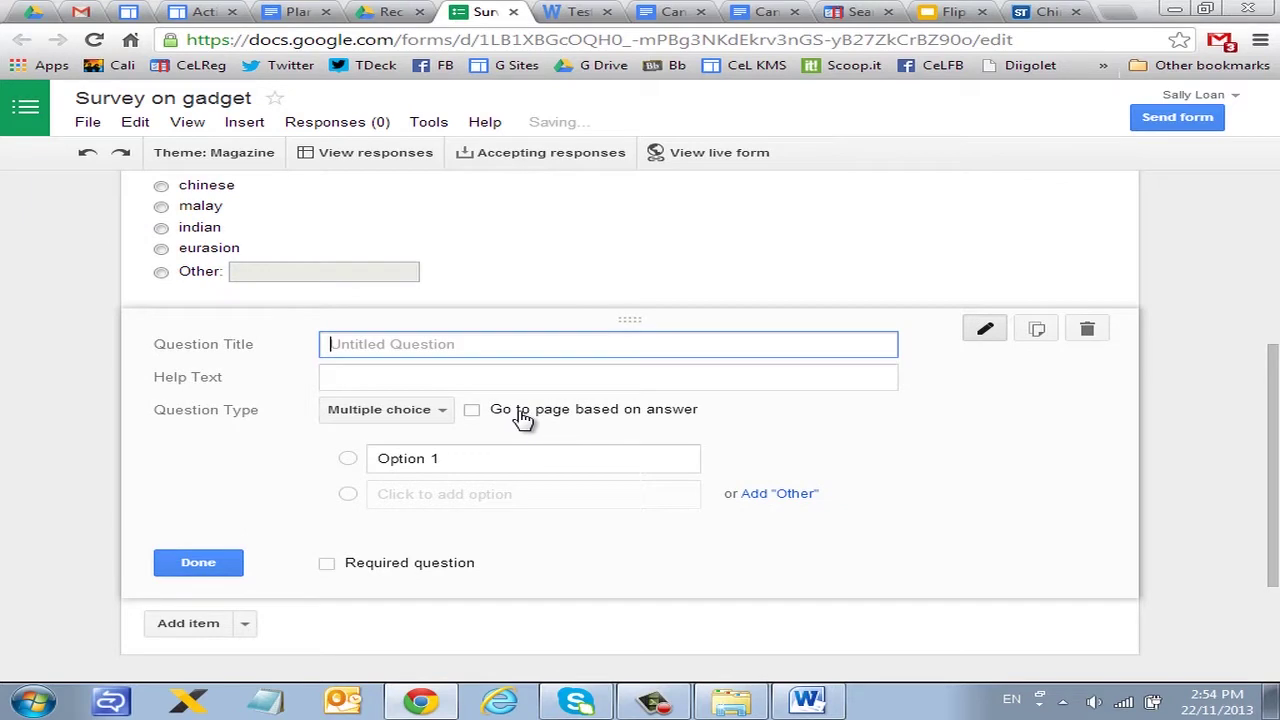
scroll(522, 418, "down", 1)
left_click(447, 317)
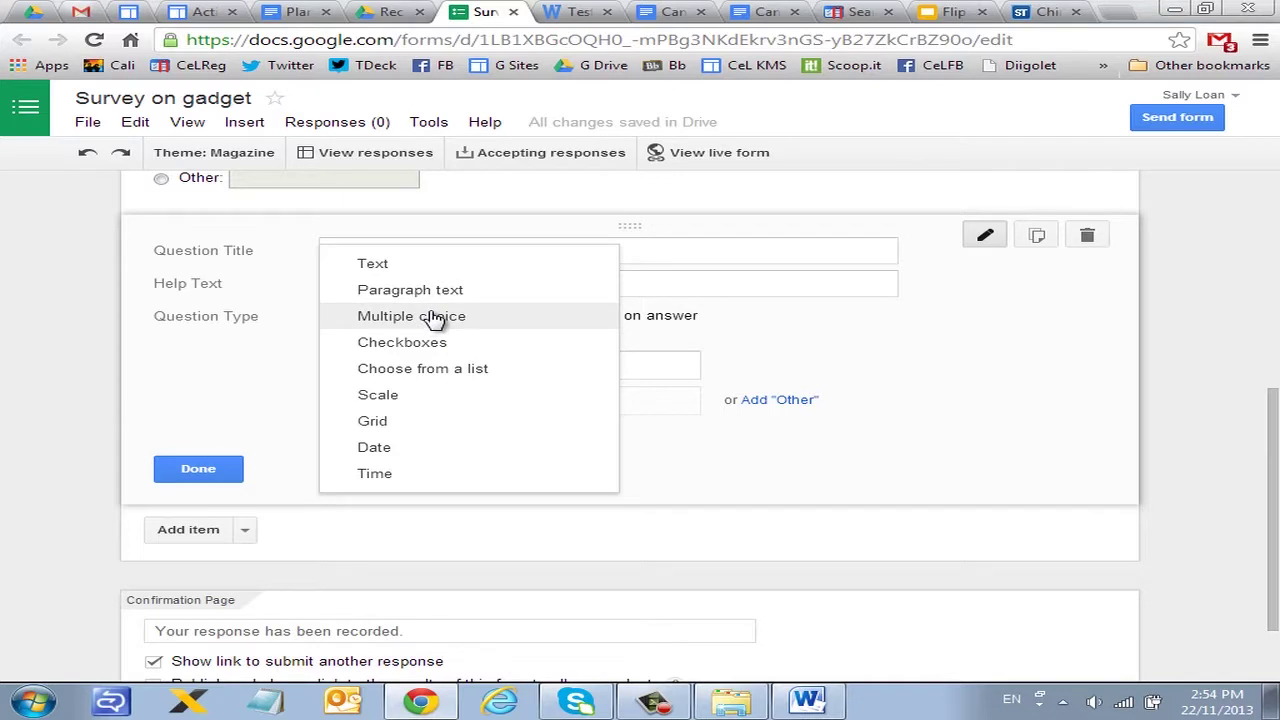
left_click(434, 341)
left_click(446, 251)
type("whi")
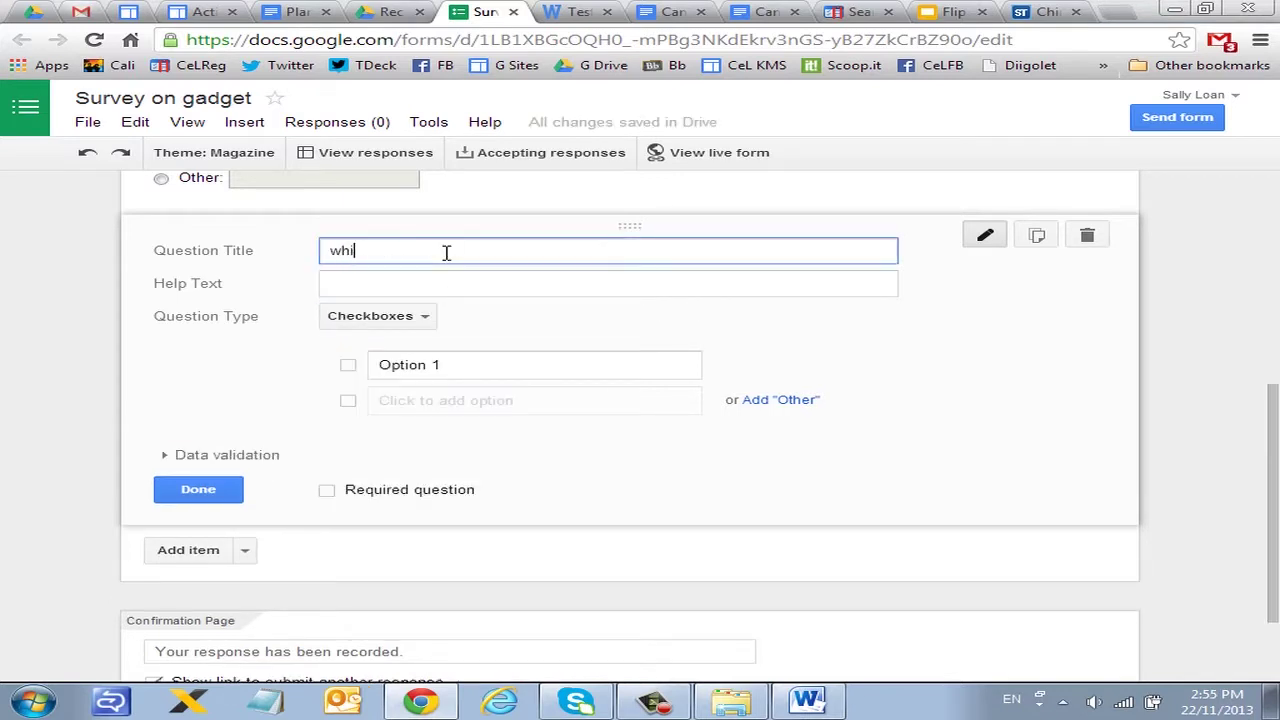
type("ch do yui")
key("BackSpace")
key("BackSpace")
key("BackSpace")
key("BackSpace")
key("BackSpace")
key("BackSpace")
key("BackSpace")
key("BackSpace")
type("ere do you")
key("BackSpace")
key("BackSpace")
key("BackSpace")
key("BackSpace")
key("BackSpace")
key("BackSpace")
key("BackSpace")
key("BackSpace")
key("BackSpace")
key("BackSpace")
type("ch devices do y")
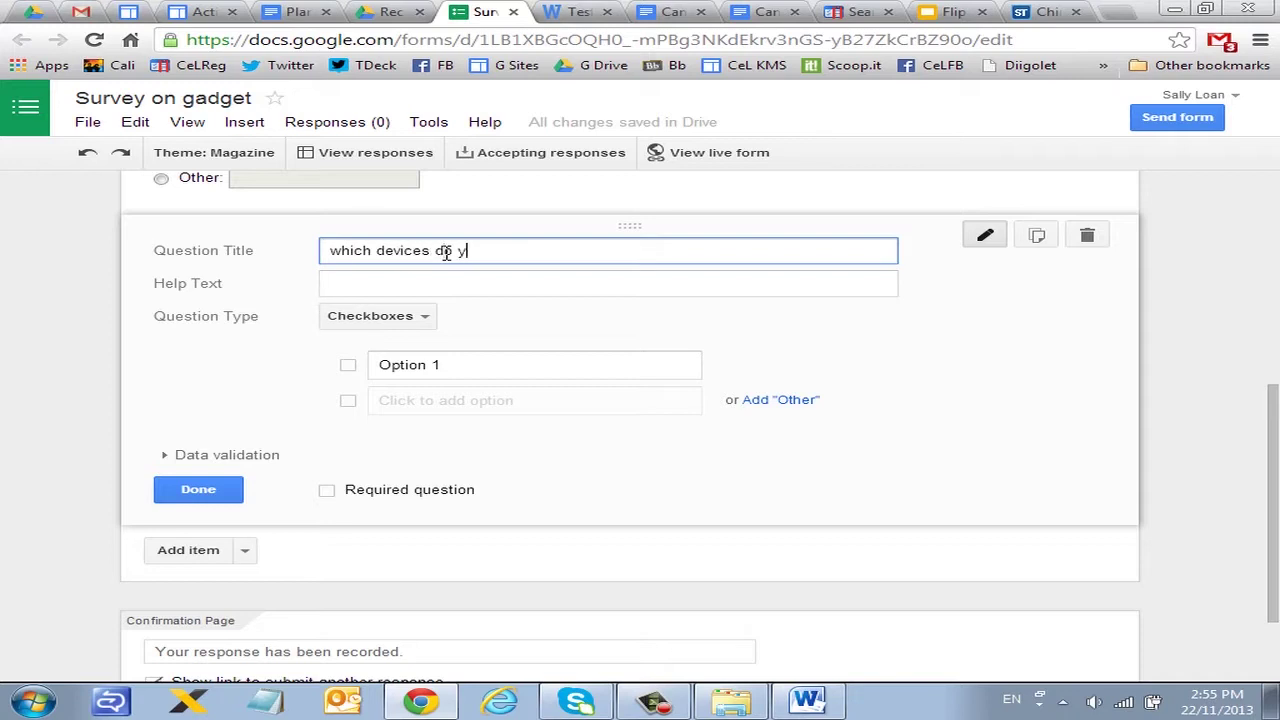
type("ou own?")
left_click(470, 367)
left_click(435, 282)
type("Select all")
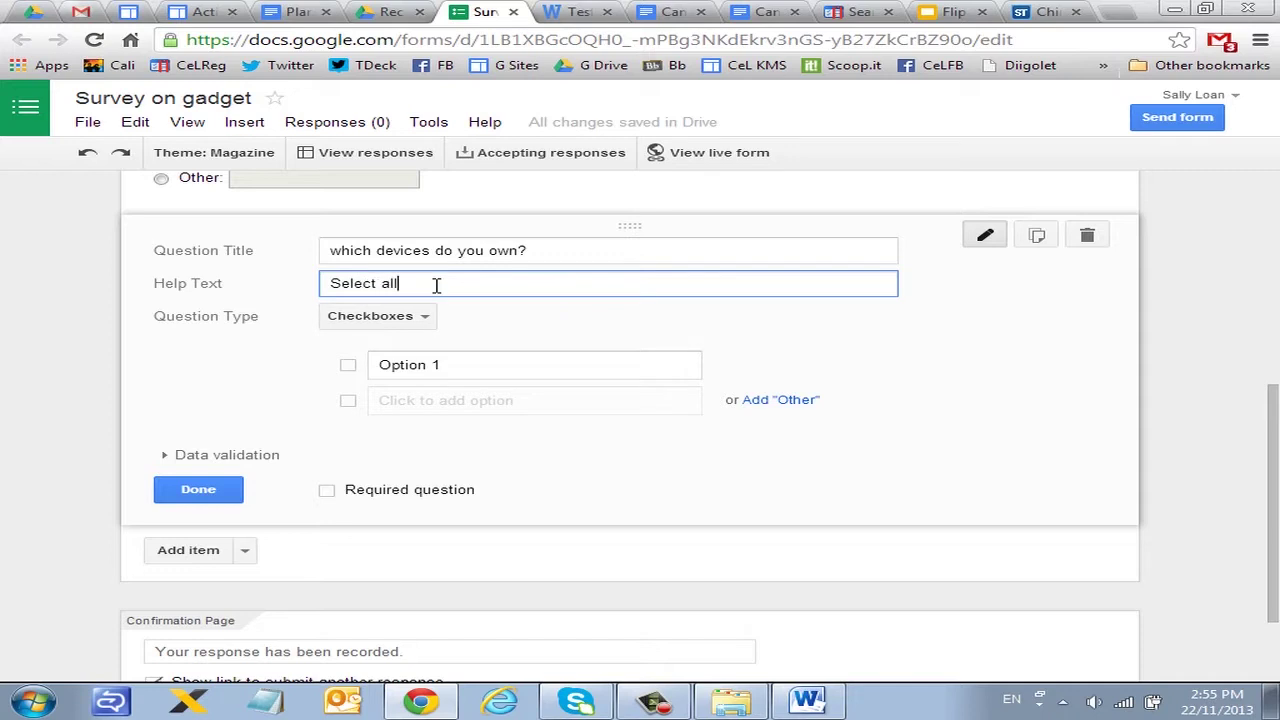
type(" that appl")
Step: Enter options laptop, smartphone and tablets, and make the devices question required
left_click(416, 364)
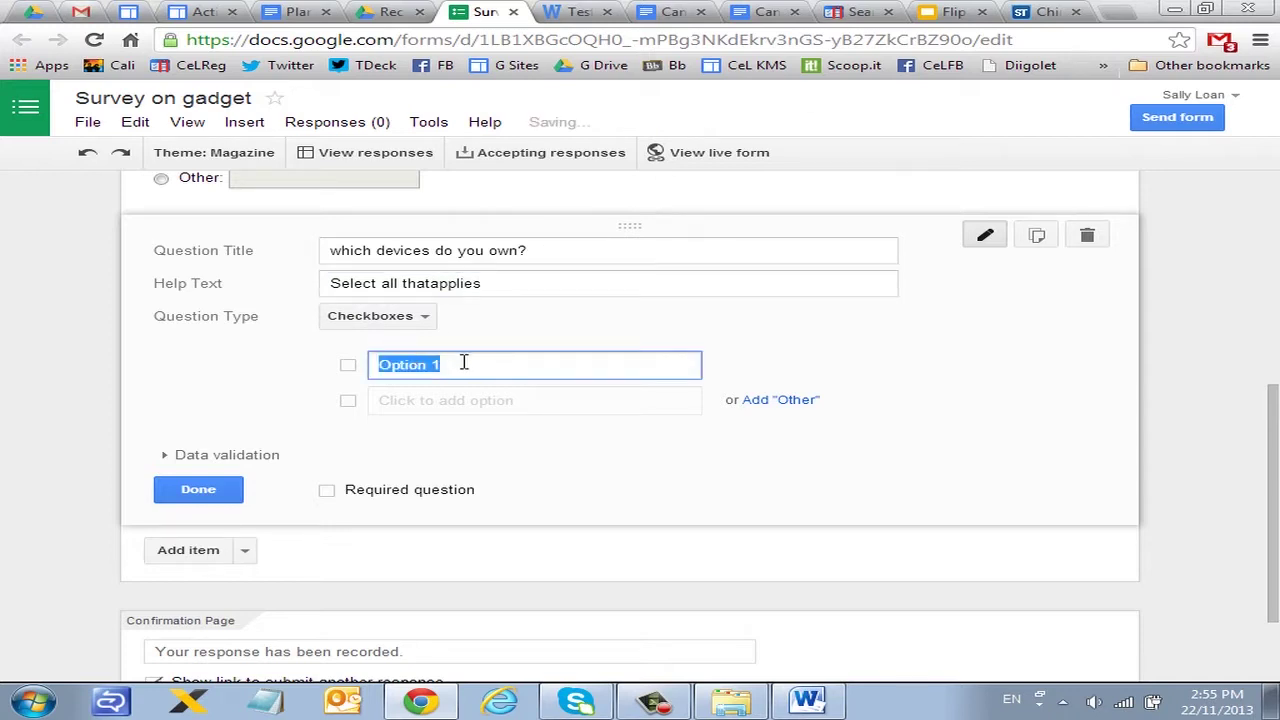
type("laptop")
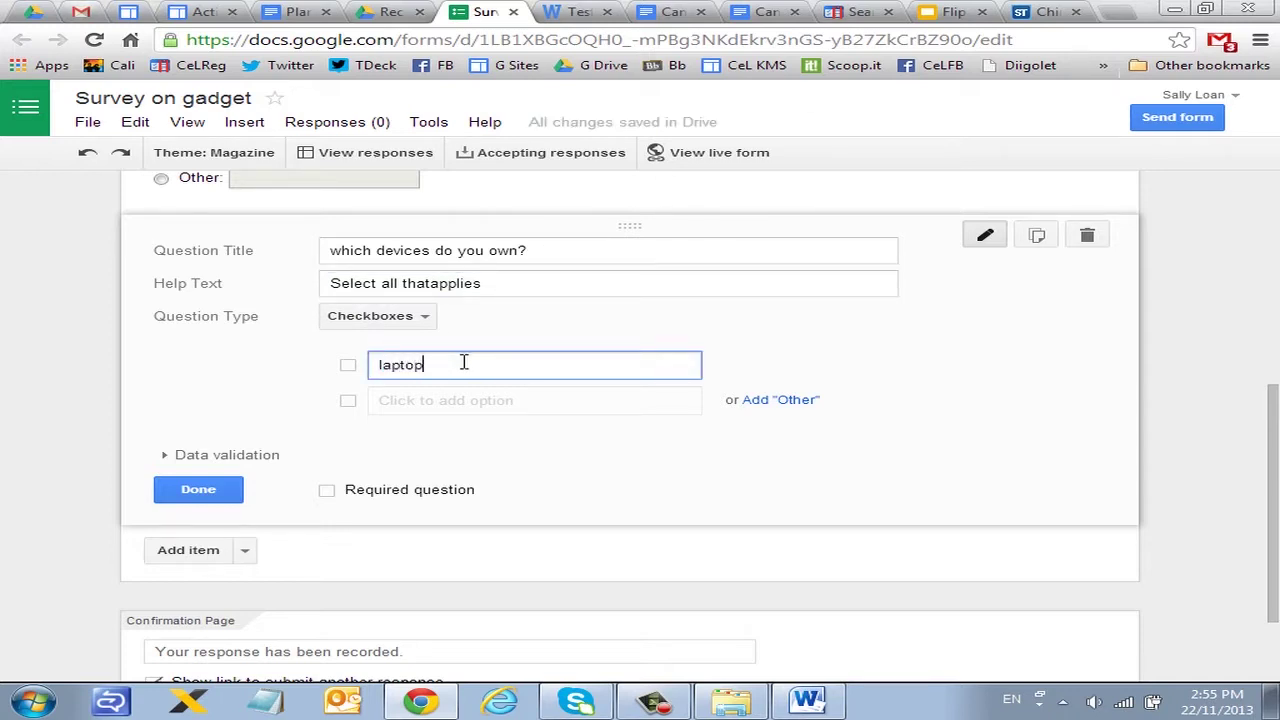
key("Return")
type("smaartp")
key("BackSpace")
key("BackSpace")
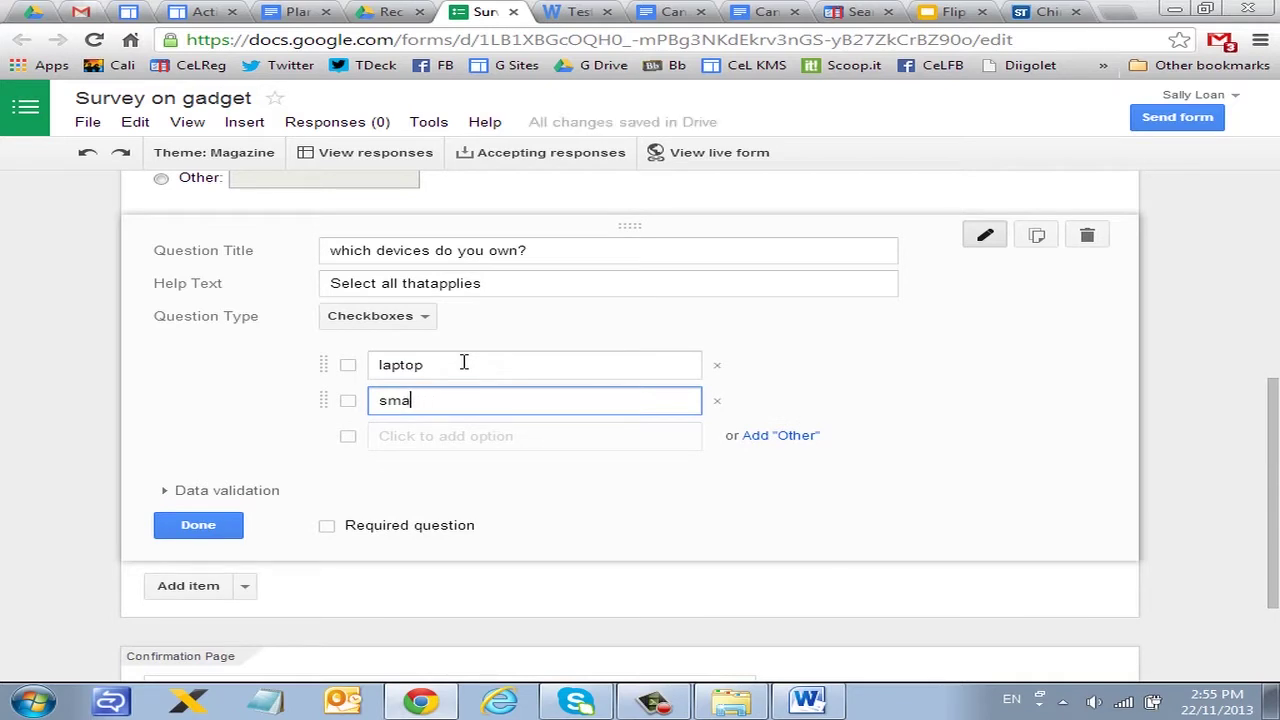
type("rtphone")
key("Return")
type("tablets")
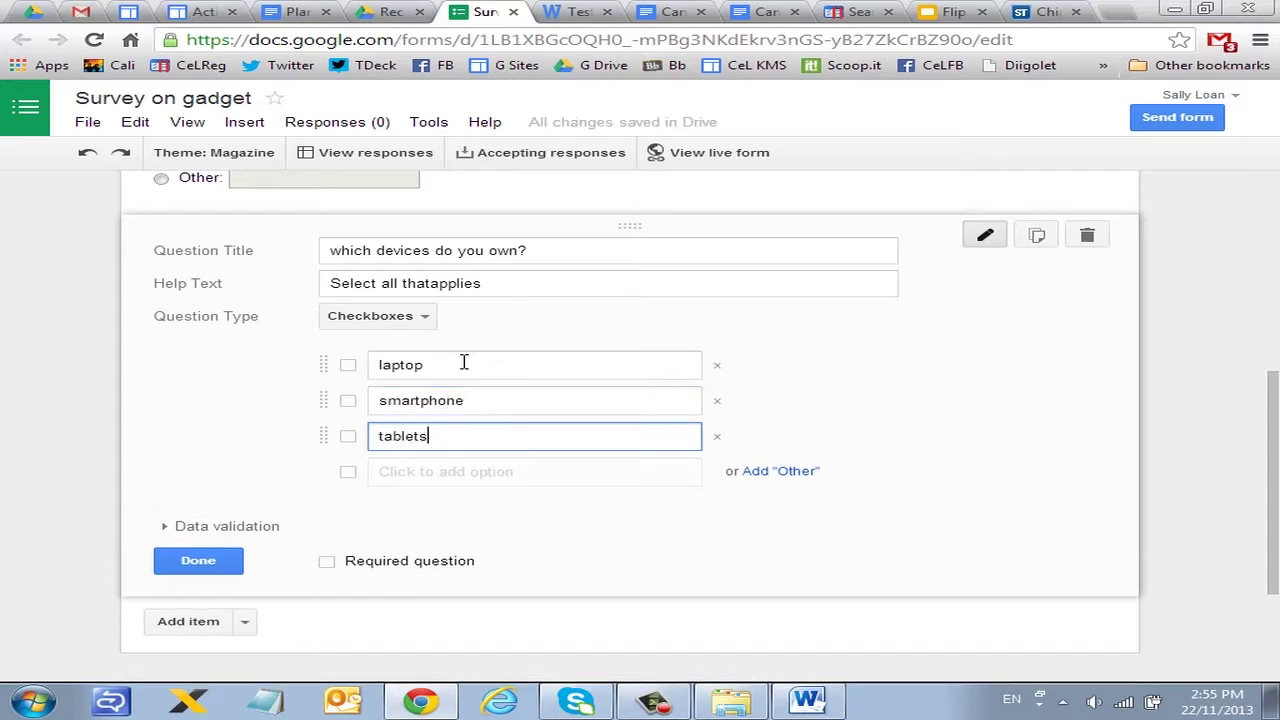
left_click(322, 566)
left_click(328, 563)
left_click(226, 563)
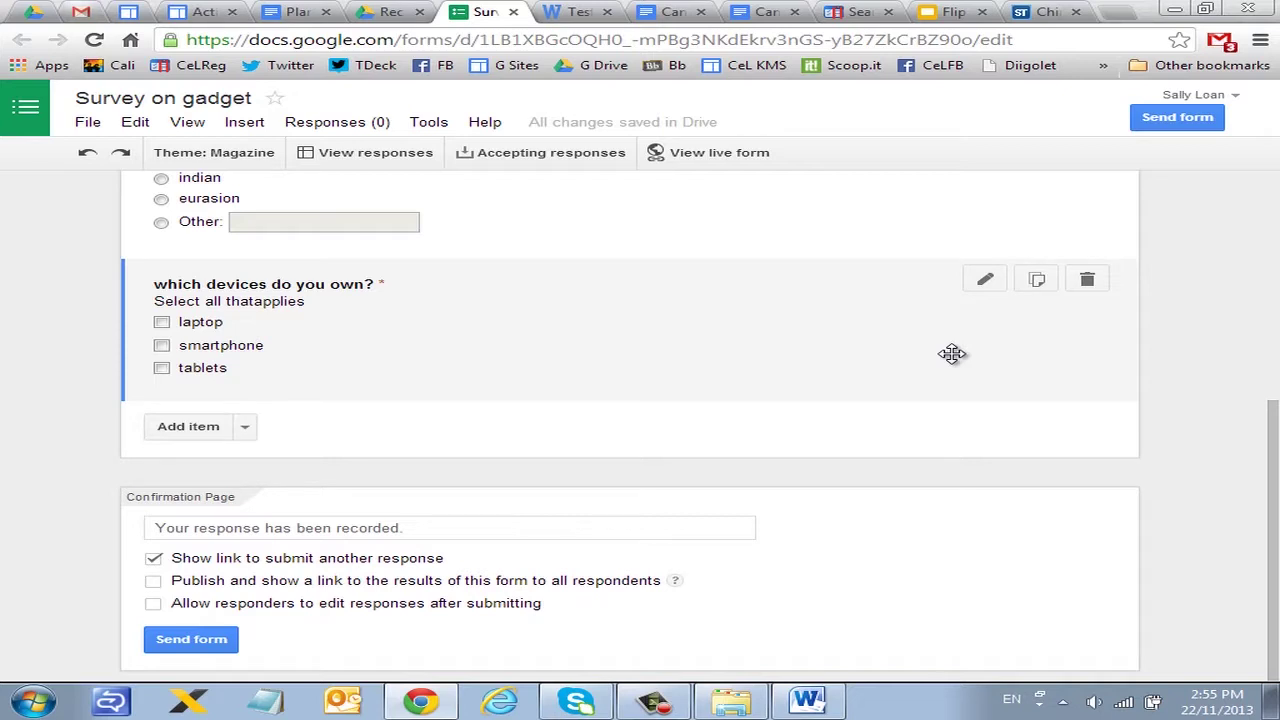
Step: Add a scale question titled 'State your competency level in google docs'
left_click(210, 430)
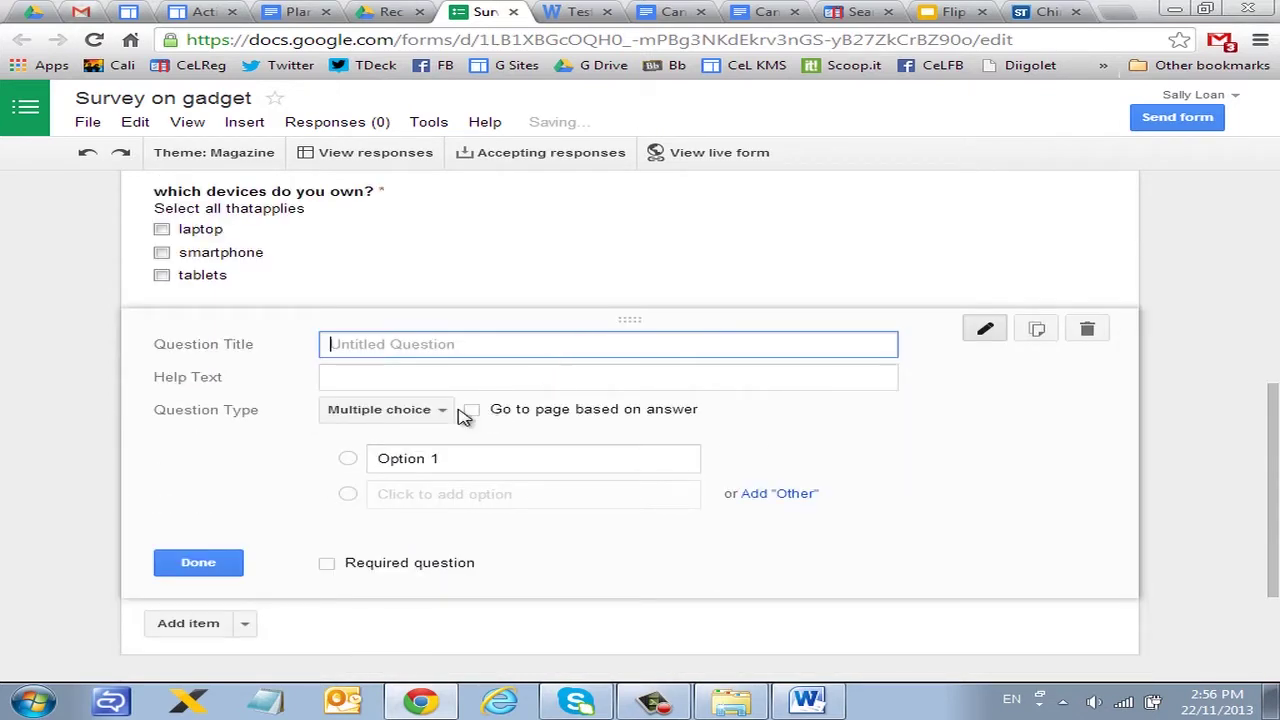
left_click(445, 410)
left_click(420, 492)
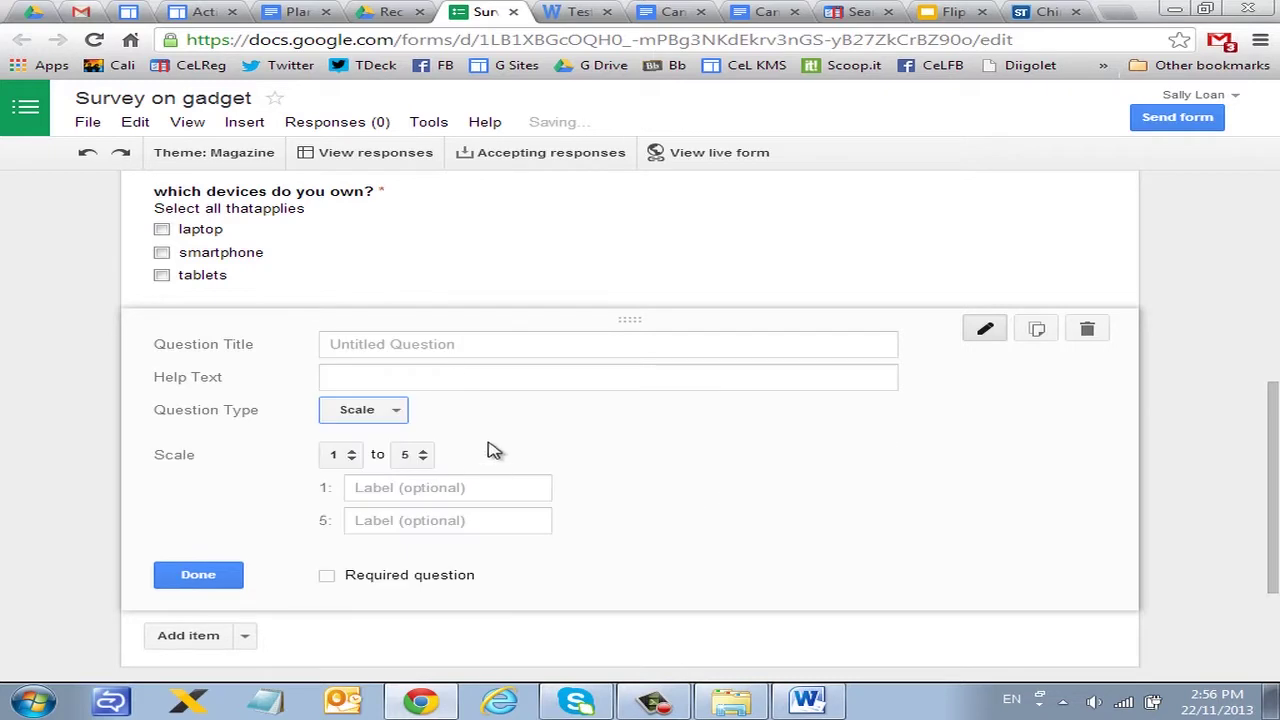
left_click(472, 344)
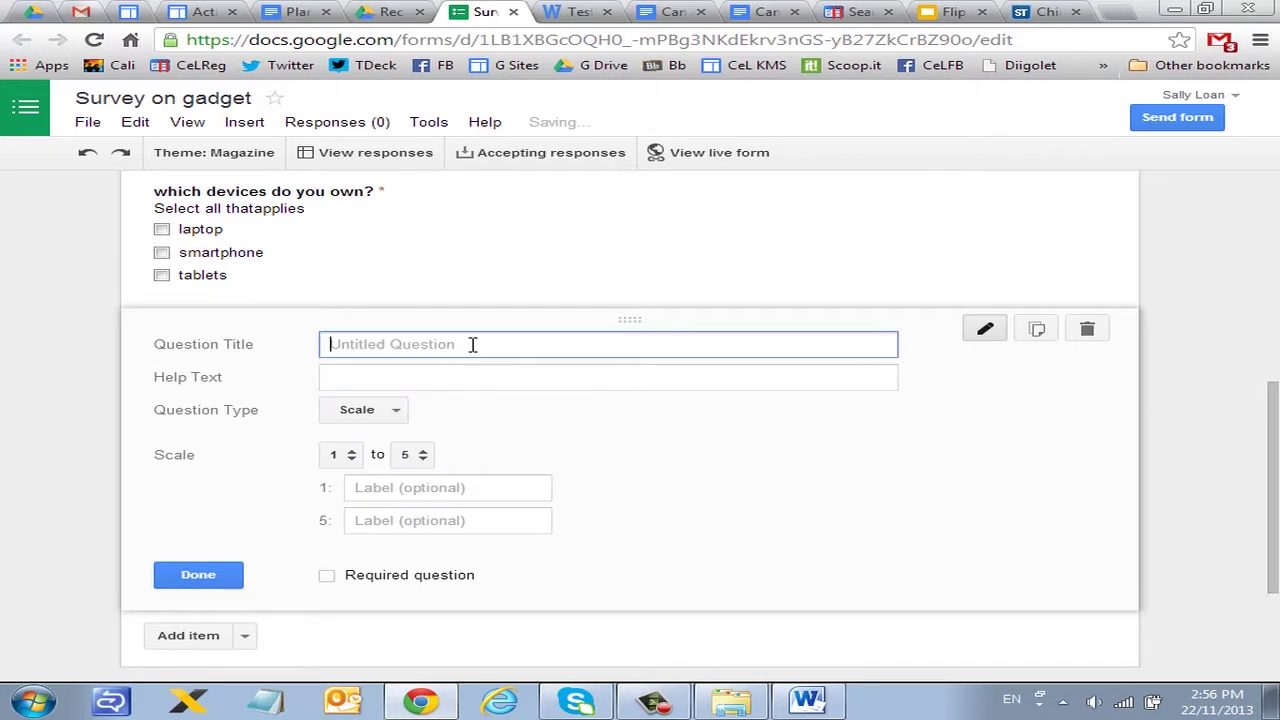
type("State you")
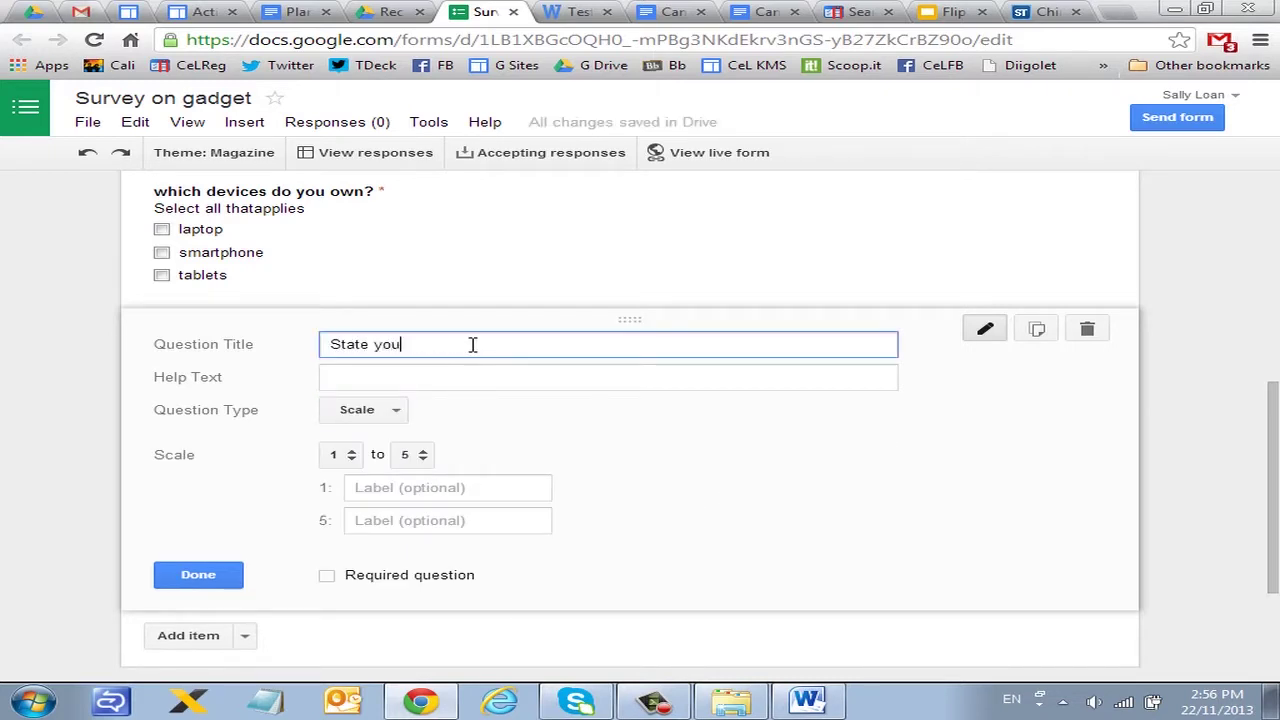
type("r competency level in gogoogle docs")
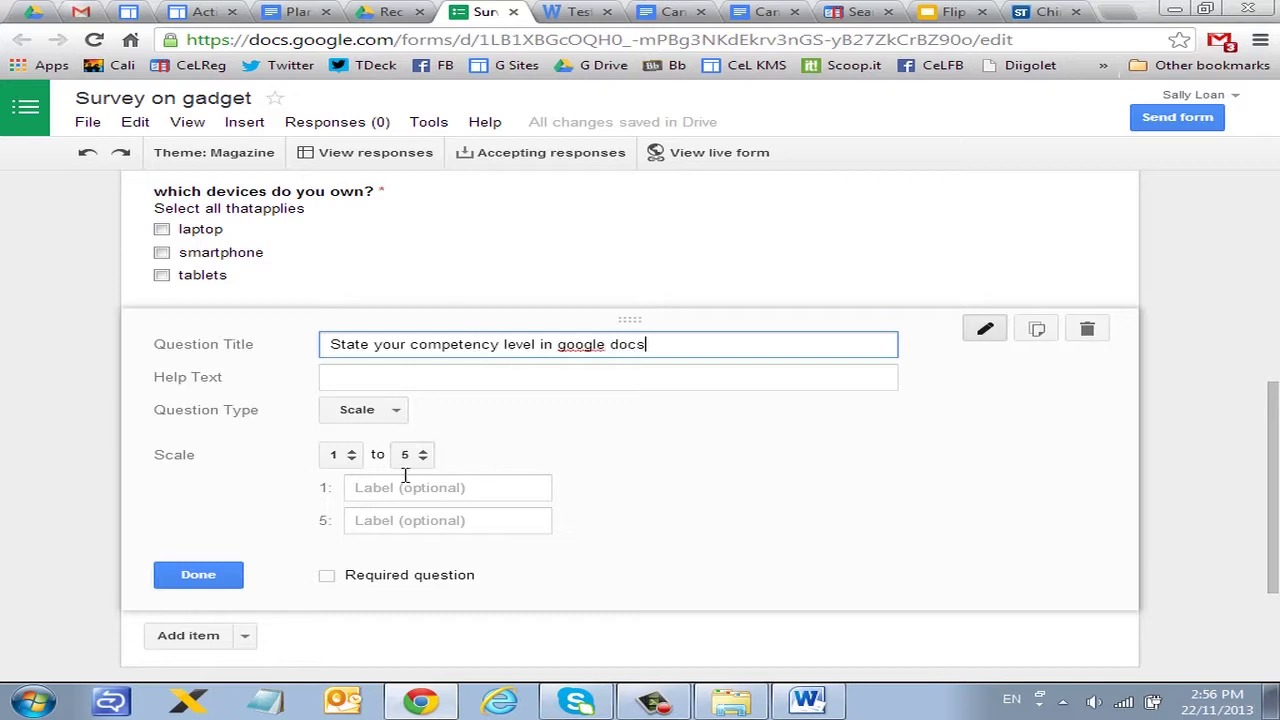
scroll(543, 434, "down", 2)
scroll(563, 437, "up", 1)
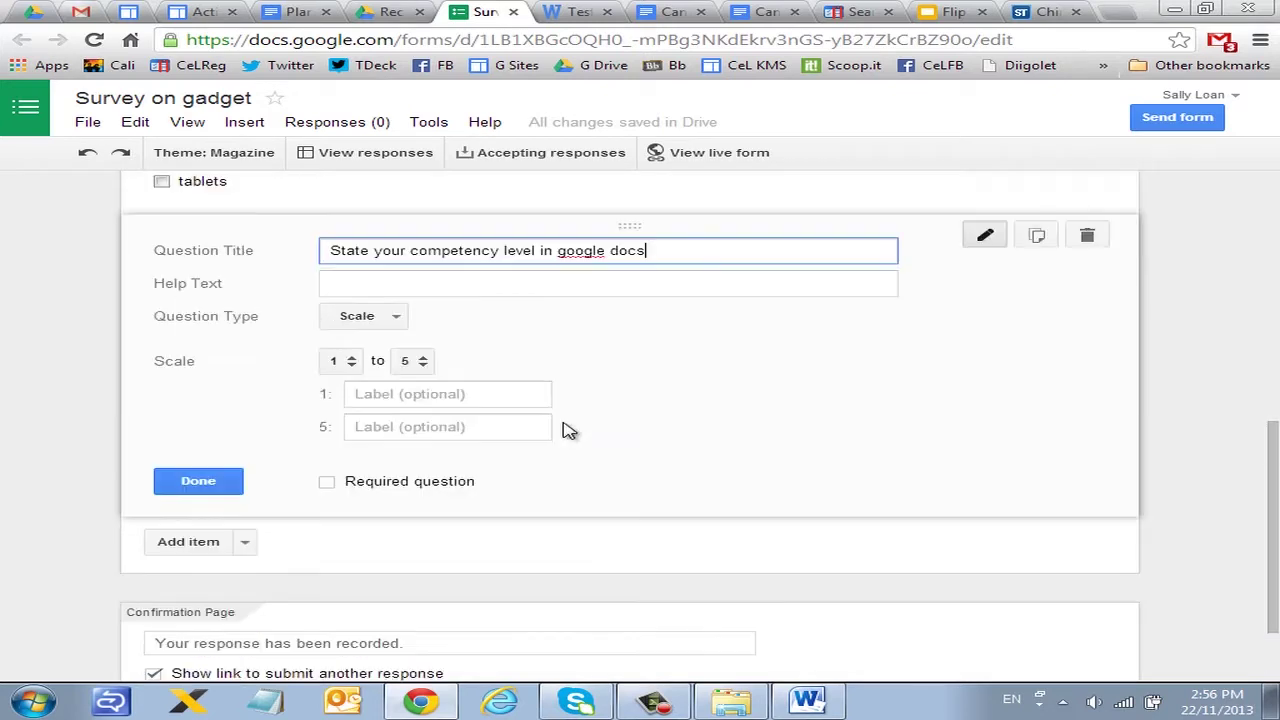
Step: Label the scale 1 'novice' to 5 'expert' and make the question required
left_click(470, 404)
type("novi")
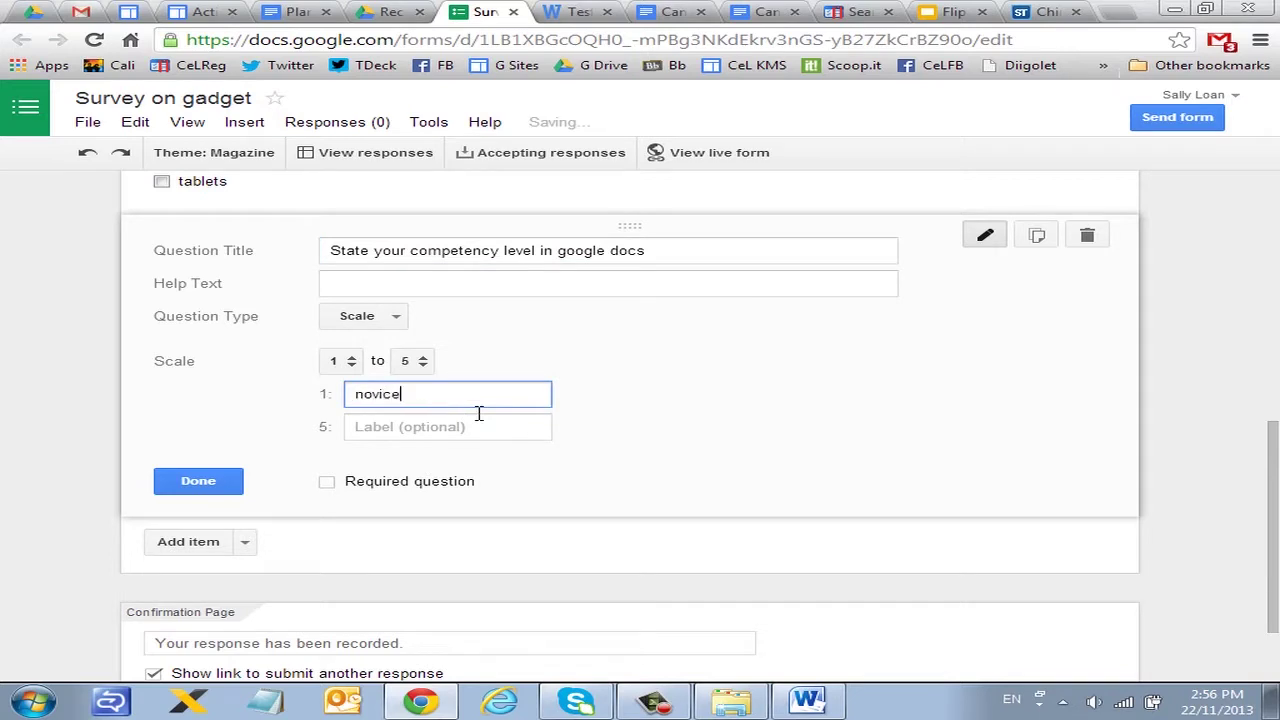
type("ce")
key("Tab")
type("expe")
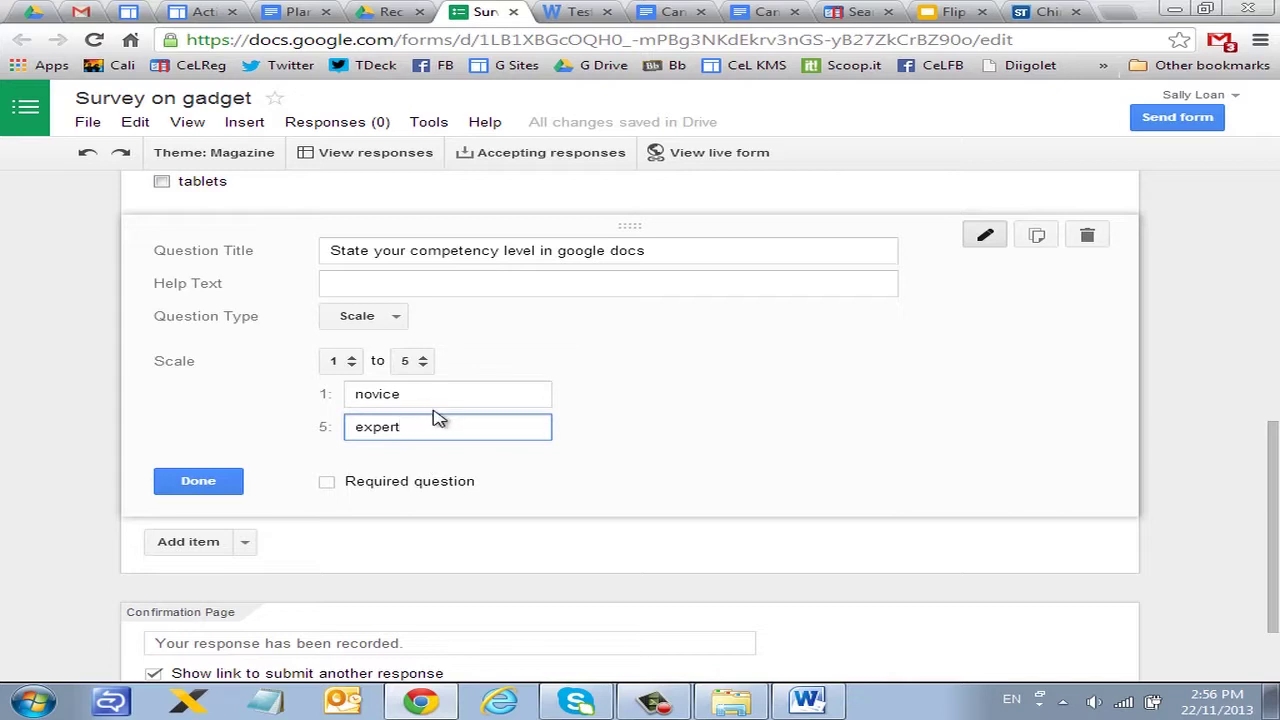
left_click(327, 482)
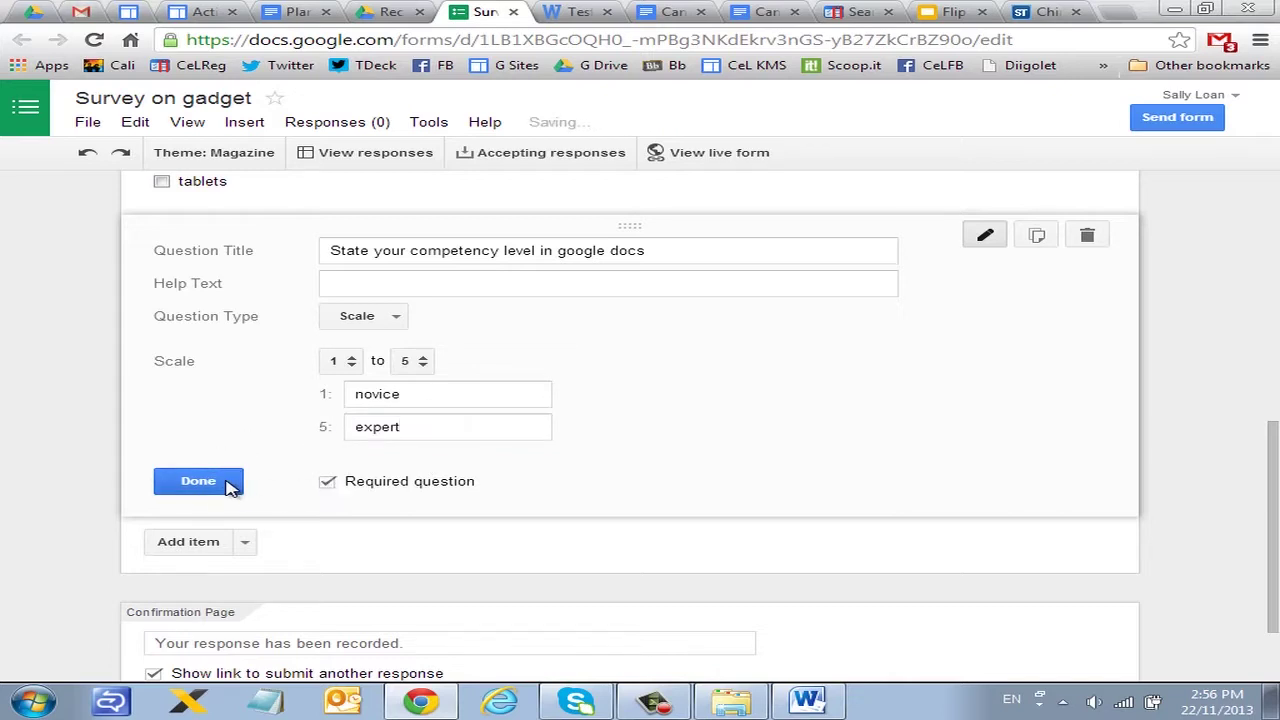
left_click(229, 485)
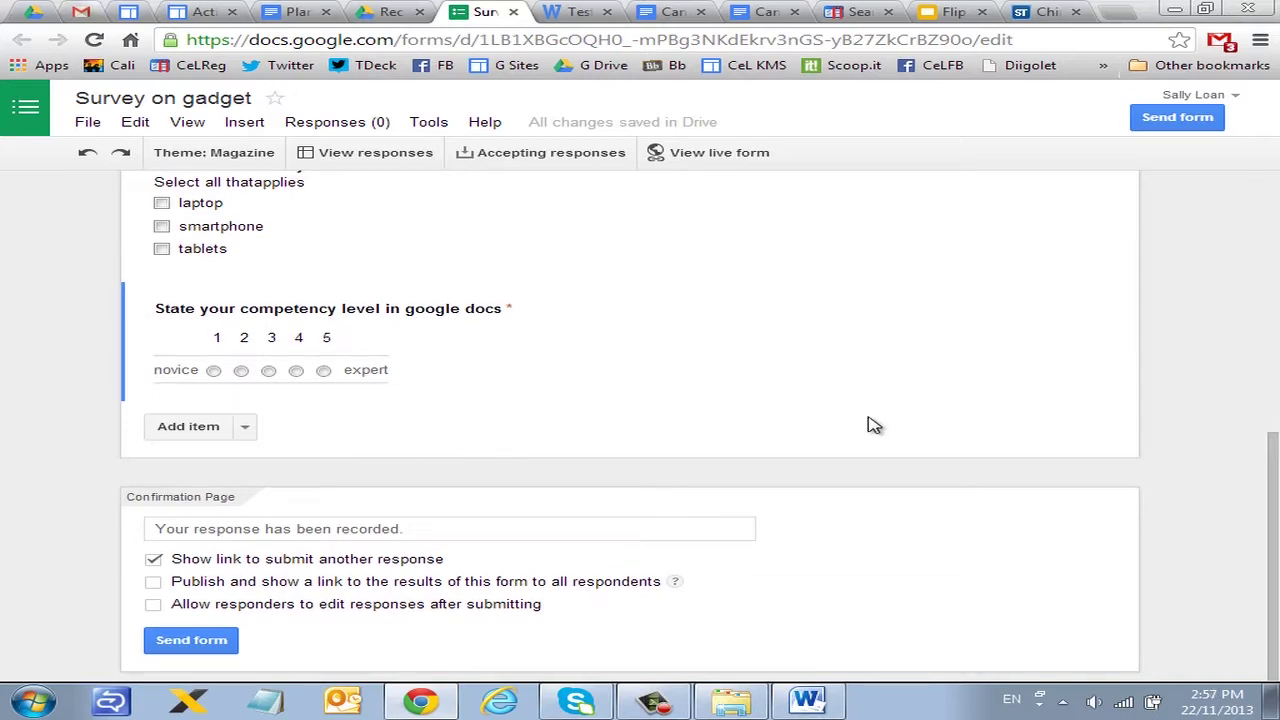
scroll(861, 417, "up", 1)
scroll(861, 417, "up", 1)
scroll(800, 395, "up", 1)
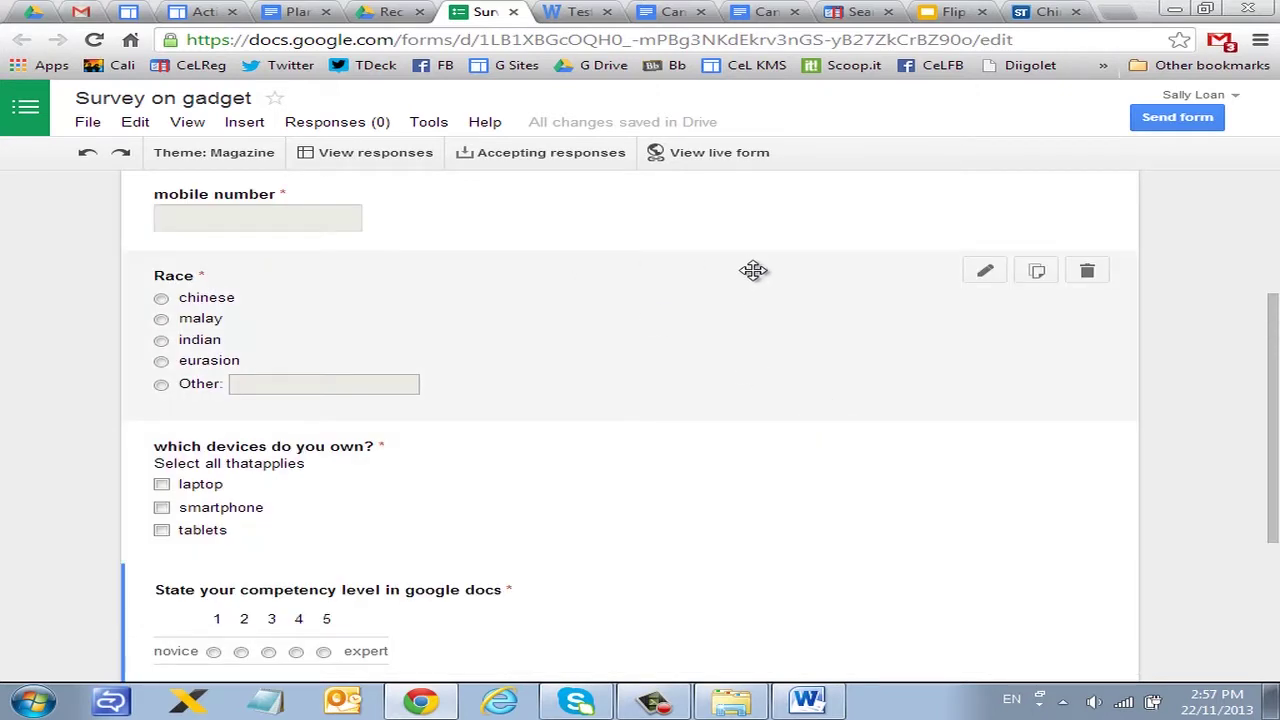
Step: Preview the live 'Survey on gadget' form, then open its linked responses spreadsheet
left_click(716, 155)
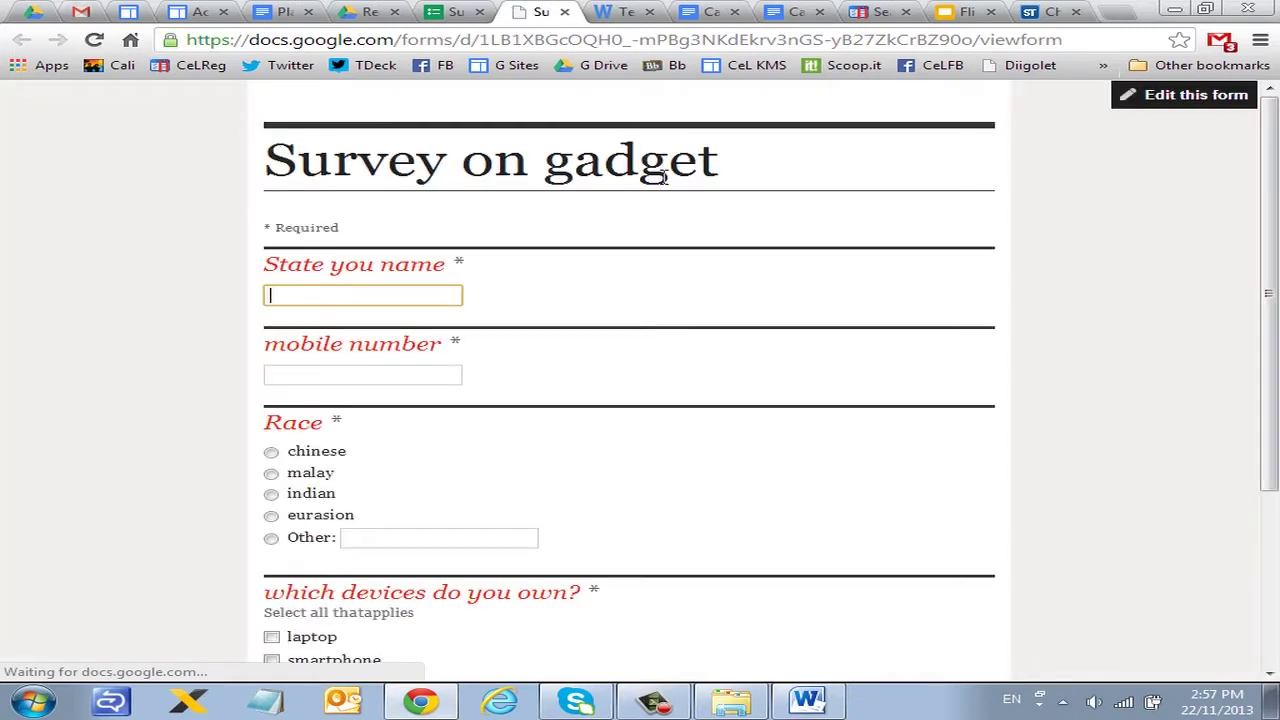
scroll(990, 240, "down", 3)
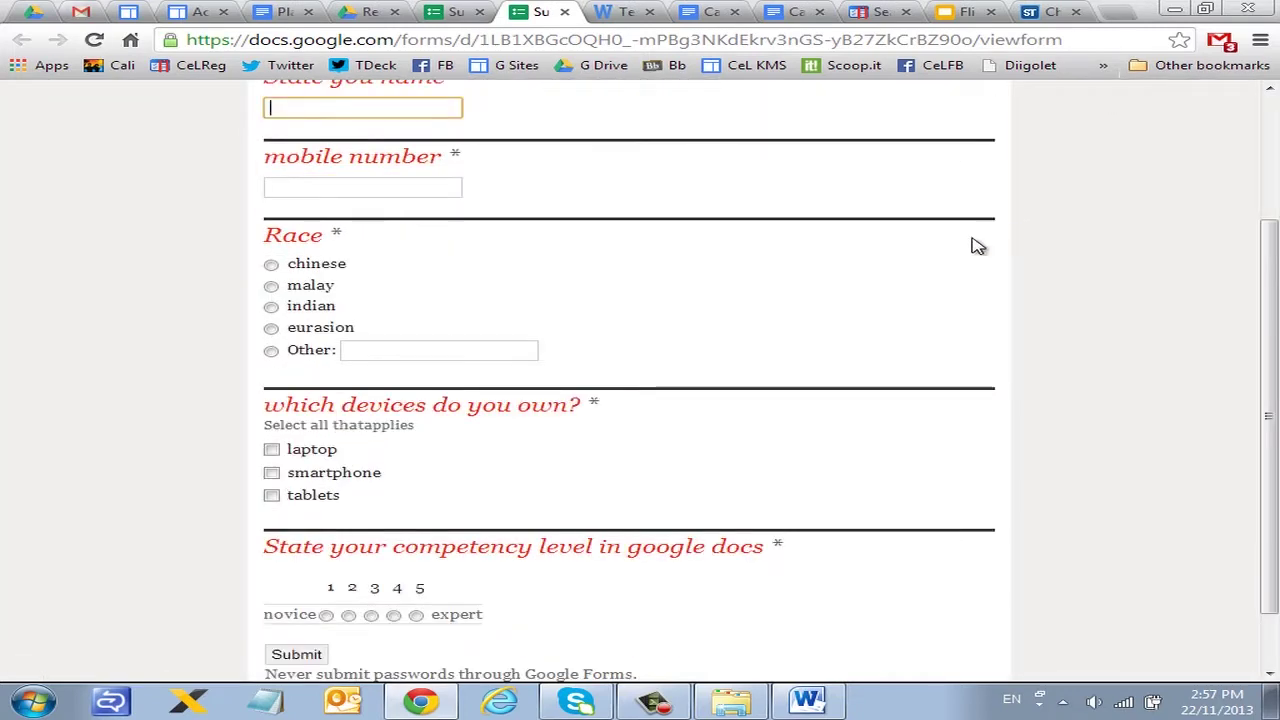
key("Tab")
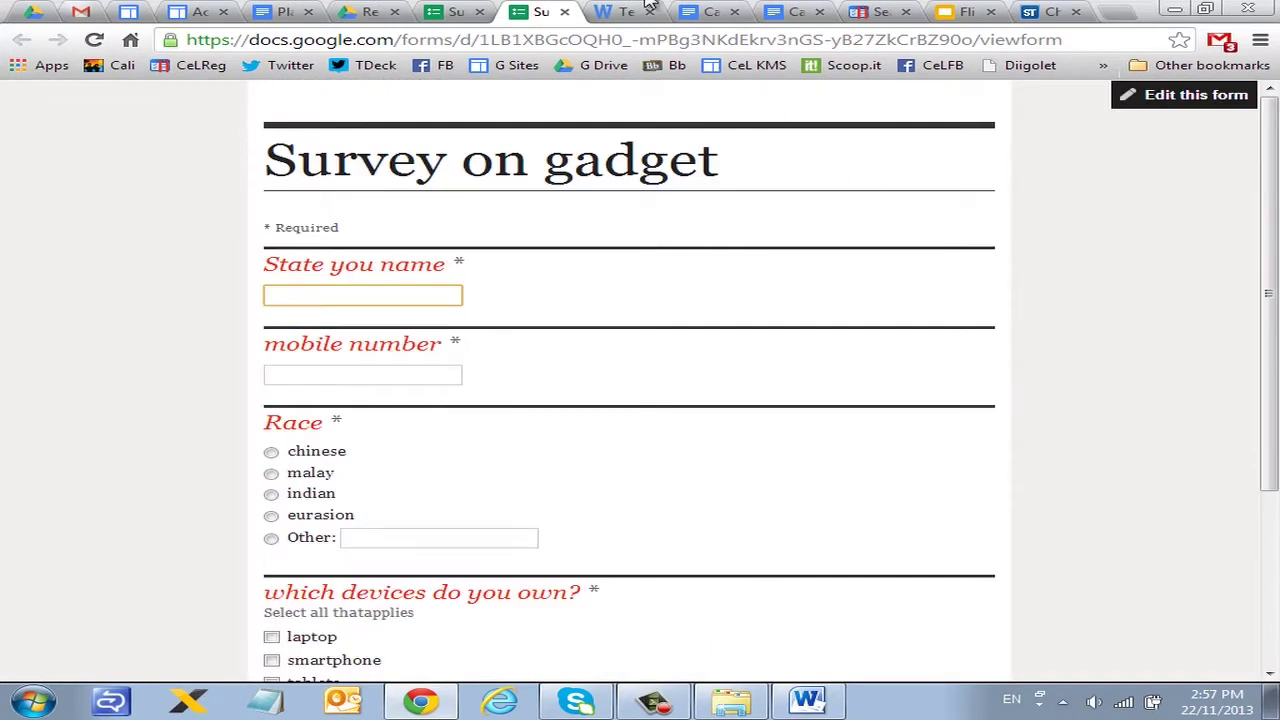
left_click(612, 39)
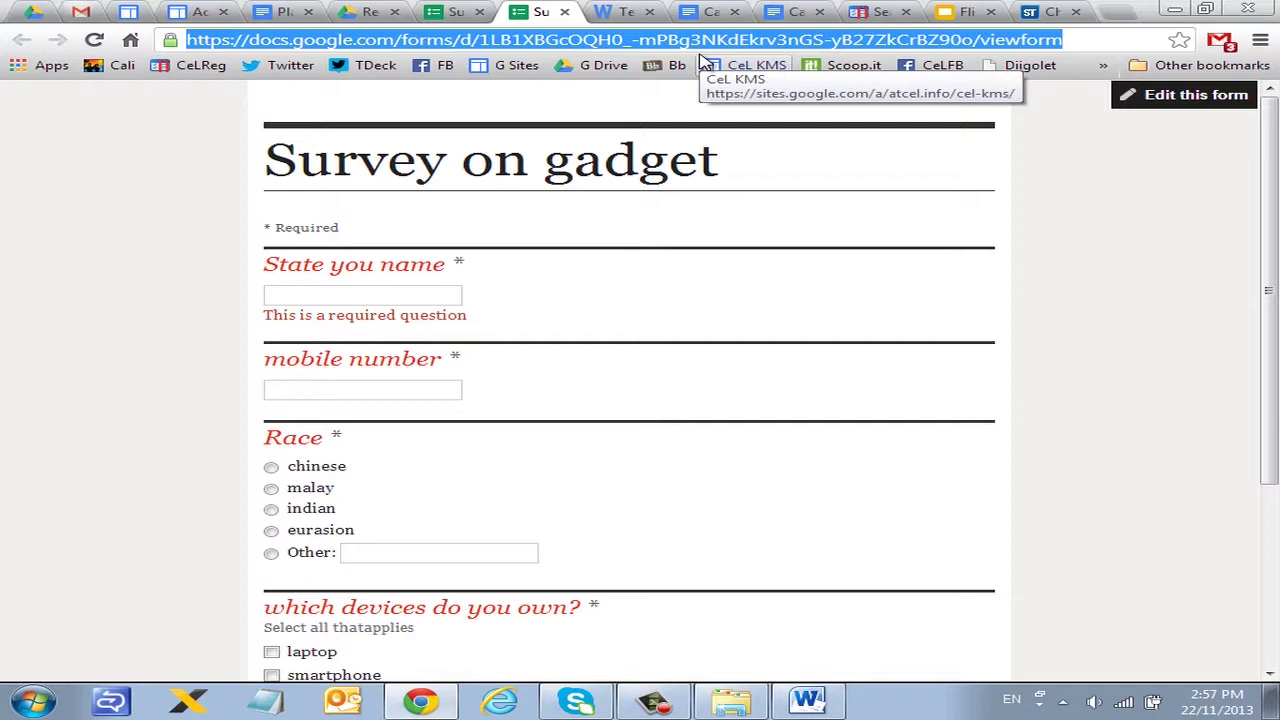
left_click(450, 14)
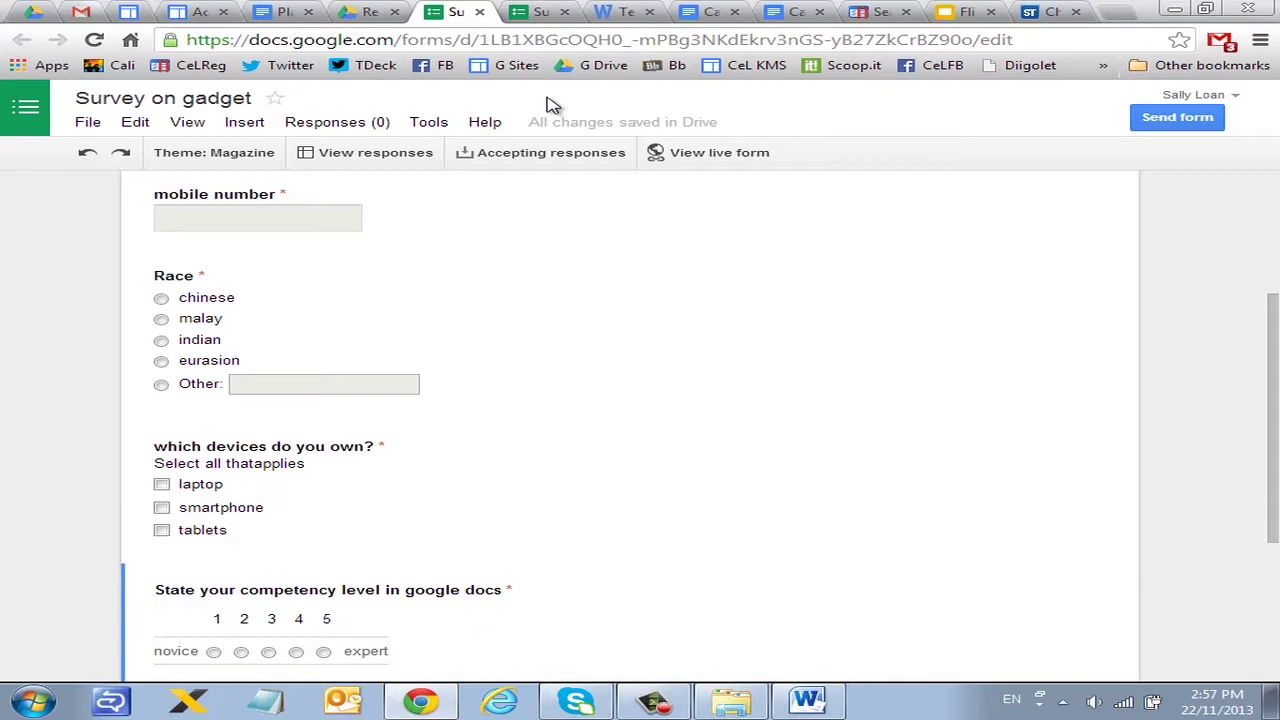
left_click(396, 163)
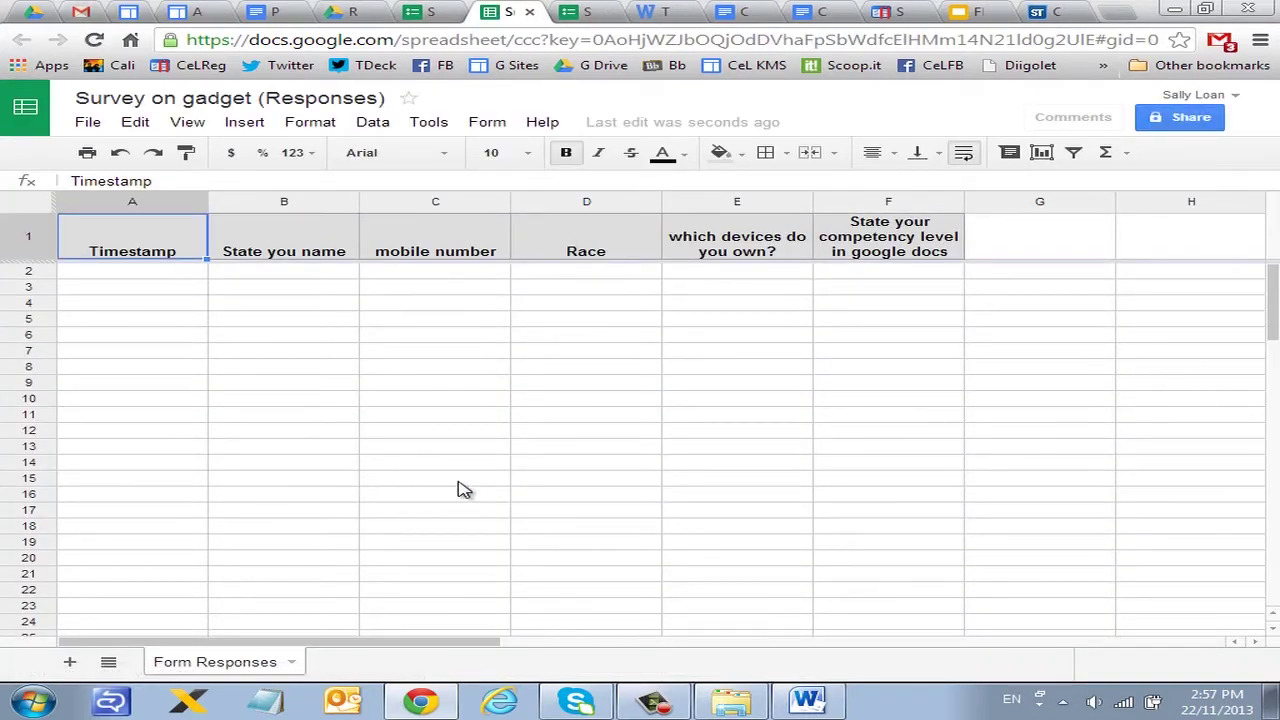
Step: On the live form, enter a test name and a mobile number
left_click(580, 12)
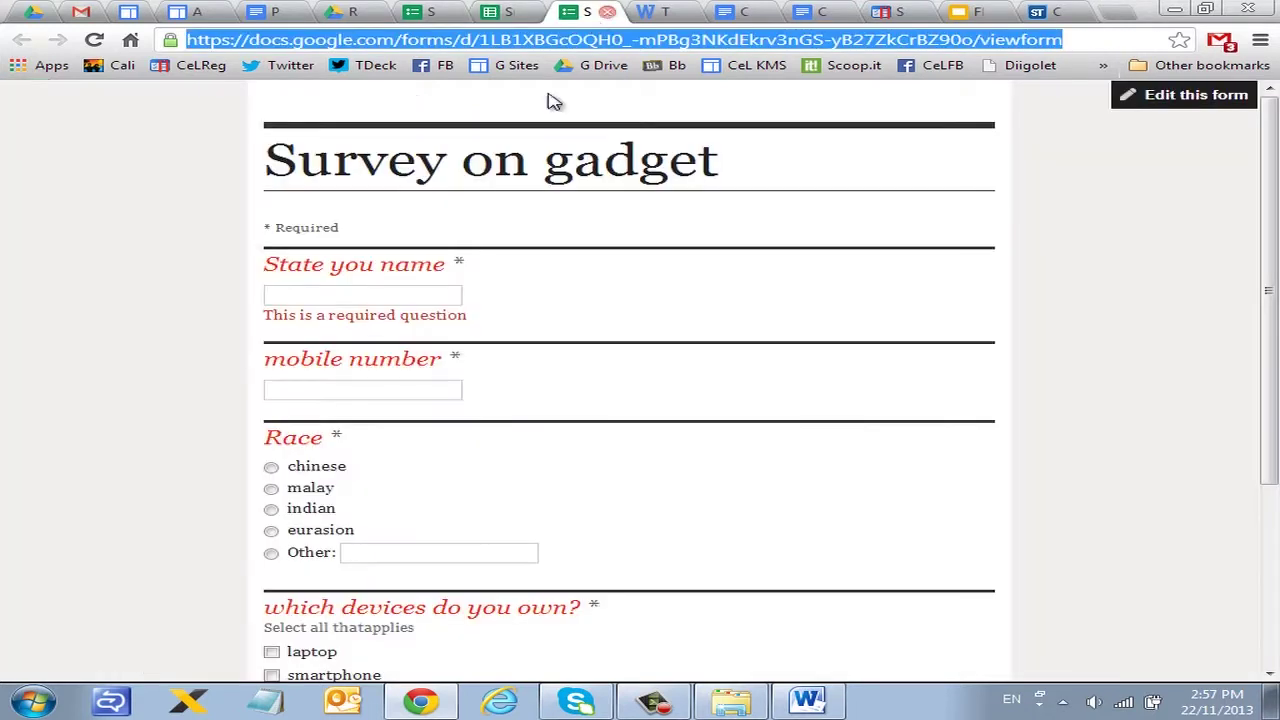
left_click(397, 295)
key("Tab")
left_click(284, 451)
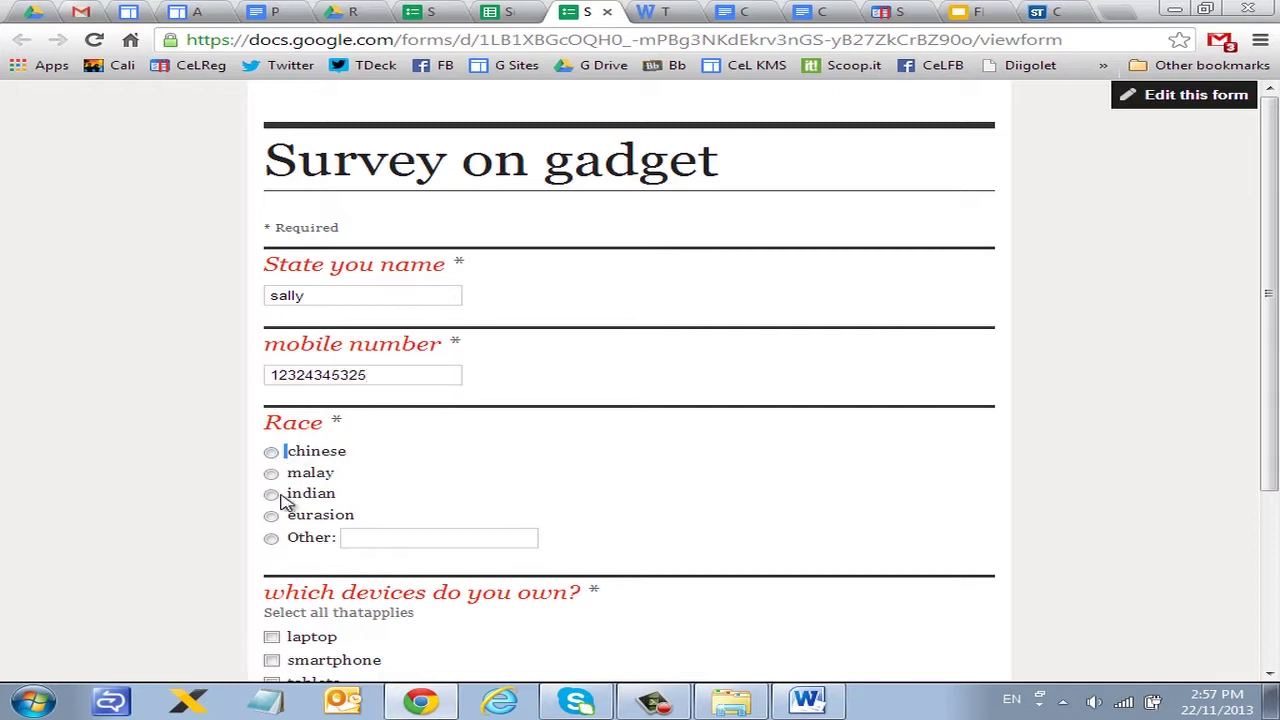
Step: Pick chinese, tick laptop and smartphone, rate competency 3, submit, and return to the spreadsheet
left_click(271, 452)
left_click(272, 637)
left_click(274, 660)
scroll(551, 589, "down", 3)
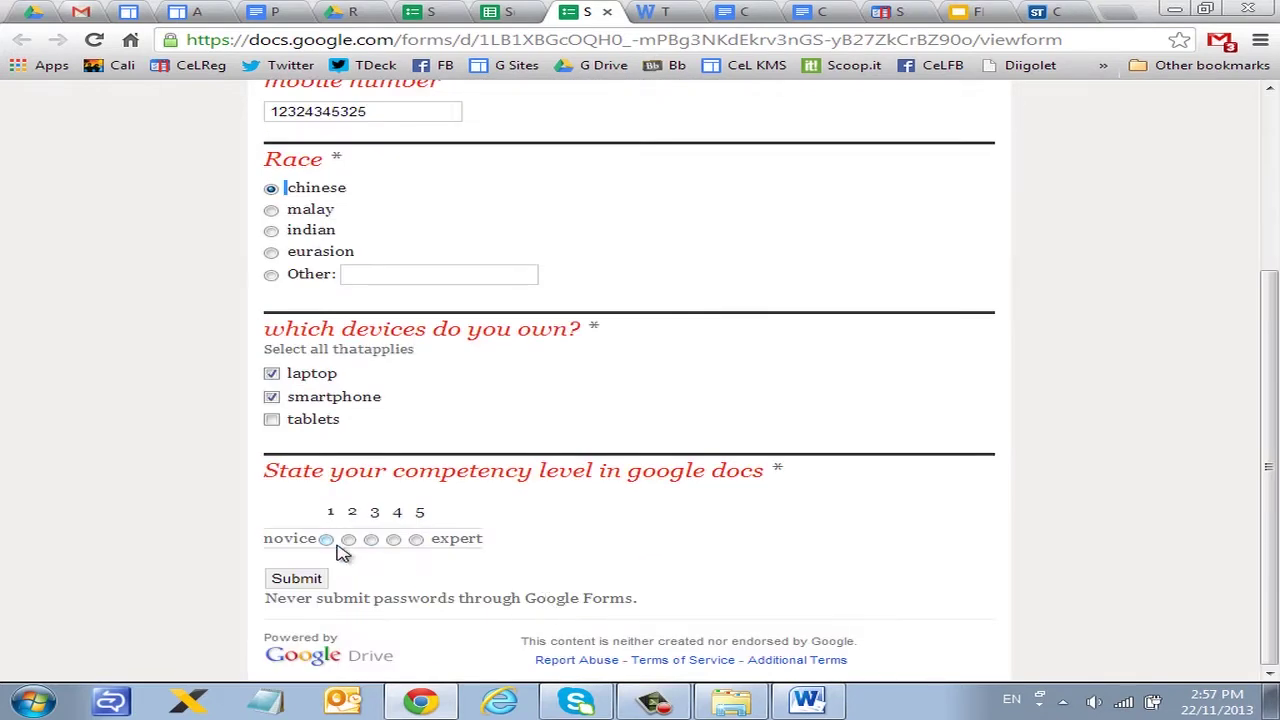
left_click(371, 540)
left_click(318, 580)
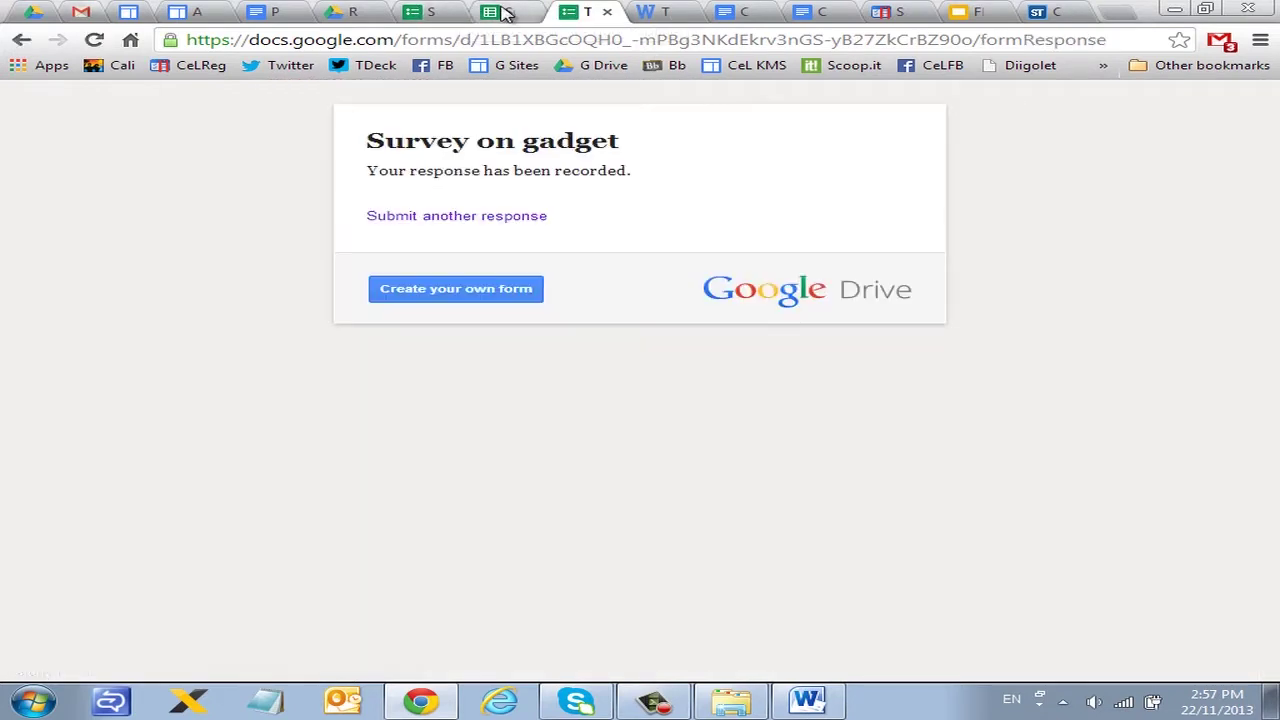
left_click(505, 12)
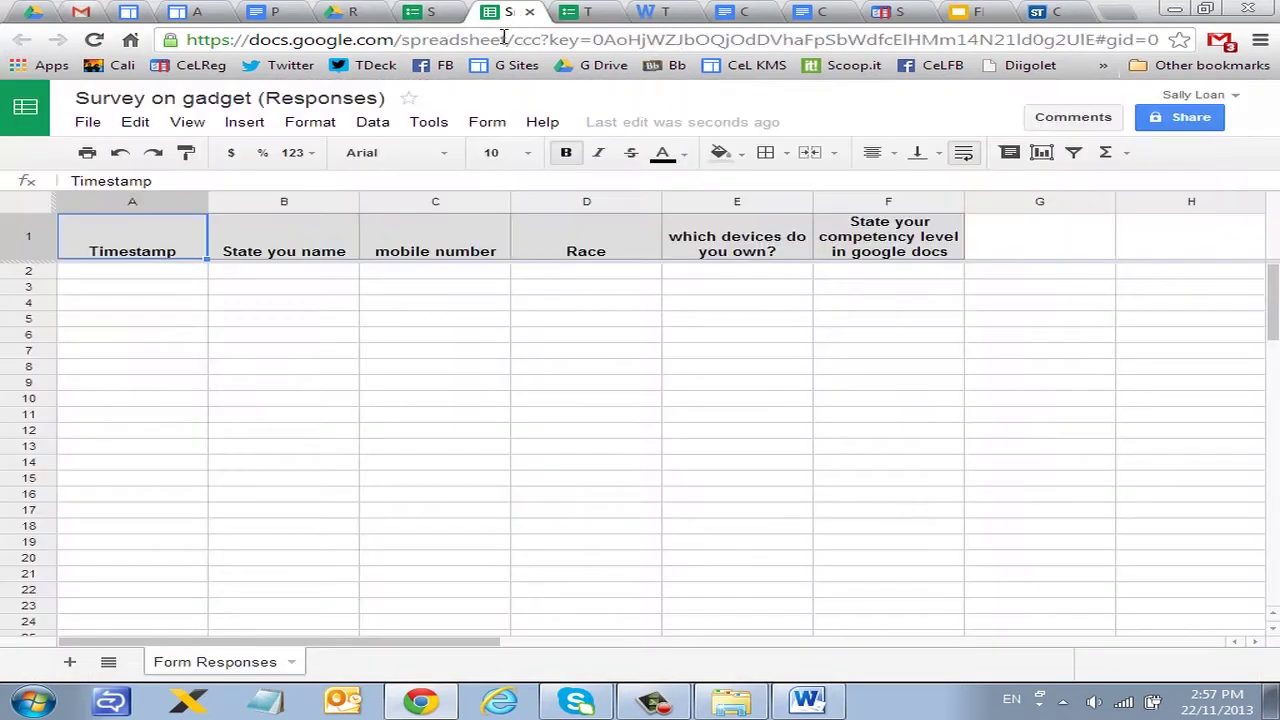
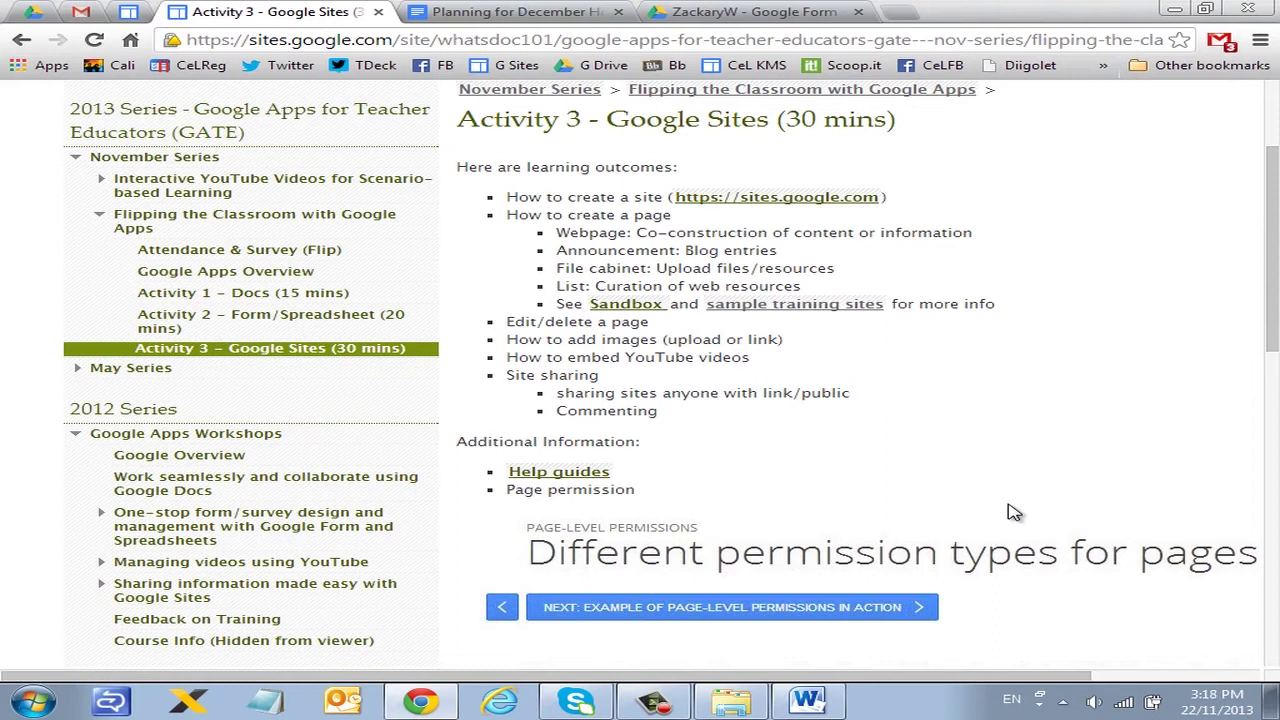
Step: Open Google Sites home in a new tab and mark the sites.google.com link in red on Activity 3
scroll(1030, 400, "up", 2)
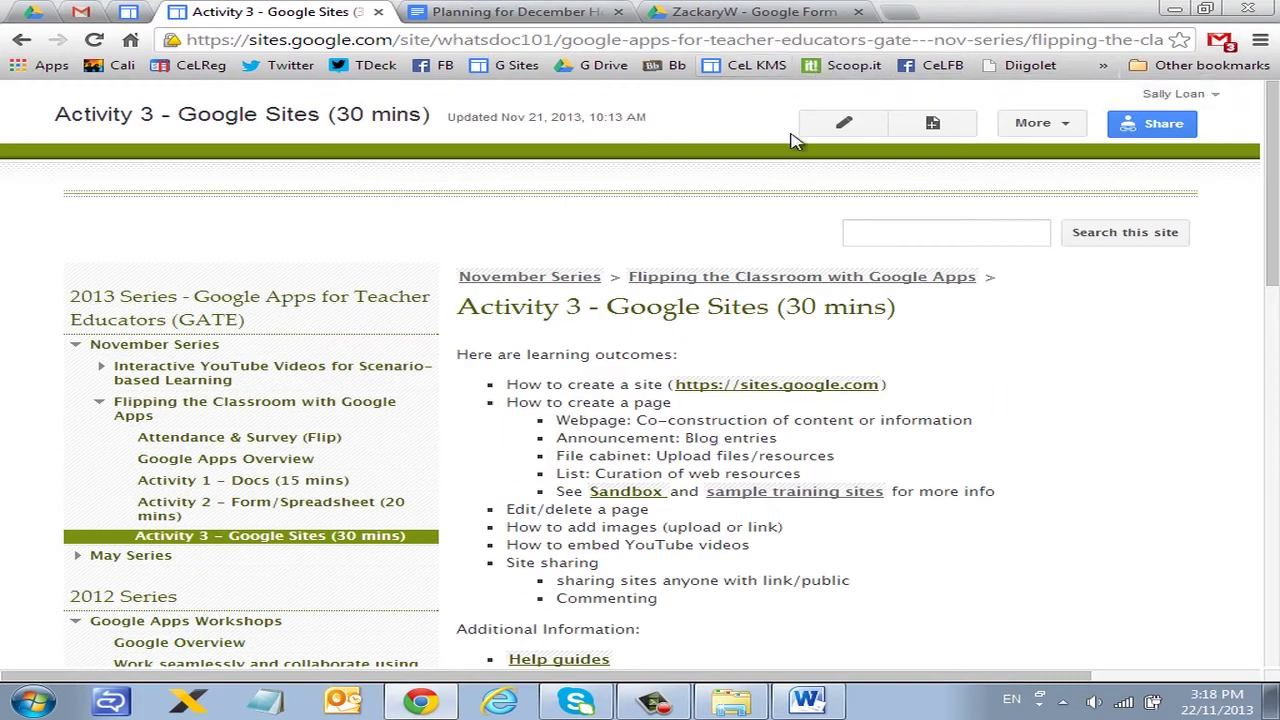
left_click(767, 388)
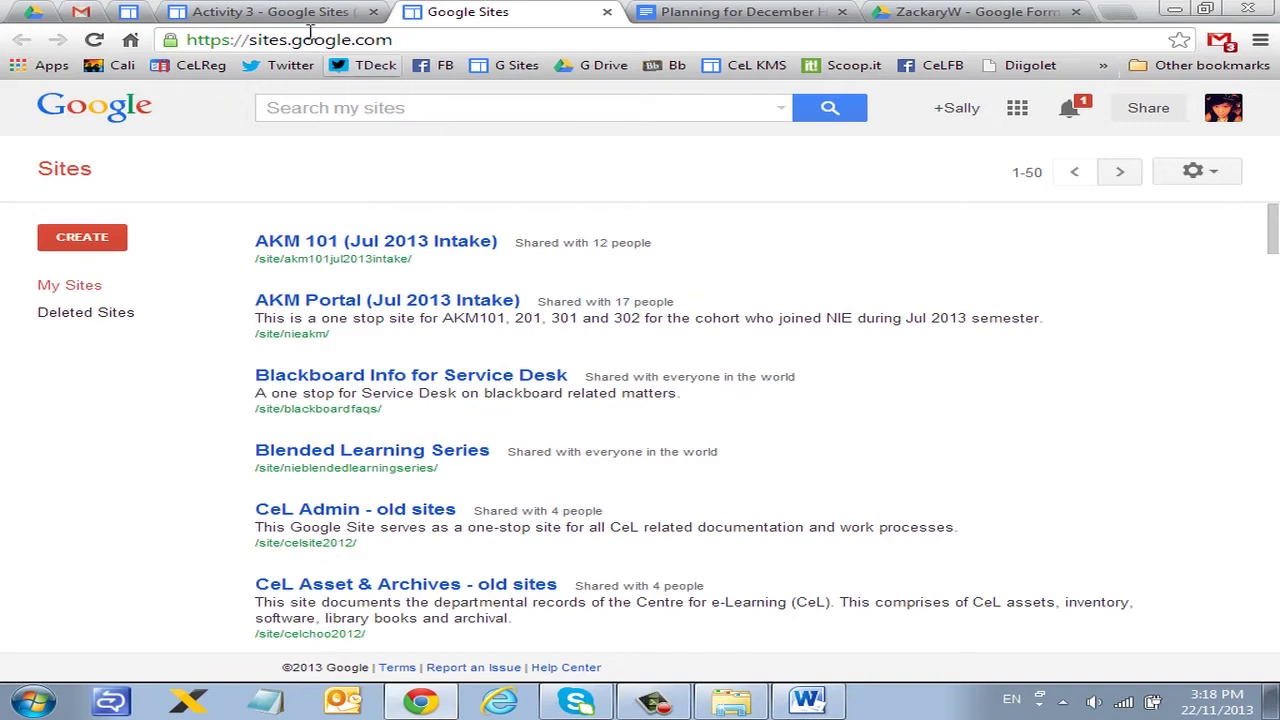
left_click(285, 12)
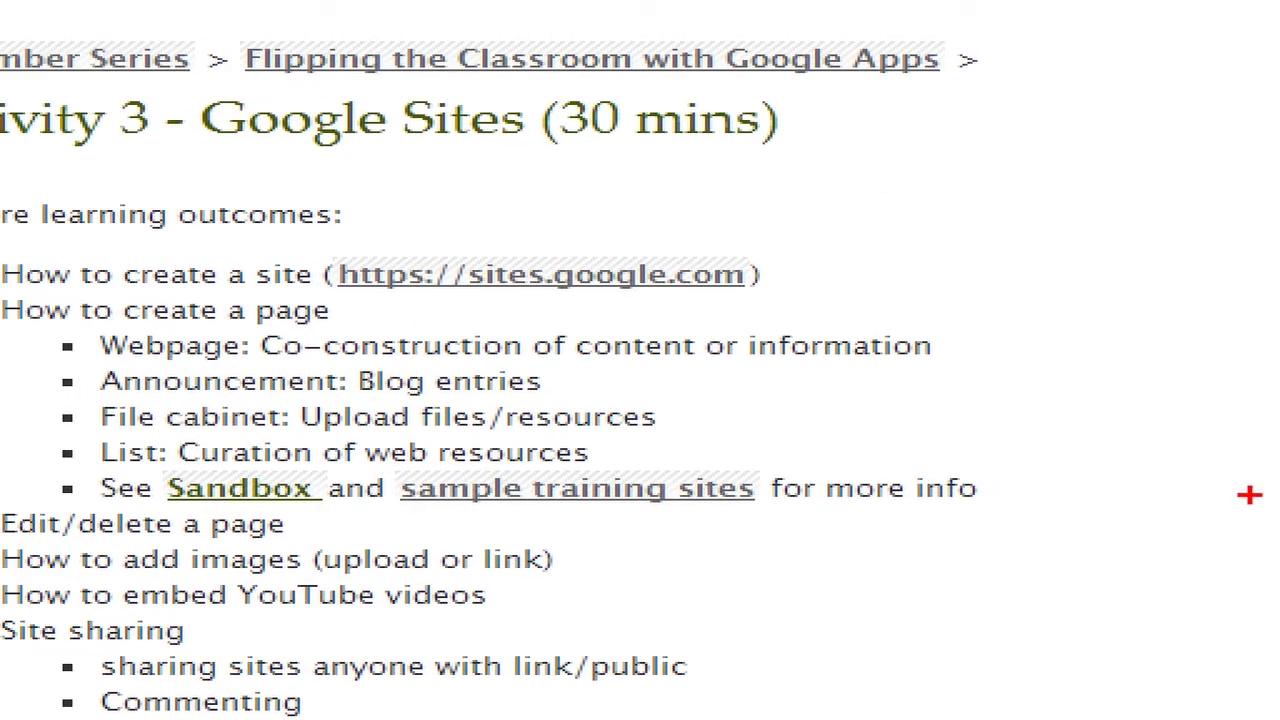
mouse_move(874, 259)
left_mouse_down()
mouse_move(726, 268)
mouse_move(795, 288)
left_mouse_up()
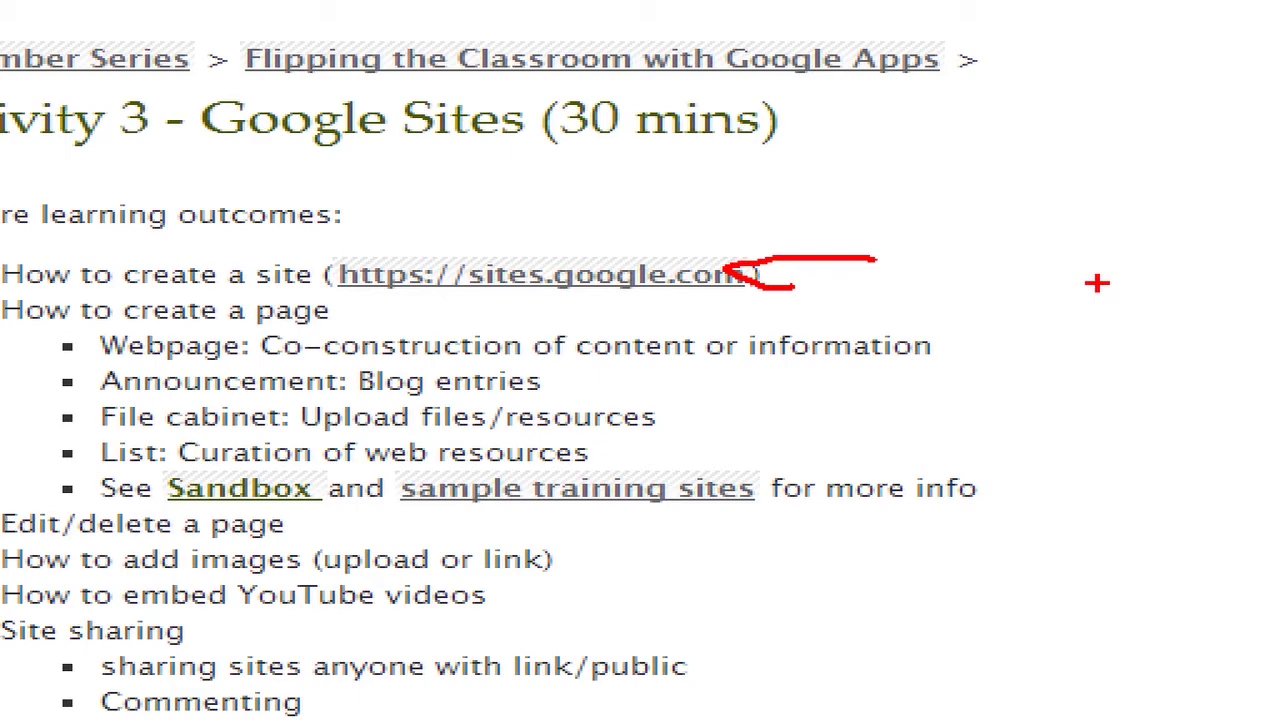
key("Escape")
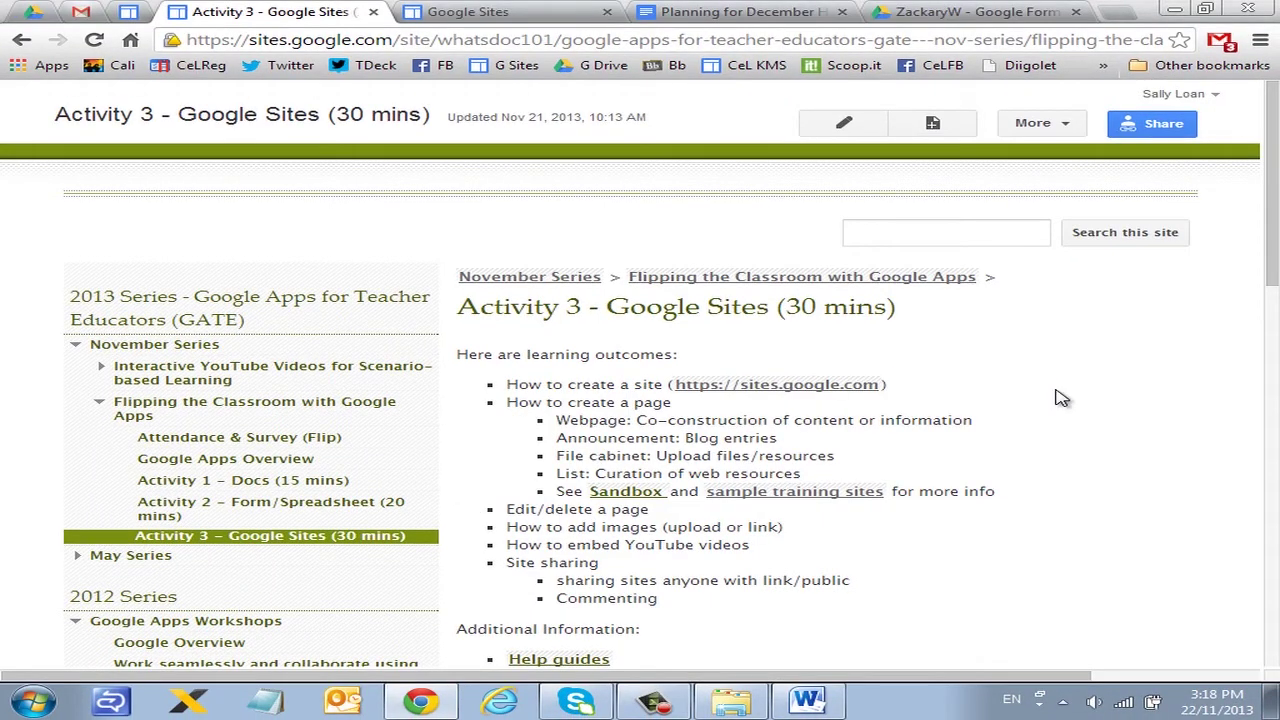
Step: Switch to the My Sites list and start creating a new site
key("ctrl+Tab")
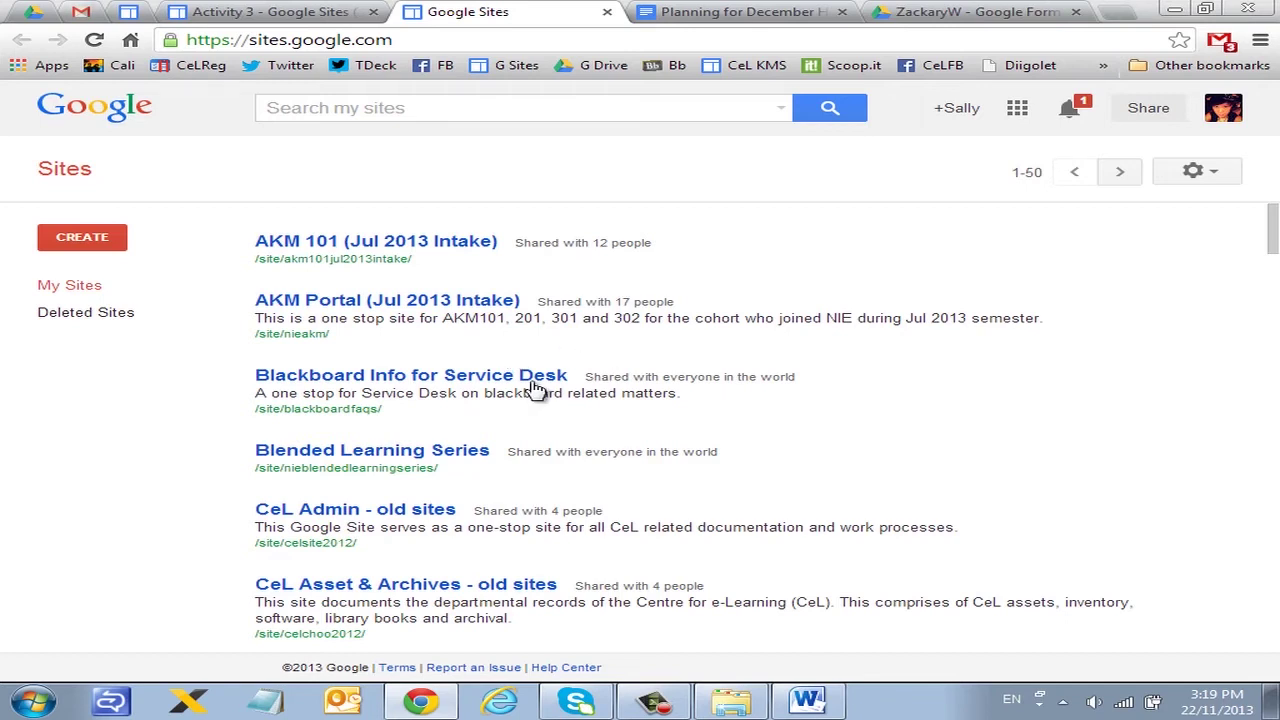
scroll(588, 453, "down", 1)
scroll(600, 448, "down", 2)
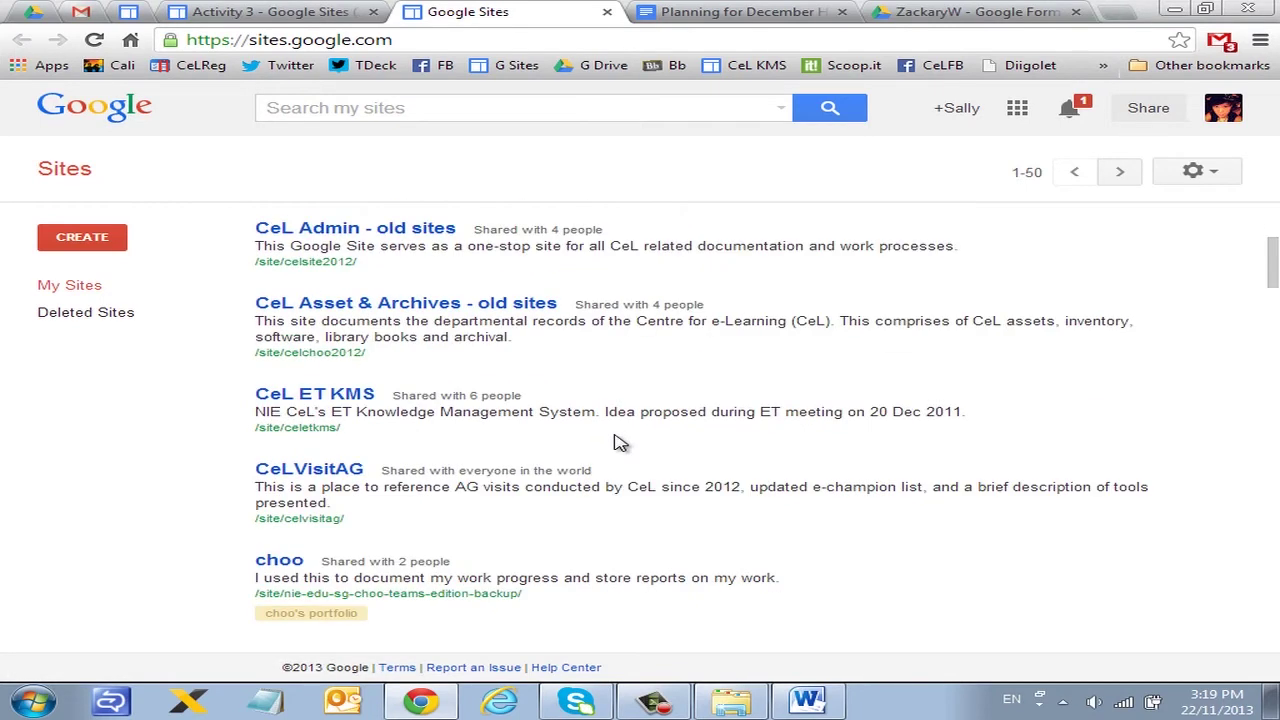
scroll(617, 442, "up", 3)
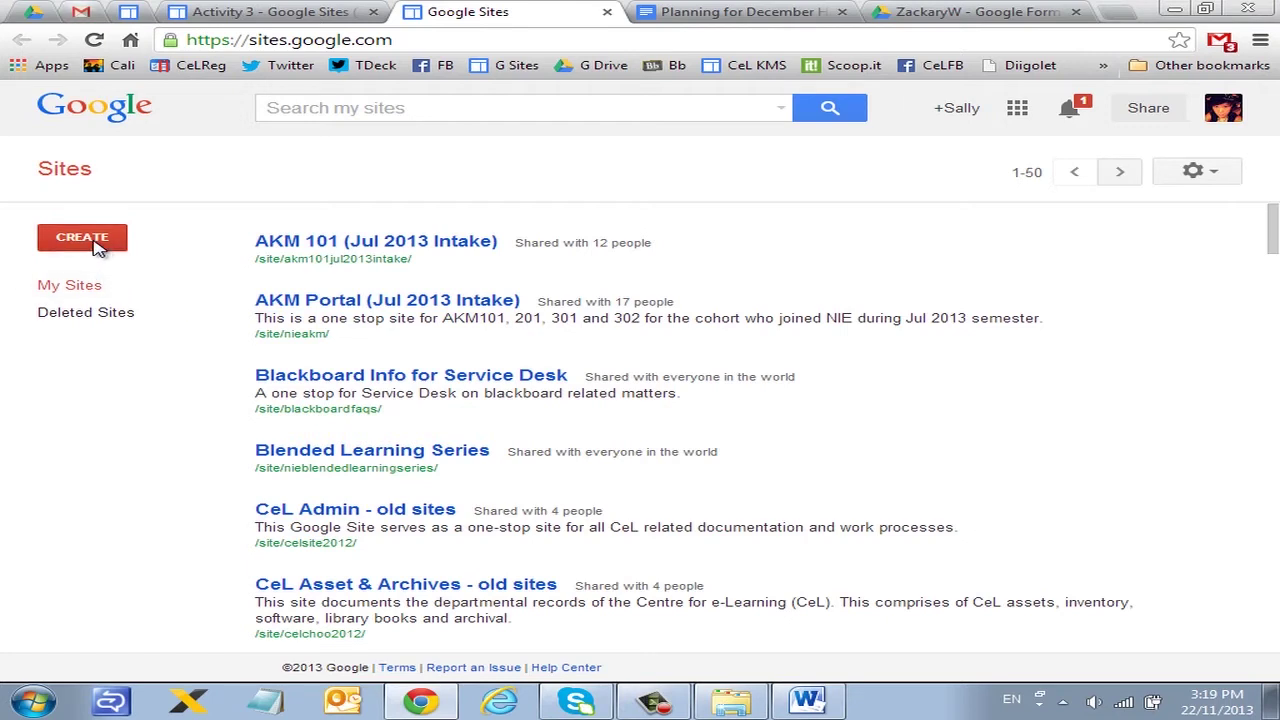
left_click(97, 246)
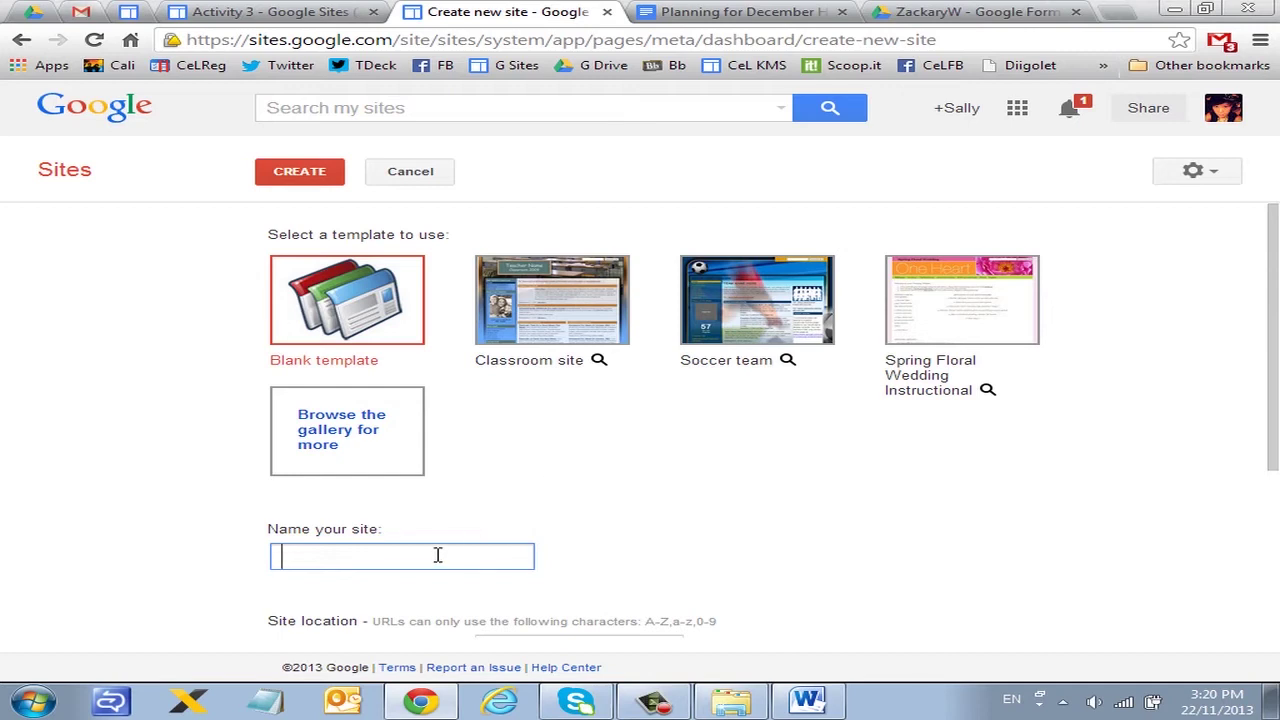
Step: Name the new blank-template site 'My Teaching Site'
type("eaching")
key("BackSpace")
key("BackSpace")
key("BackSpace")
key("BackSpace")
key("BackSpace")
key("BackSpace")
key("BackSpace")
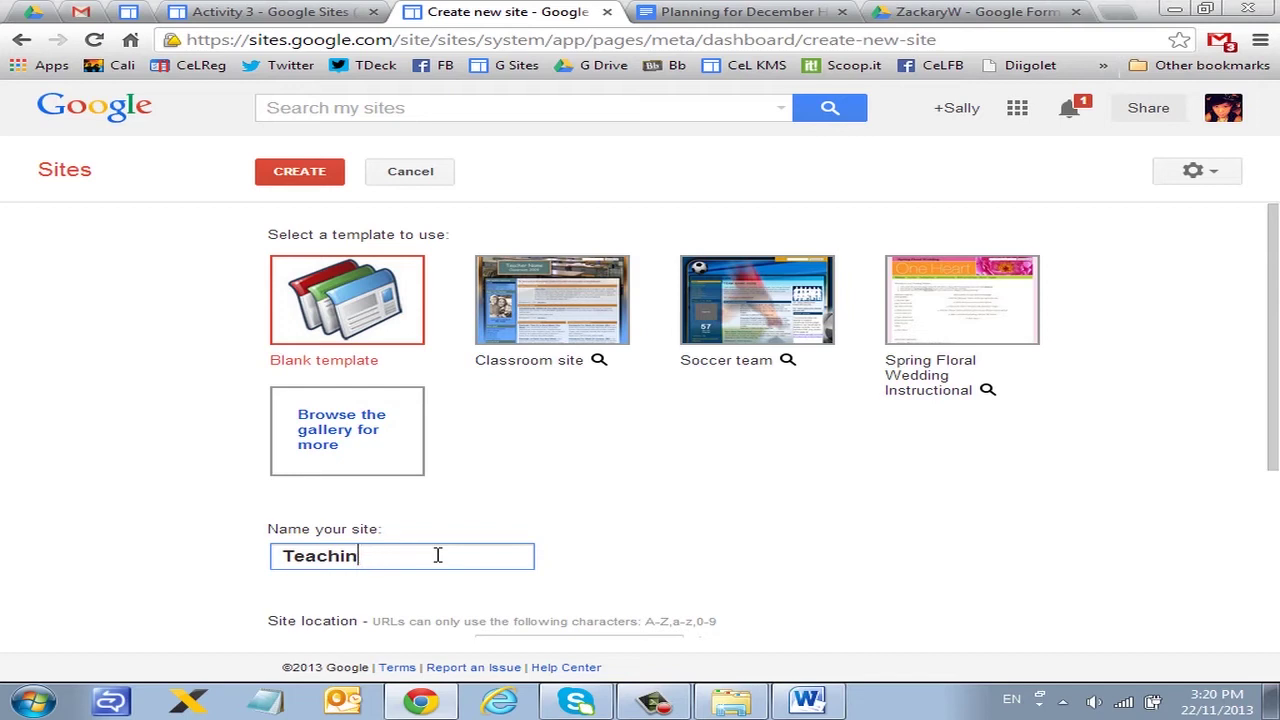
key("BackSpace")
type("My Teaching ")
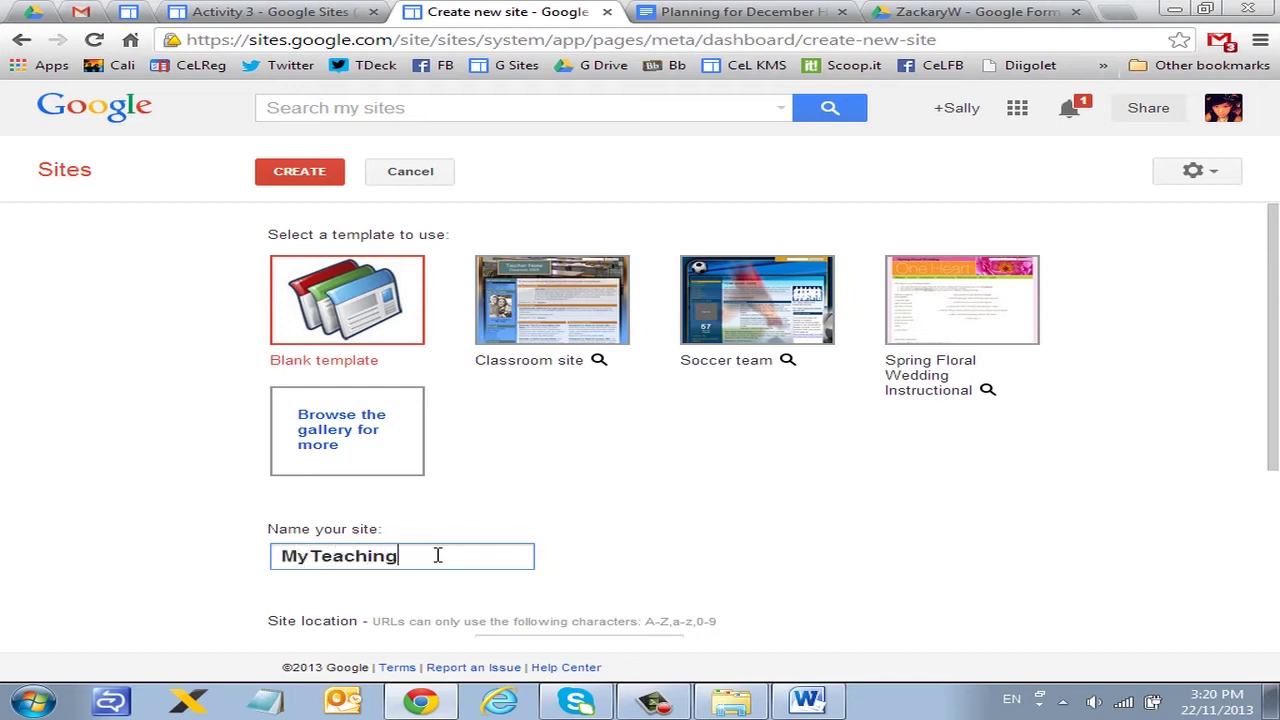
type("Site")
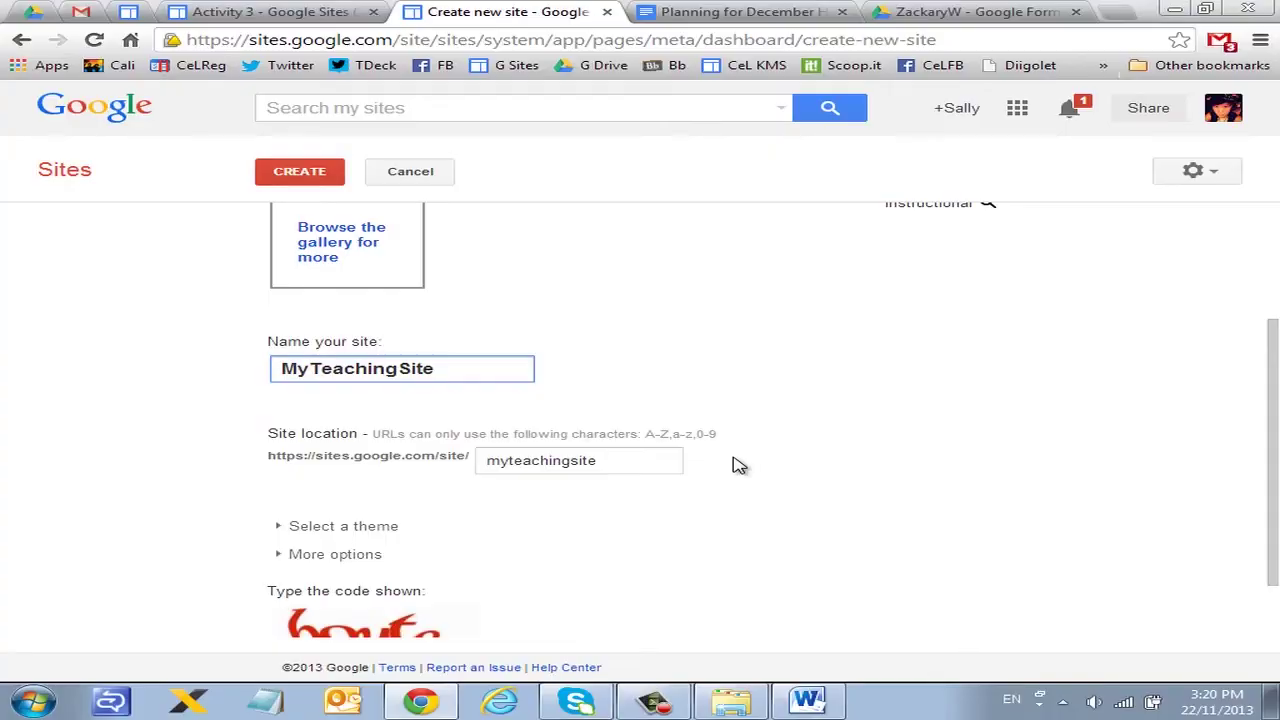
left_click(369, 608)
Step: Choose the Ski theme for the new site
left_click(284, 446)
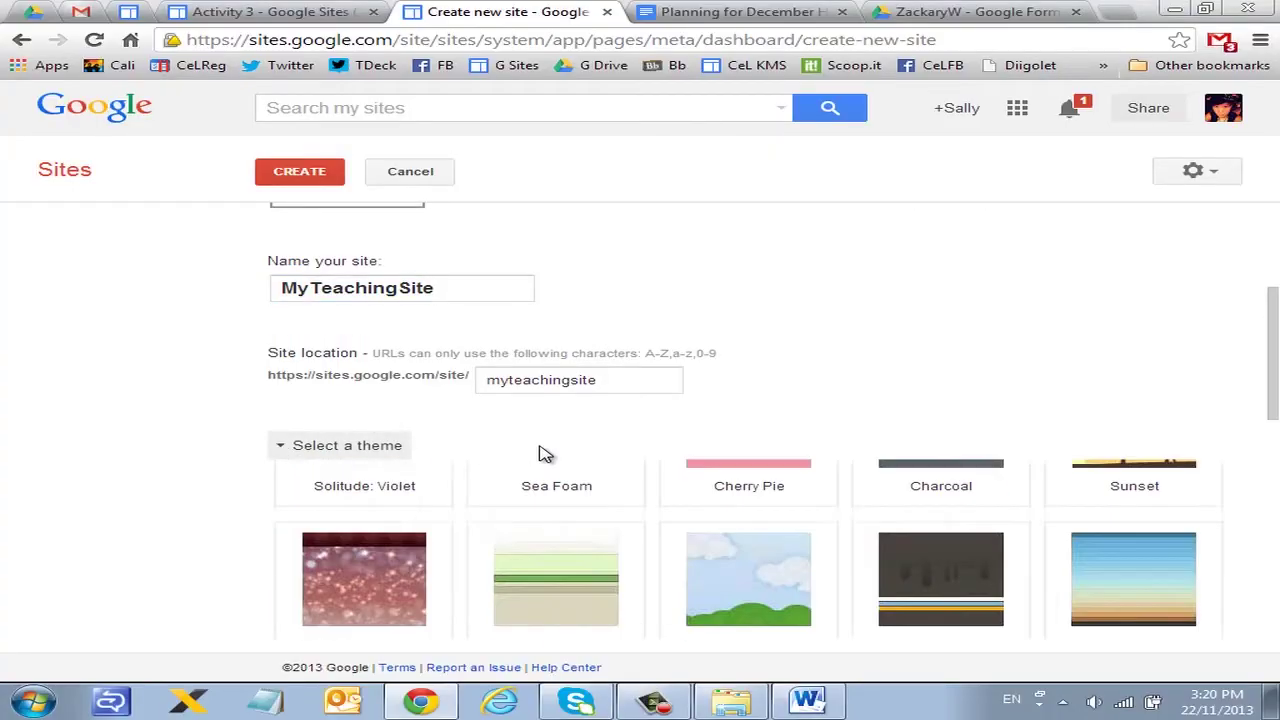
scroll(600, 417, "down", 1)
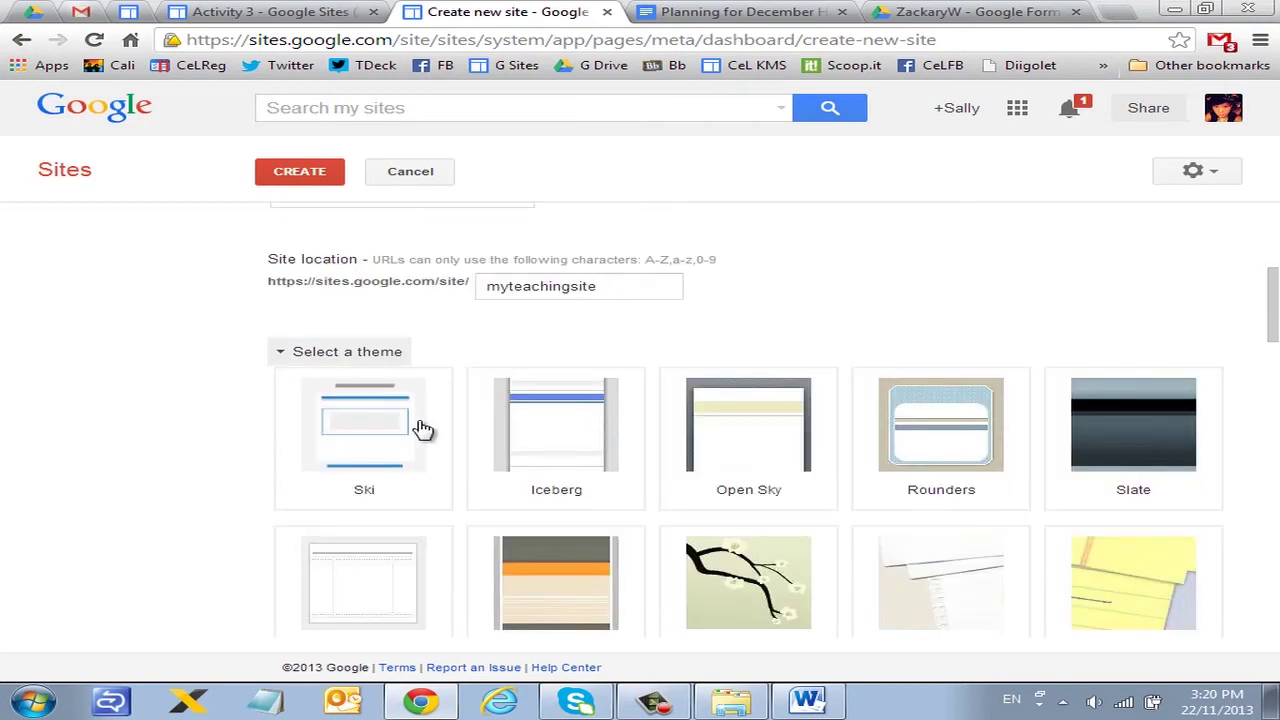
left_click(390, 442)
scroll(445, 442, "down", 7)
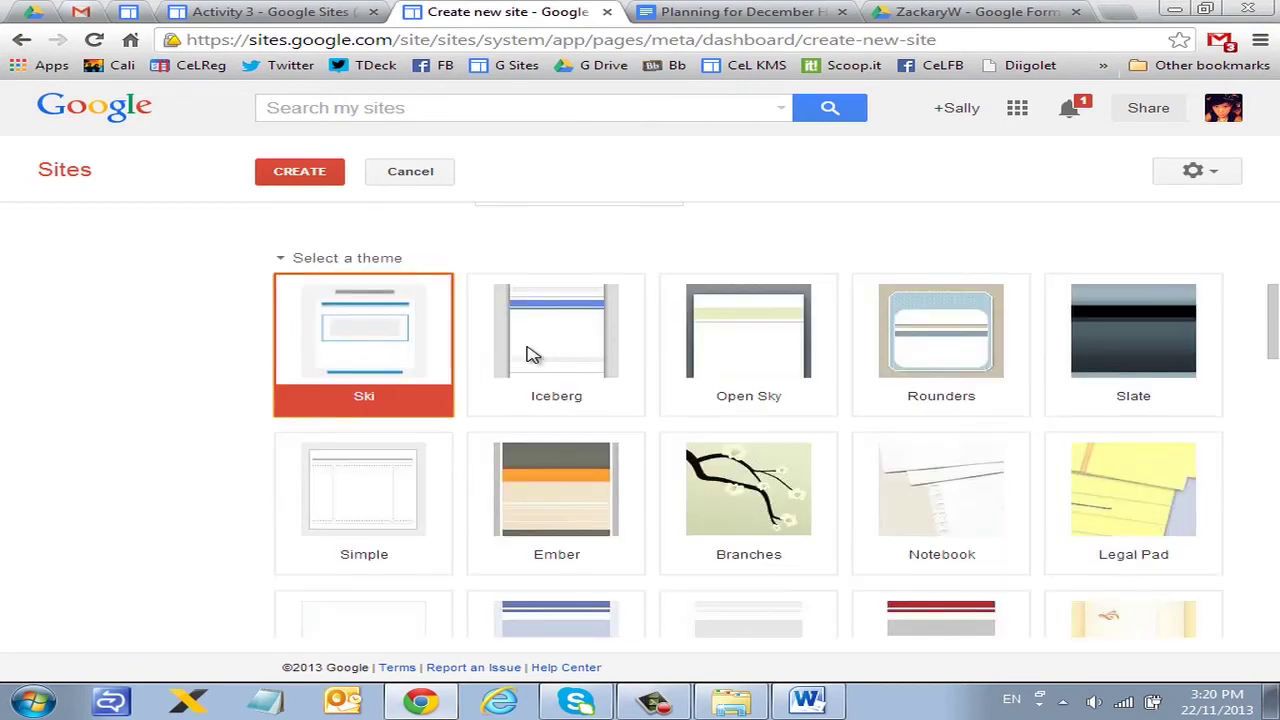
scroll(495, 380, "up", 8)
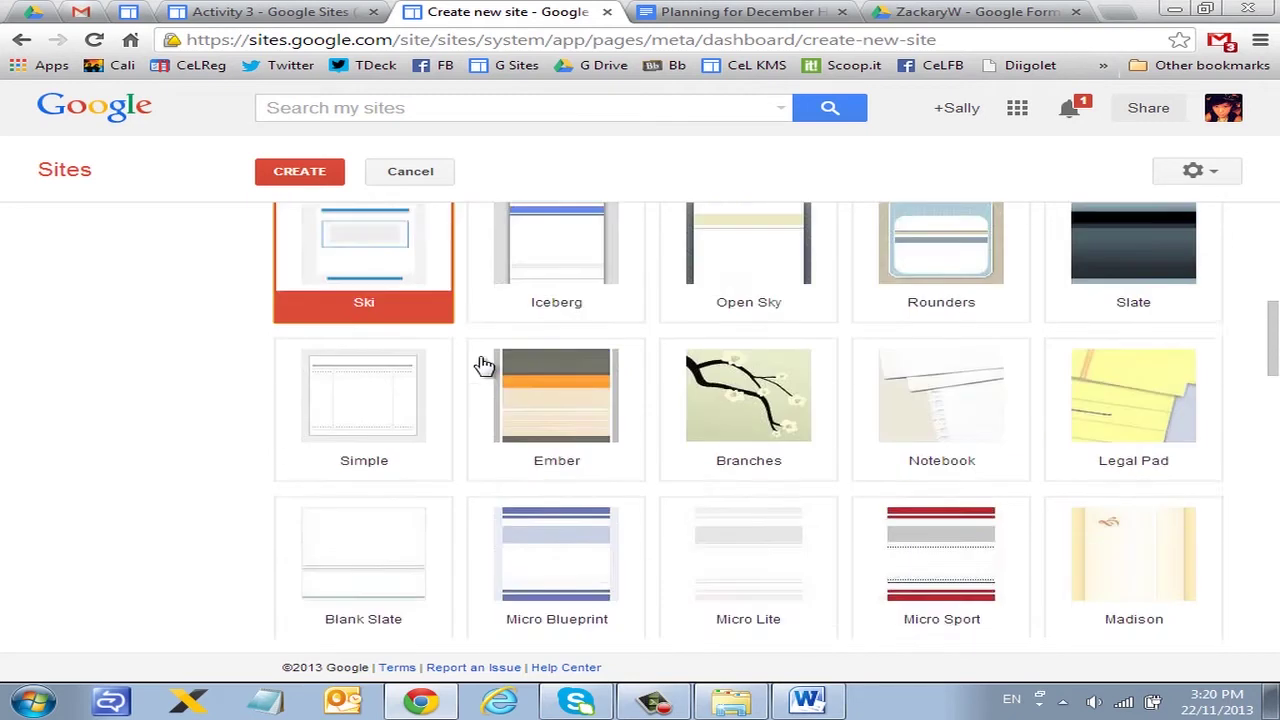
left_click(280, 351)
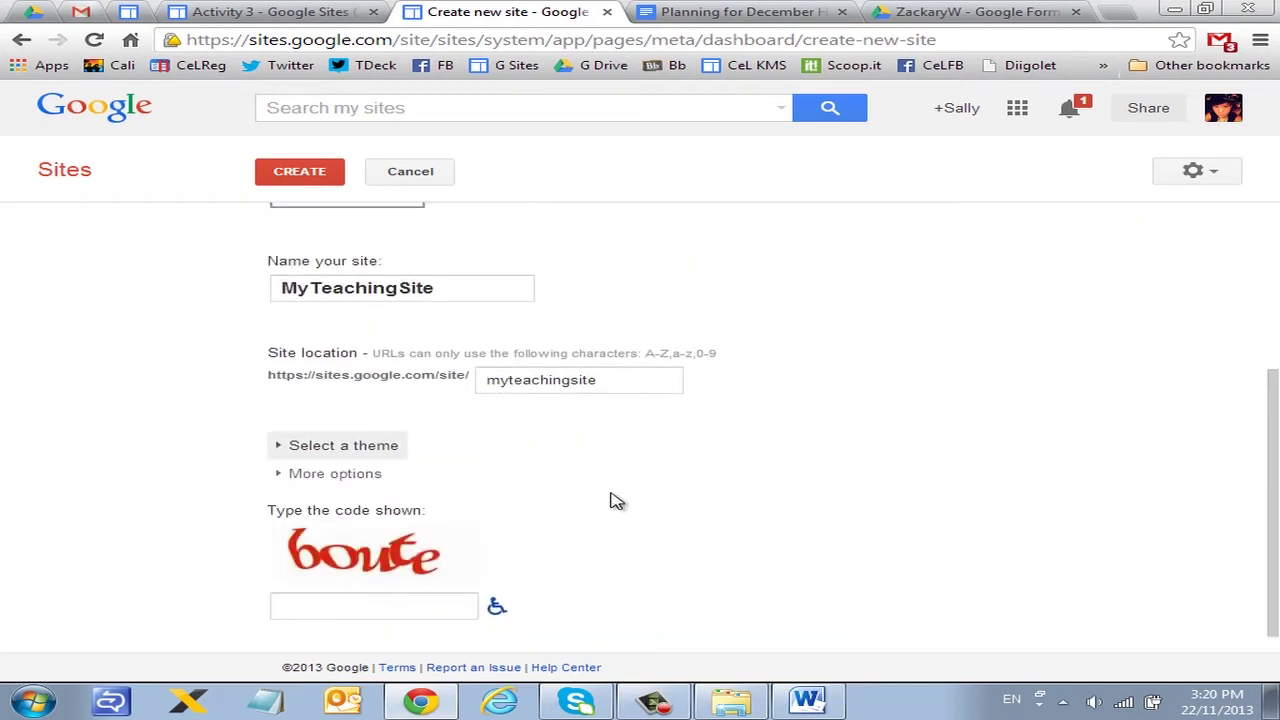
Step: Glance at More options, then enter the verification code
left_click(283, 477)
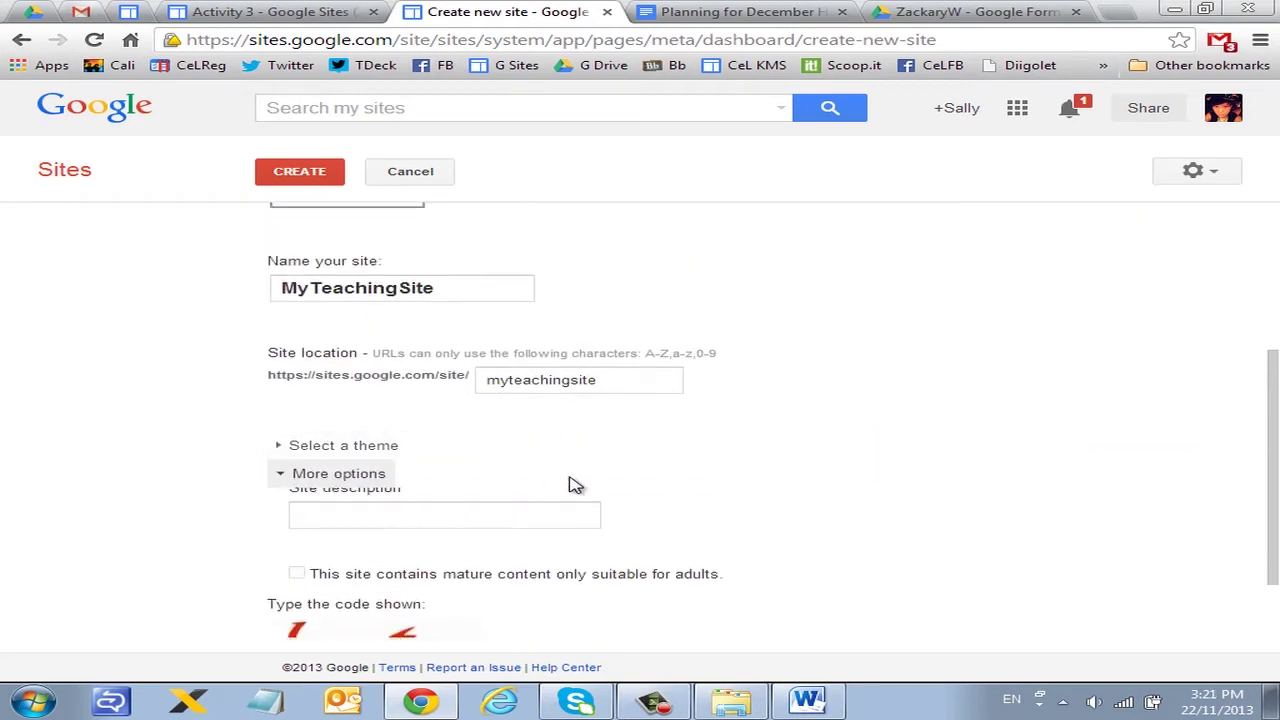
scroll(560, 482, "down", 1)
left_click(283, 385)
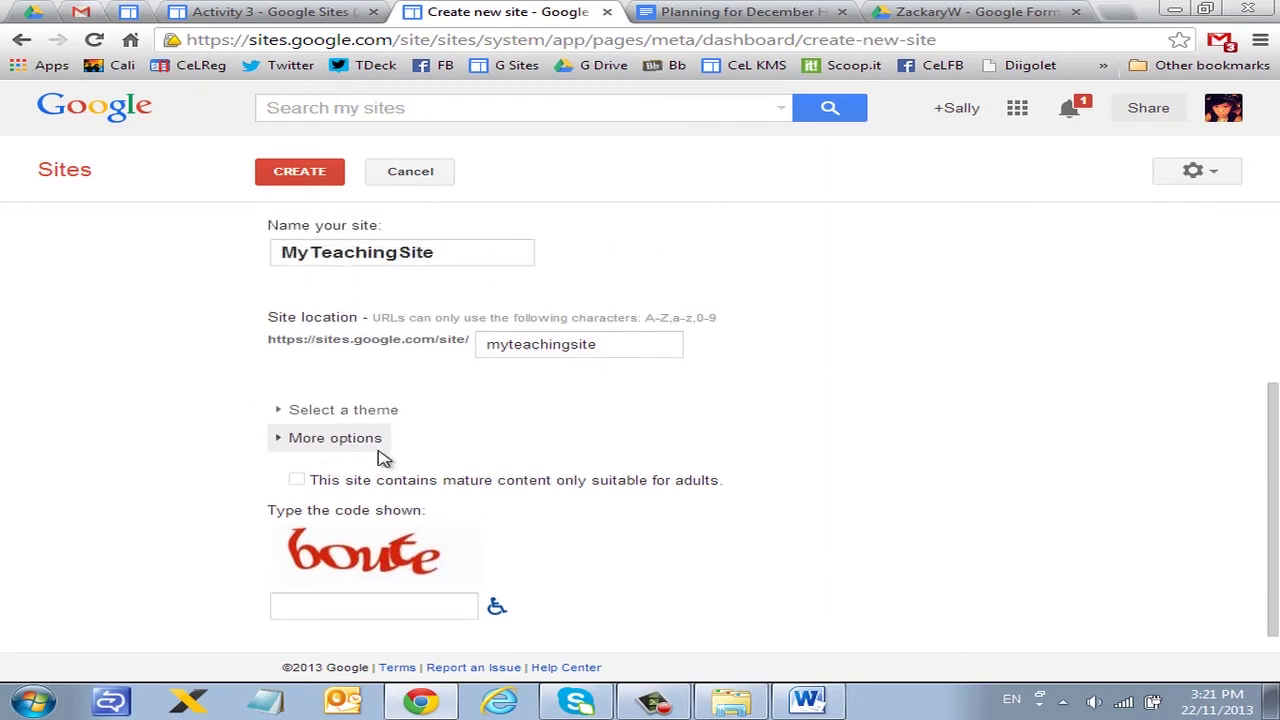
left_click(440, 607)
type("boute")
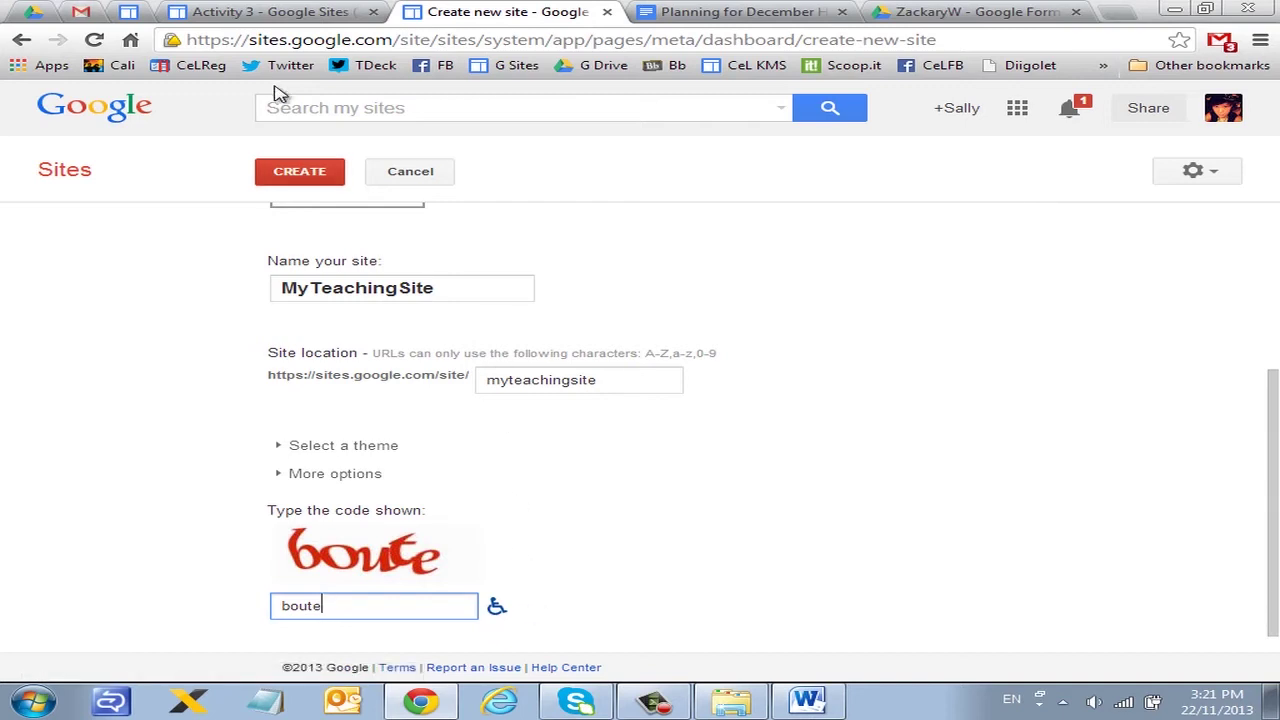
Step: Submit the site, change its unavailable location to myteachingsite123, and create it again
left_click(290, 180)
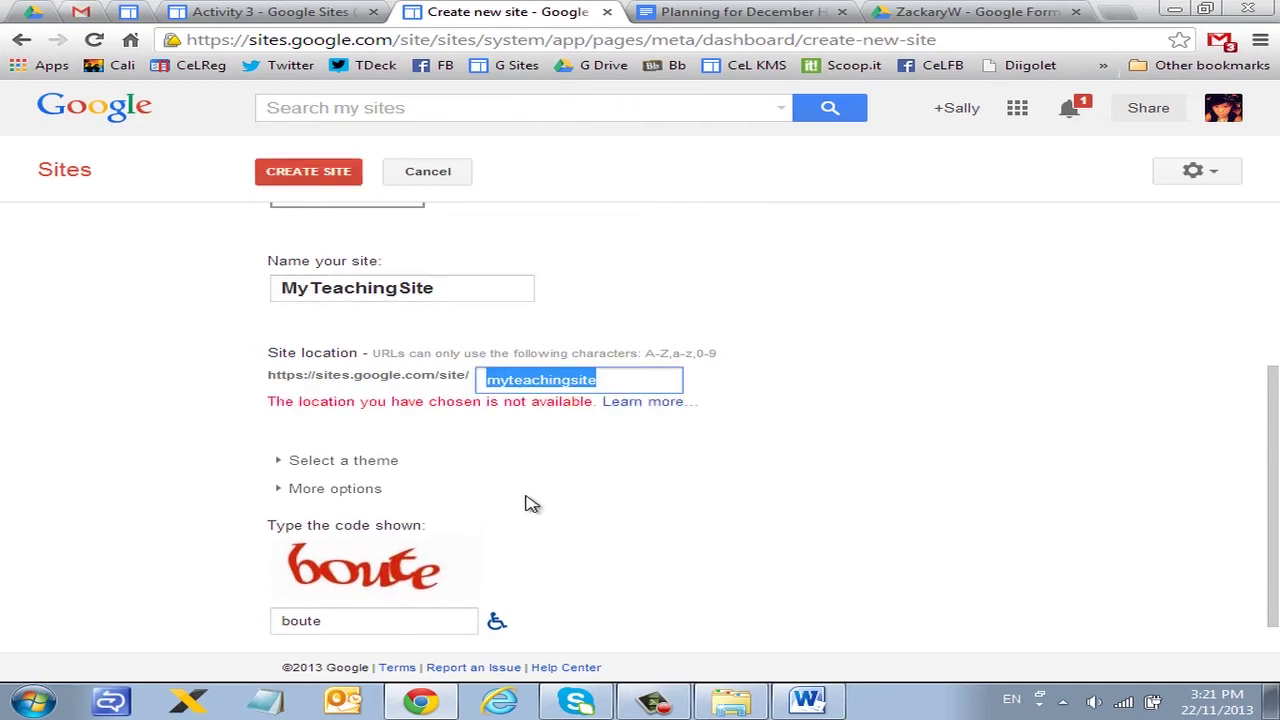
left_click(651, 380)
type("123")
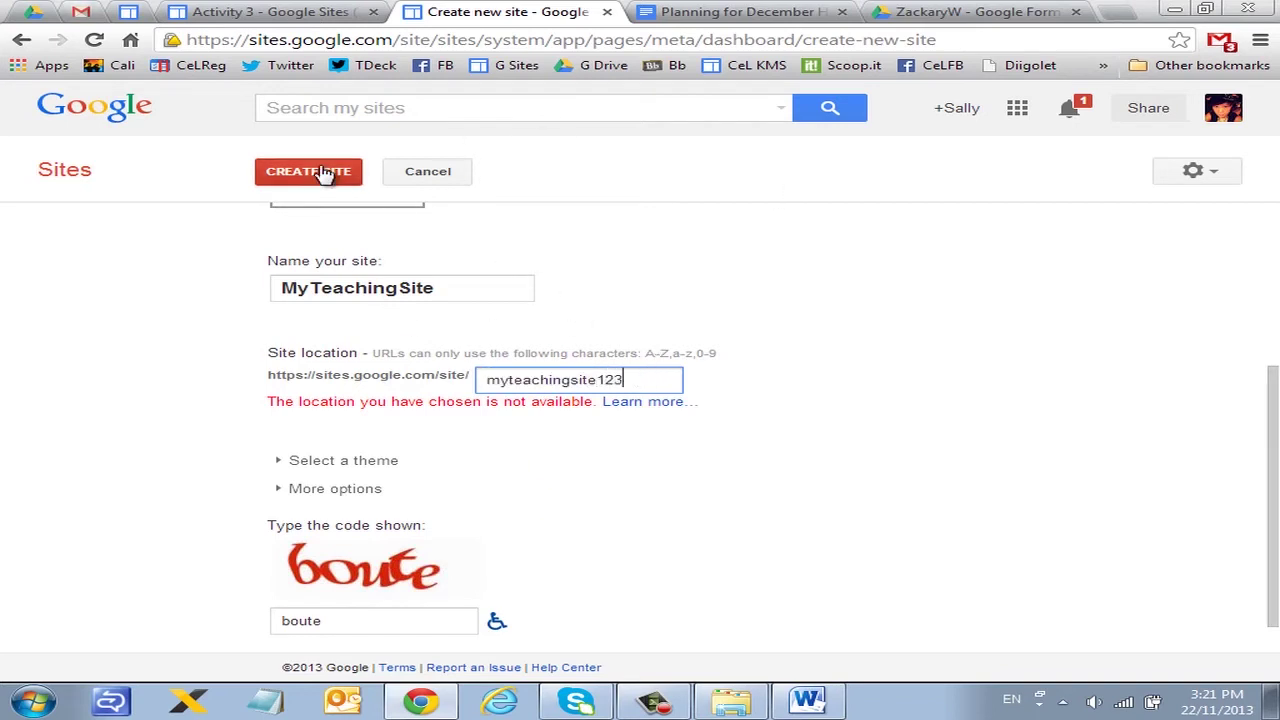
left_click(334, 172)
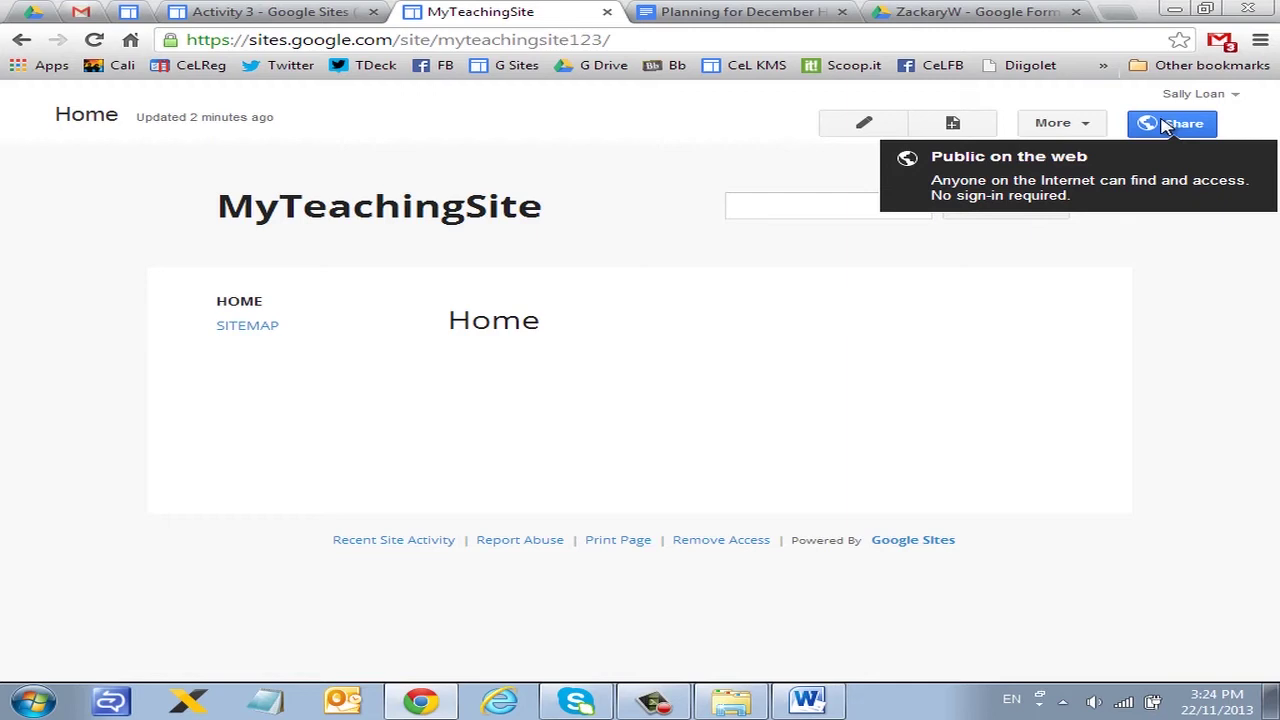
Step: Set the site's sharing visibility to Private, save, and return to the MyTeachingSite home page
left_click(1178, 130)
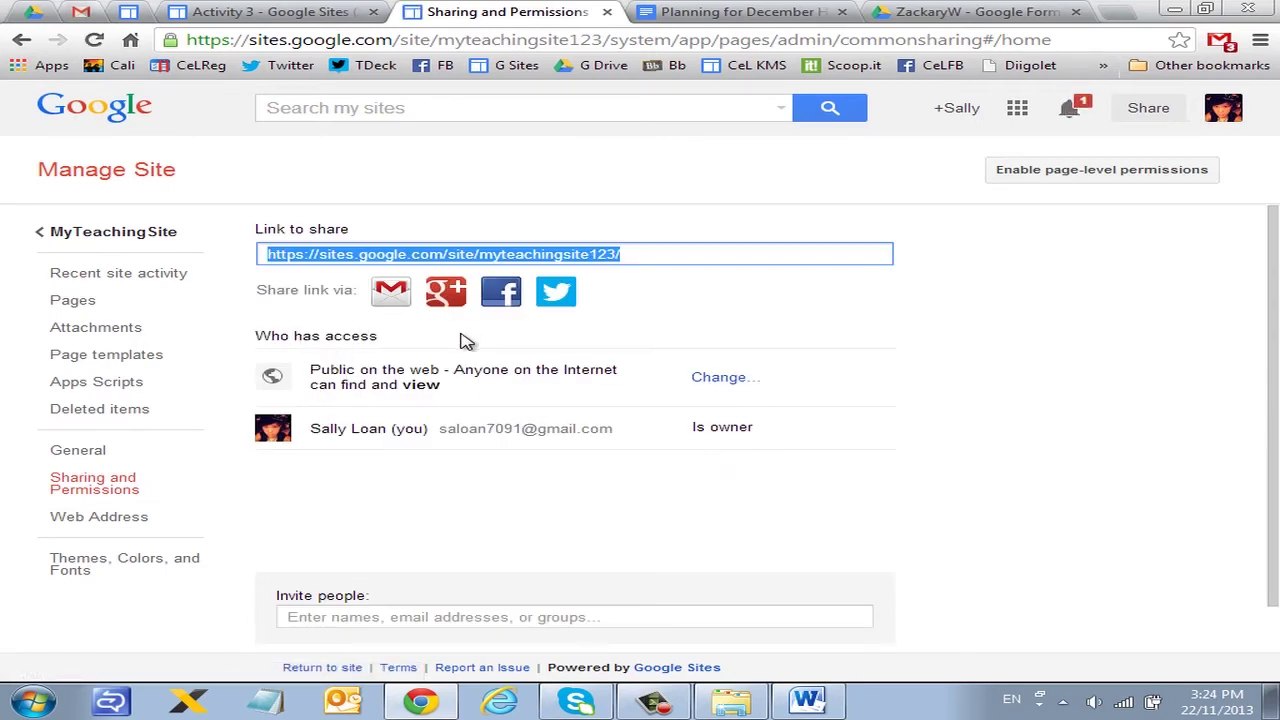
left_click(736, 378)
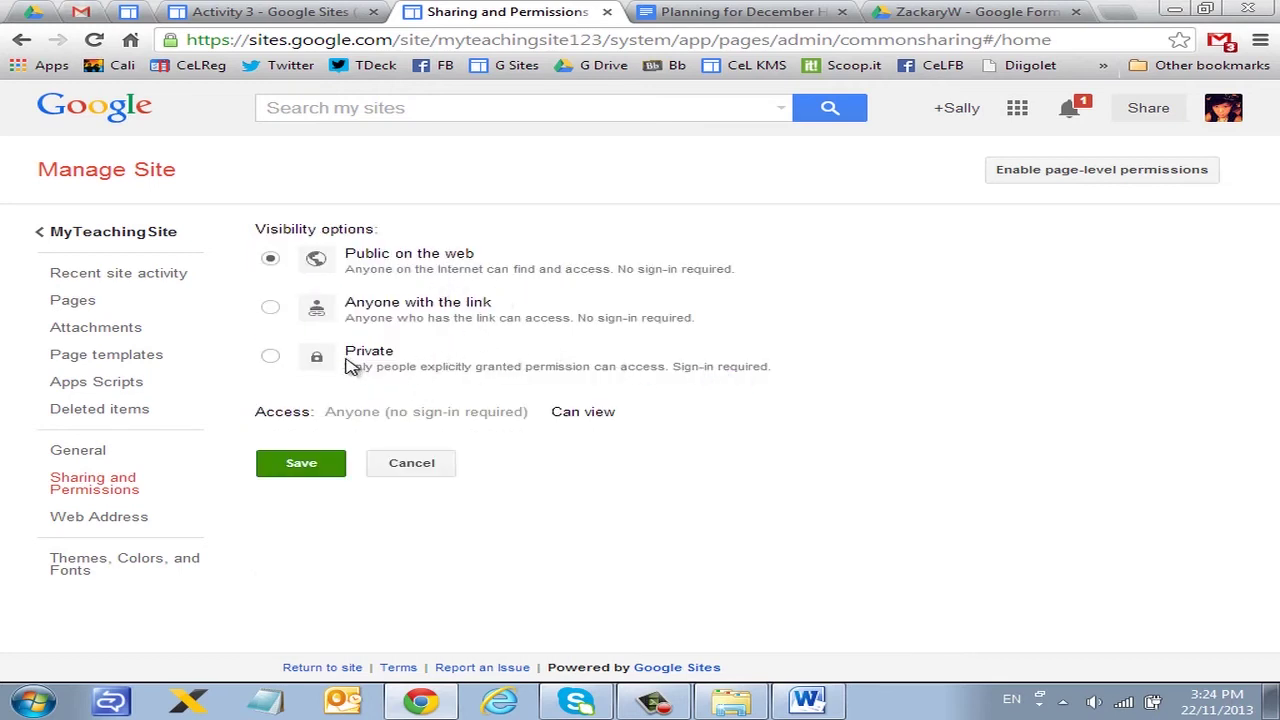
left_click(272, 360)
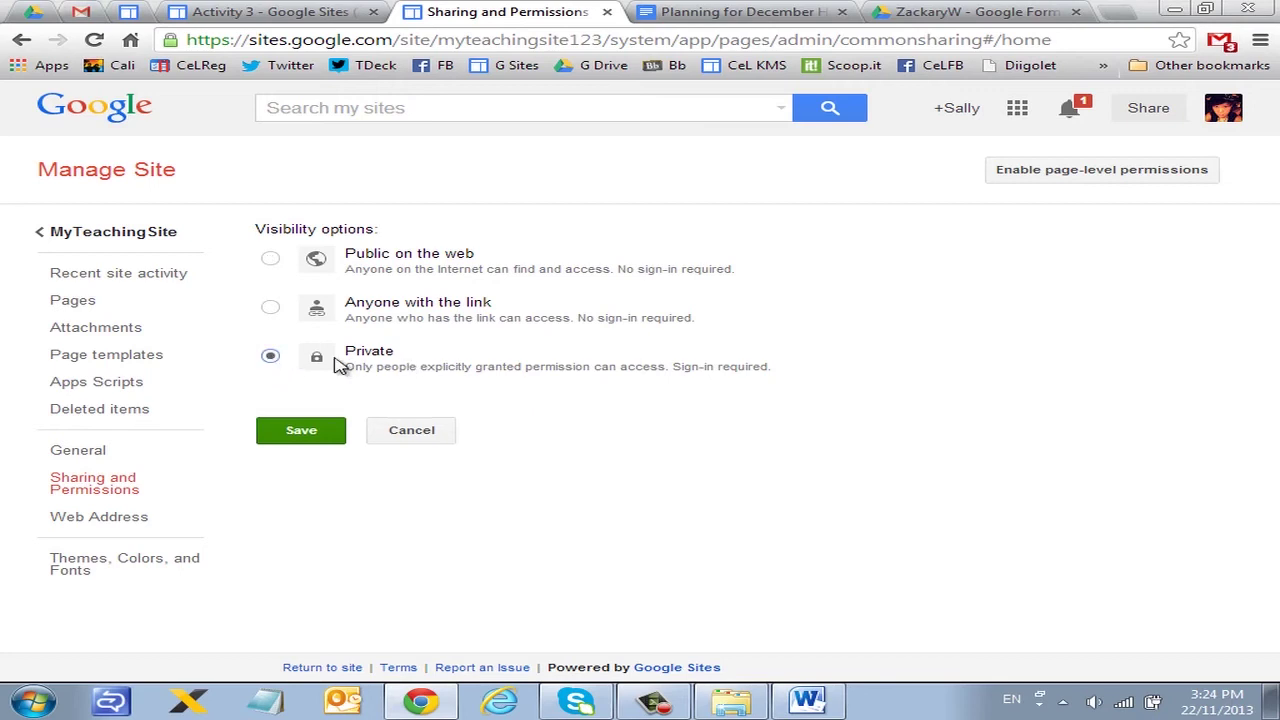
left_click(302, 432)
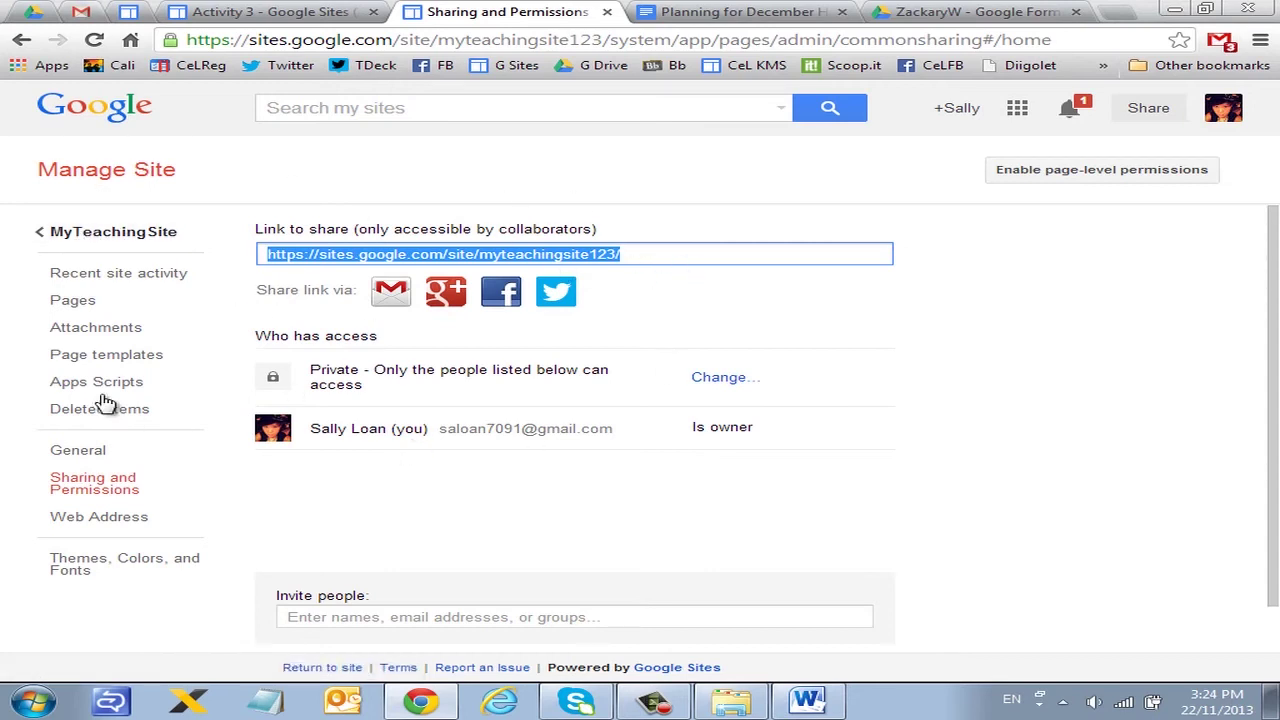
left_click(84, 237)
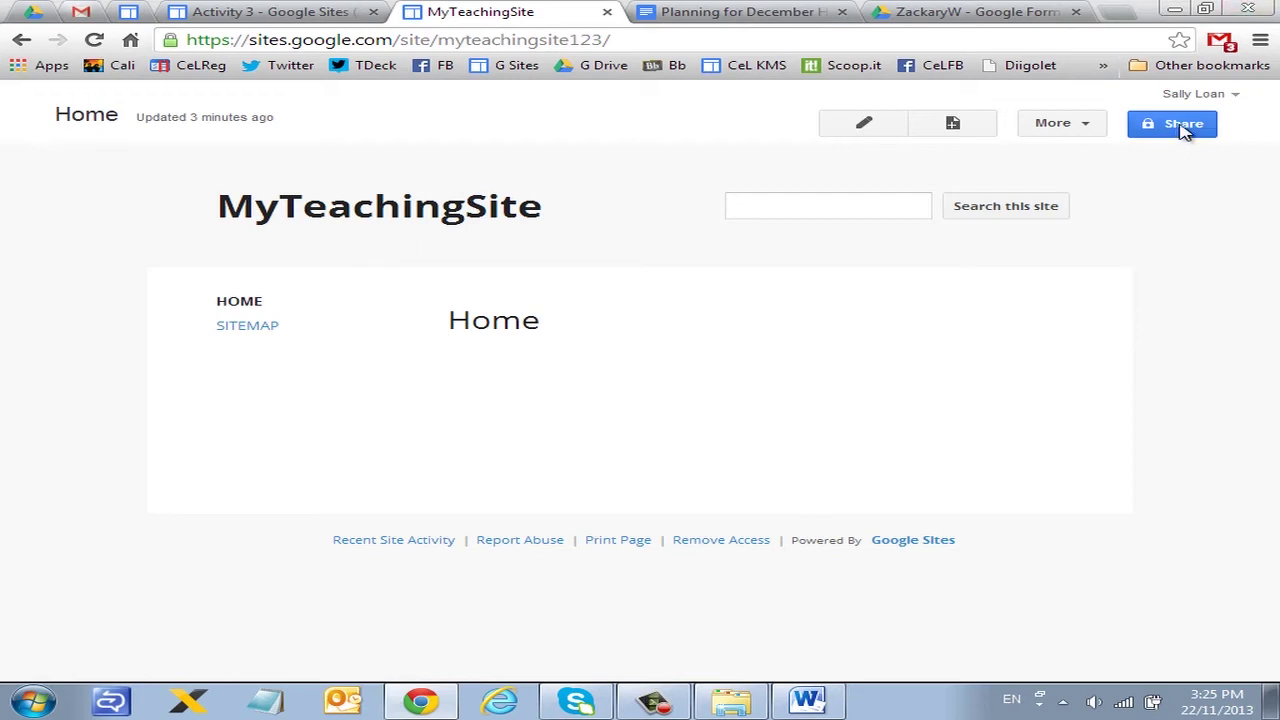
mouse_move(1188, 123)
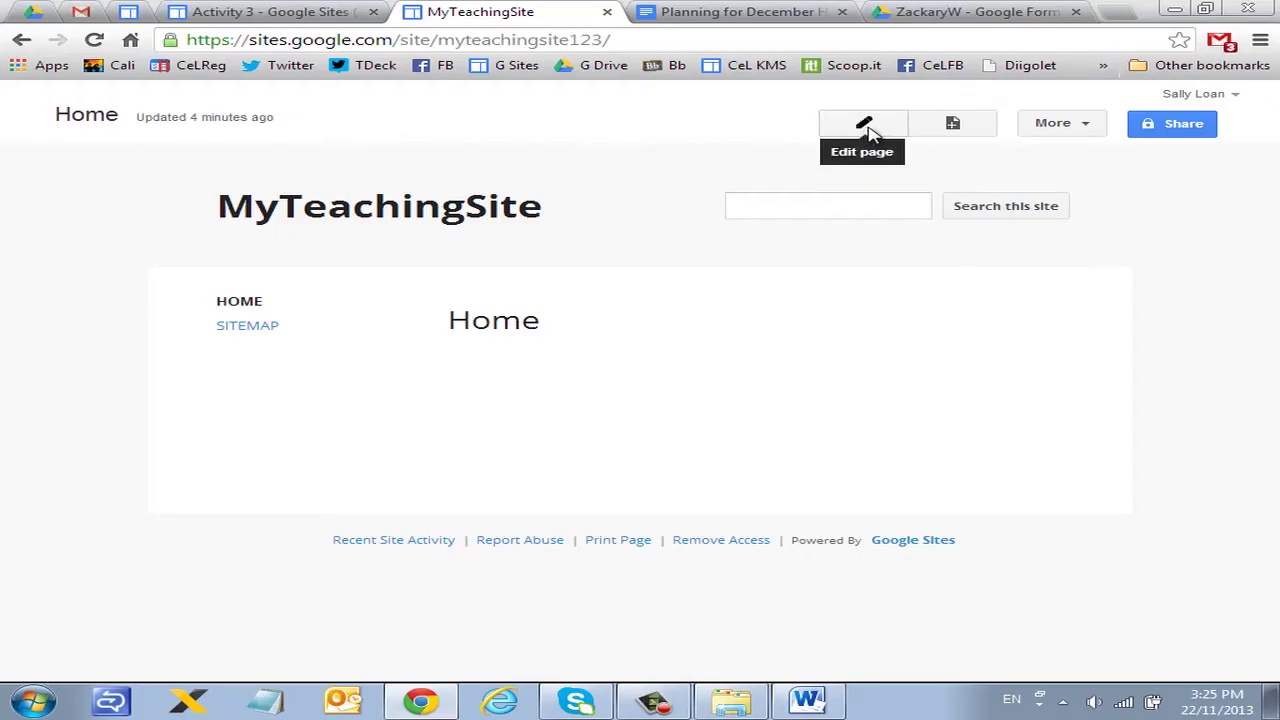
left_click(866, 124)
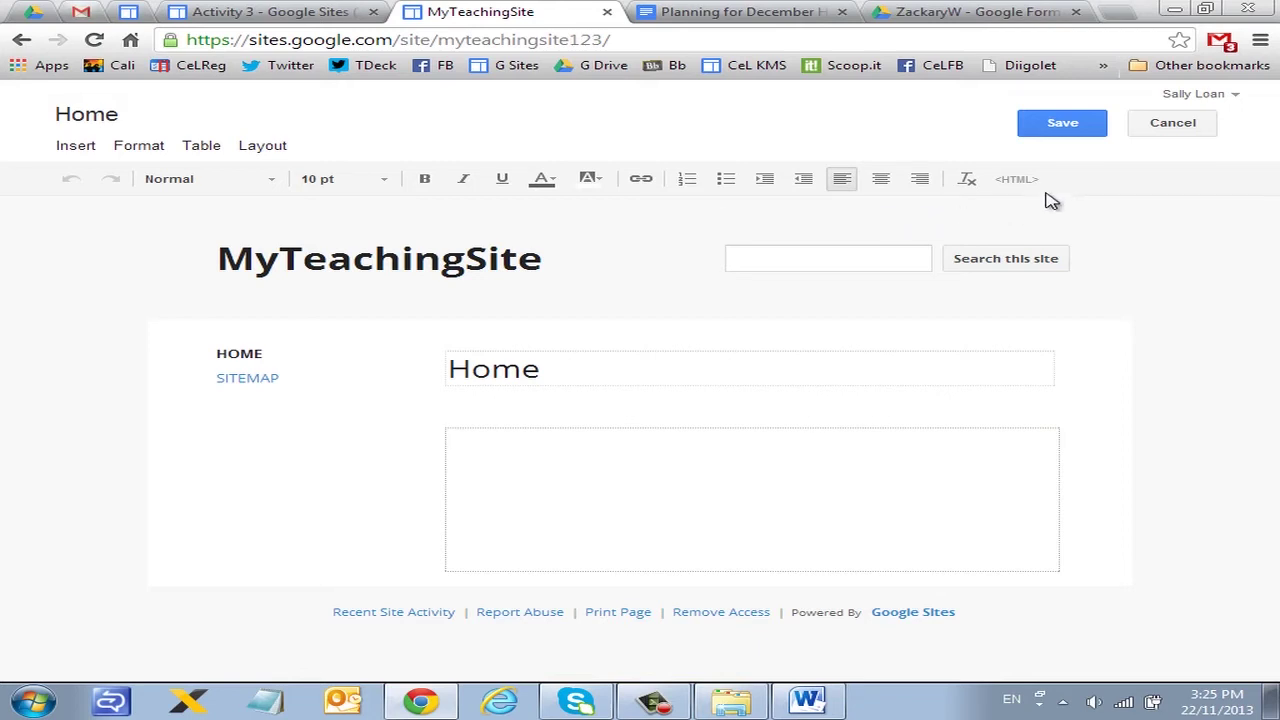
left_click(1168, 123)
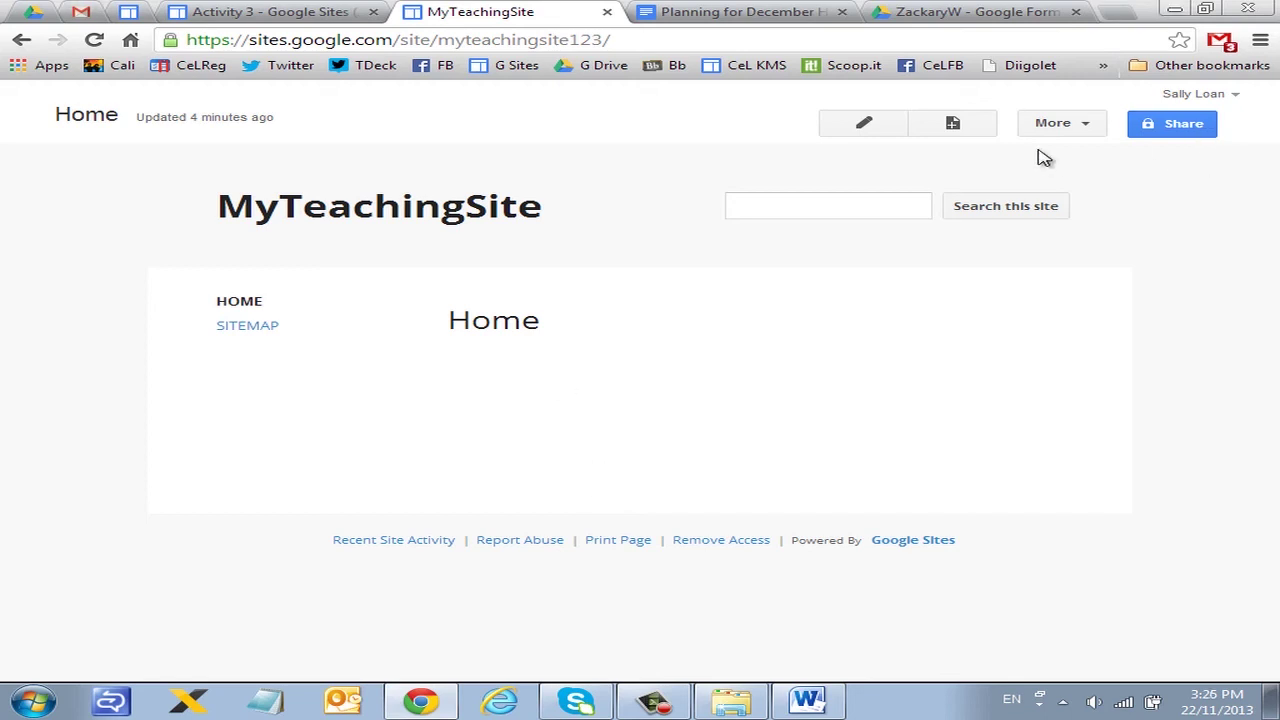
left_click(953, 125)
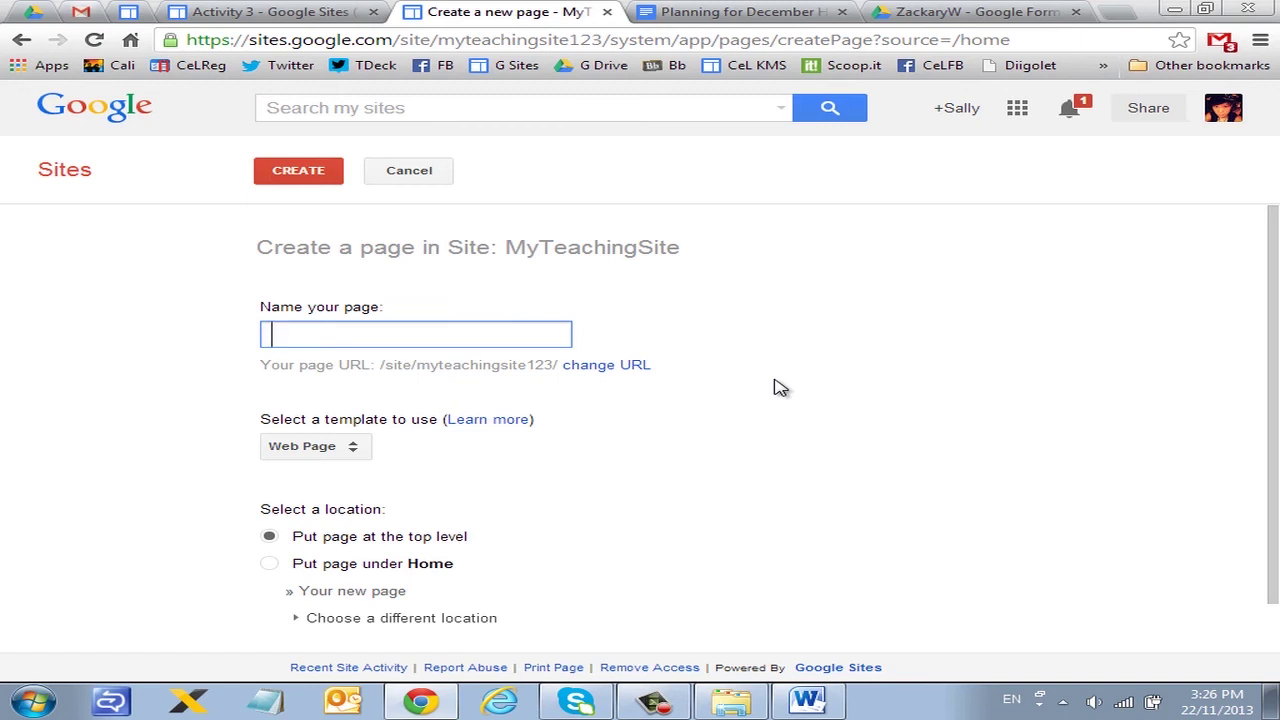
Step: Create a Web Page named 'sub Home' placed under Home and save it
type("sub Home")
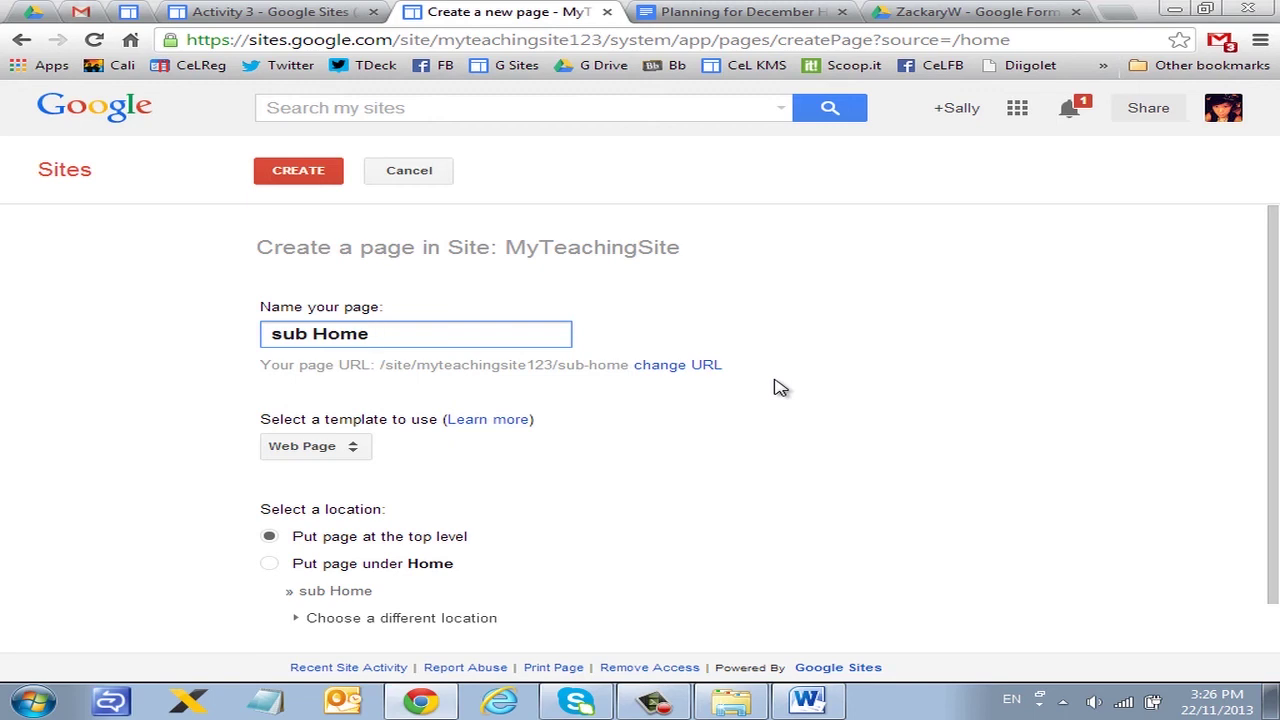
scroll(778, 387, "down", 1)
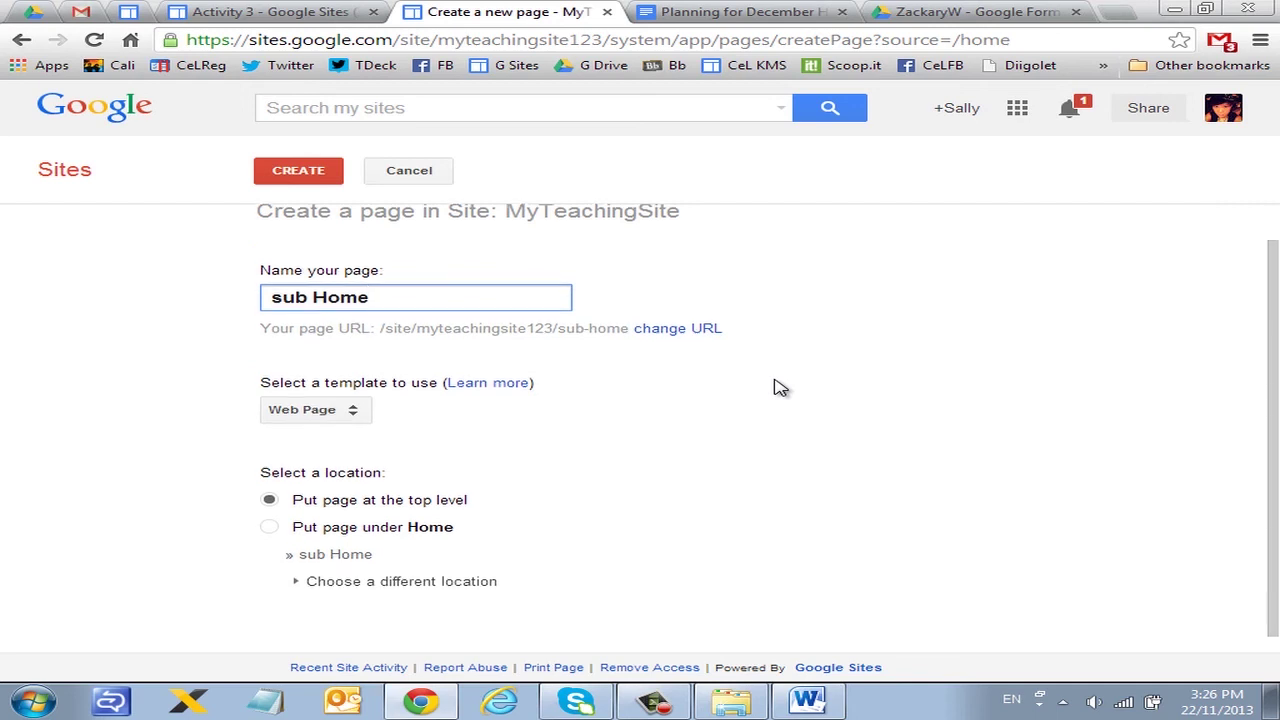
left_click(360, 410)
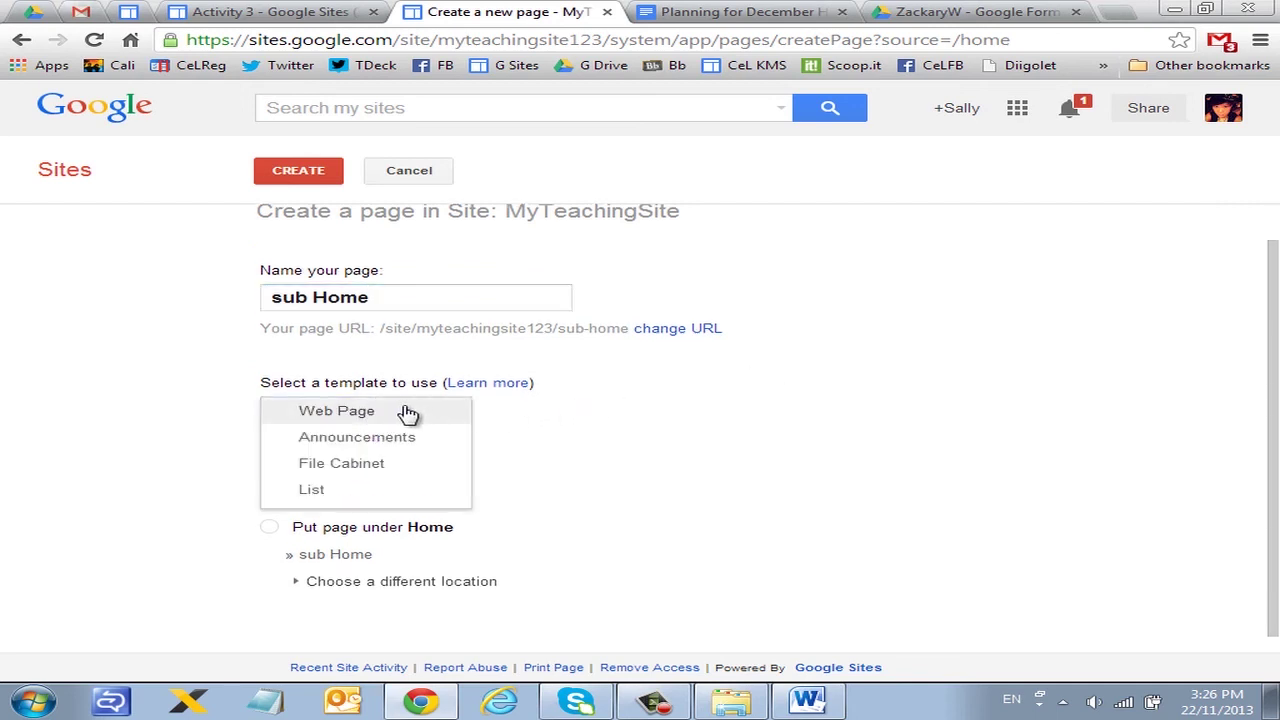
left_click(404, 414)
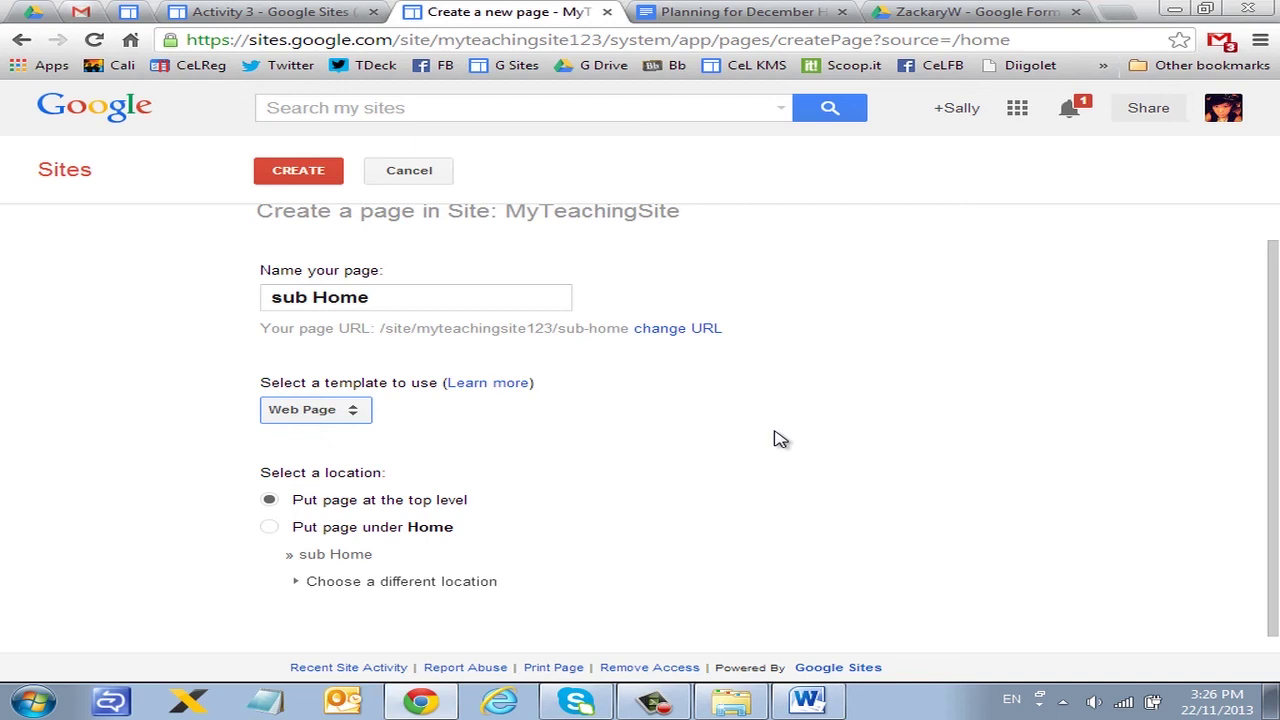
left_click(854, 429)
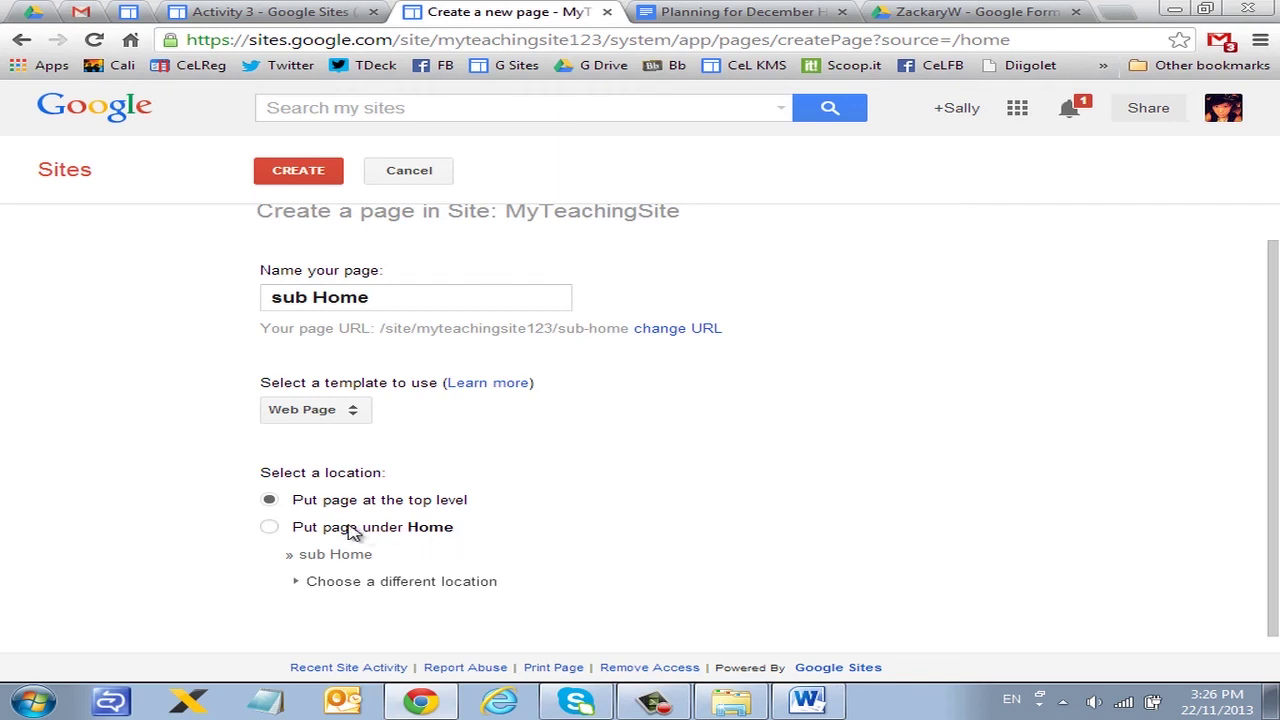
left_click(270, 527)
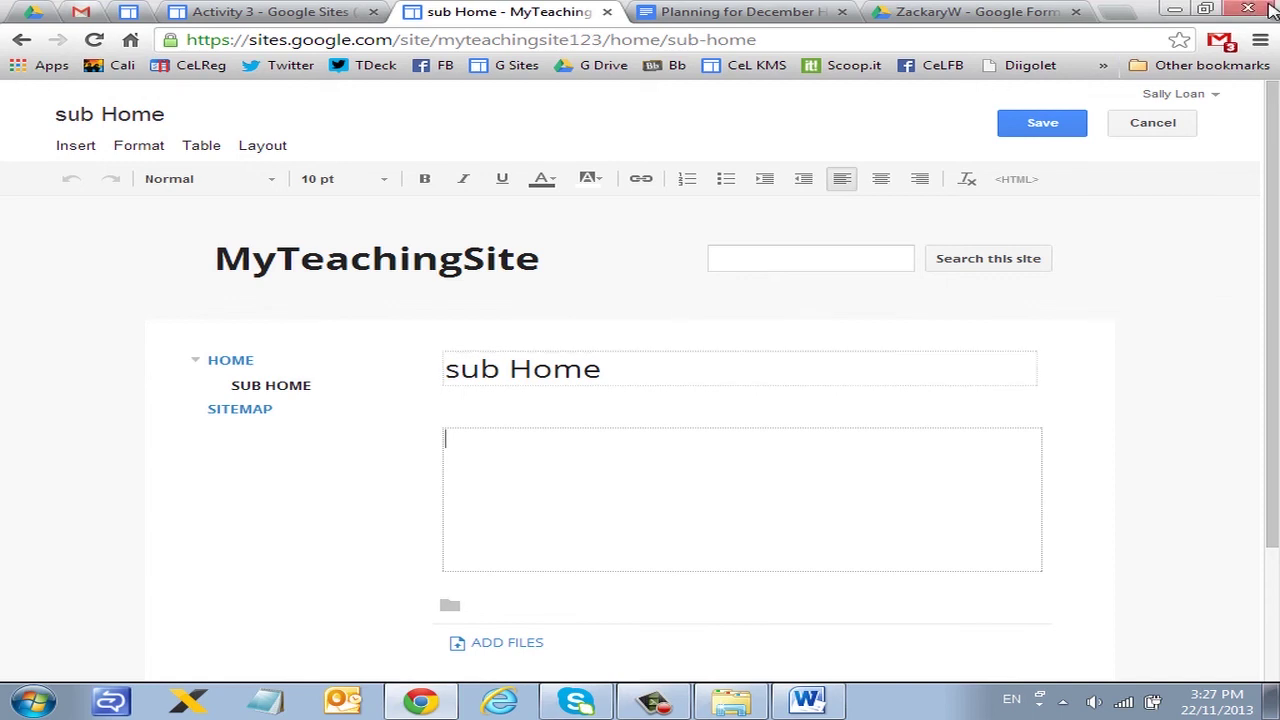
left_click(1060, 127)
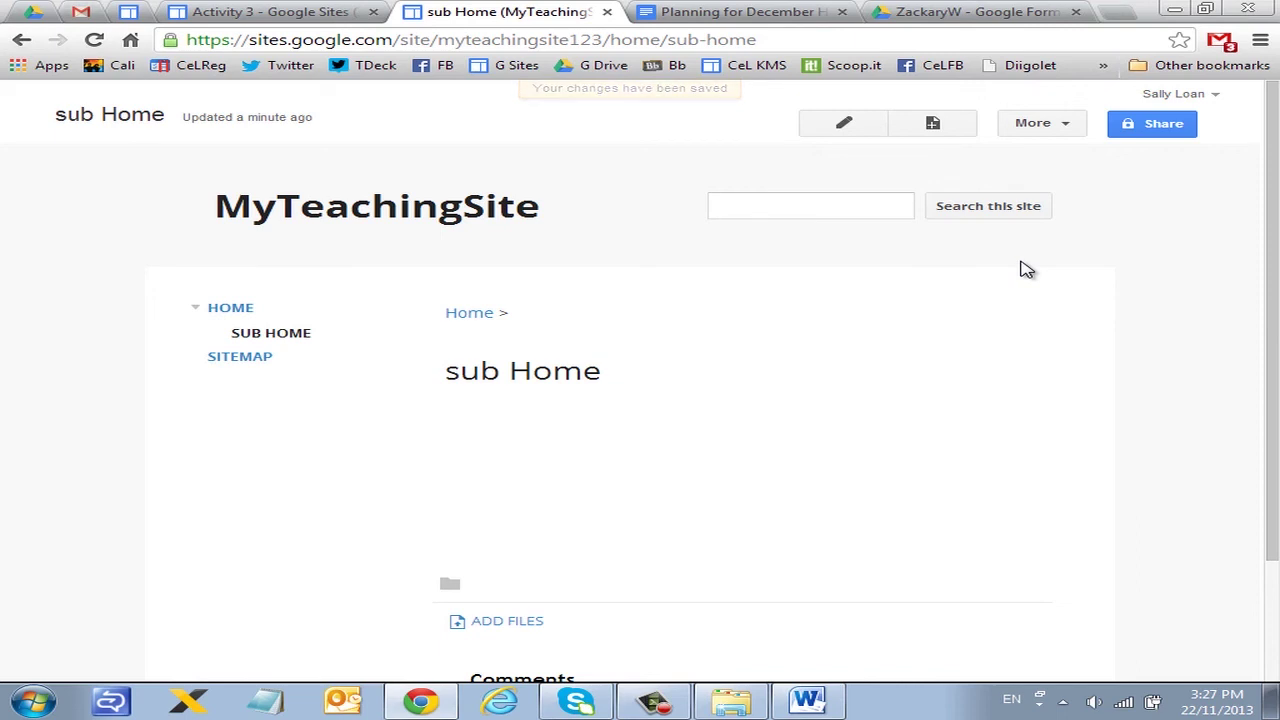
left_click(950, 126)
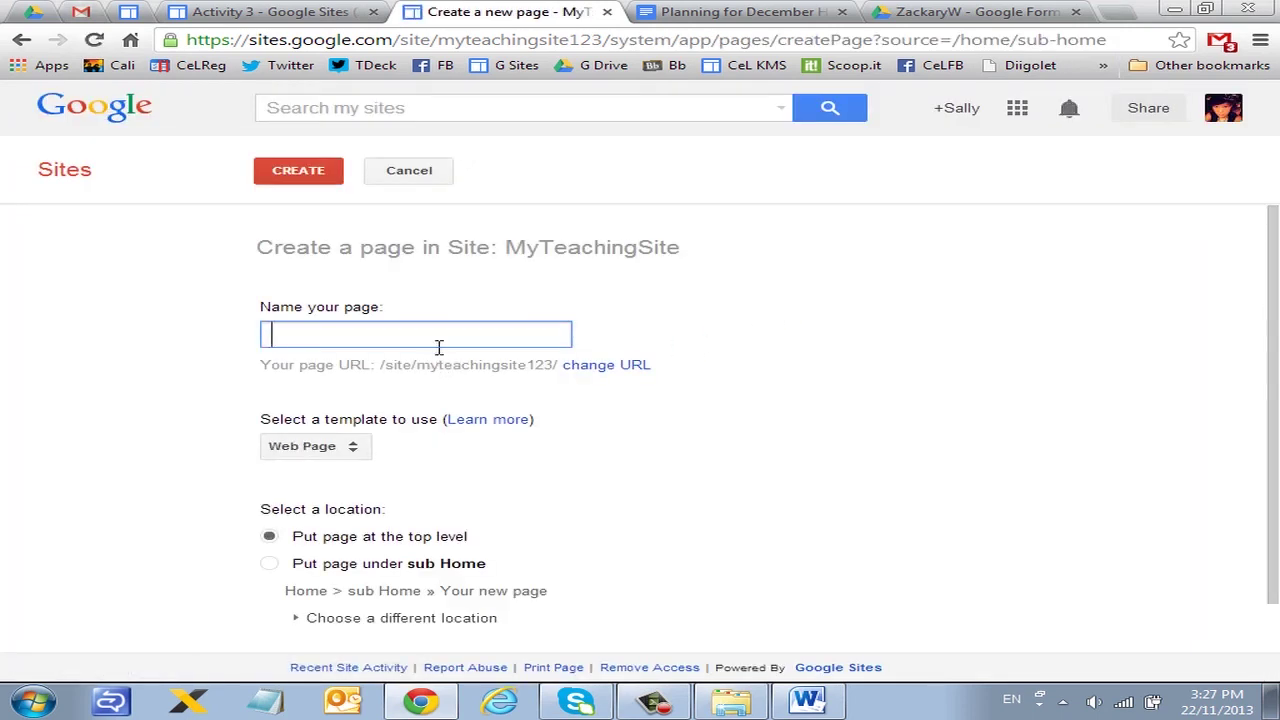
Step: Create a top-level page named 'course material' and save it
type("course material")
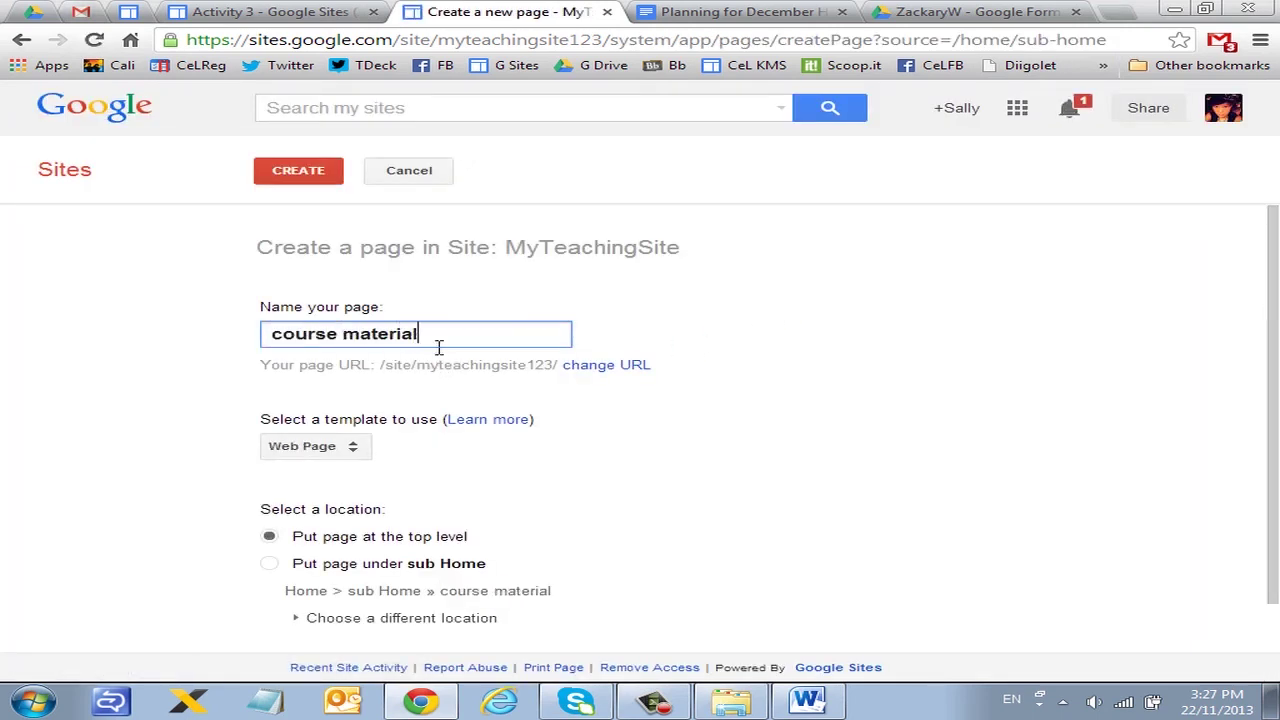
scroll(560, 478, "down", 1)
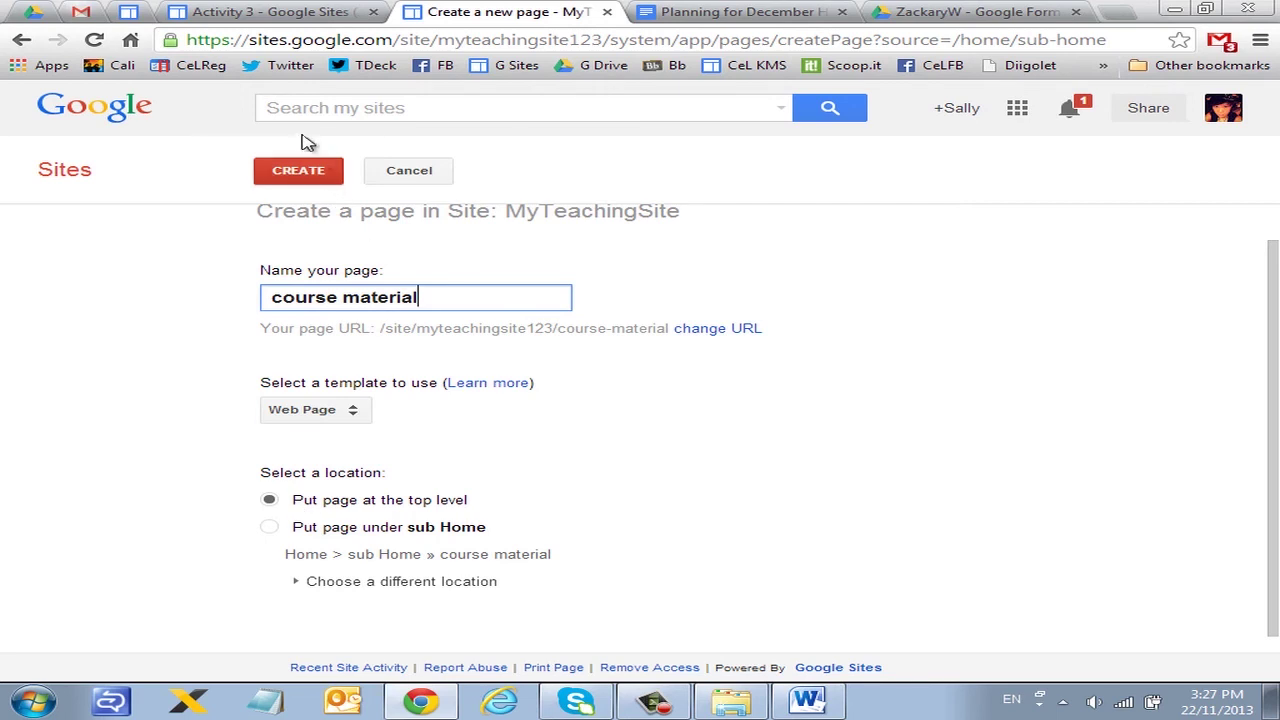
left_click(292, 168)
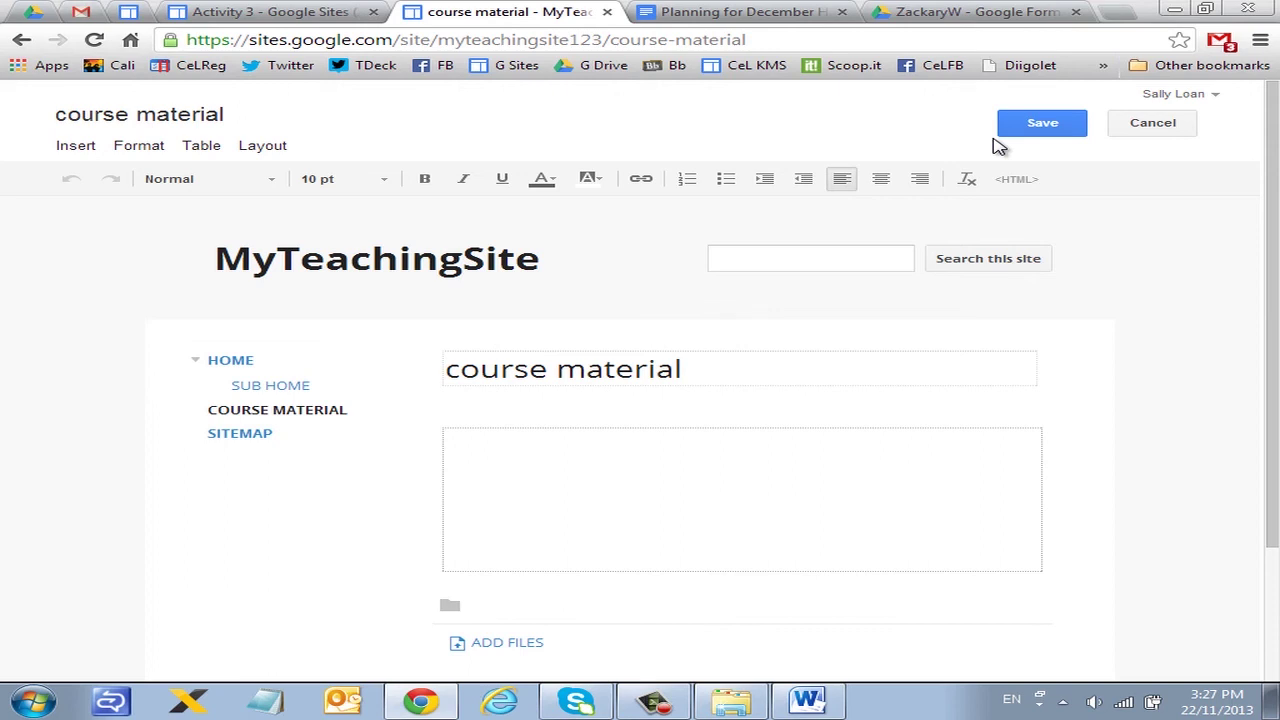
left_click(1045, 122)
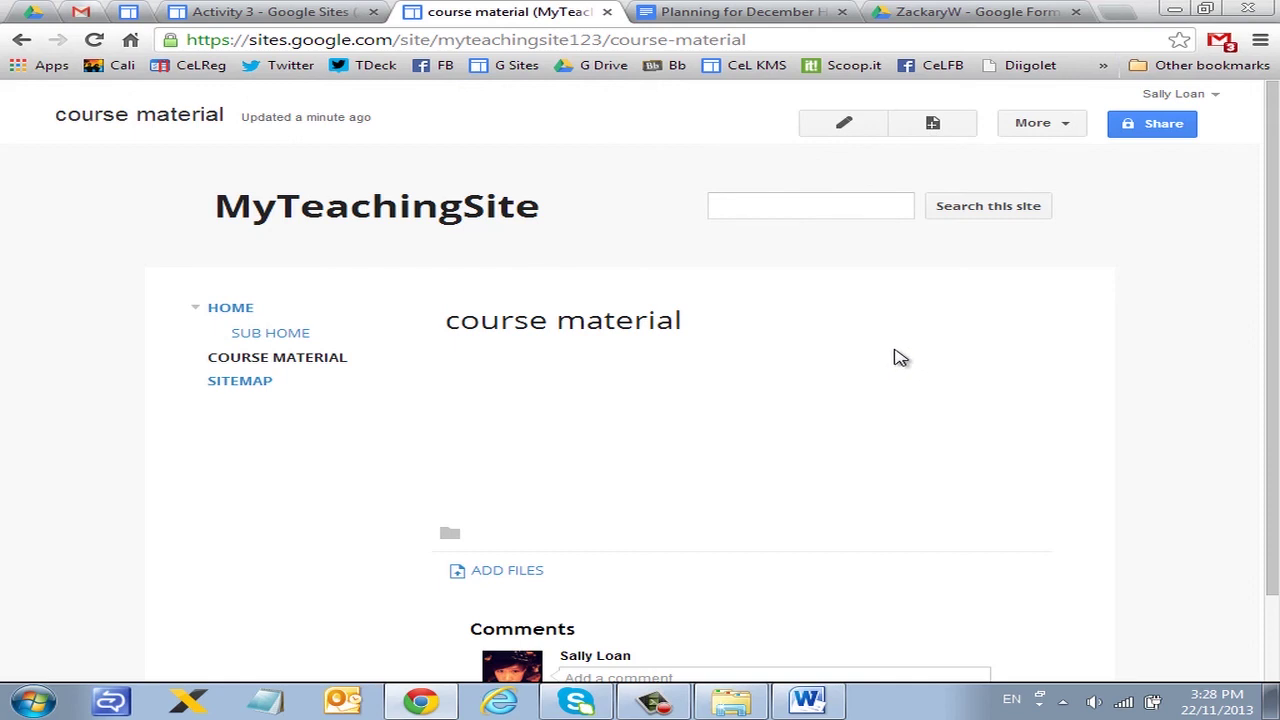
left_click(930, 125)
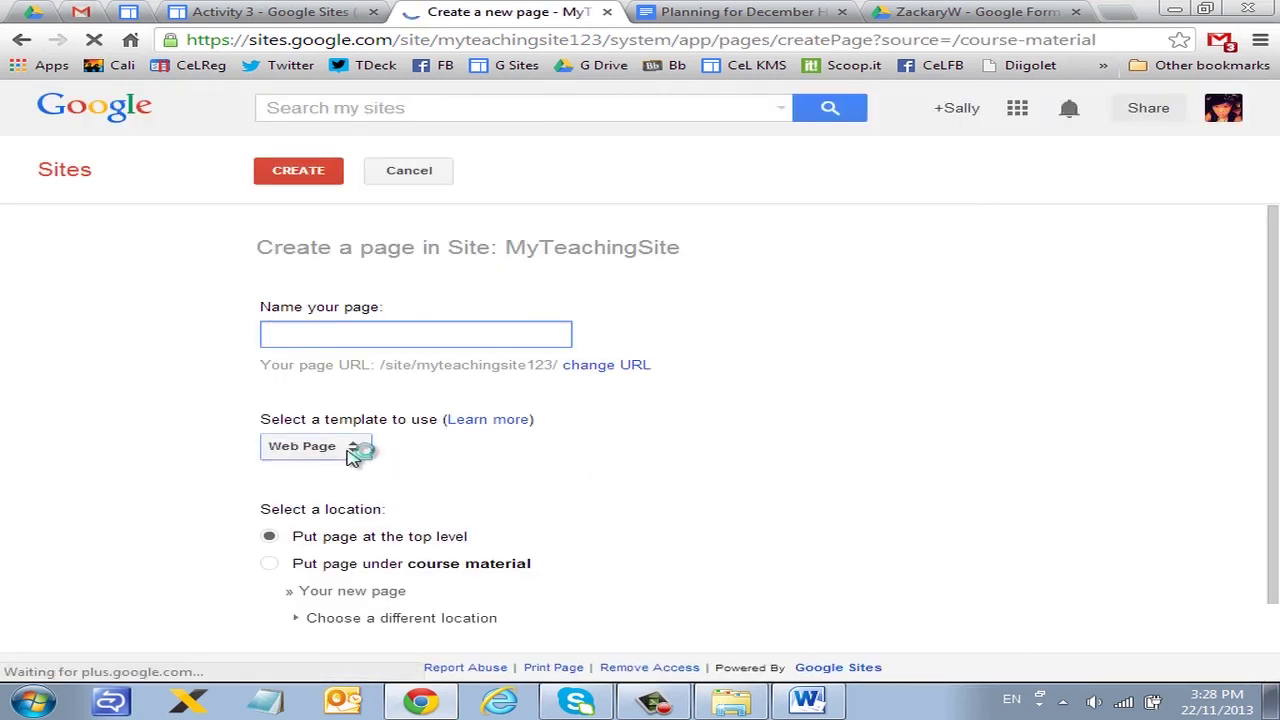
Step: Check the page templates, then open the sample training sites linked in Activity 3
left_click(358, 448)
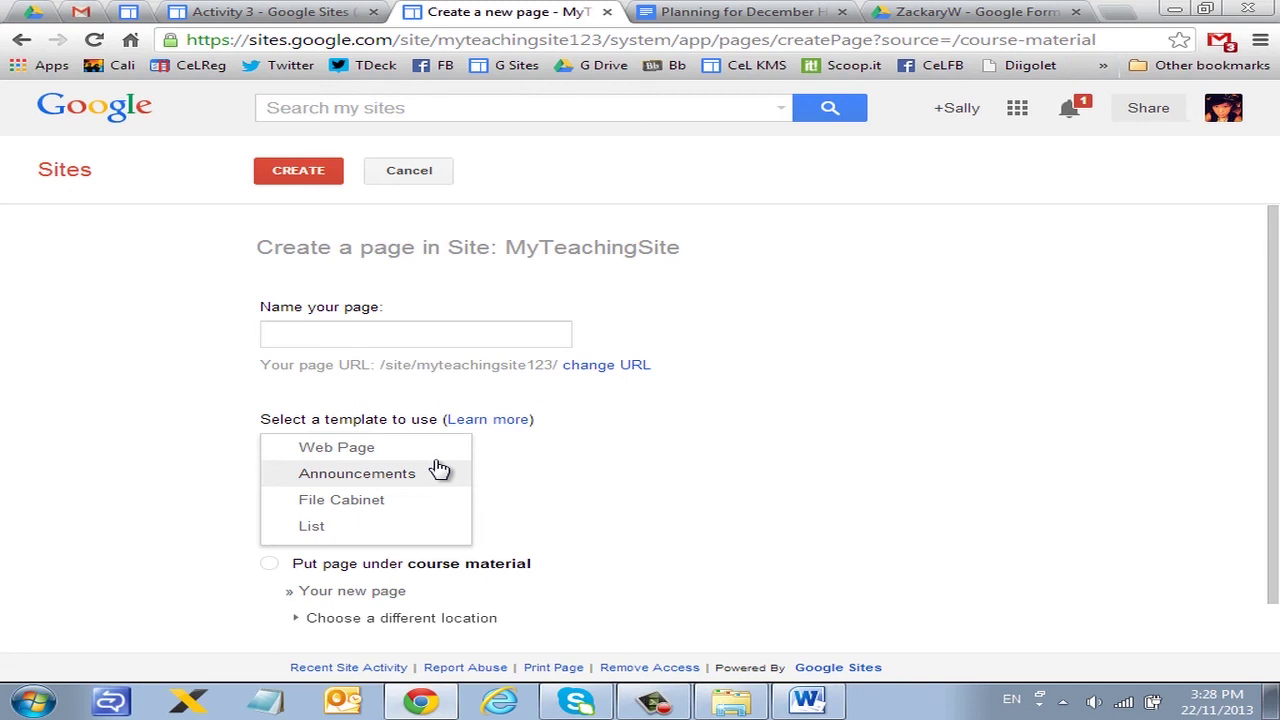
left_click(268, 12)
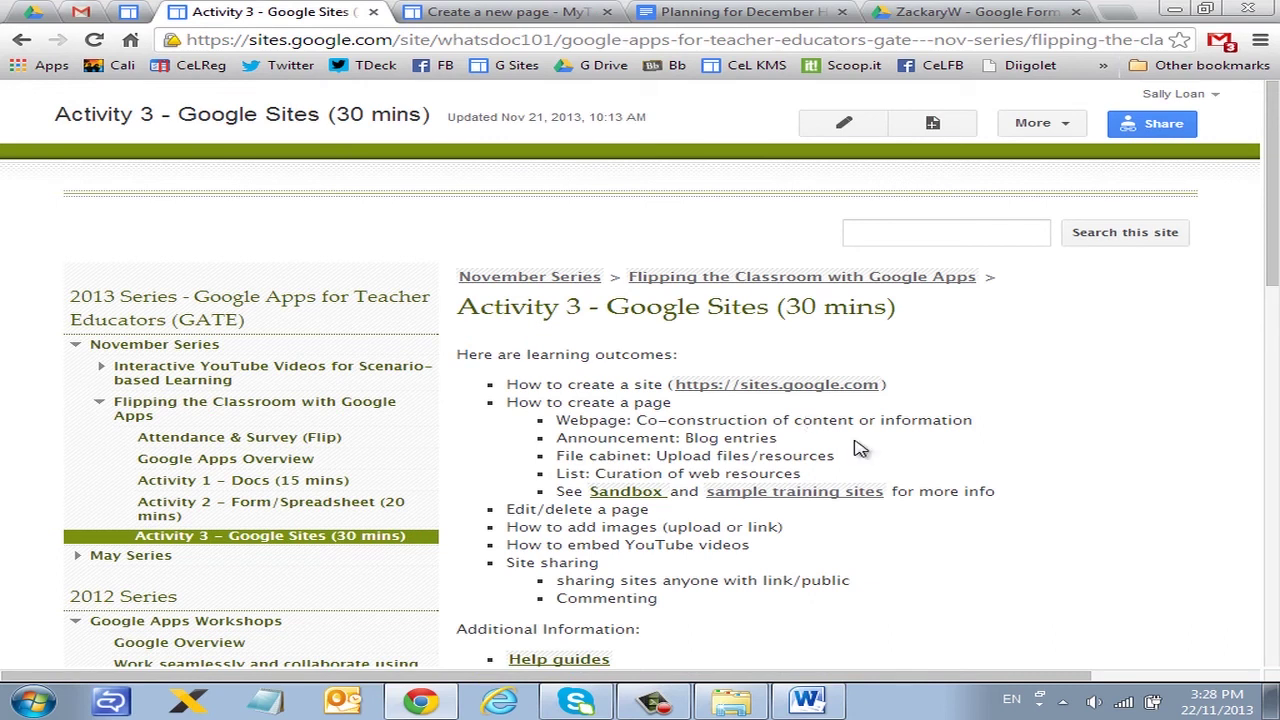
left_click(805, 494)
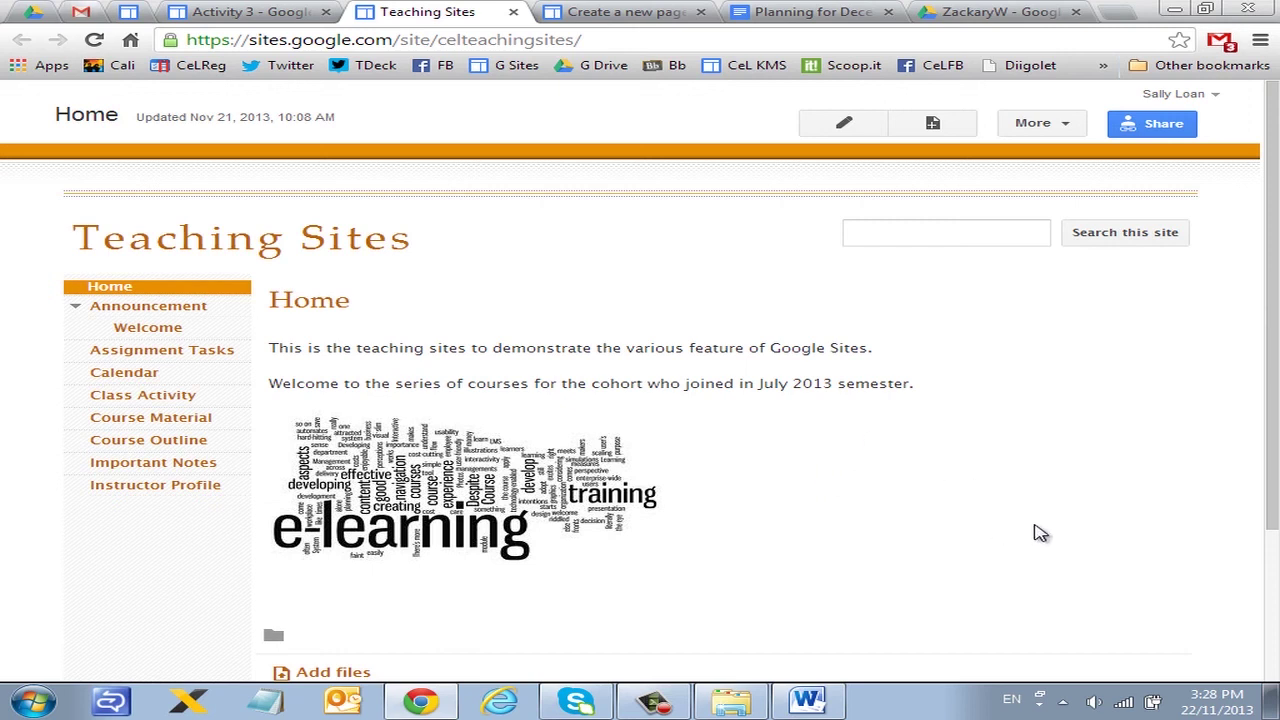
Step: Compare the sample Announcement page and pick the File Cabinet template for the new page
left_click(158, 308)
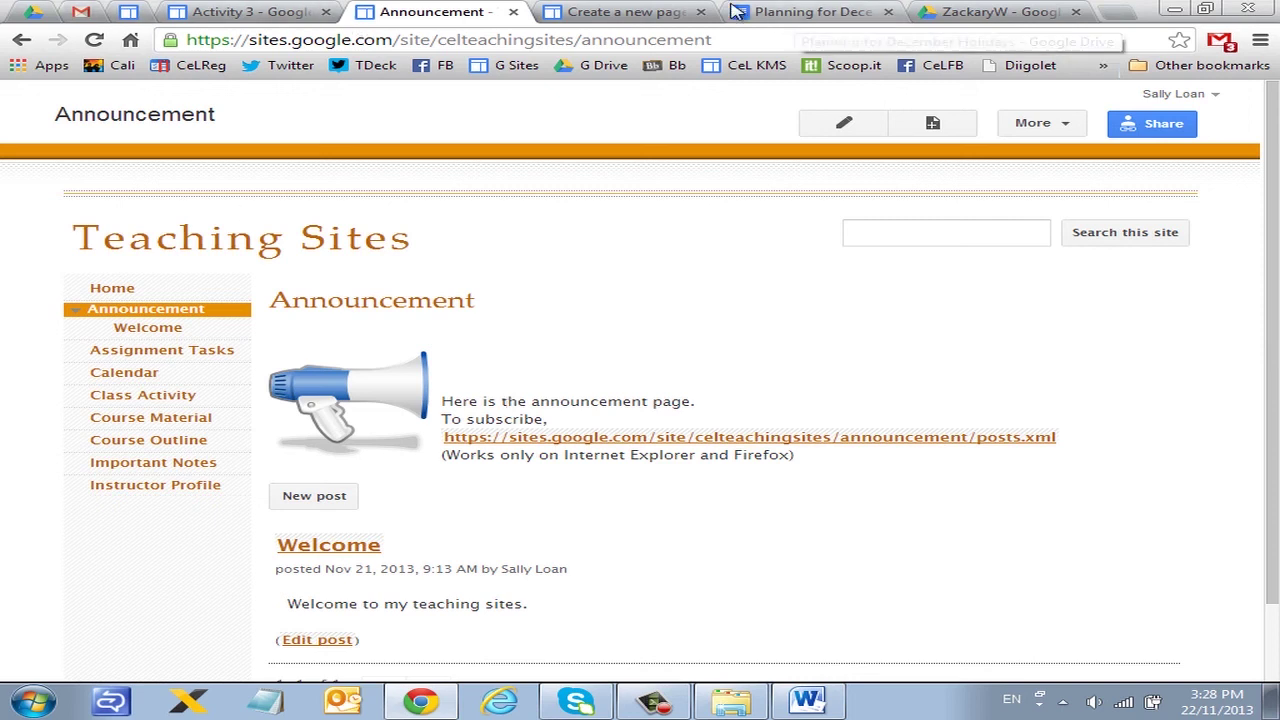
left_click(622, 14)
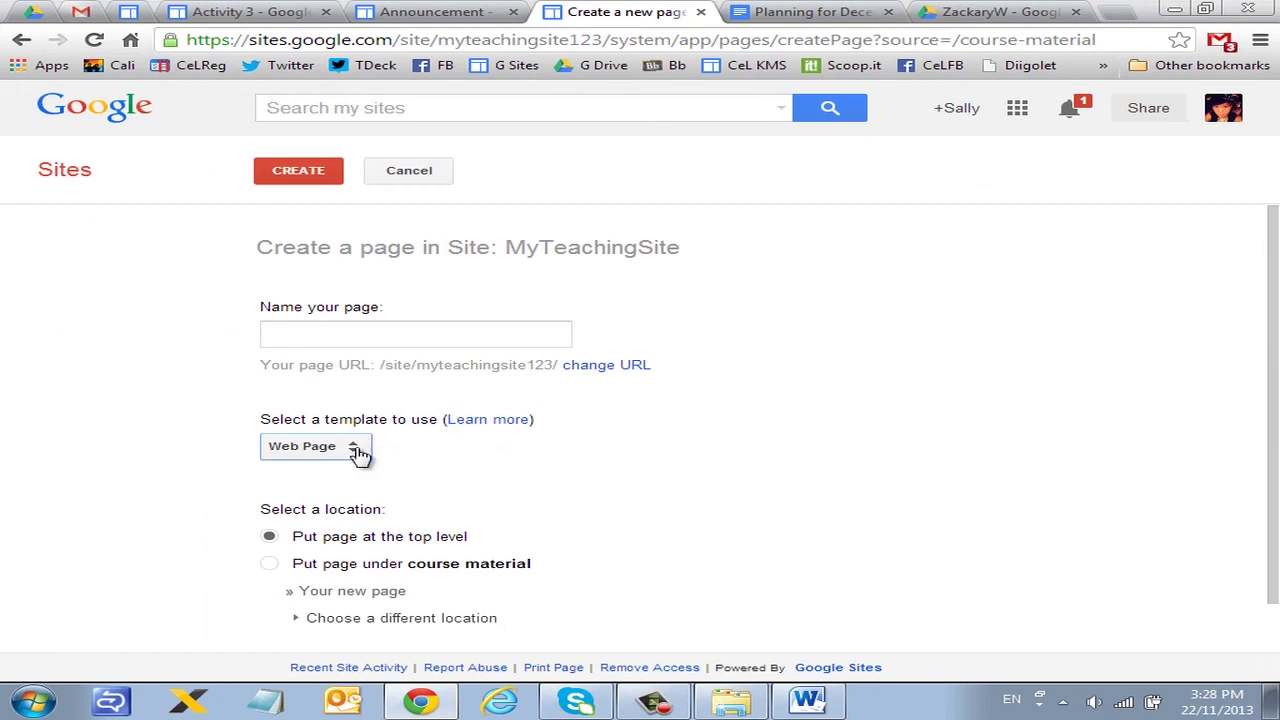
left_click(355, 454)
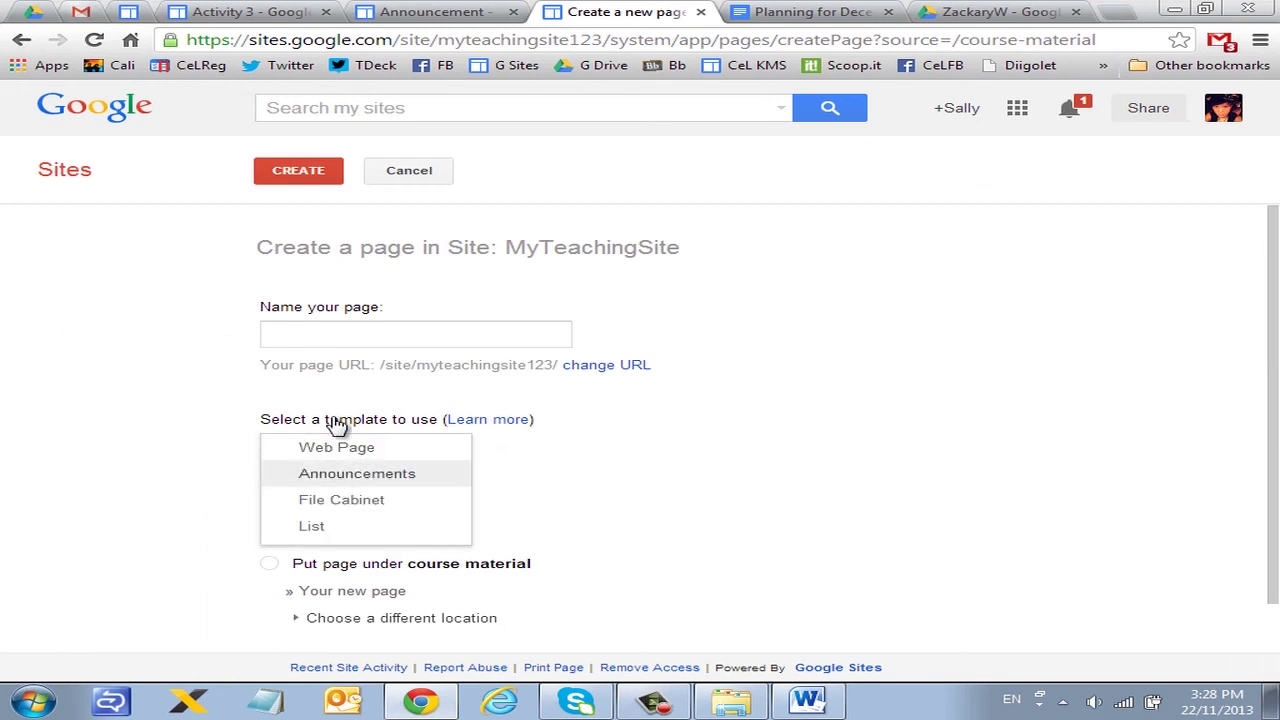
left_click(283, 20)
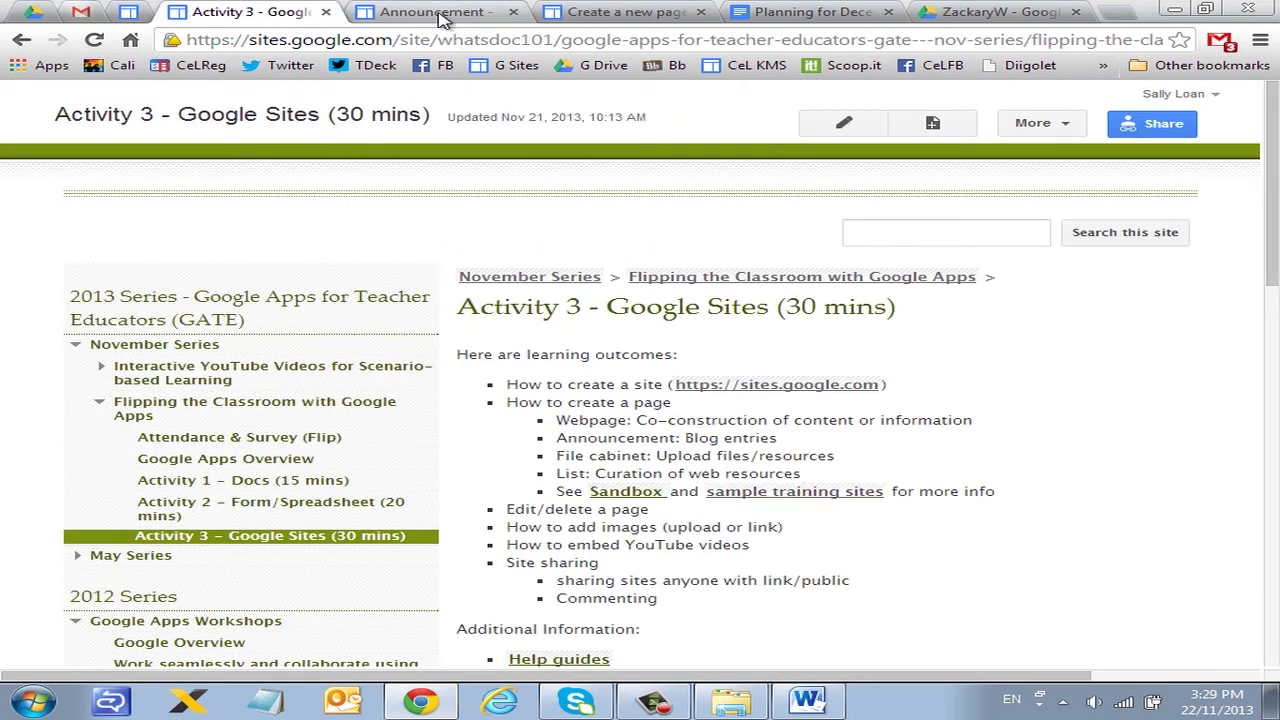
left_click(452, 18)
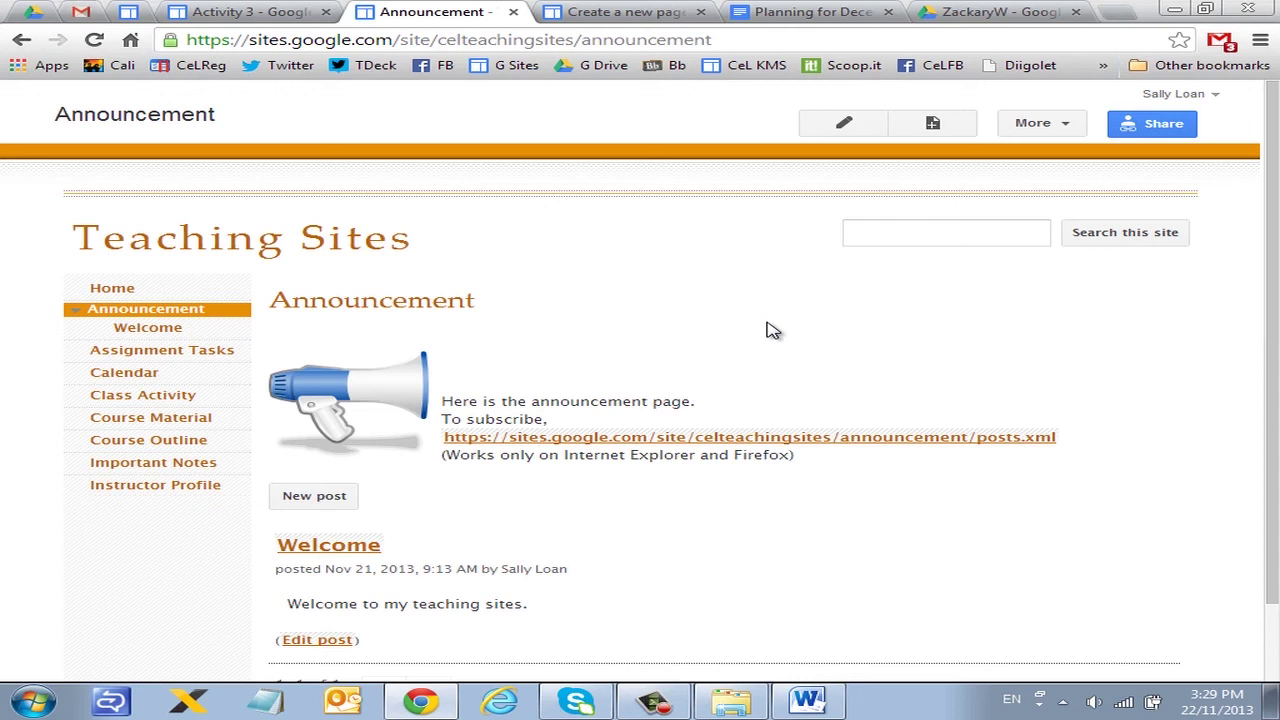
left_click(625, 12)
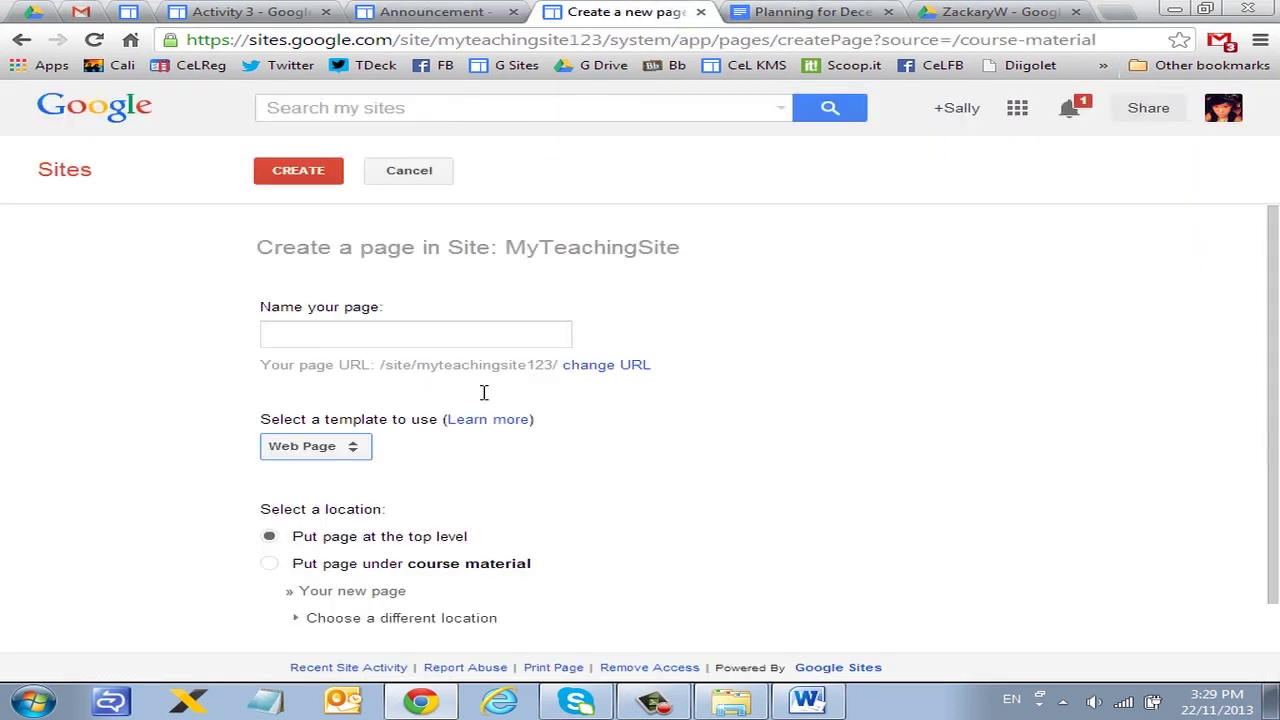
left_click(343, 450)
left_click(357, 497)
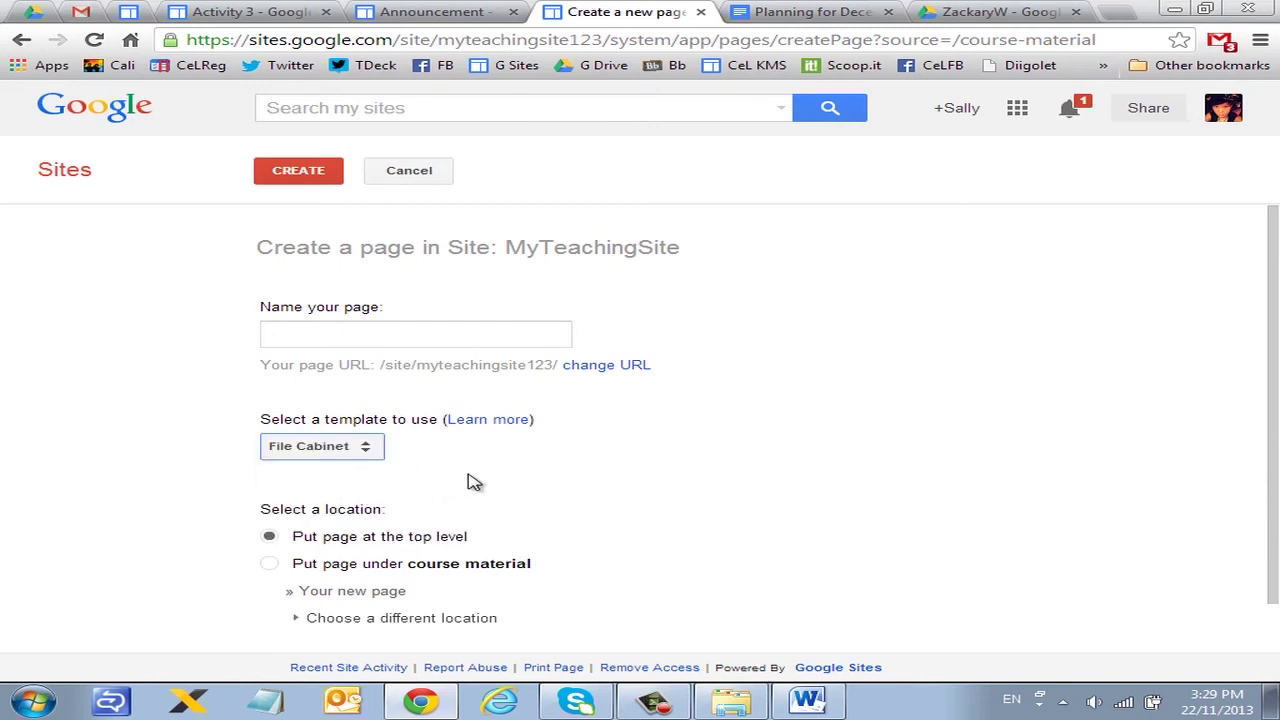
Step: Review the sample Course Material page, then switch the new page's template to List
left_click(460, 14)
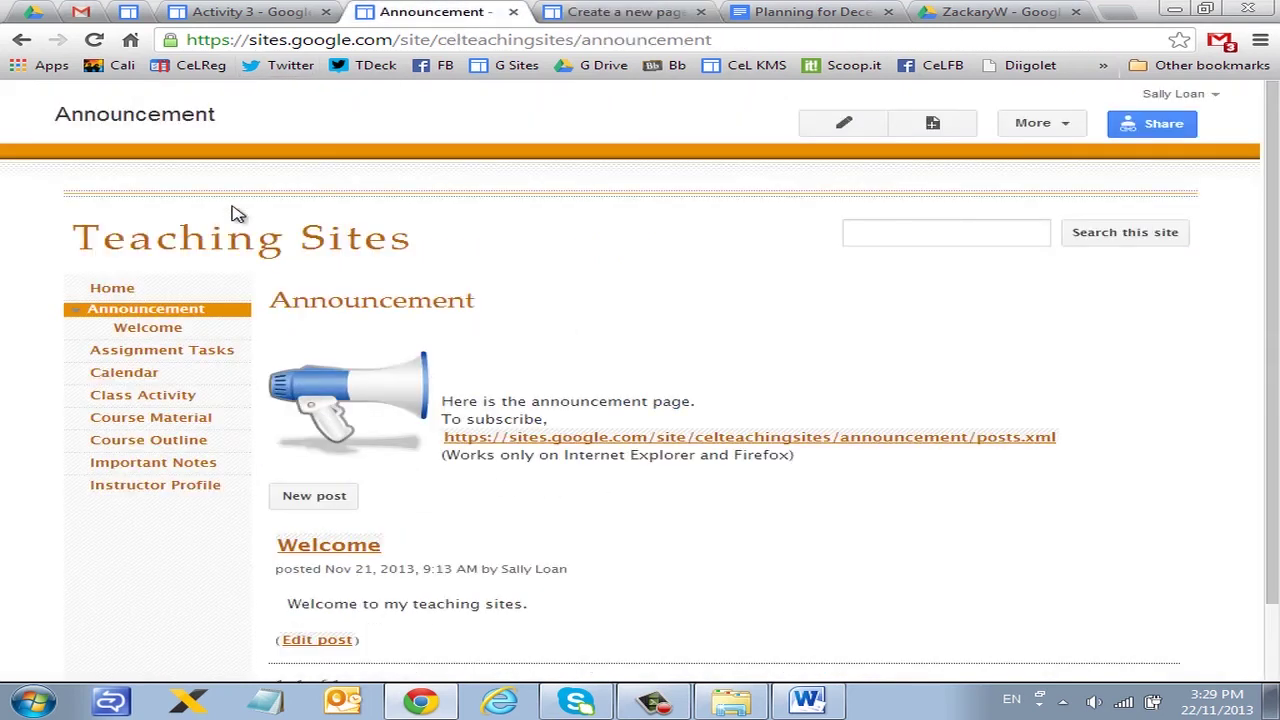
left_click(185, 418)
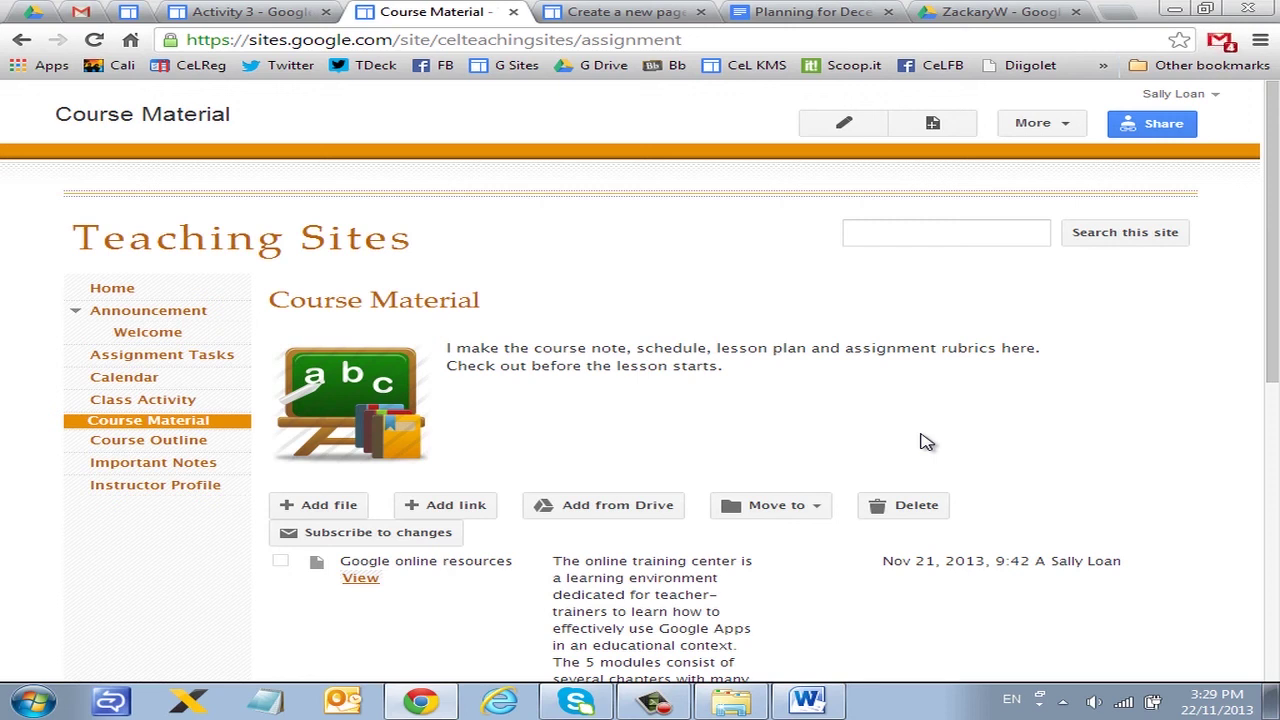
scroll(922, 442, "down", 2)
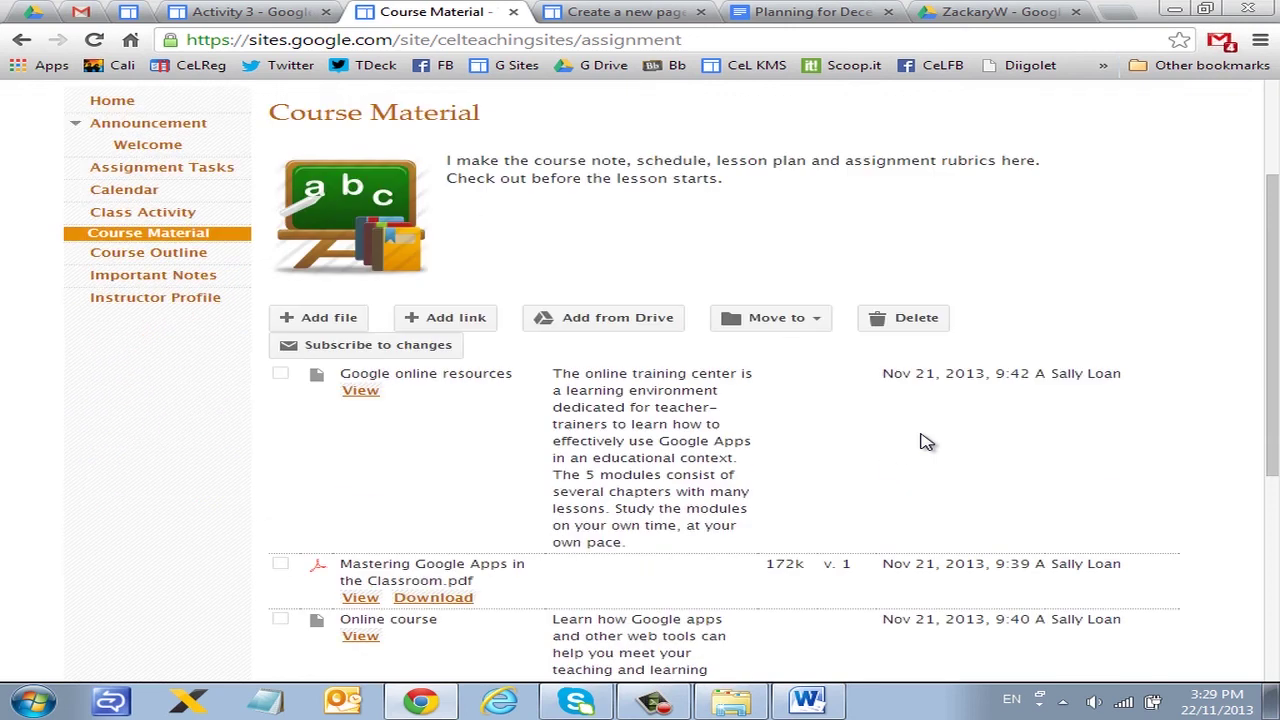
scroll(916, 457, "down", 1)
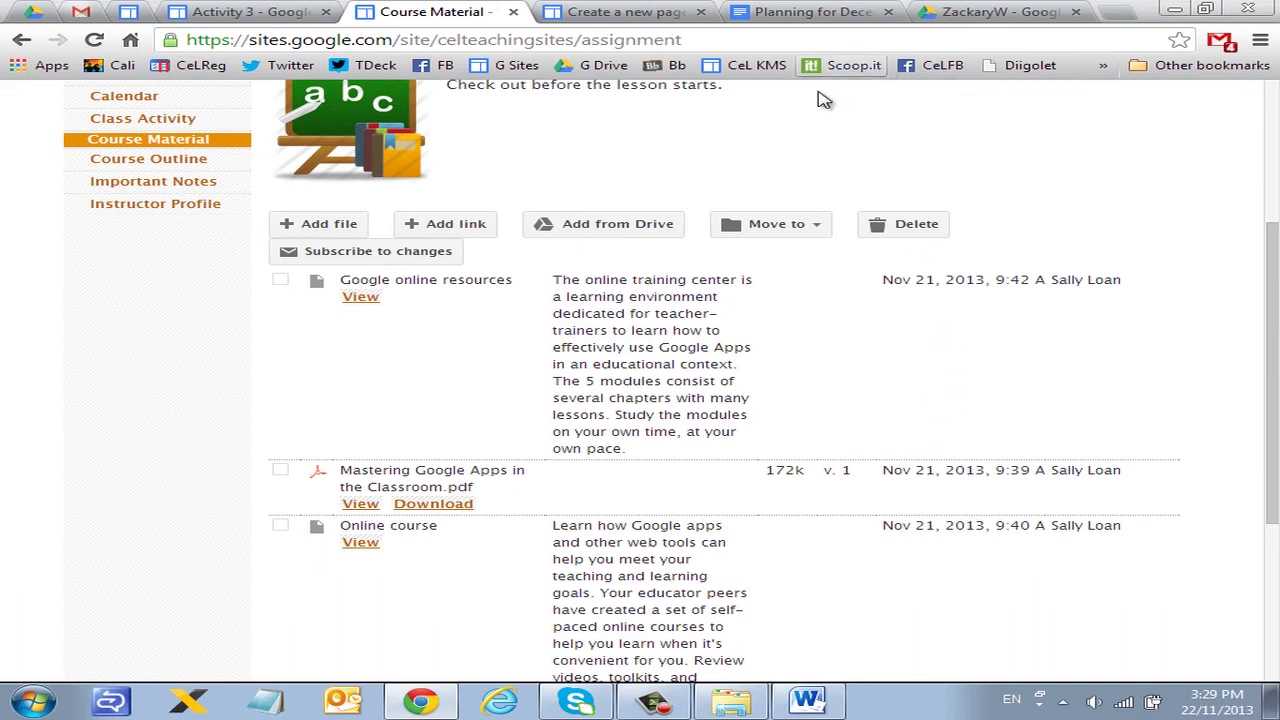
left_click(590, 20)
left_click(366, 449)
left_click(320, 474)
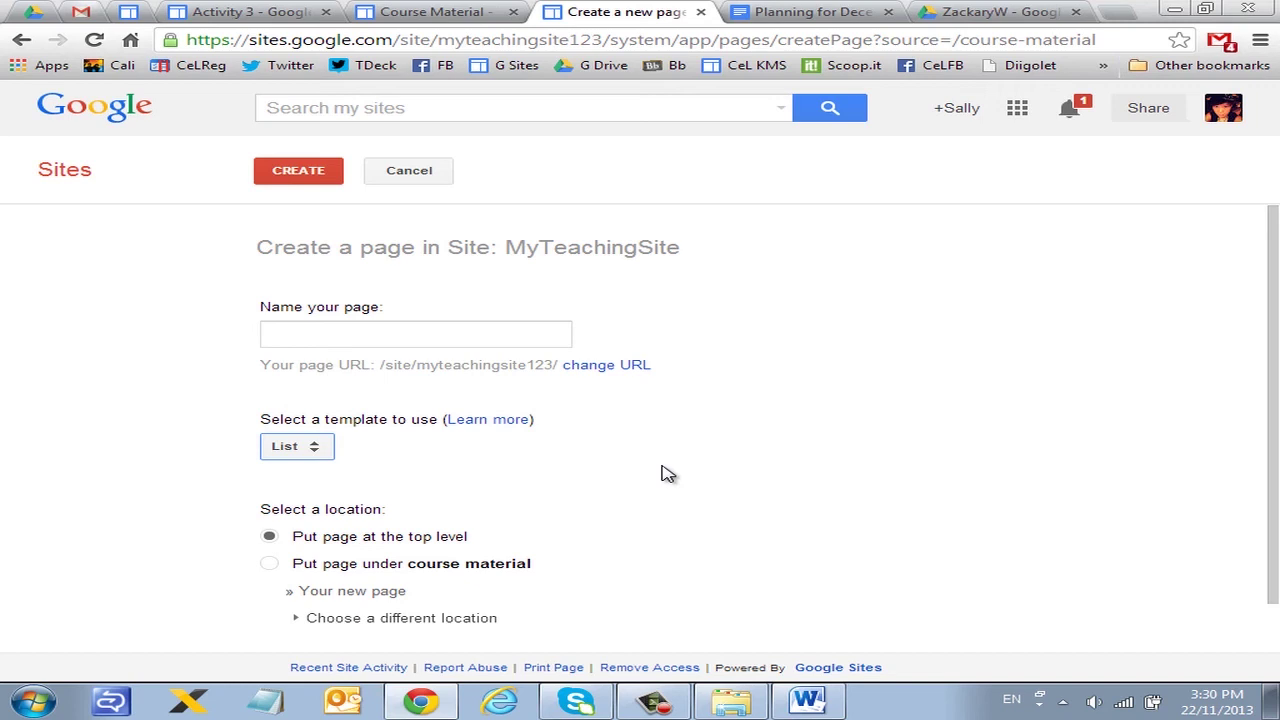
Step: View the example site's Assignment Tasks page, then return to the template list
left_click(440, 12)
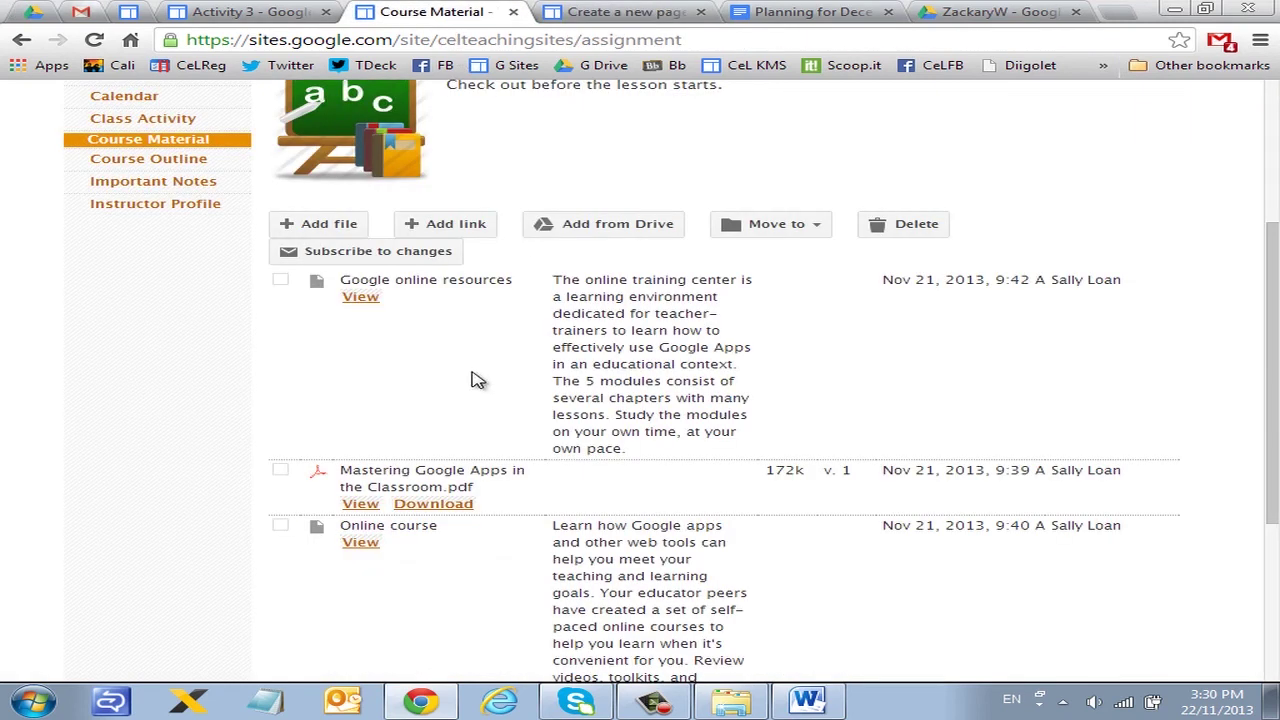
scroll(214, 194, "up", 1)
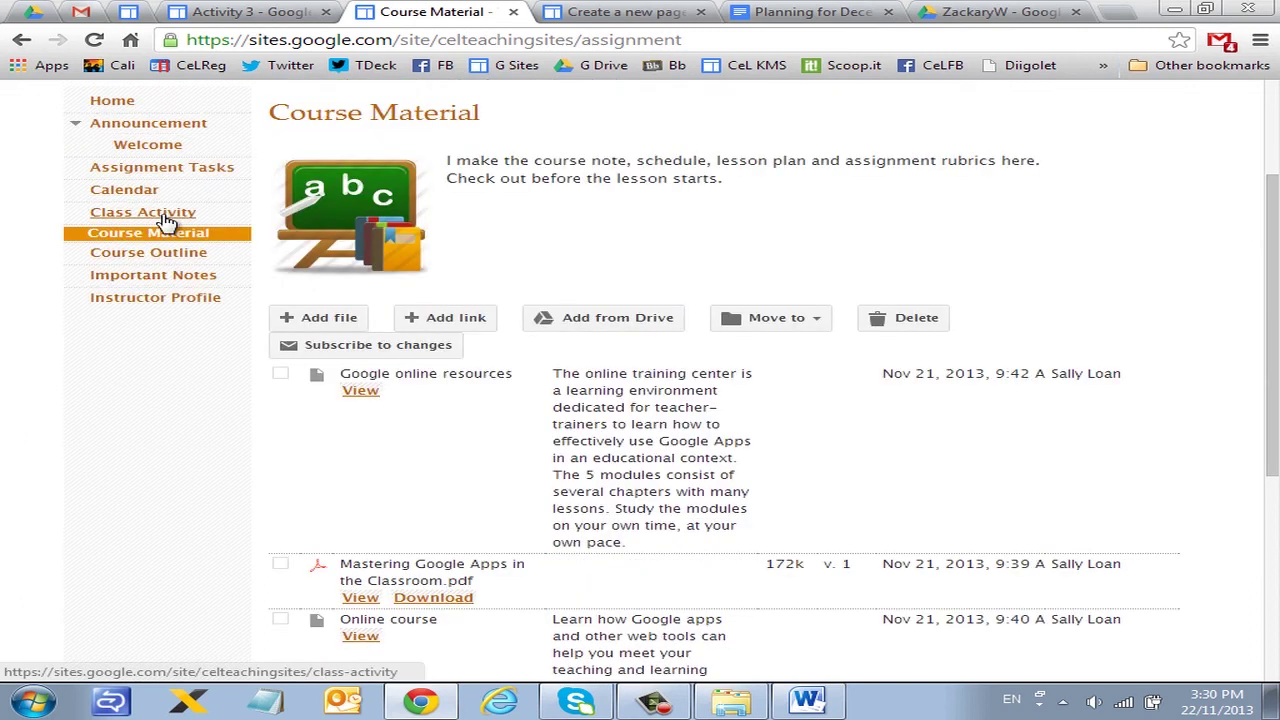
left_click(198, 171)
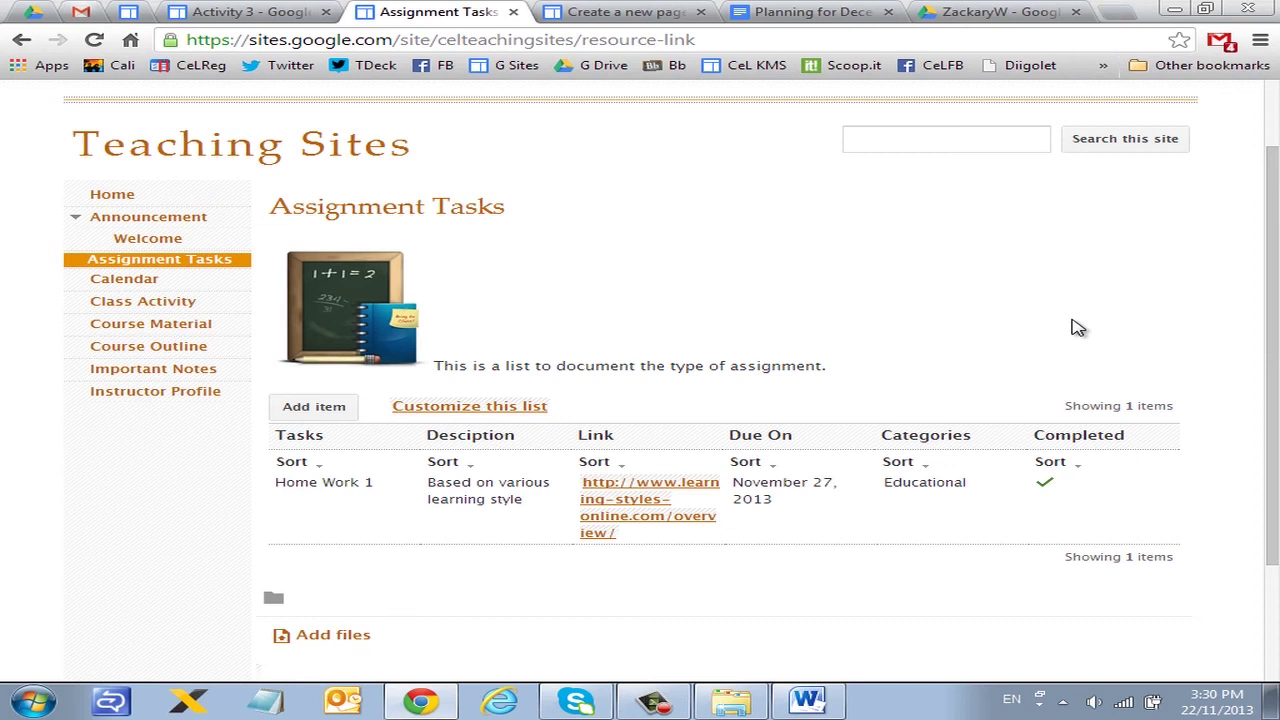
left_click(590, 14)
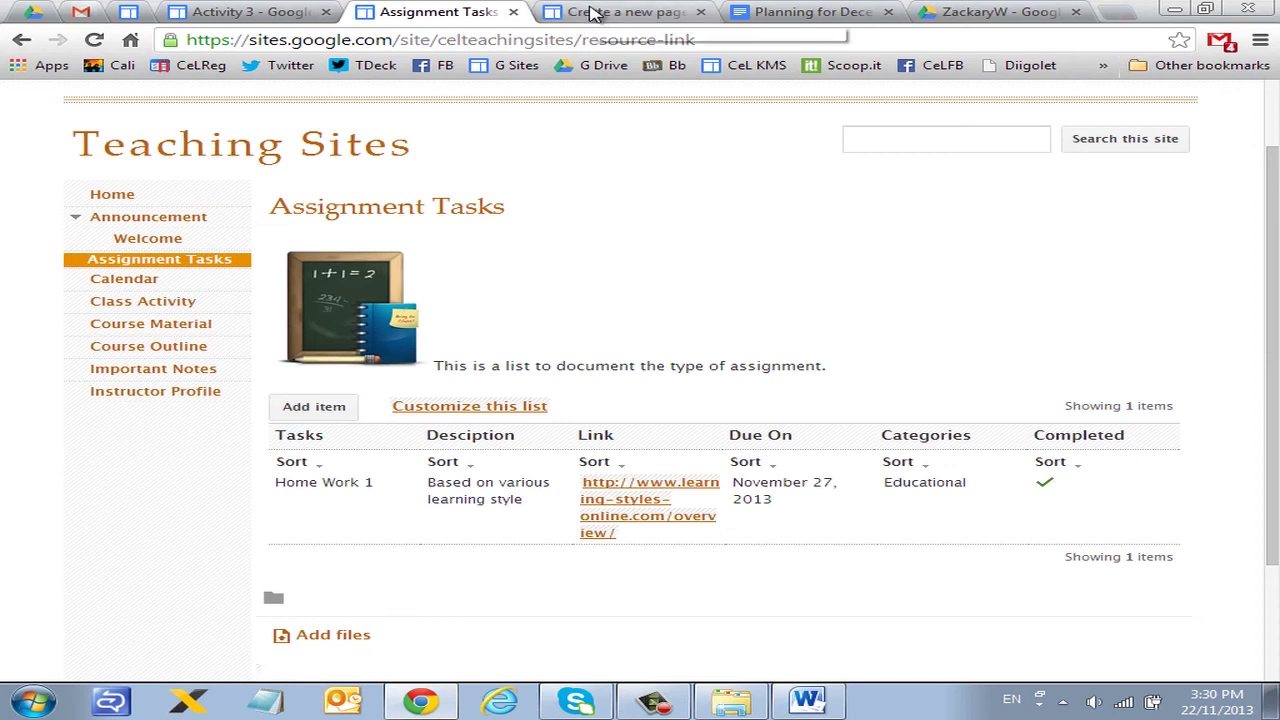
left_click(296, 446)
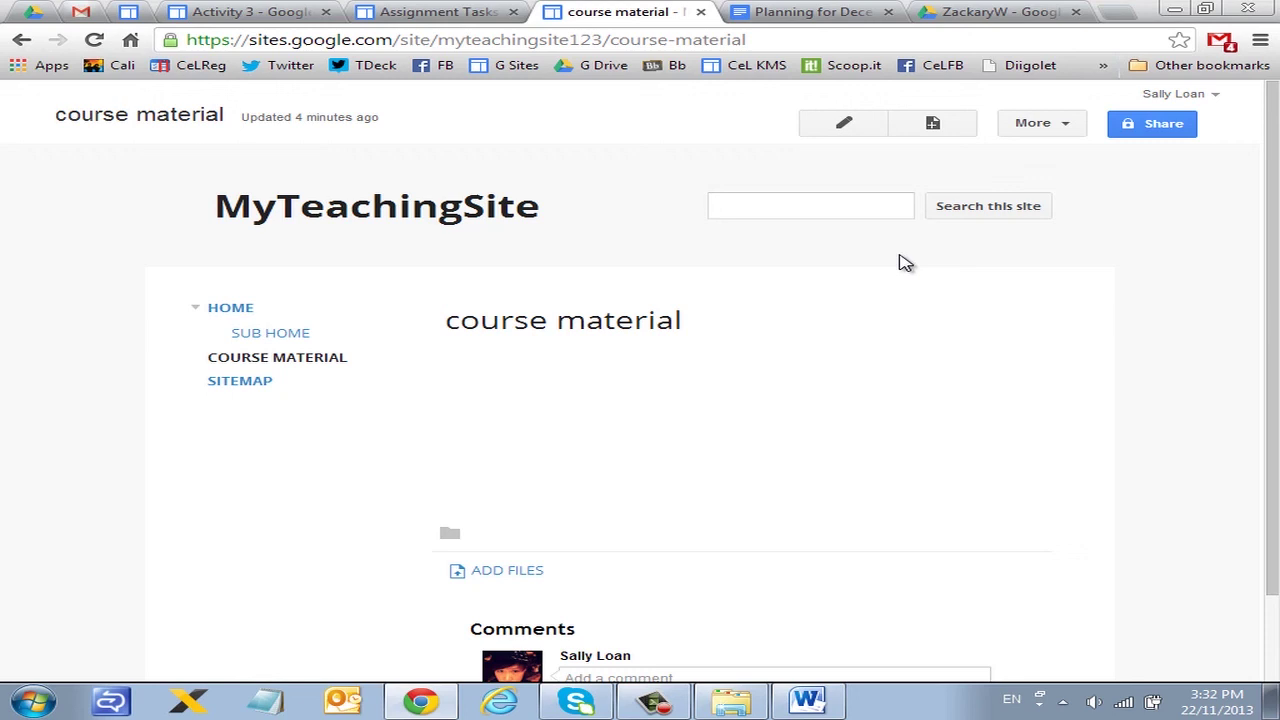
Step: Open the course material page in edit mode and bring up the Insert menu
left_click(840, 124)
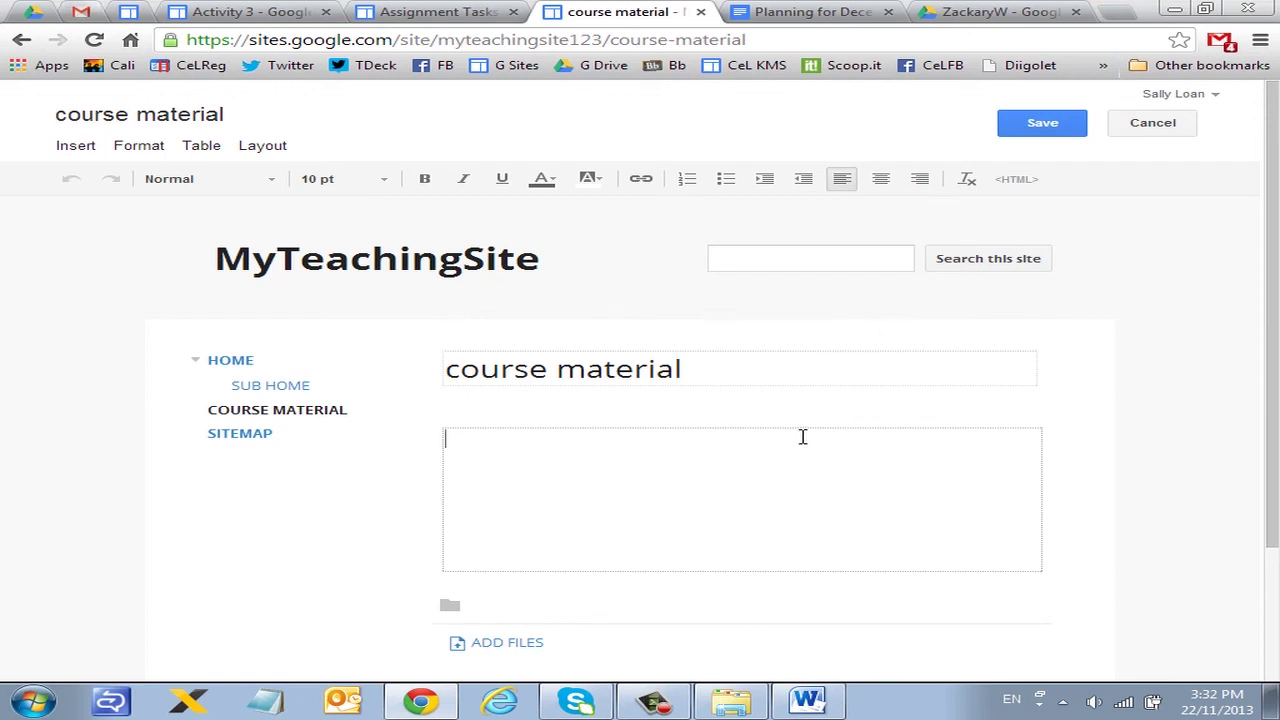
left_click(75, 150)
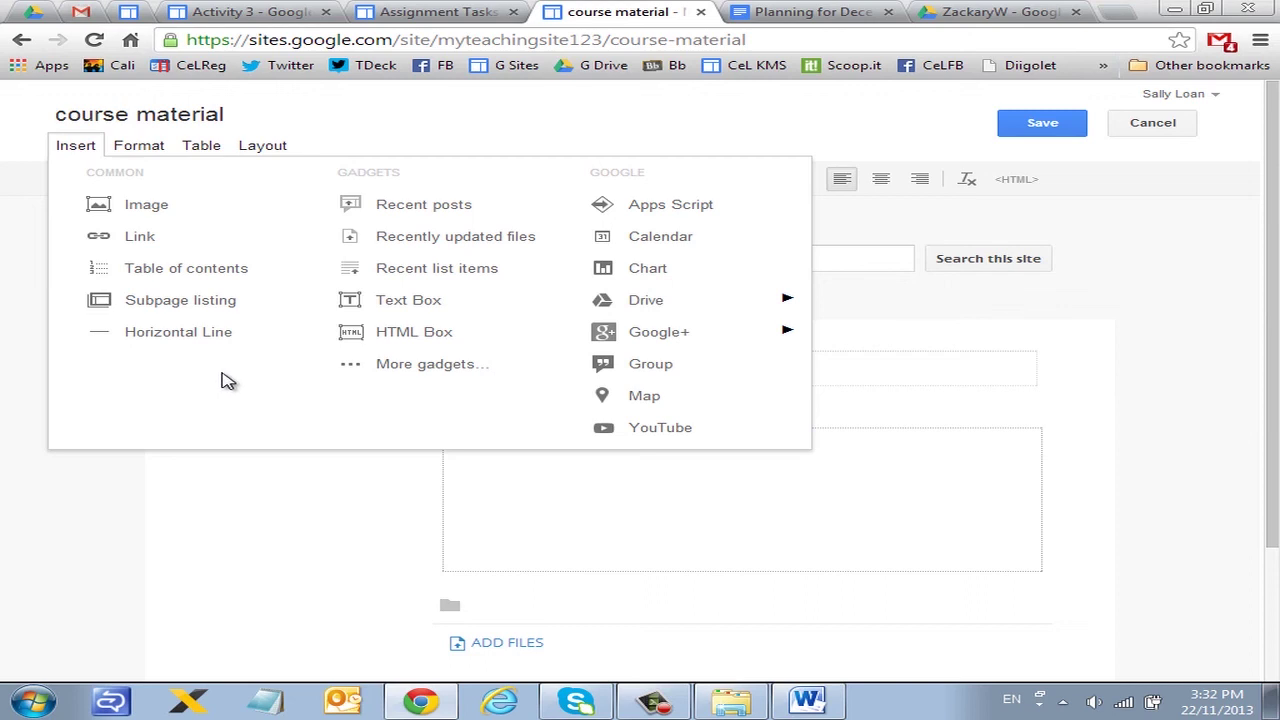
Step: Upload the giraffe cartoon 'i-dont-want-to-grow-up-thats-why-im-fat' from Pictures into the course material page
left_click(160, 205)
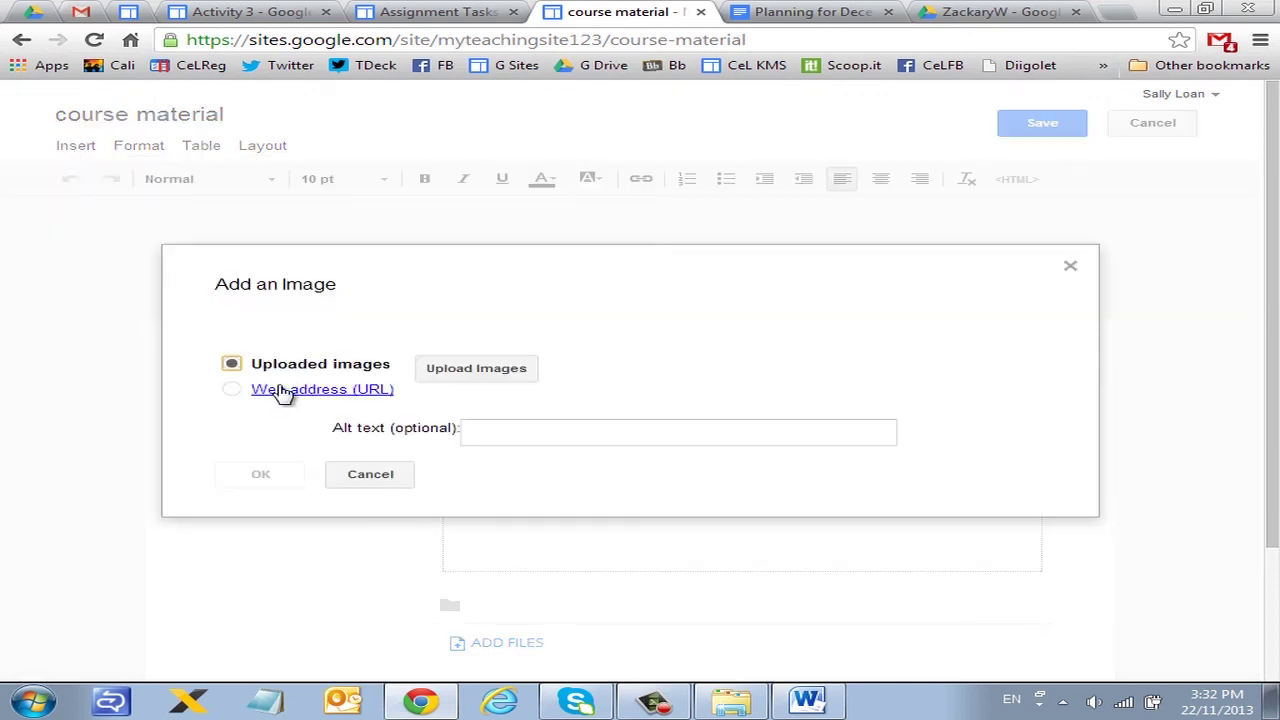
left_click(372, 476)
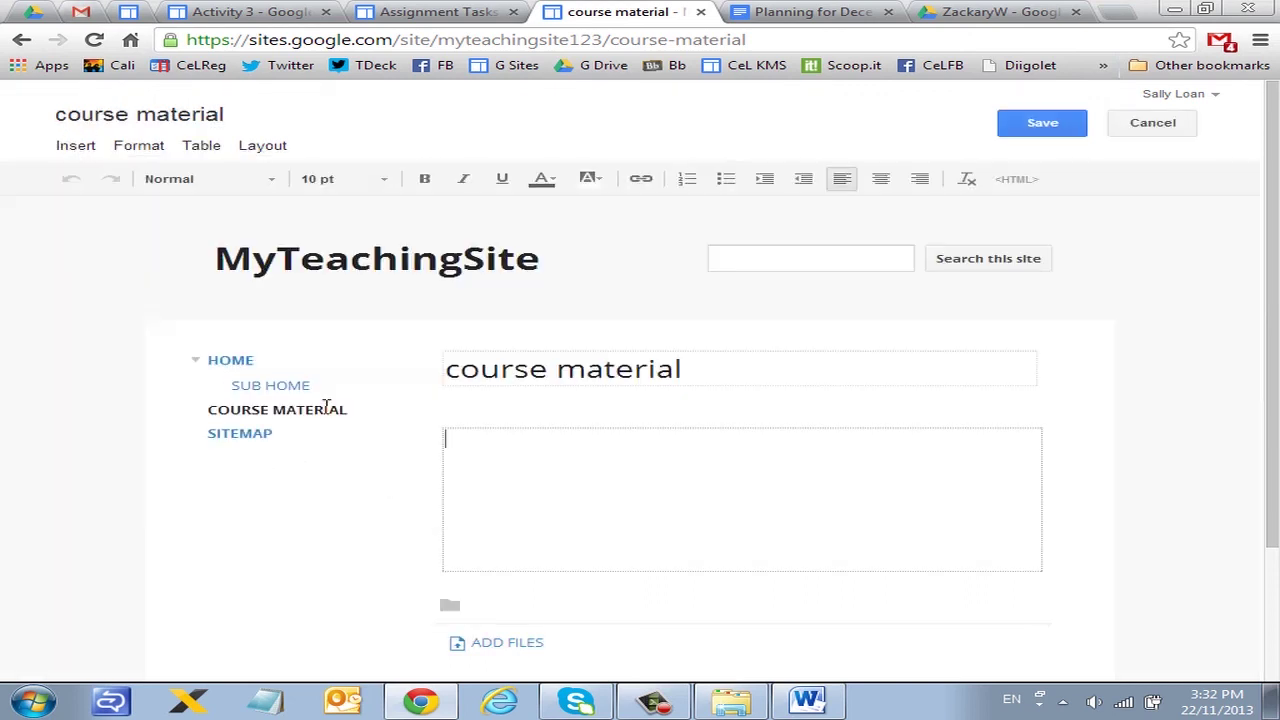
left_click(76, 146)
left_click(128, 209)
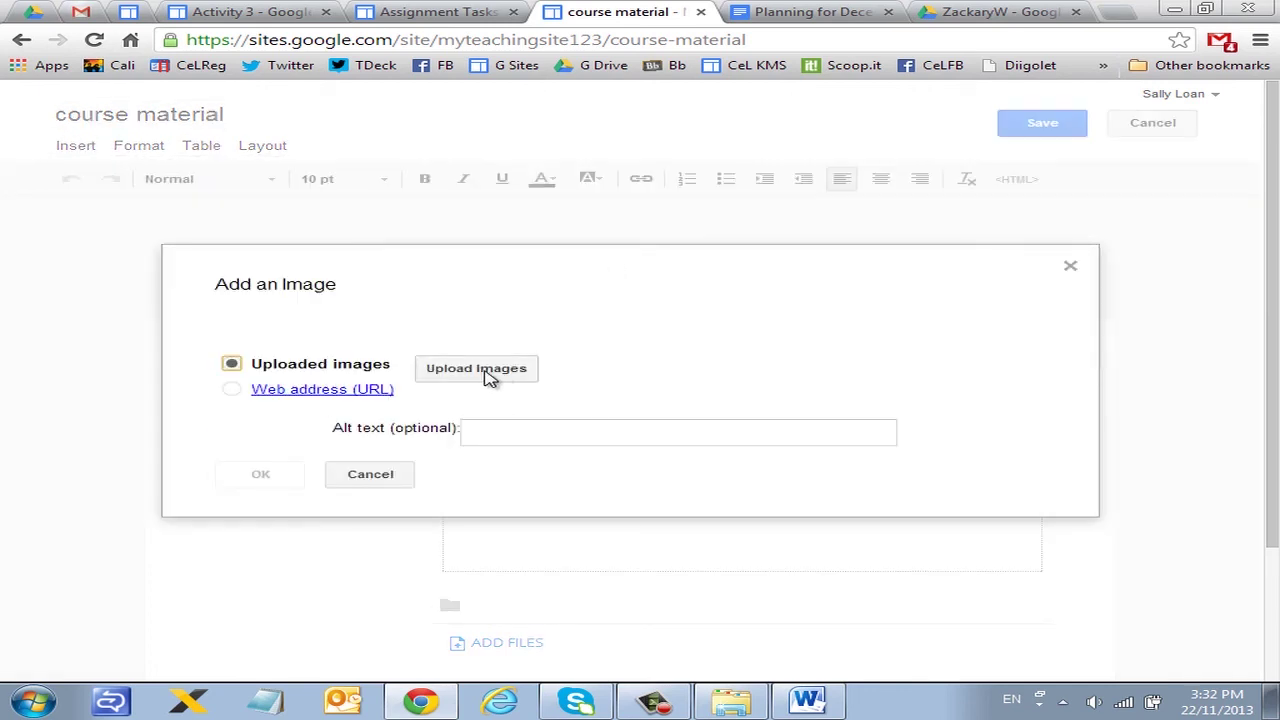
left_click(478, 369)
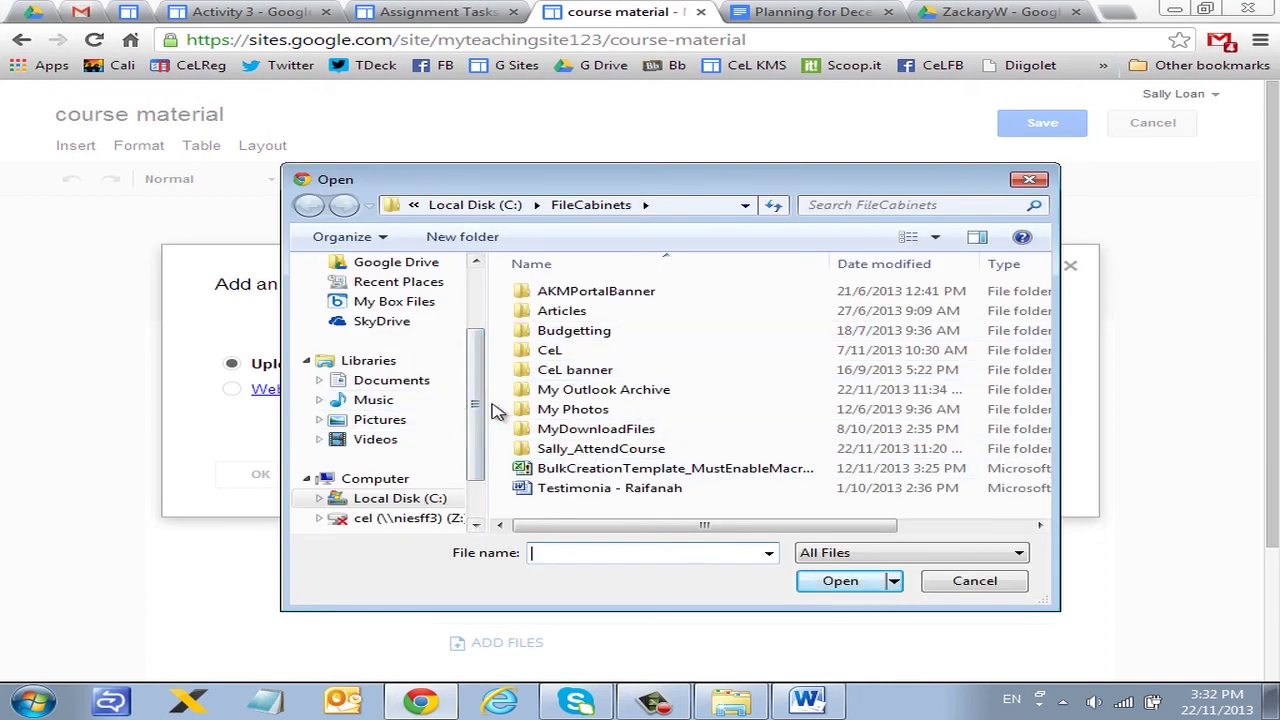
left_click(405, 419)
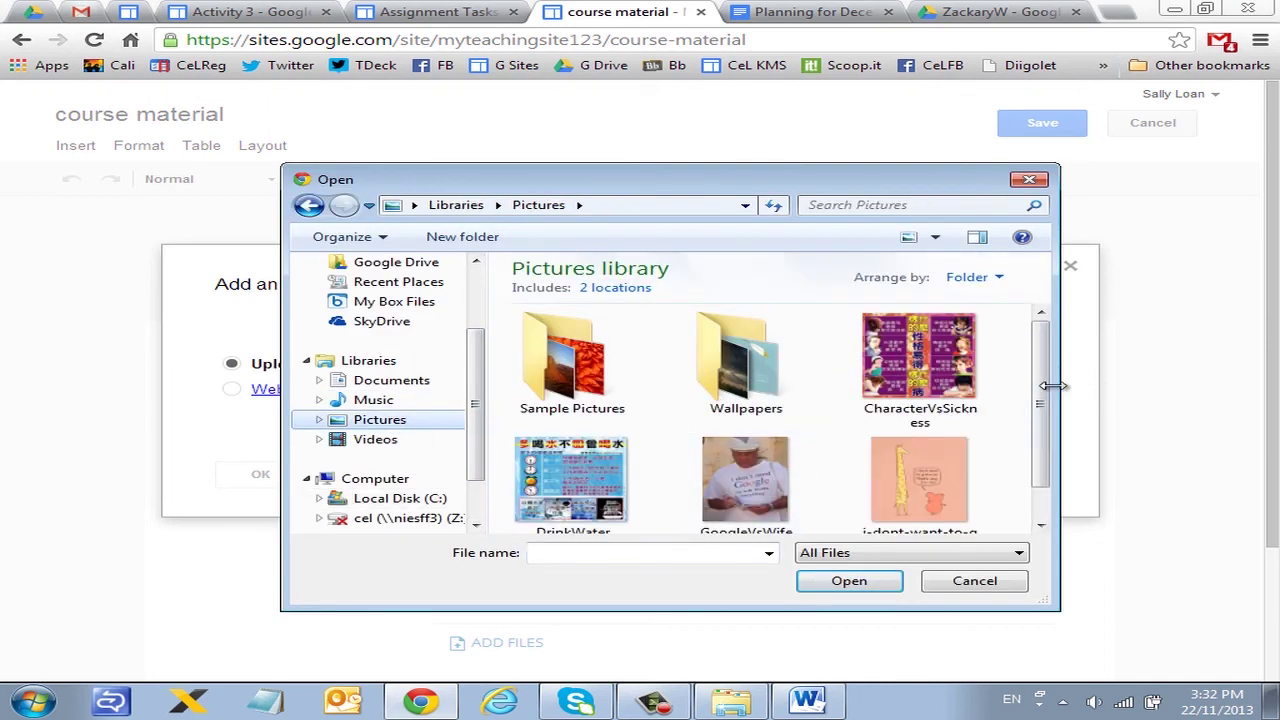
scroll(1052, 385, "down", 1)
left_click(918, 470)
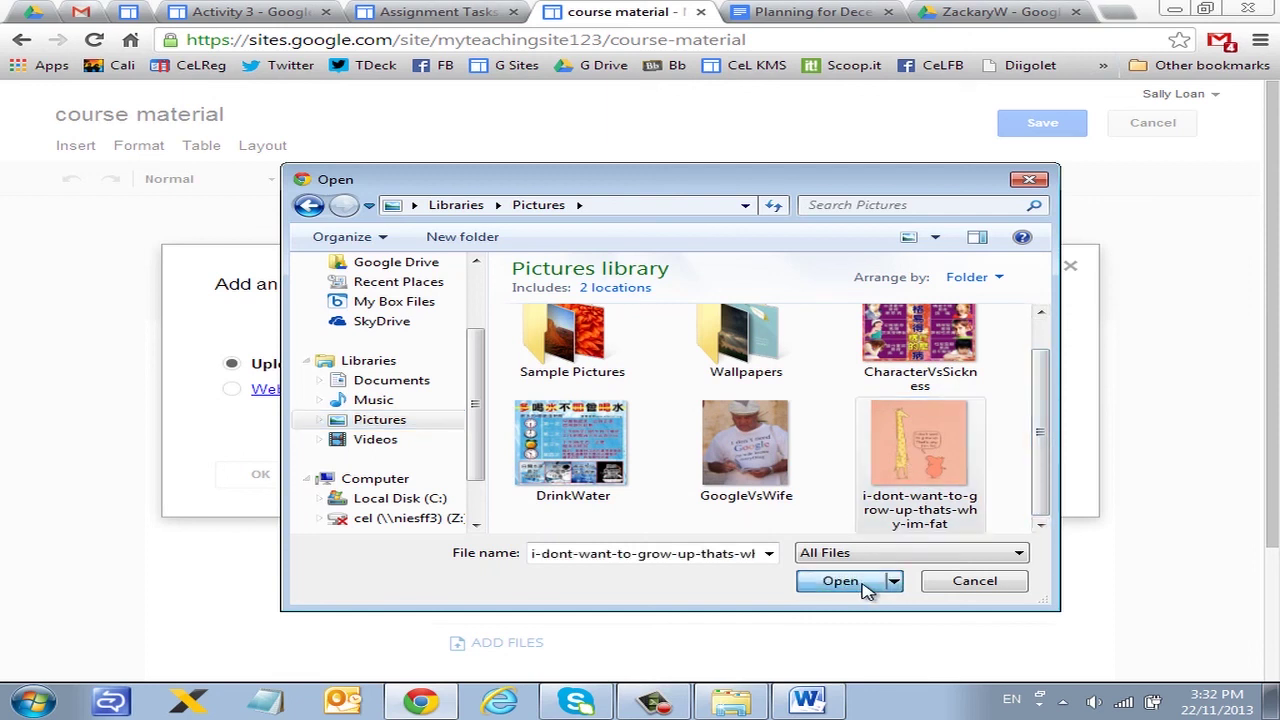
left_click(840, 581)
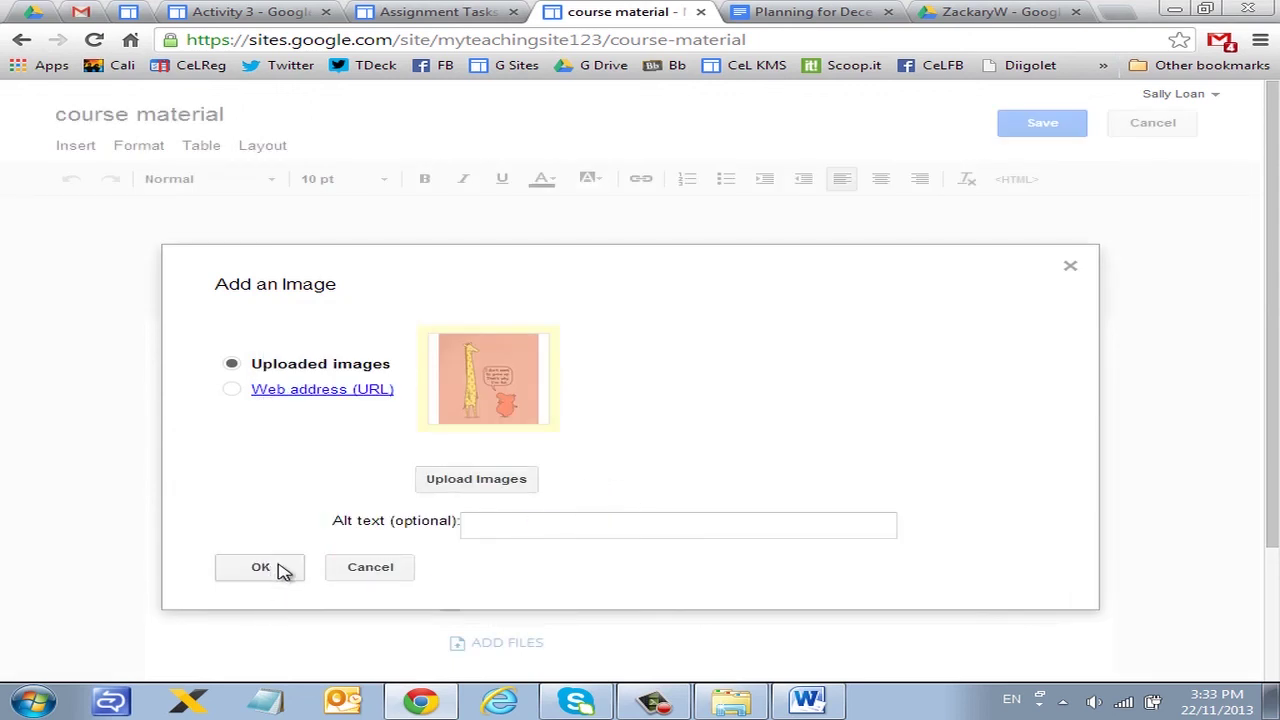
left_click(262, 567)
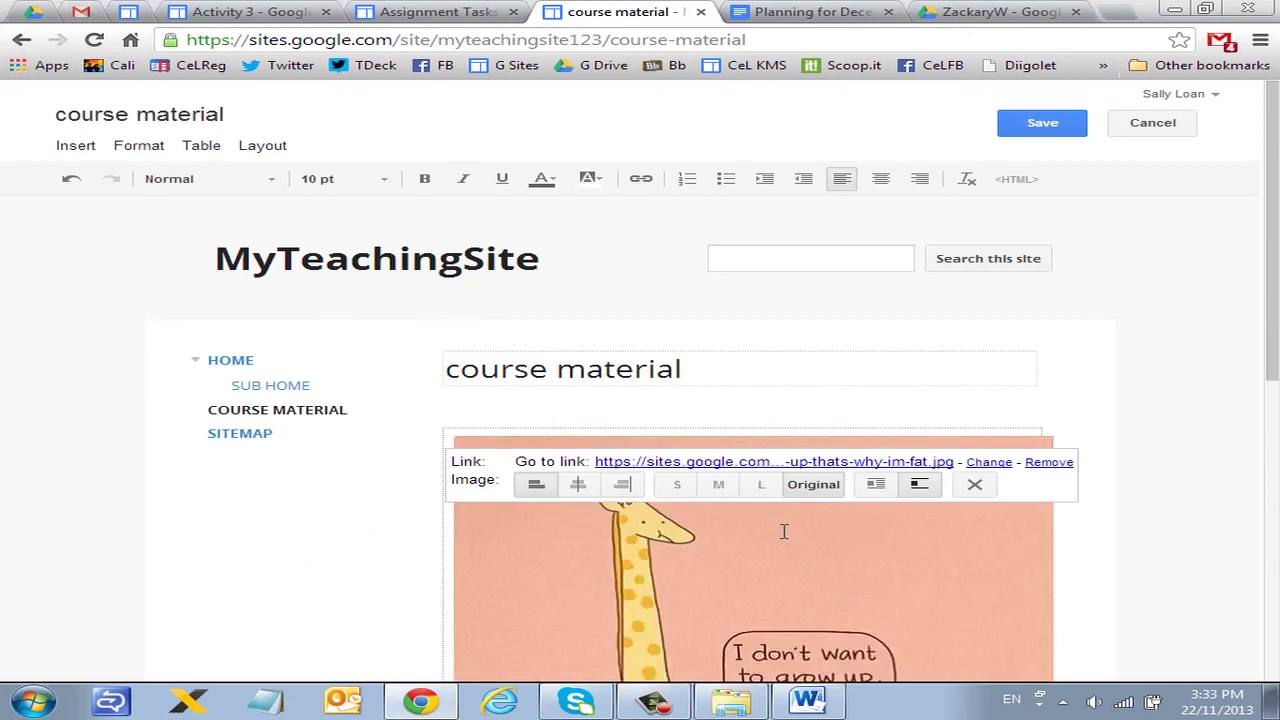
scroll(784, 531, "down", 4)
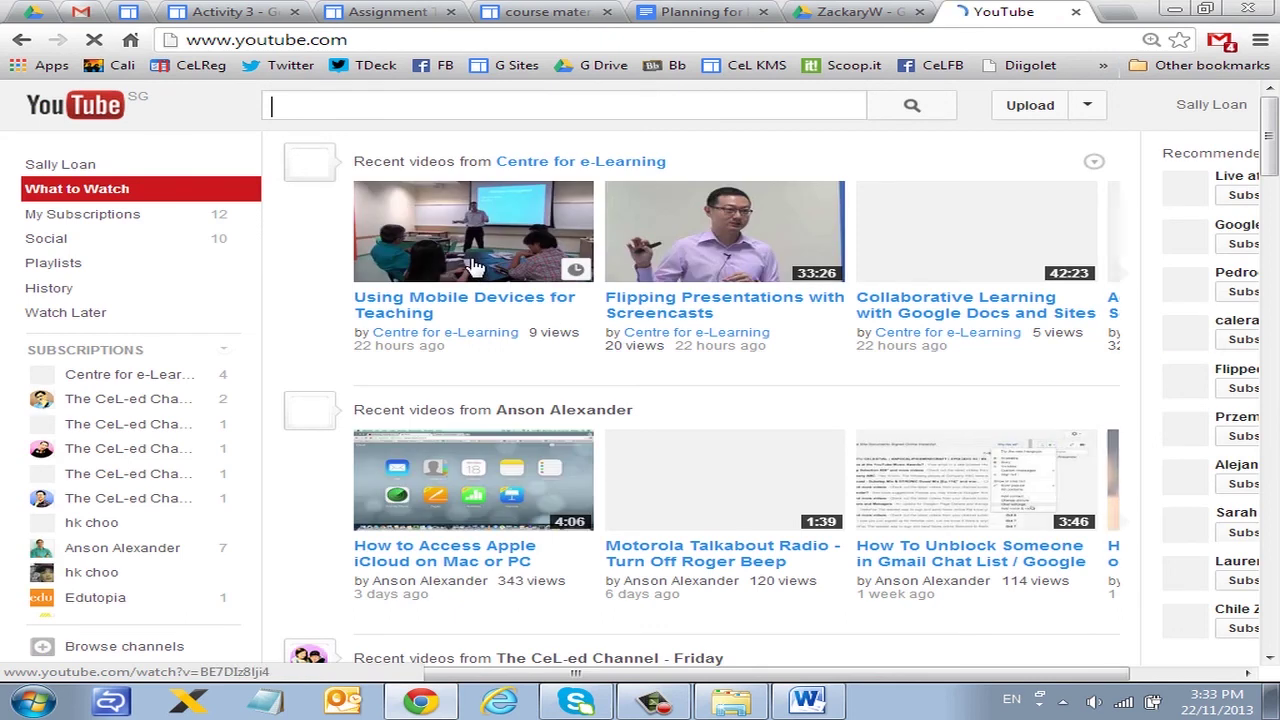
Step: Open the 'Using Mobile Devices for Teaching' video, pause it, and copy its URL
left_click(475, 268)
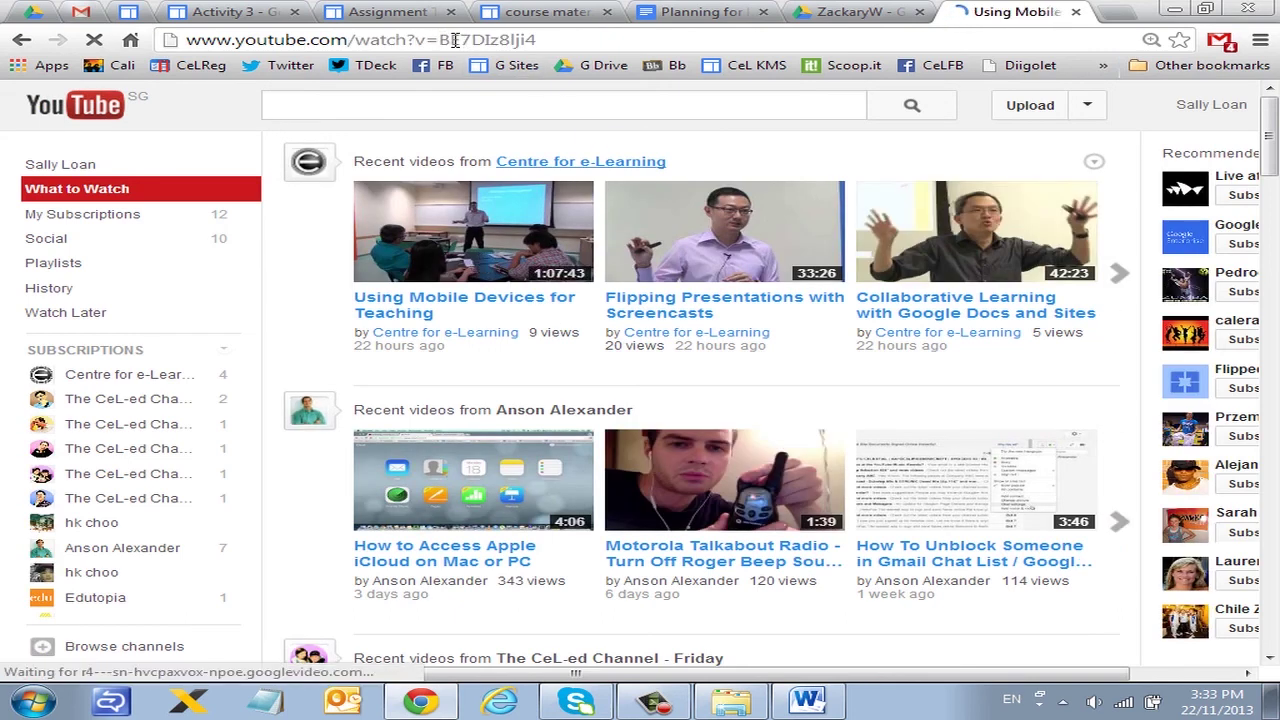
left_click(455, 40)
key("ctrl+c")
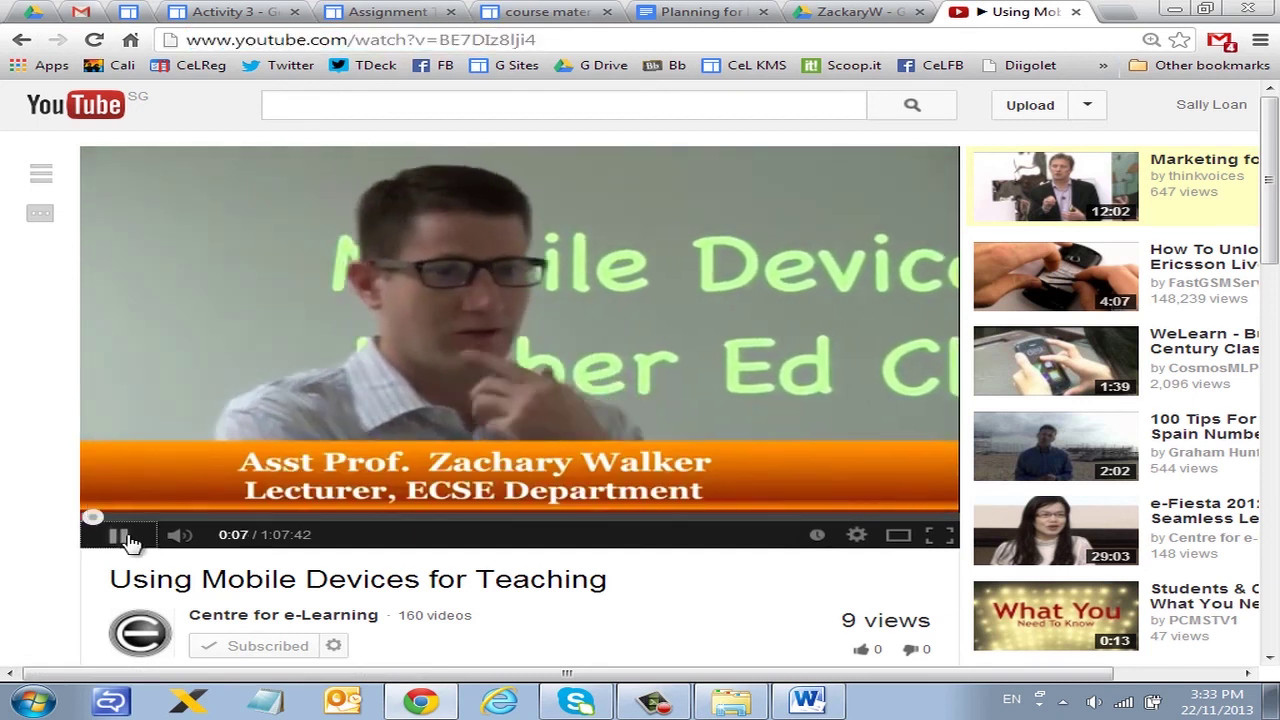
left_click(124, 537)
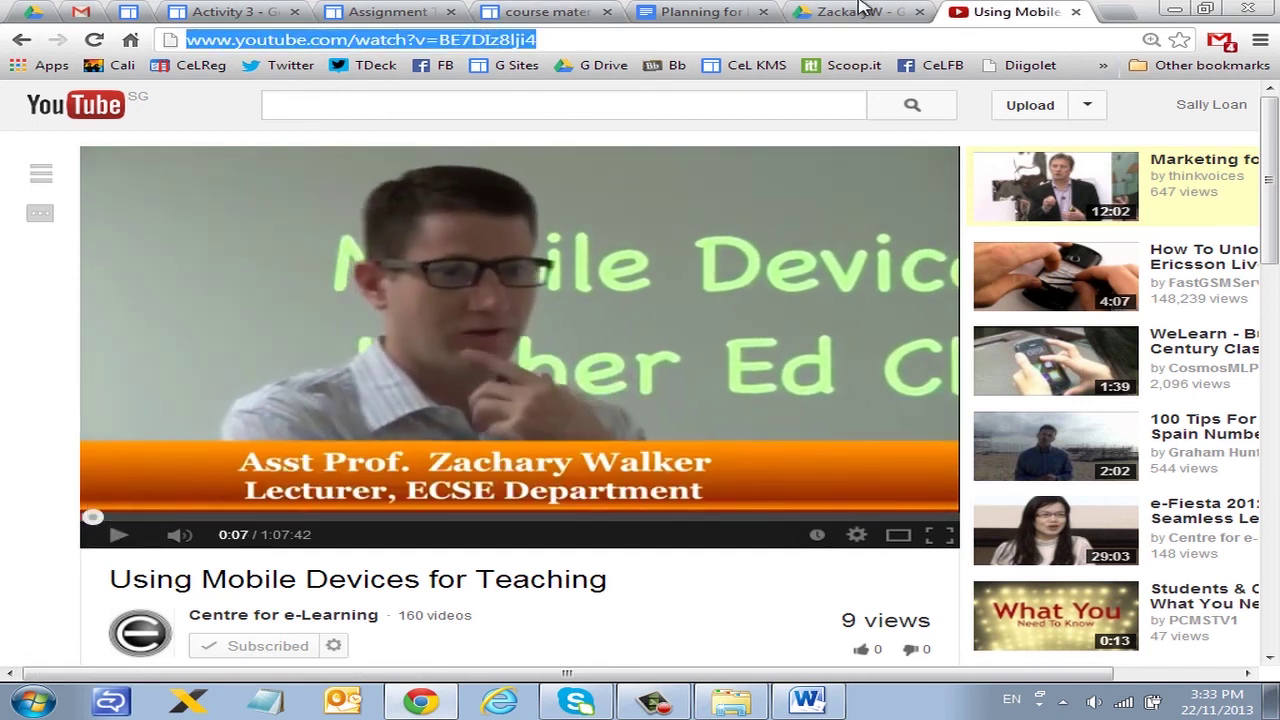
left_click(538, 13)
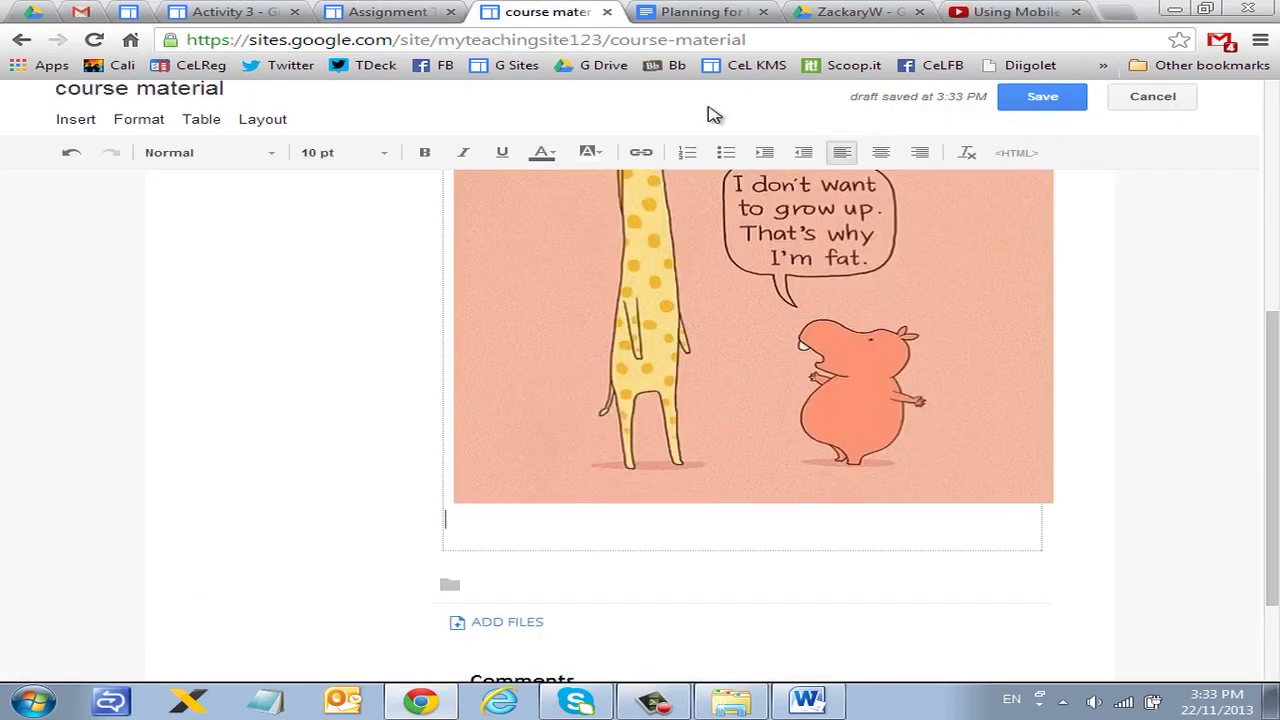
left_click(75, 119)
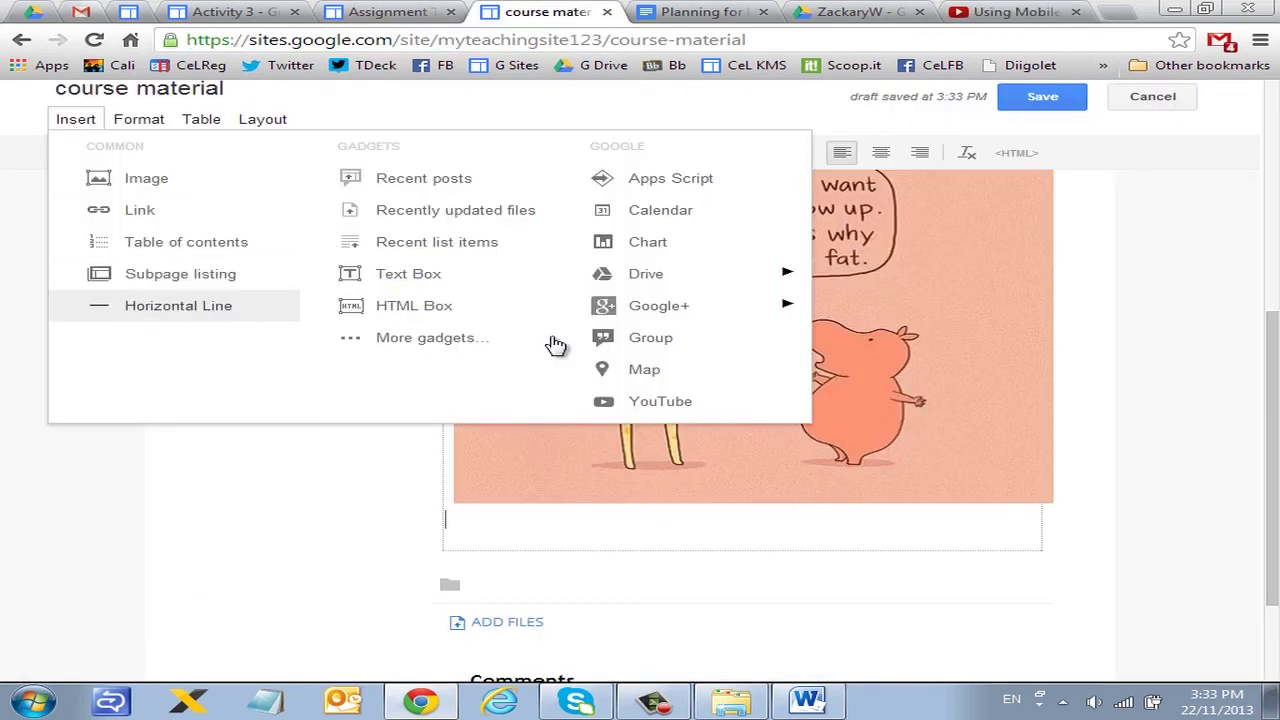
Step: Embed the copied YouTube URL as a video gadget below the cartoon and save the page
left_click(688, 406)
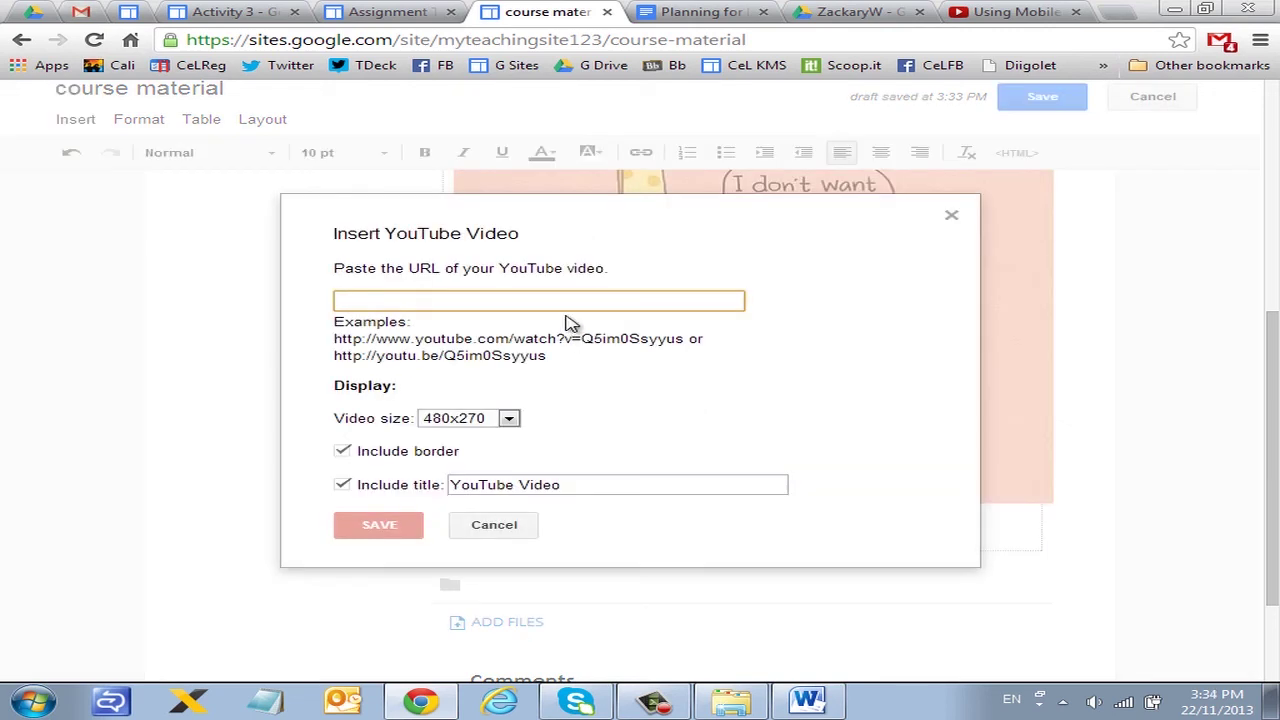
key("ctrl+v")
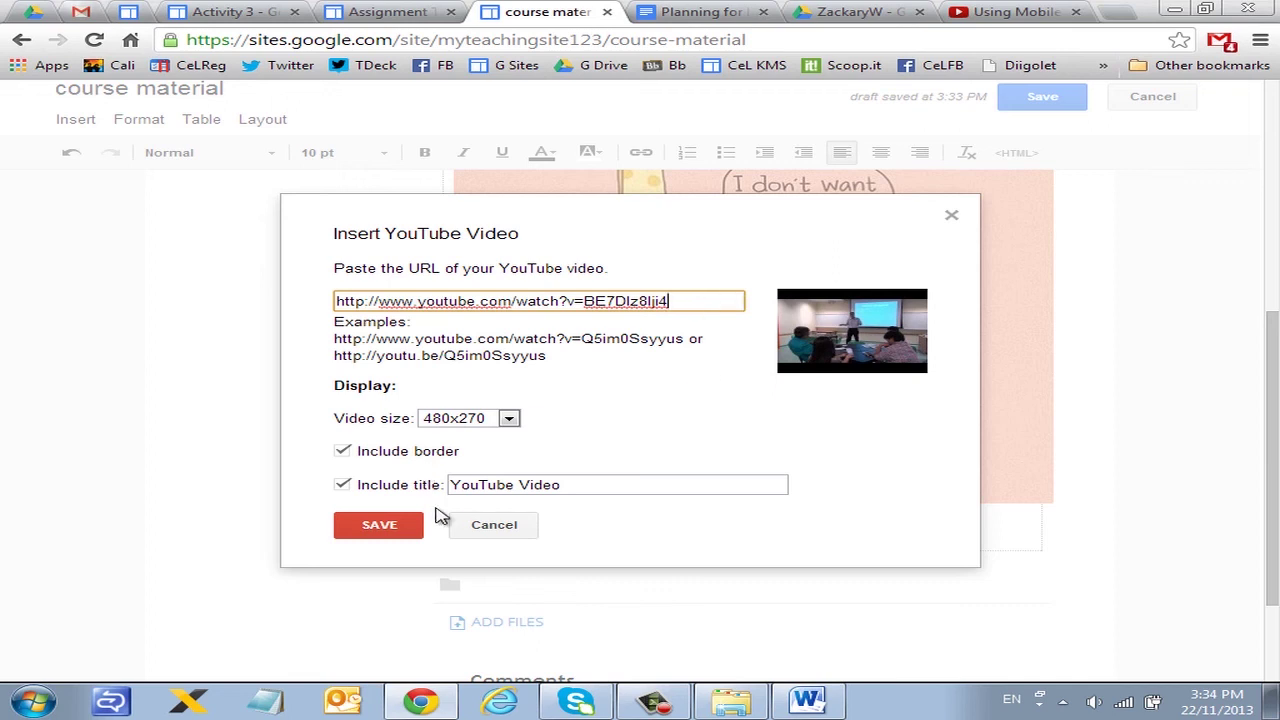
left_click(396, 527)
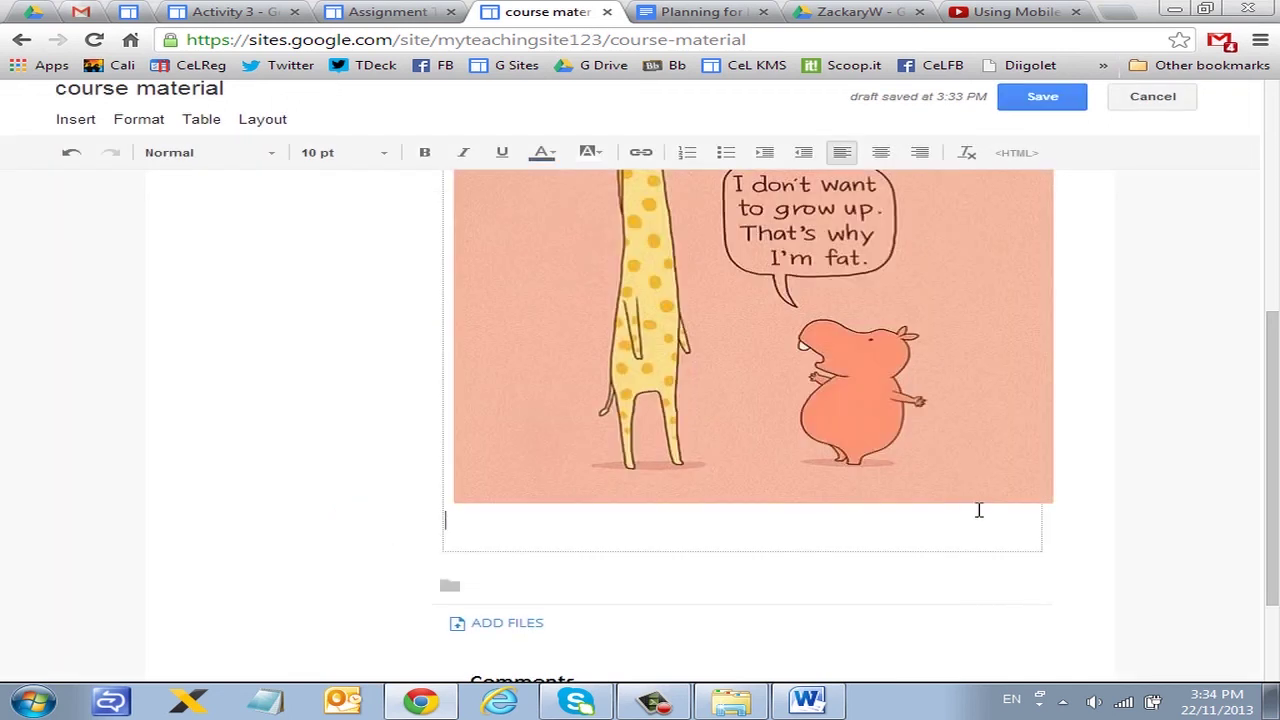
scroll(979, 448, "down", 2)
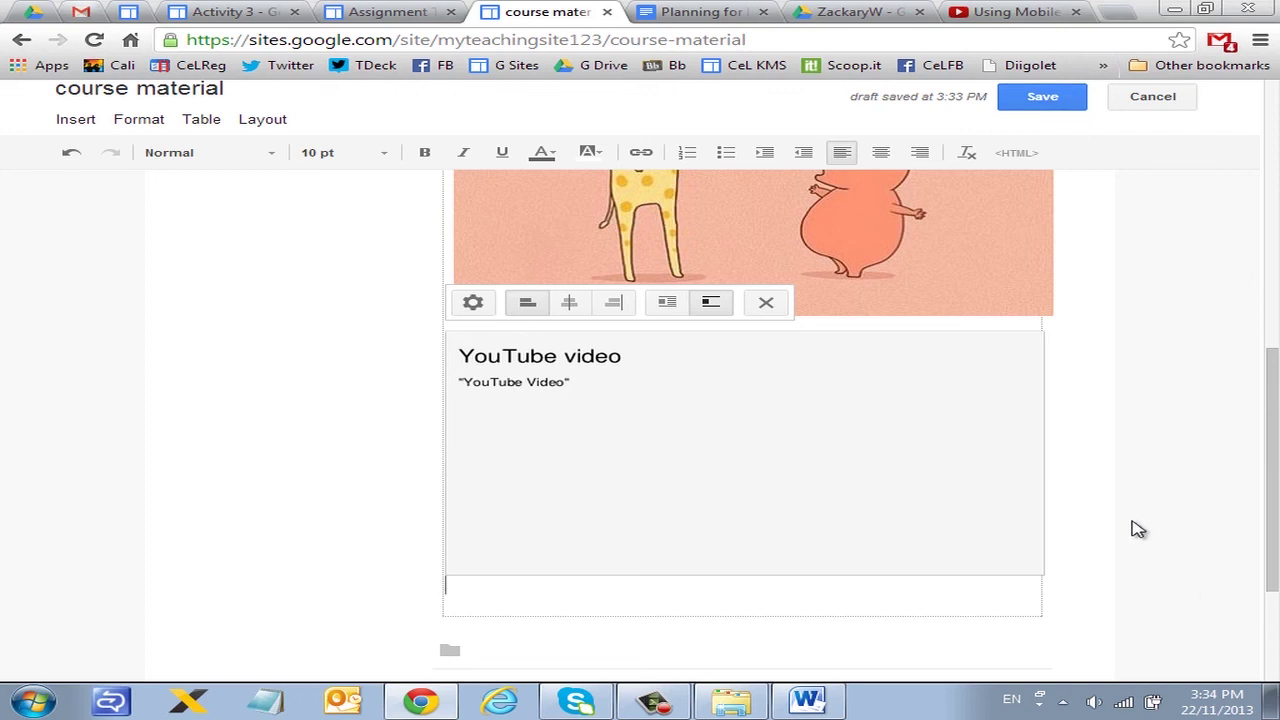
left_click(1046, 100)
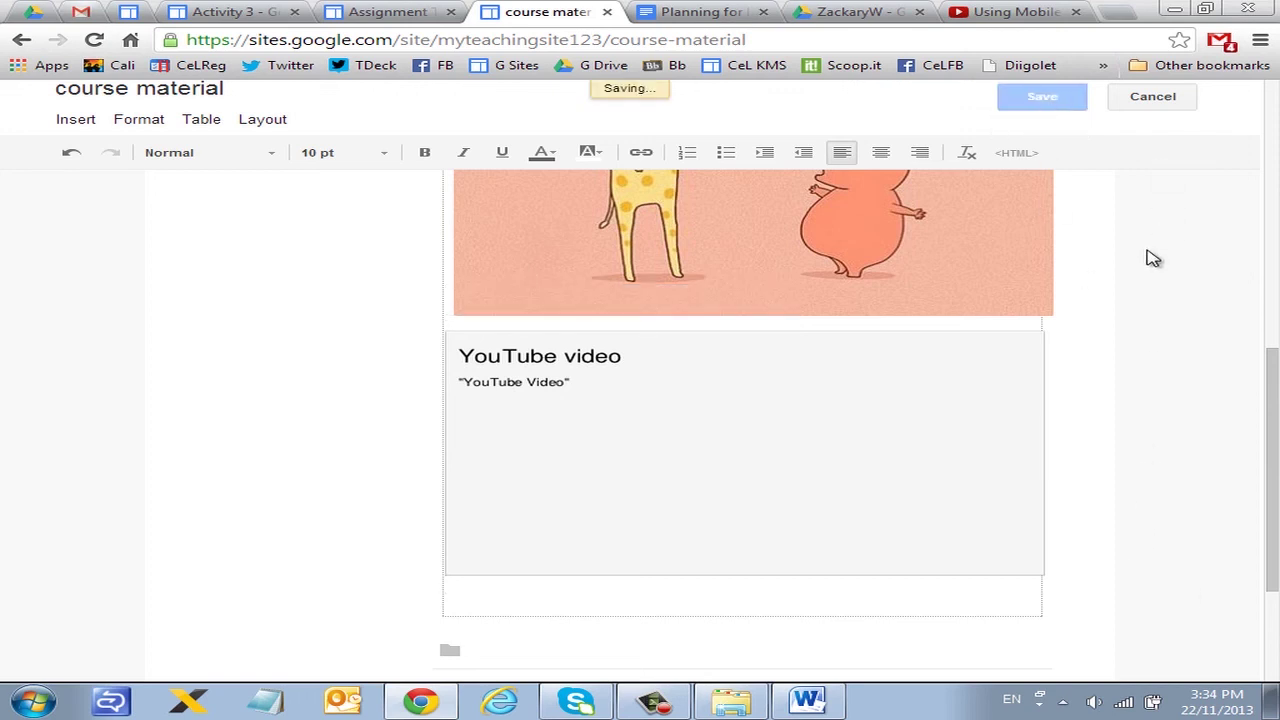